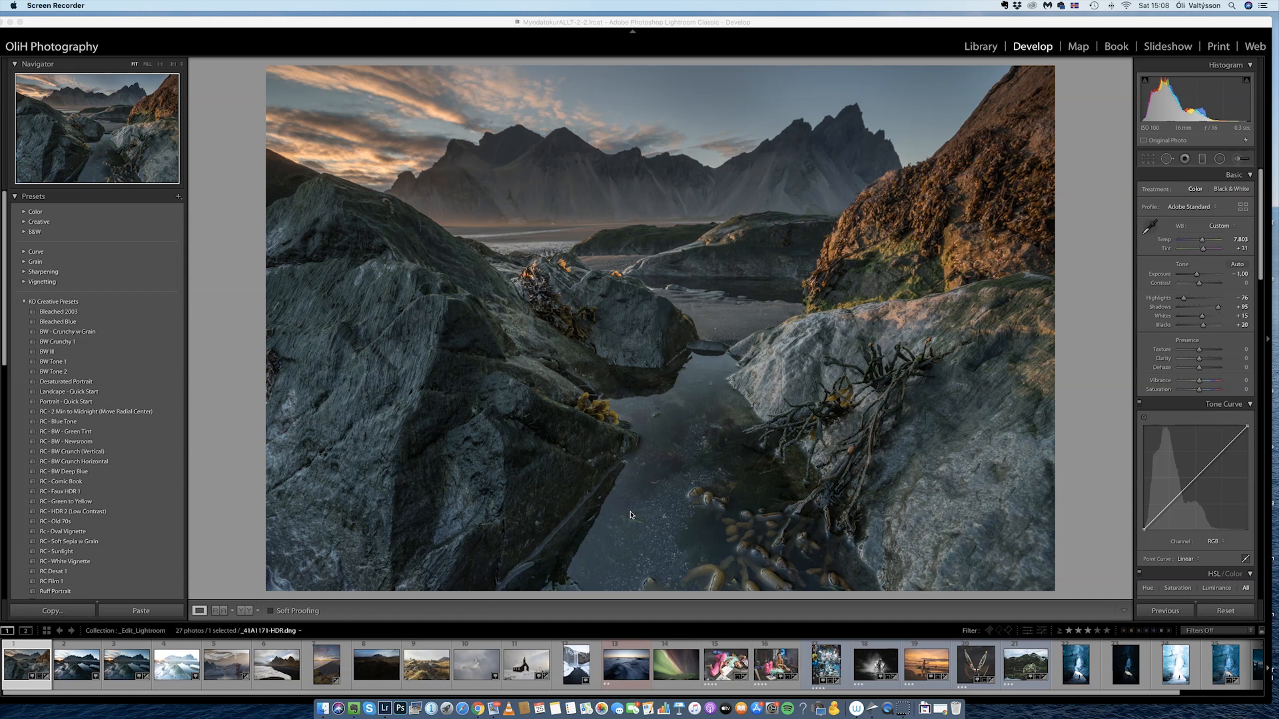
- Create a virtual copy of the first photo in the filmstrip
click(44, 654)
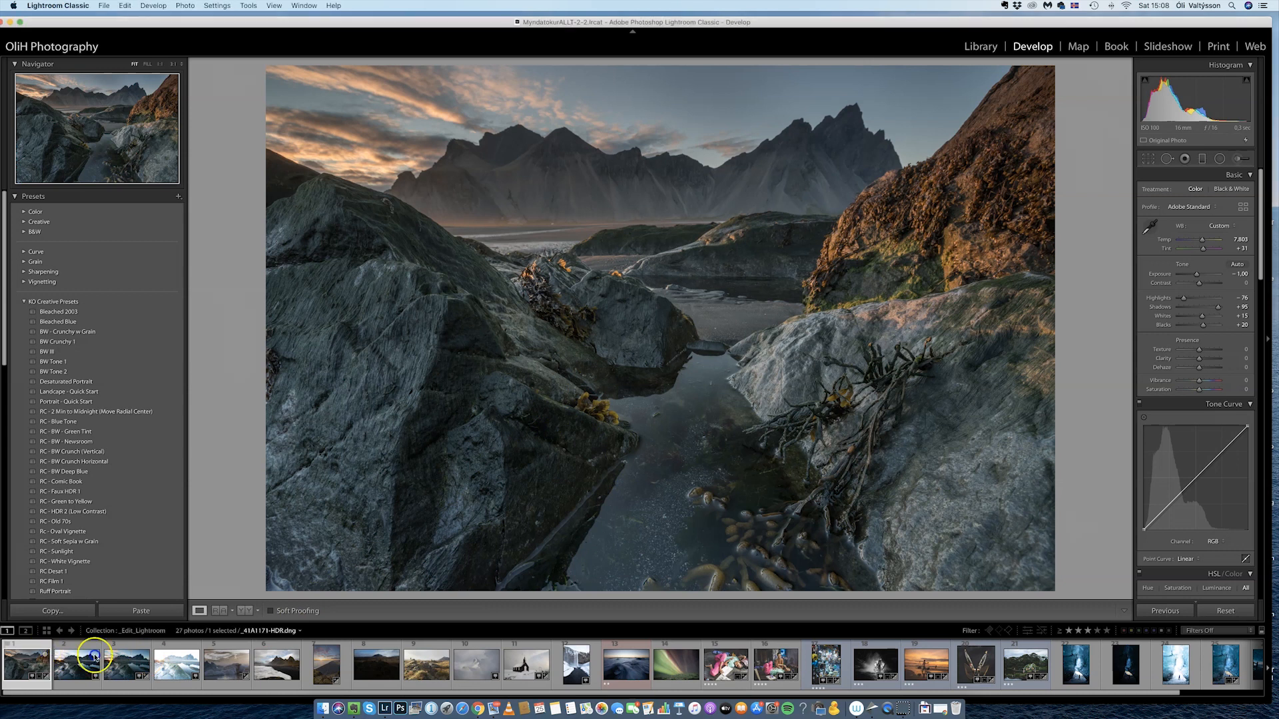
right_click(27, 655)
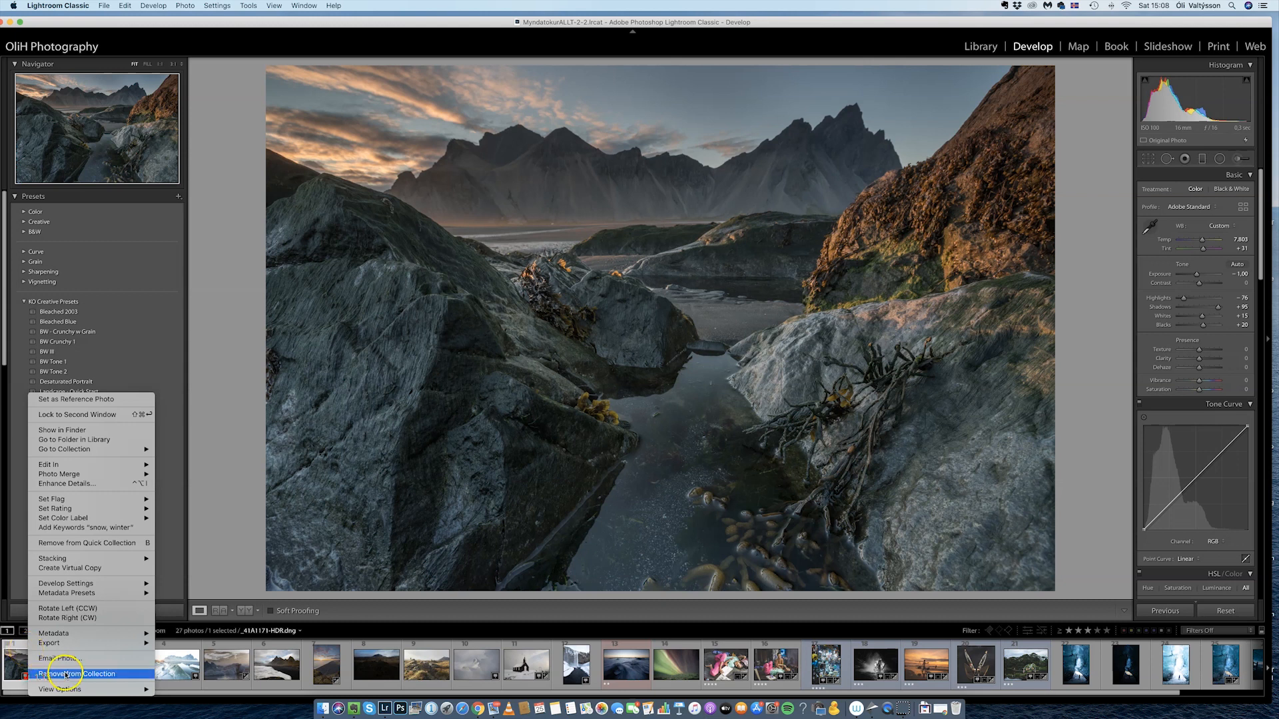
click(88, 568)
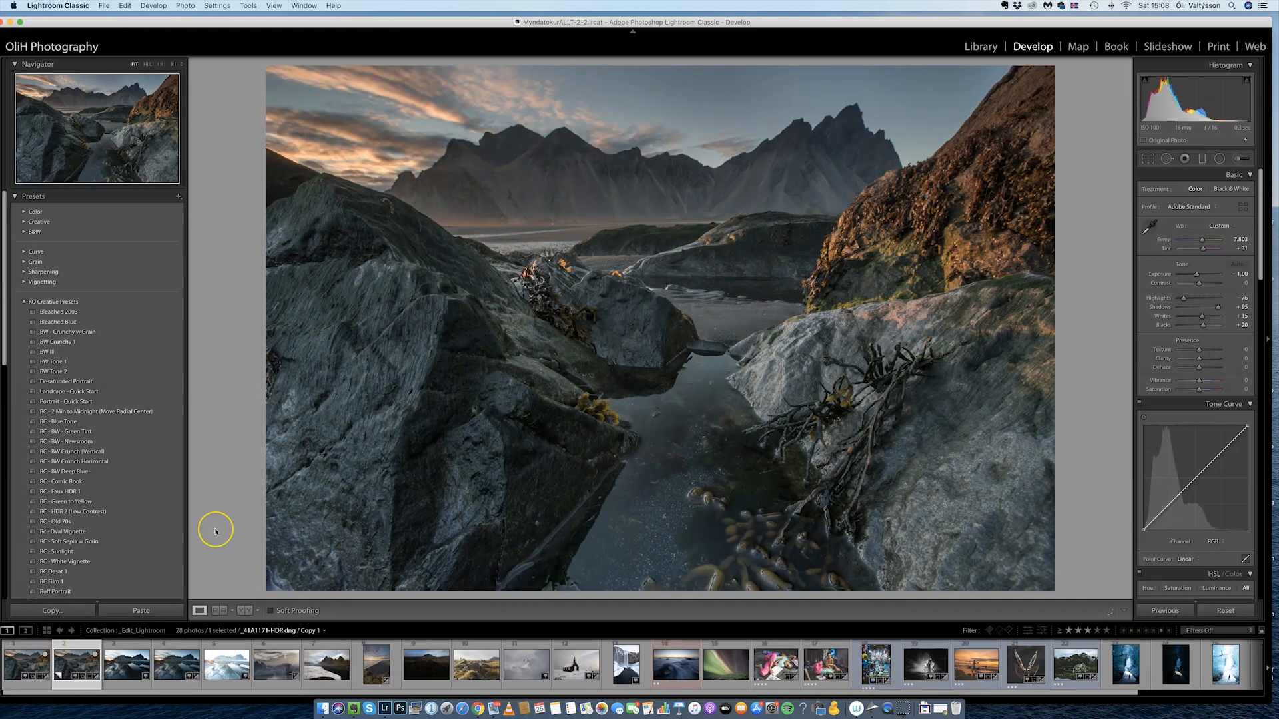
key(Left)
key(Right)
- Reset all develop settings of the virtual copy and compare it with the edited original
click(75, 664)
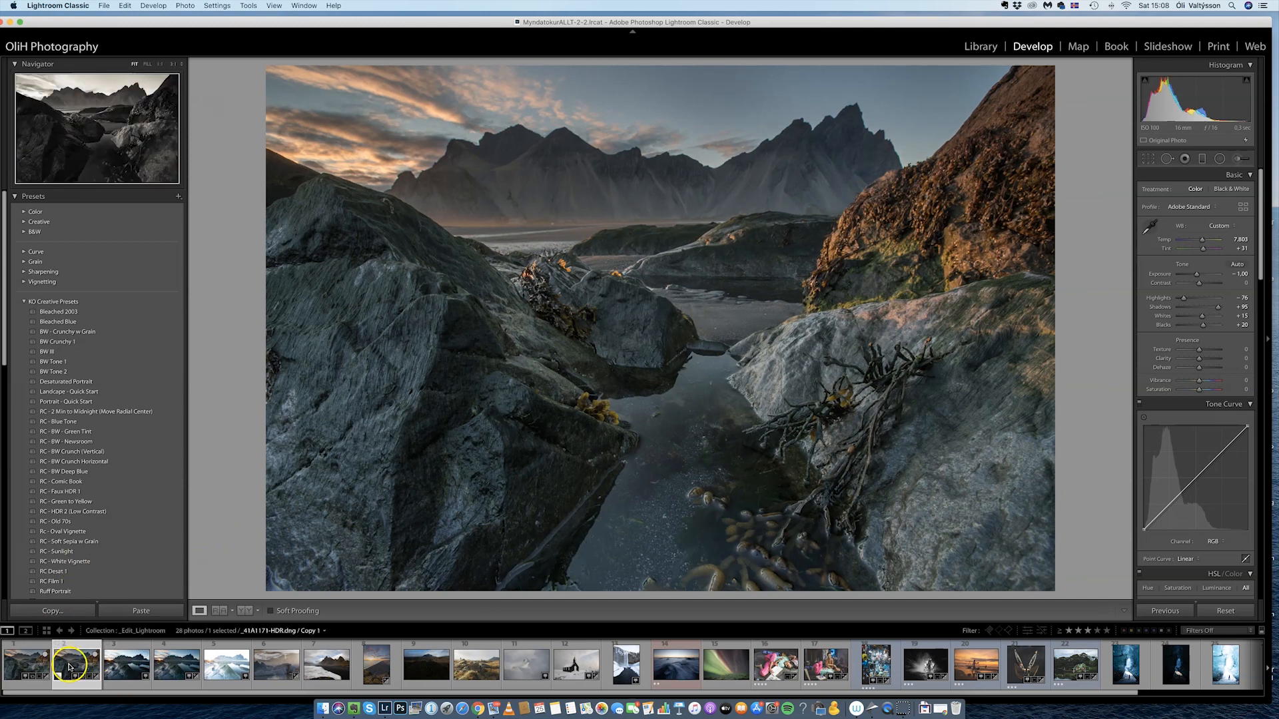
click(1213, 611)
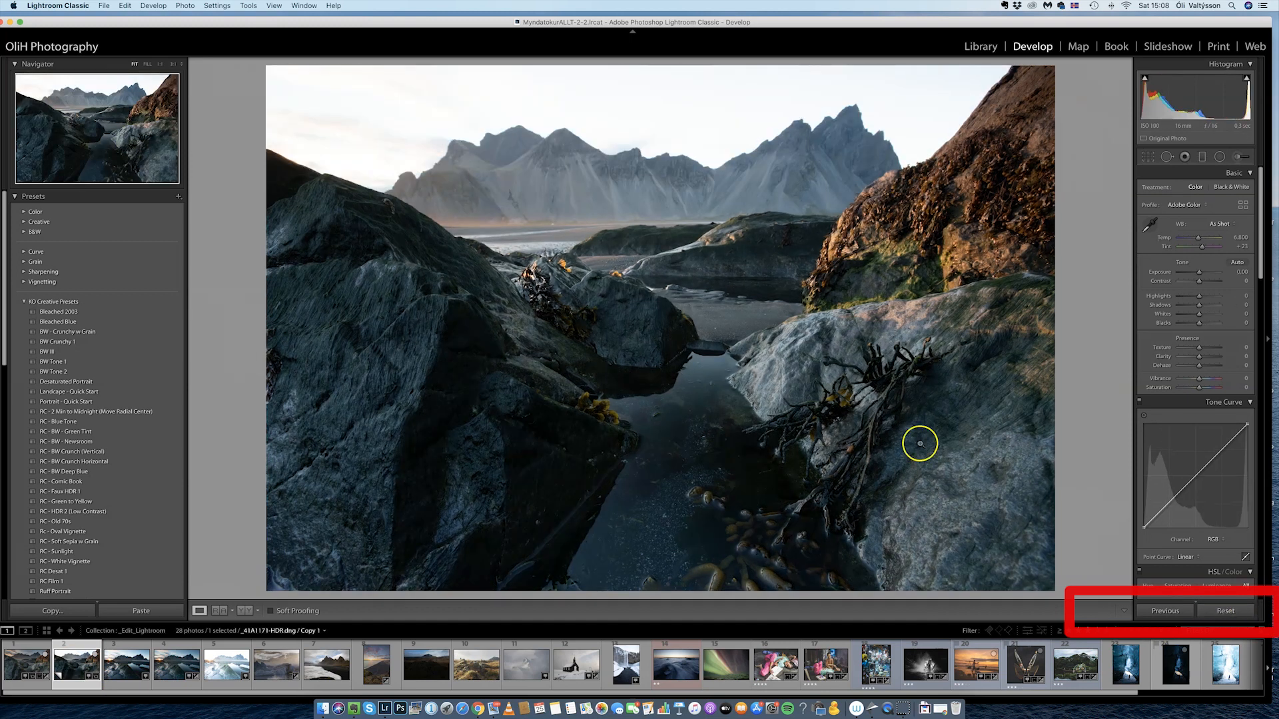
key(super+z)
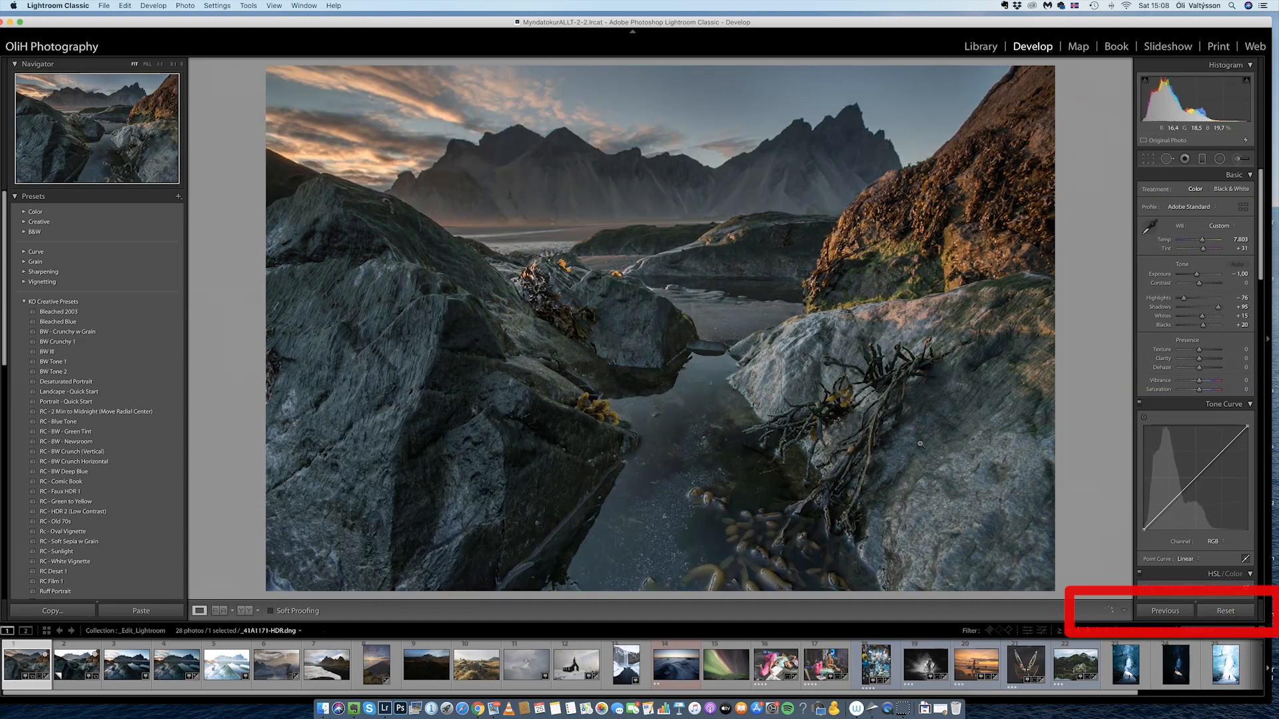
key(Right)
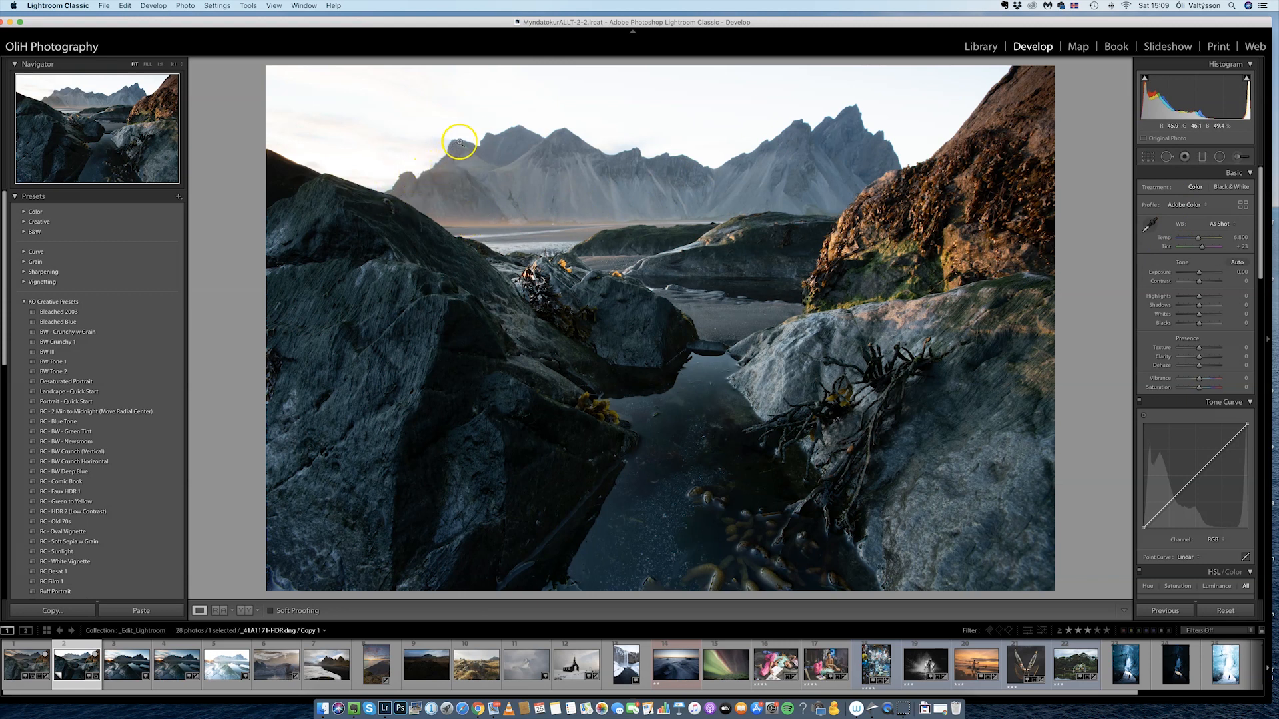
- Turn on Remove Chromatic Aberration for the virtual copy and check the mountain edges for colour fringing
click(783, 152)
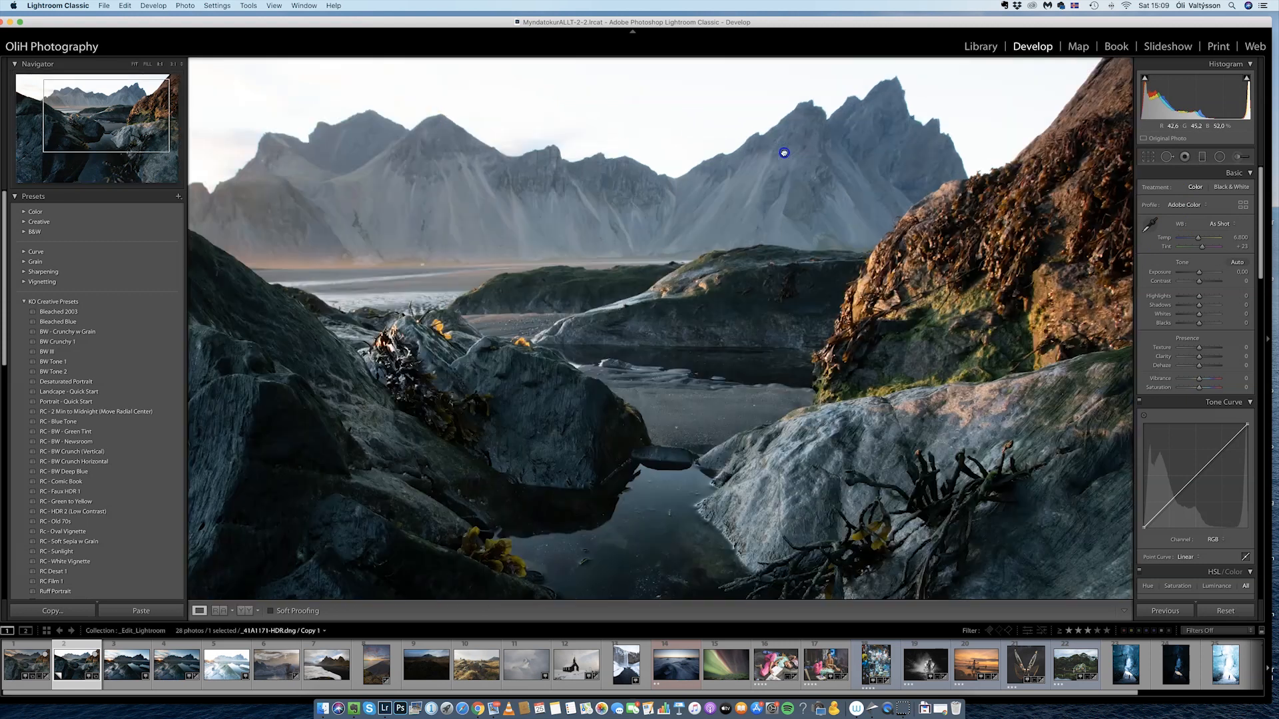
drag(882, 154, 753, 270)
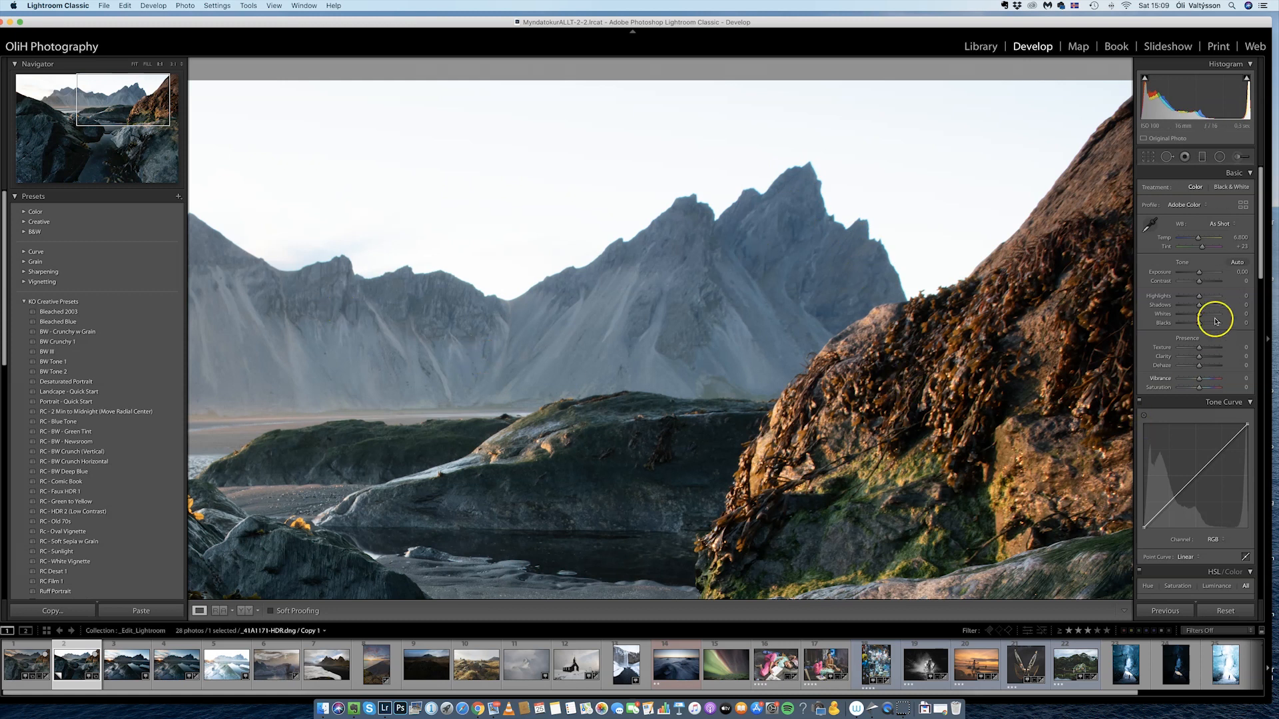
drag(921, 24, 929, 20)
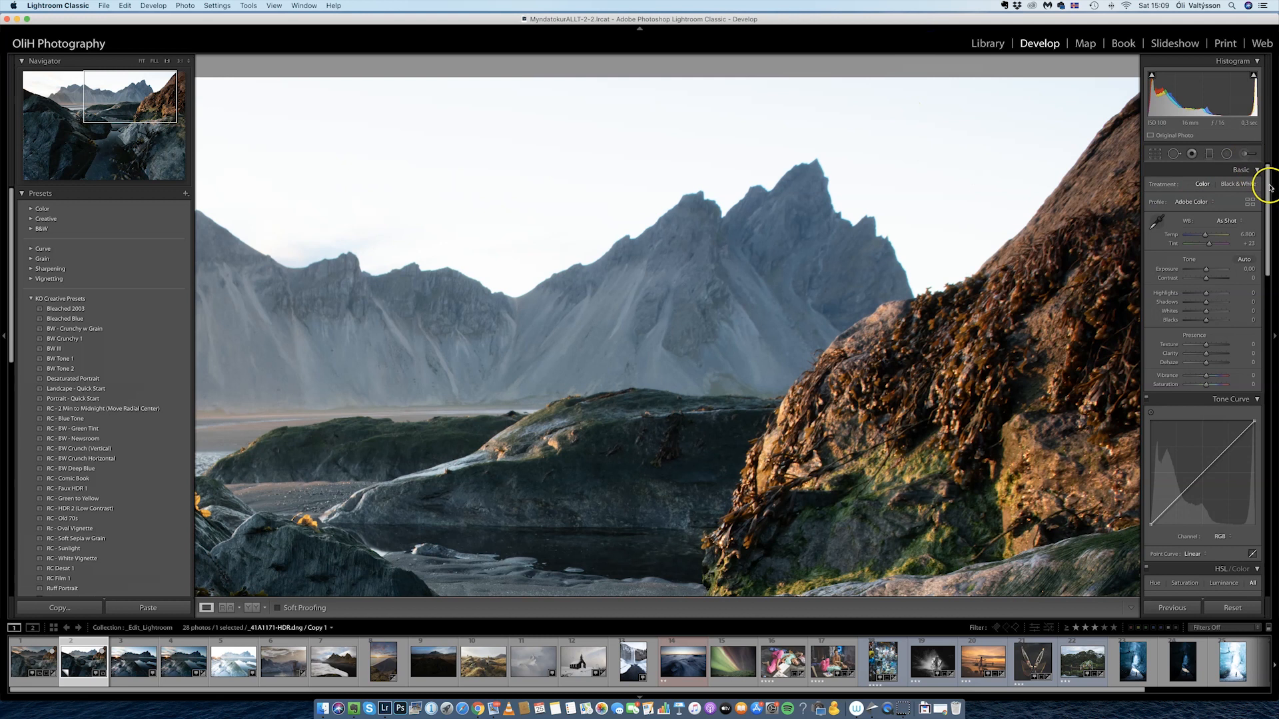
drag(1267, 186, 1262, 432)
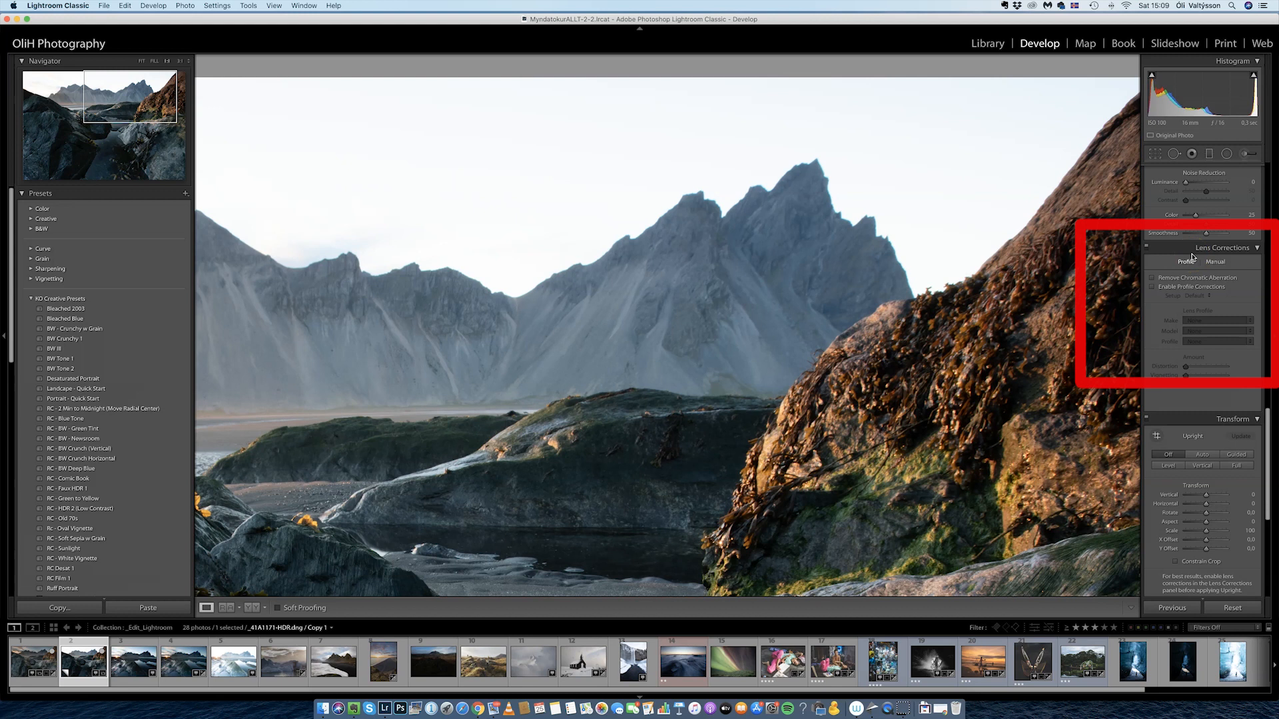
click(1153, 279)
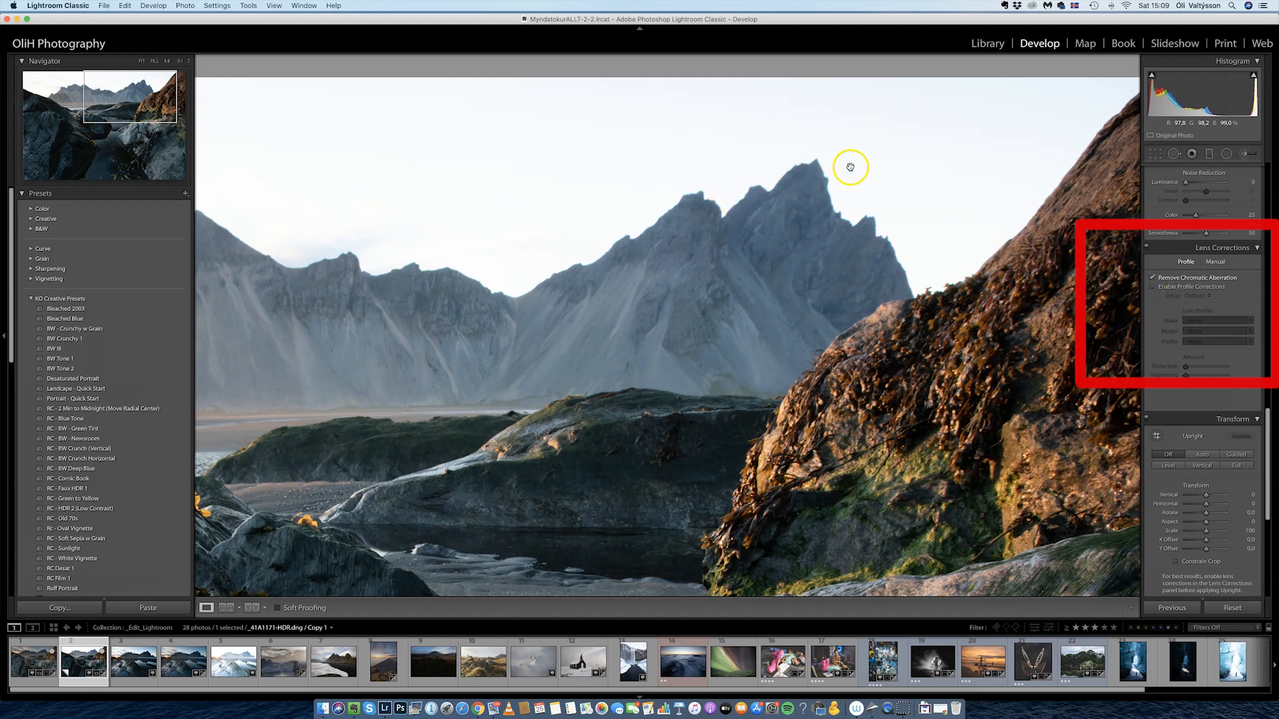
drag(408, 237, 657, 227)
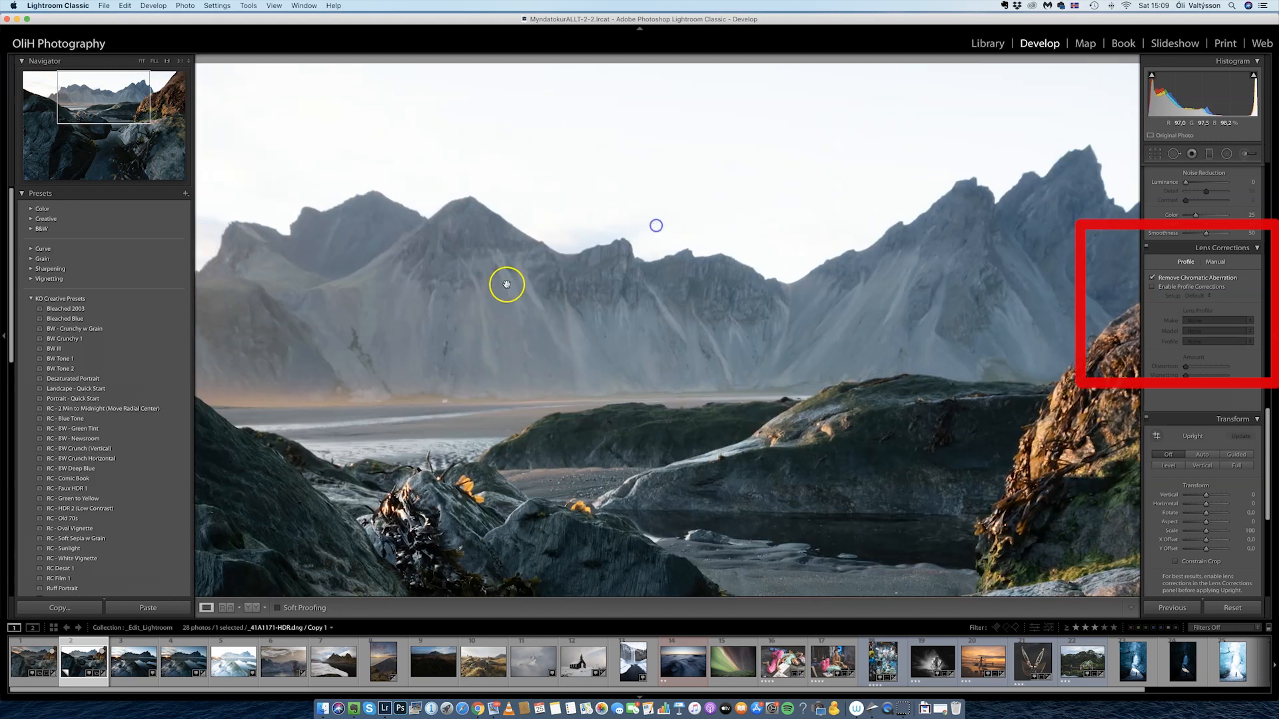
drag(305, 323, 326, 253)
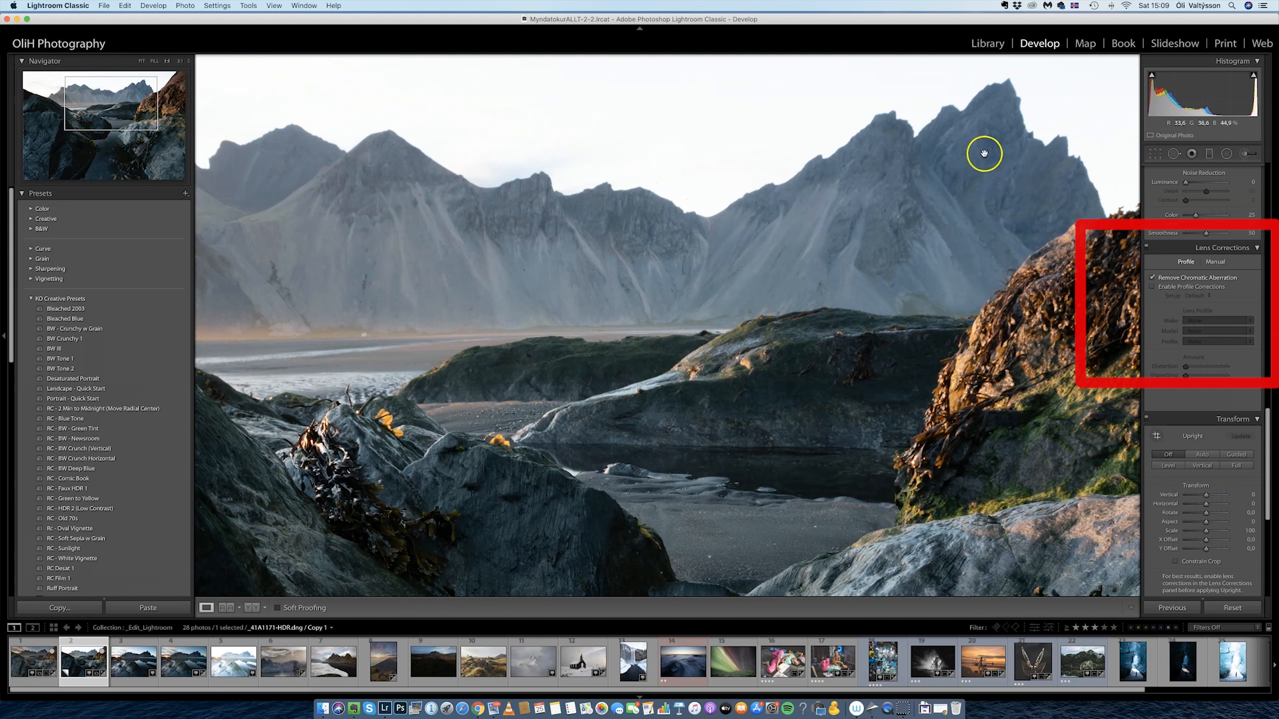
mouse_move(982, 164)
mouse_down()
mouse_move(967, 182)
mouse_move(976, 171)
mouse_up()
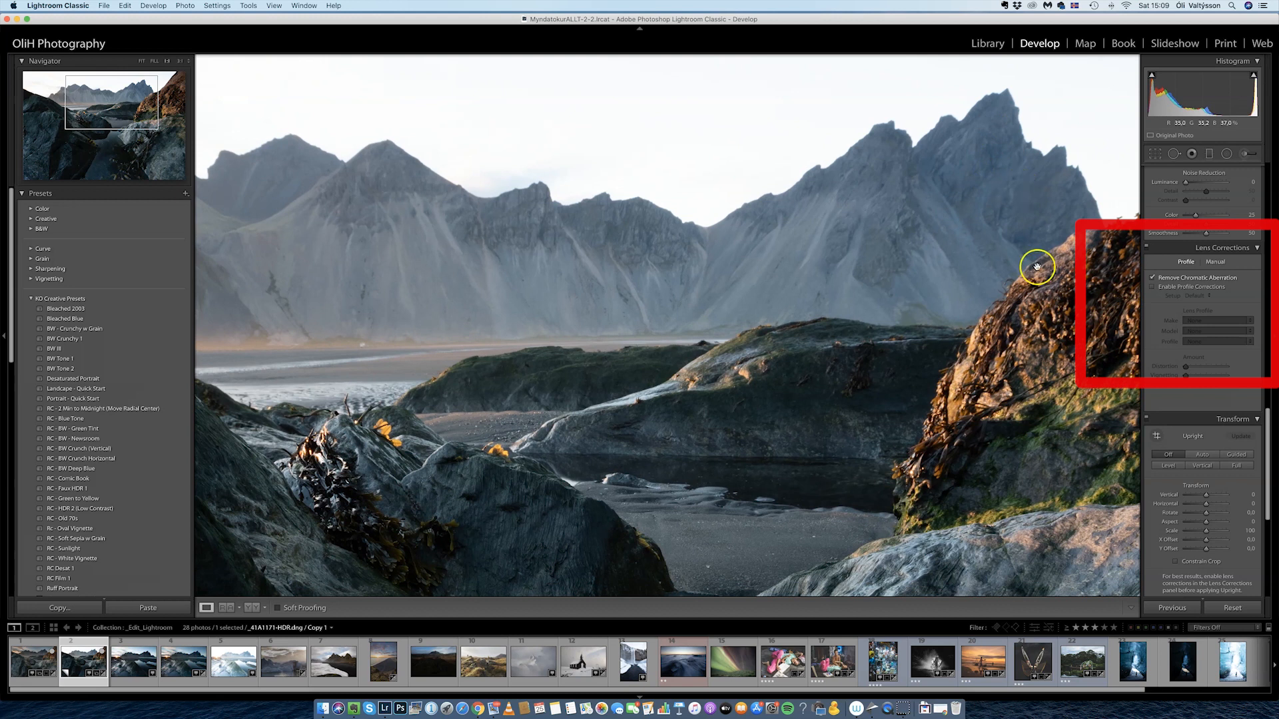
- Set both manual defringe amounts, purple and green, to 11 in the lens corrections
click(1217, 262)
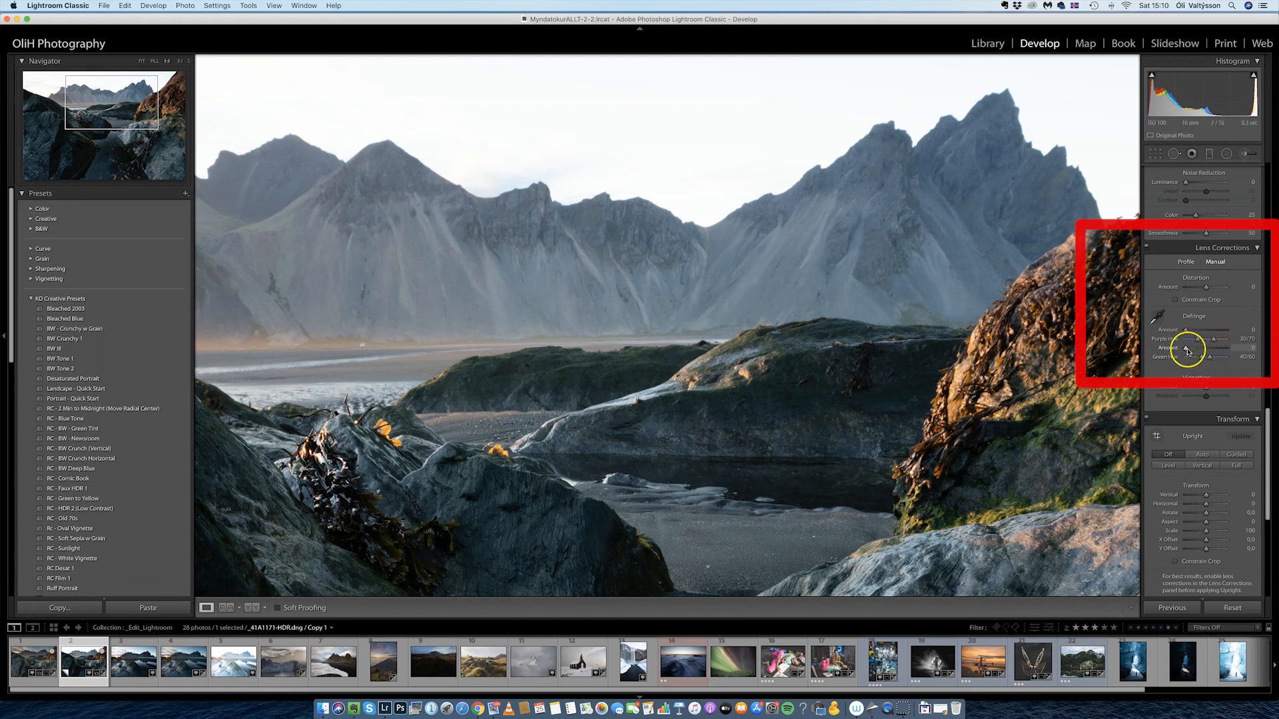
click(1185, 261)
click(1213, 263)
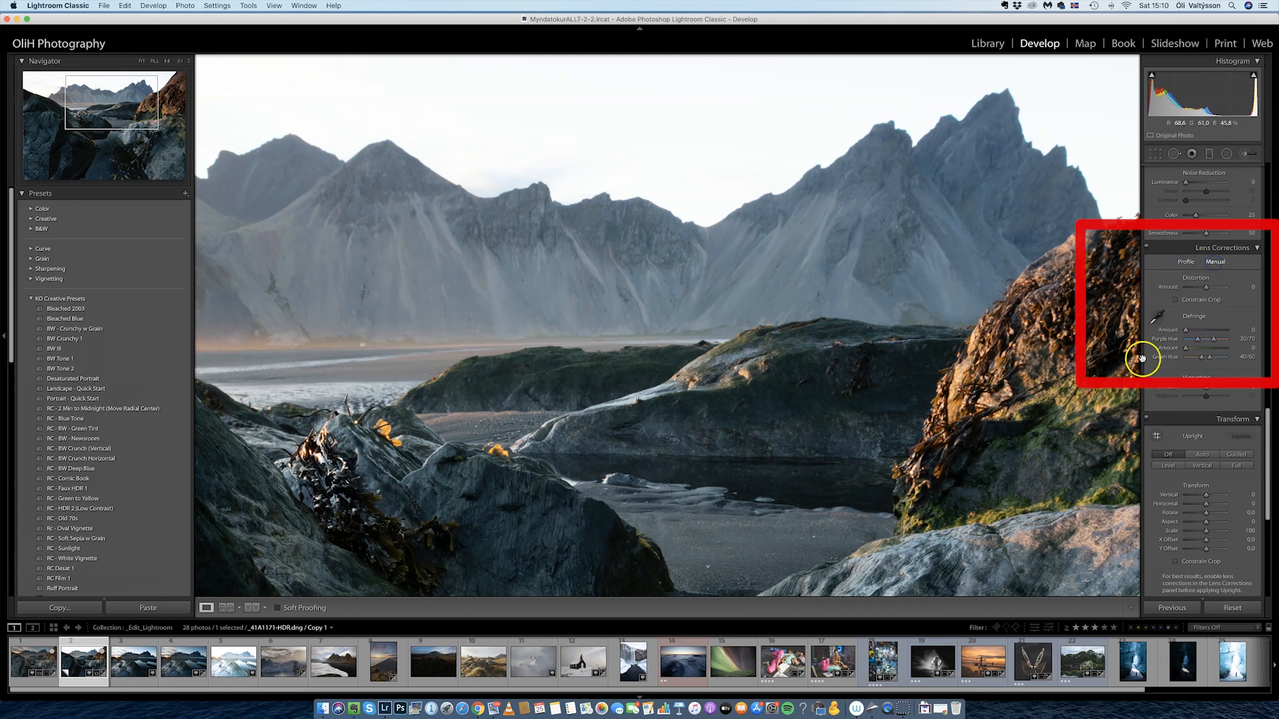
drag(1187, 350, 1208, 332)
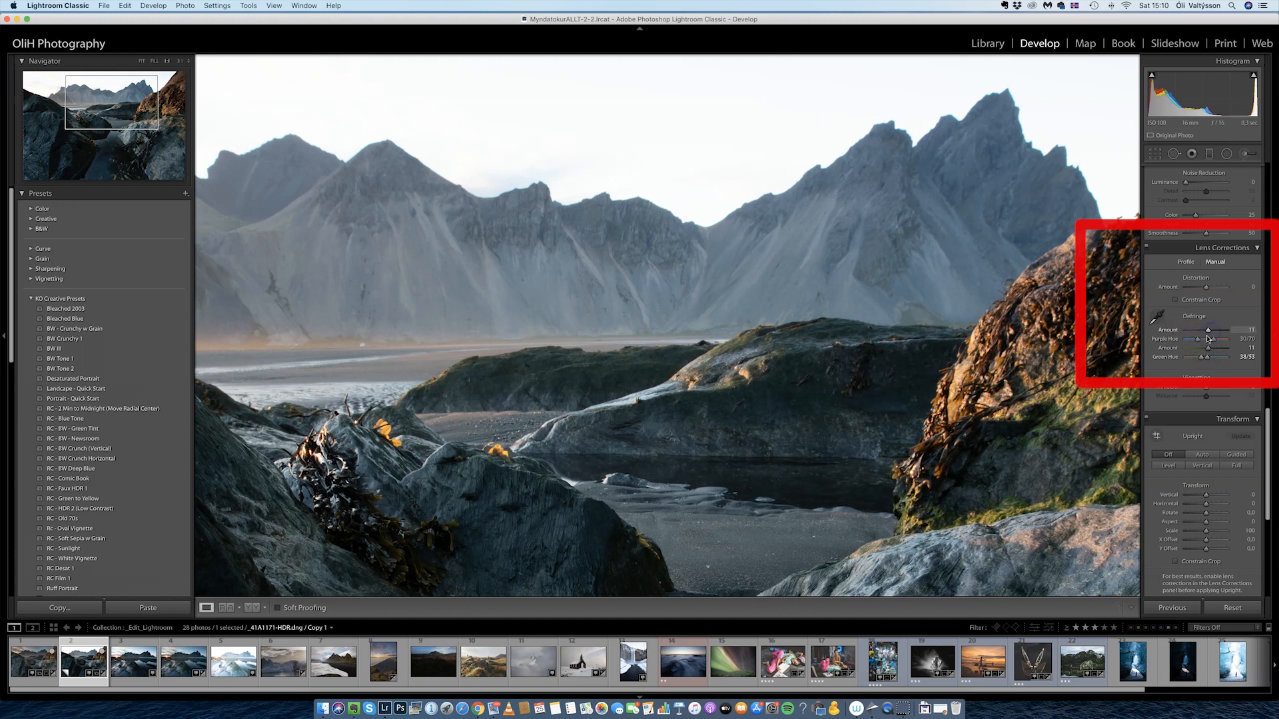
click(1186, 262)
click(1175, 278)
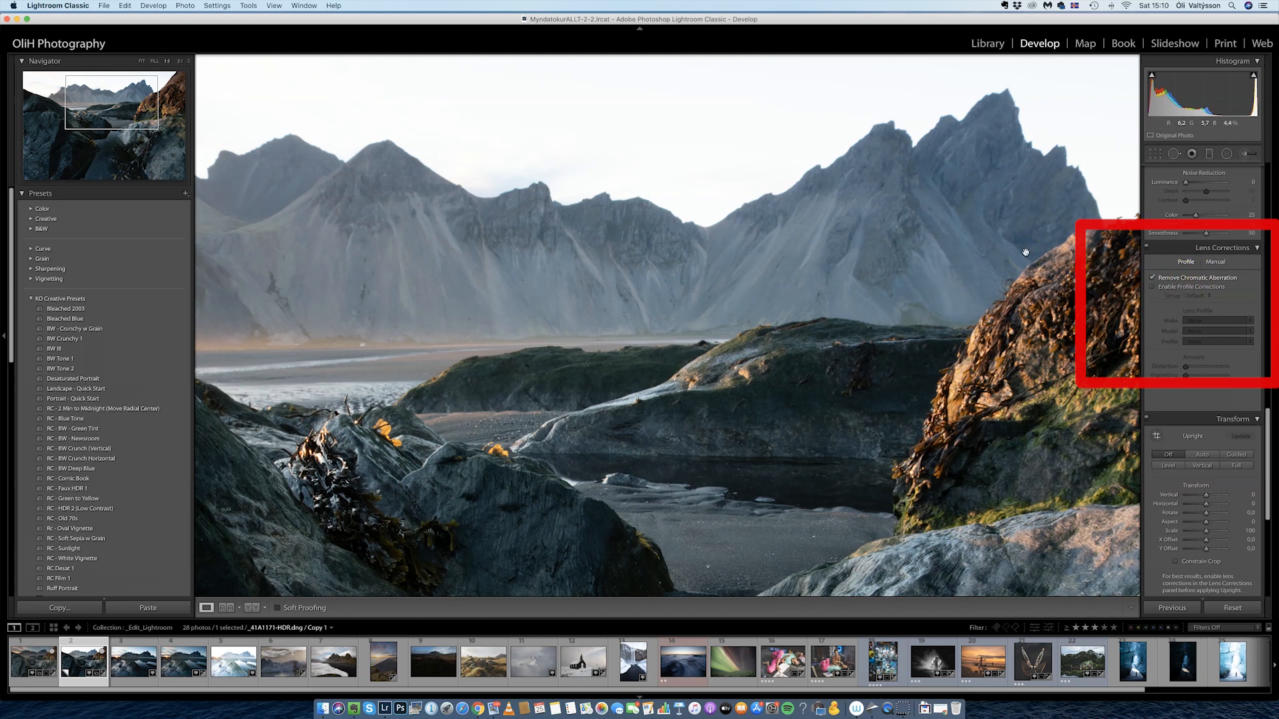
- Enable the lens profile corrections, toggling them once to compare the whole photo with and without them
click(890, 304)
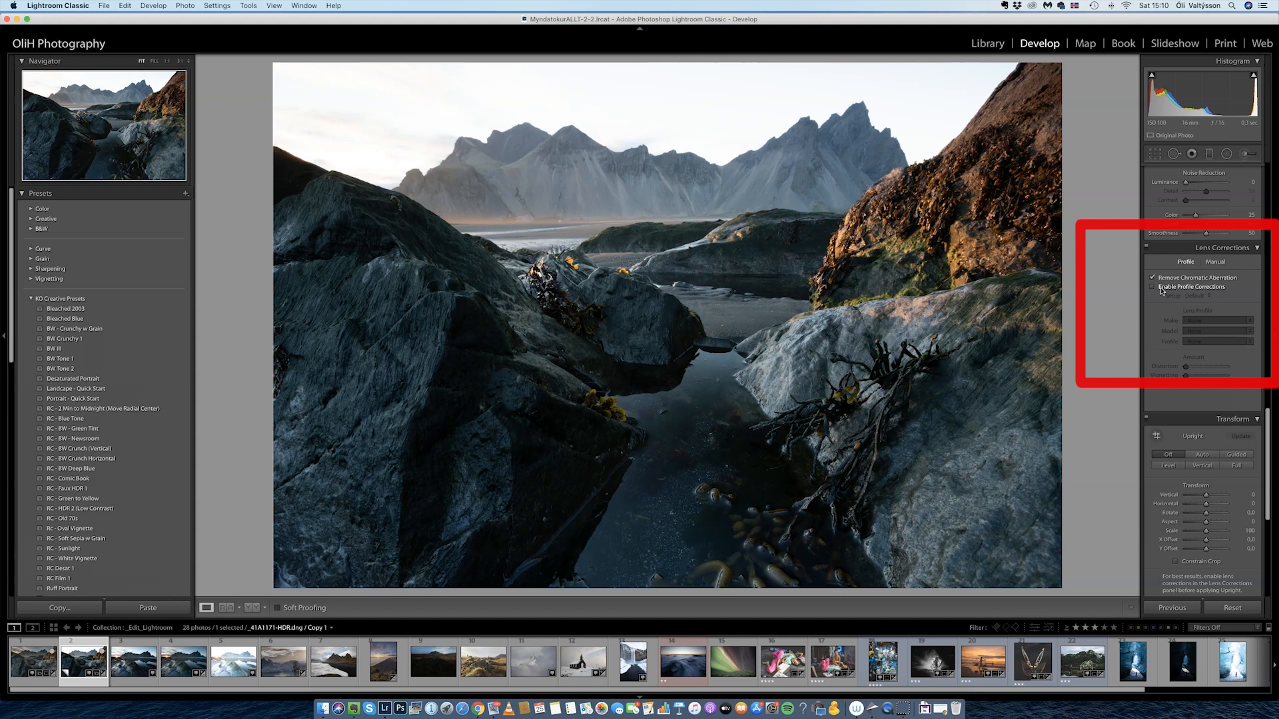
click(1197, 287)
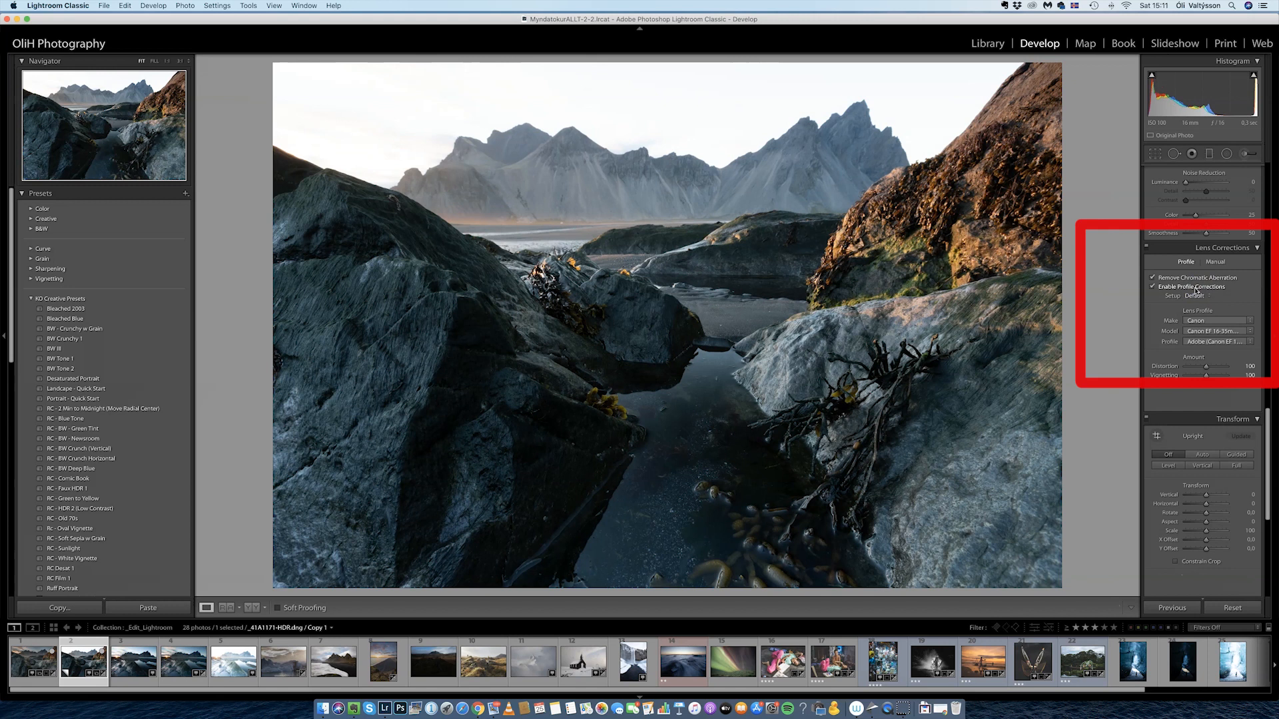
click(1172, 287)
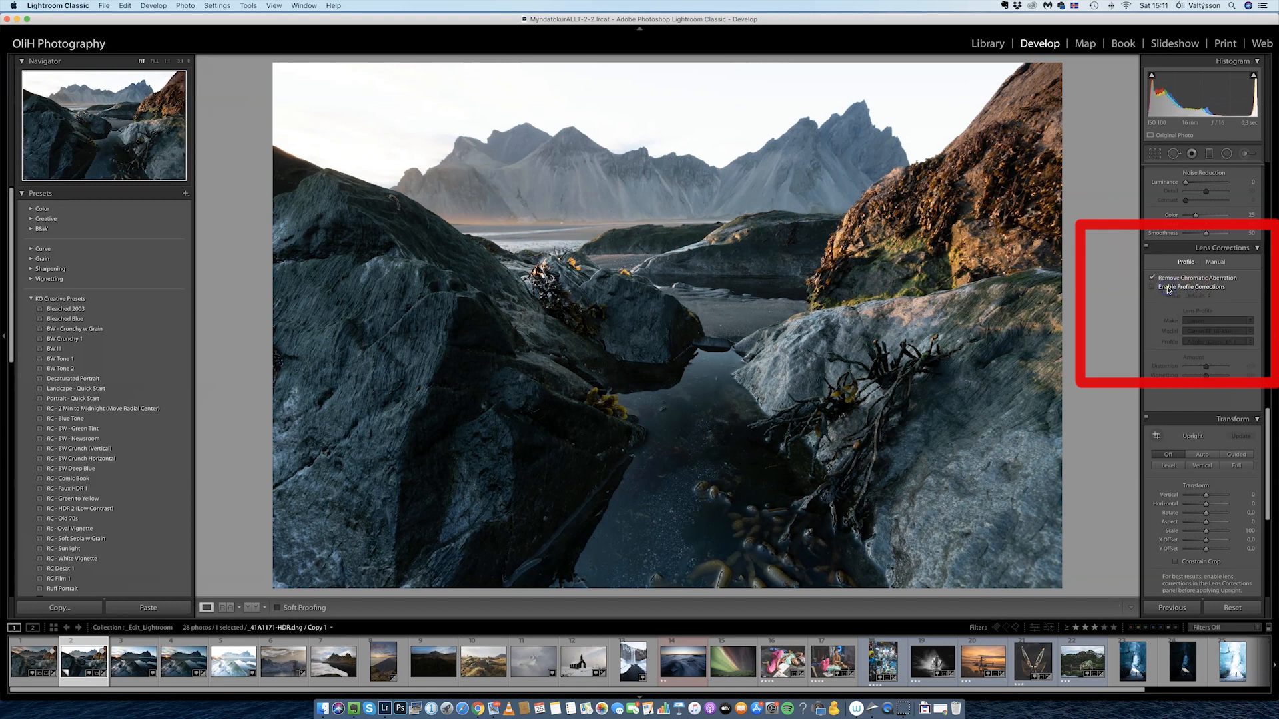
click(1160, 287)
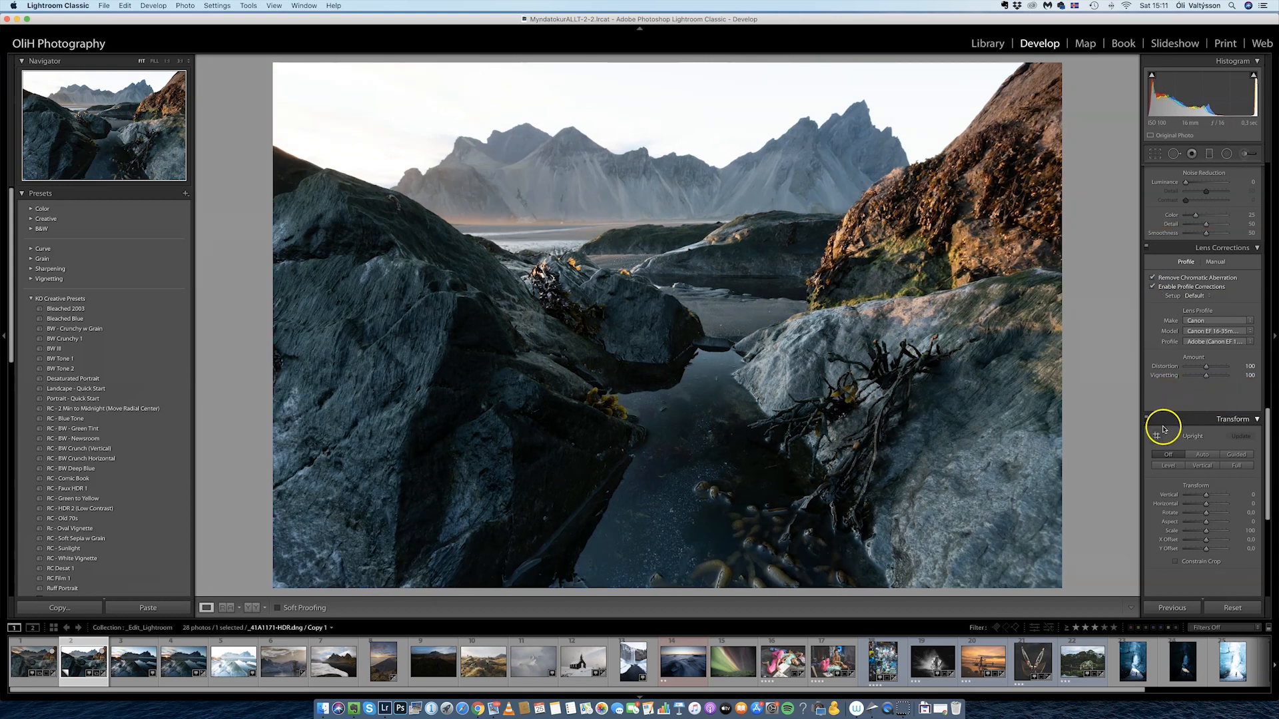
- Lower the photo's Highlights to -90 and raise its Shadows to +68 in the basic adjustments
scroll(1156, 398, up, 10)
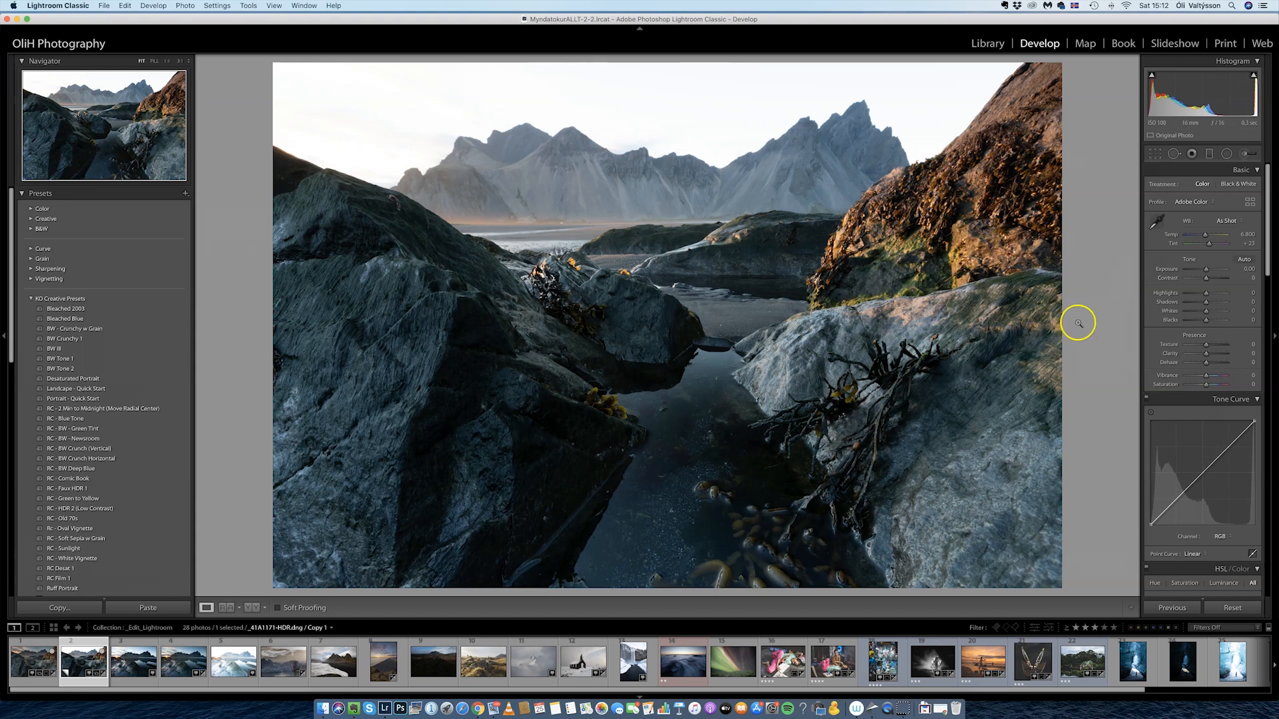
drag(1193, 290, 1190, 294)
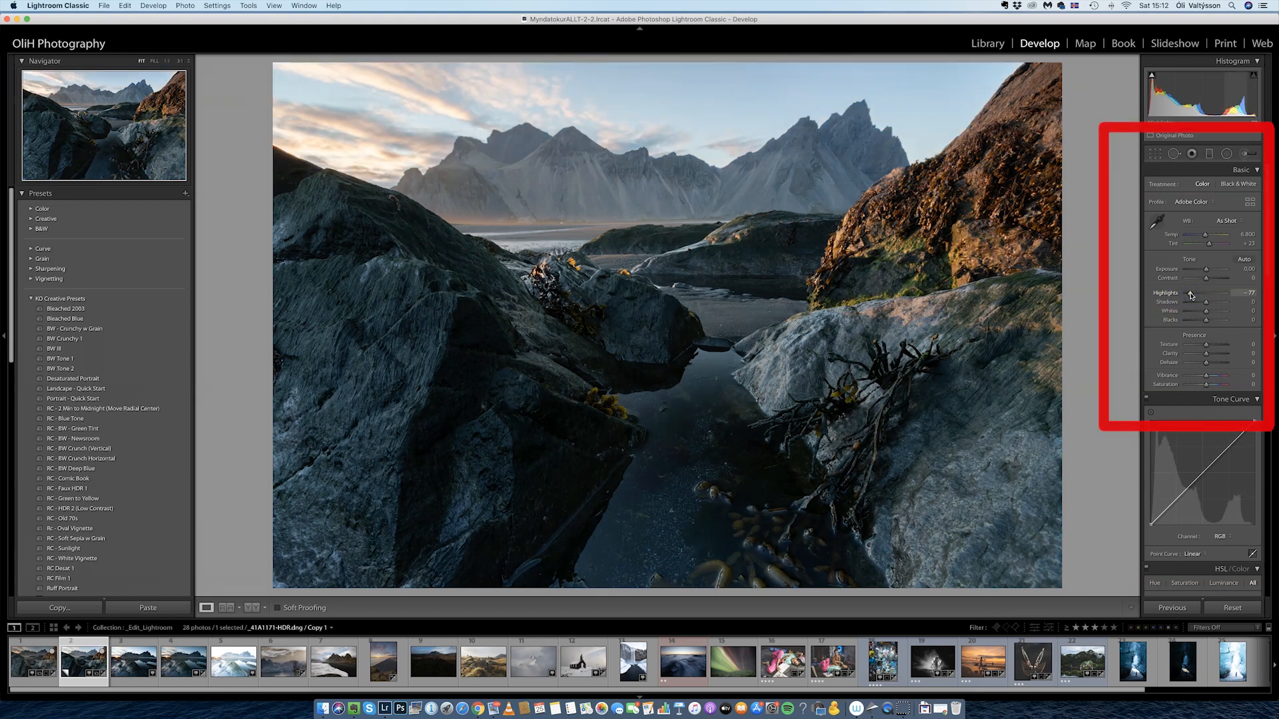
drag(1190, 295, 1190, 296)
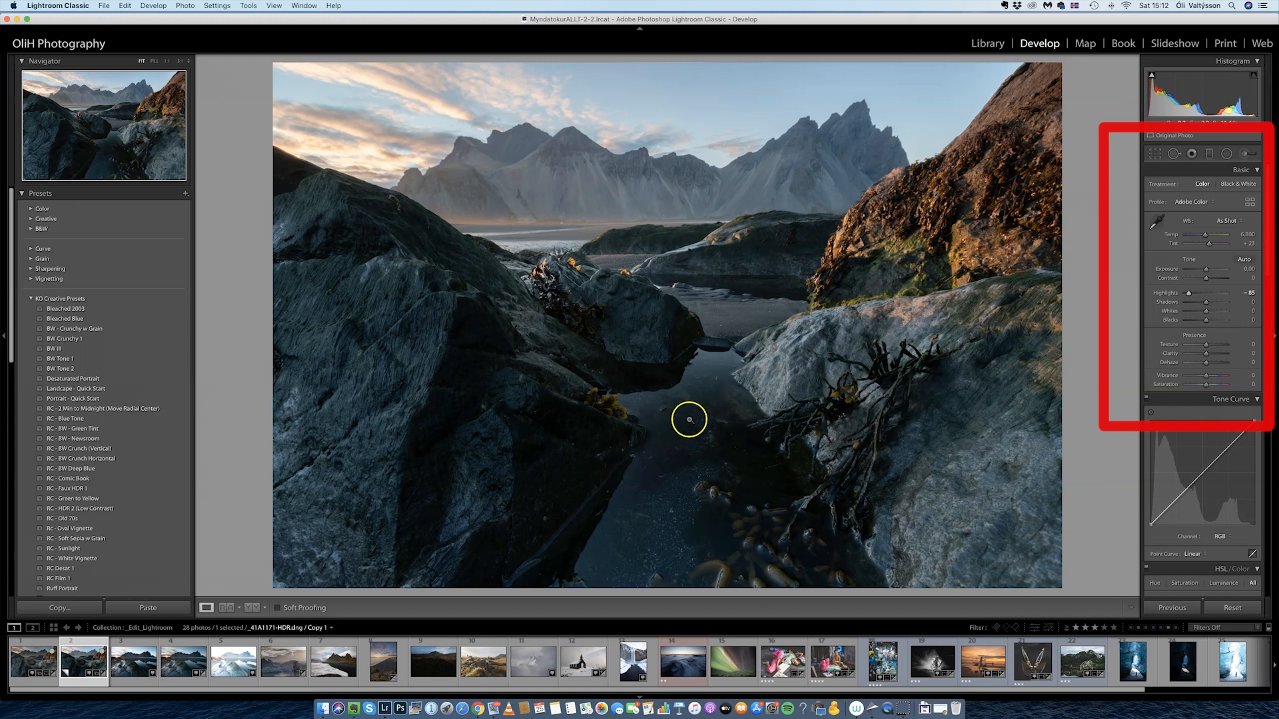
click(1215, 306)
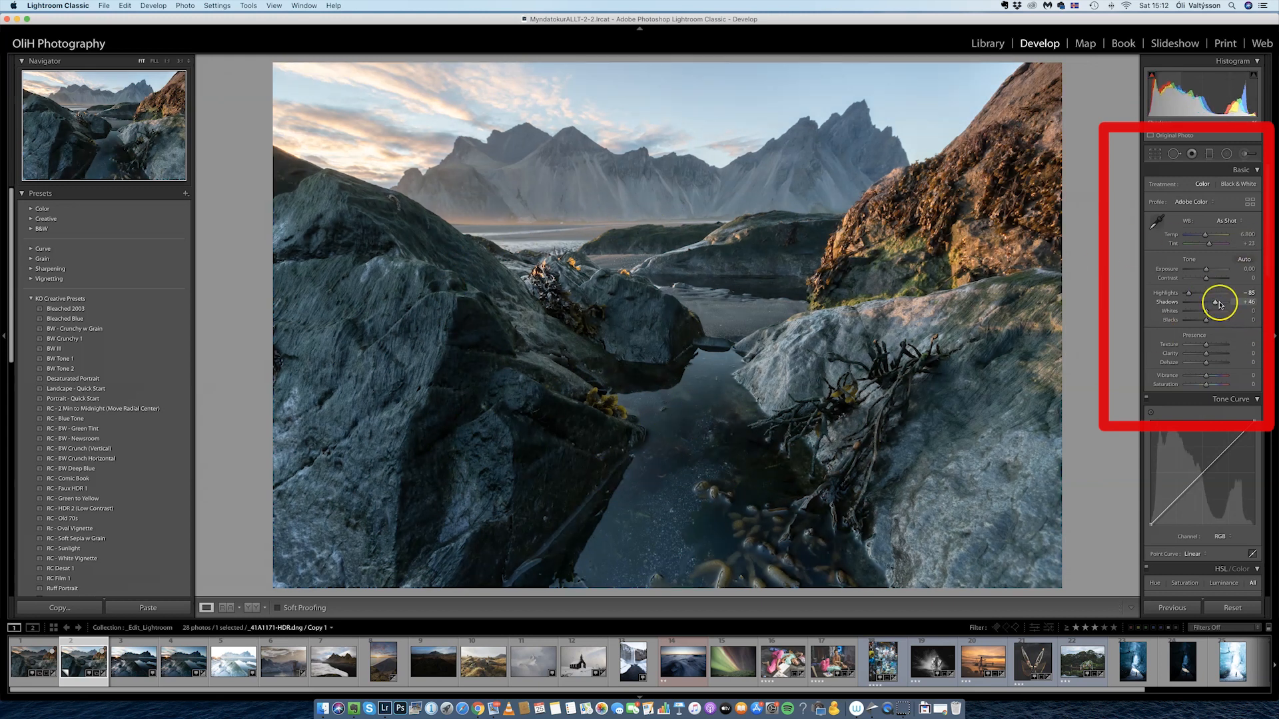
drag(1215, 306, 1220, 305)
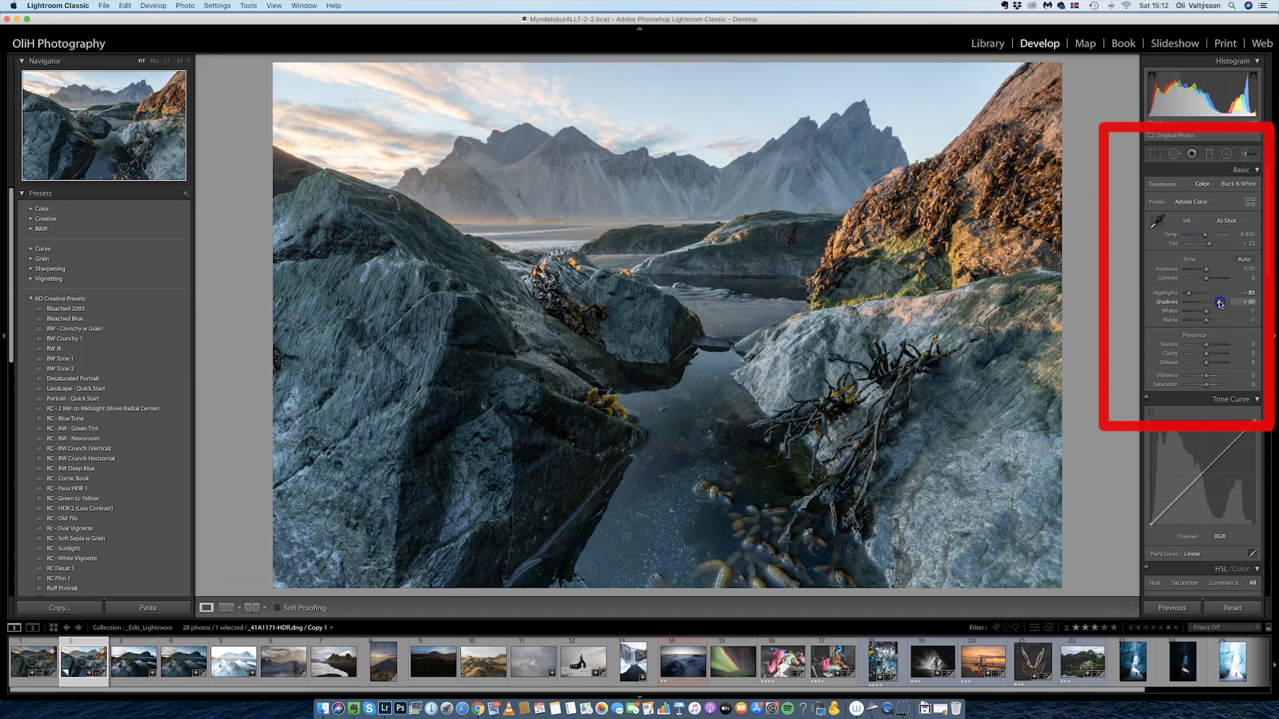
drag(1220, 304, 1220, 304)
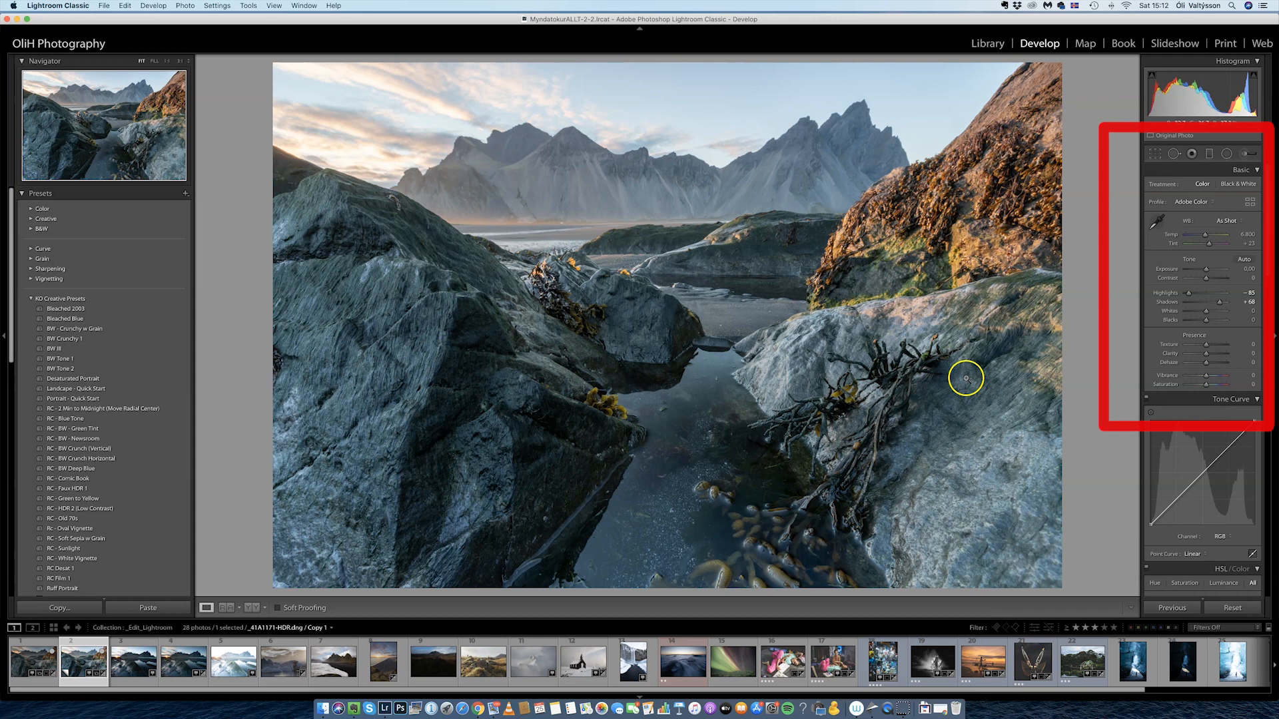
drag(1188, 293, 1187, 294)
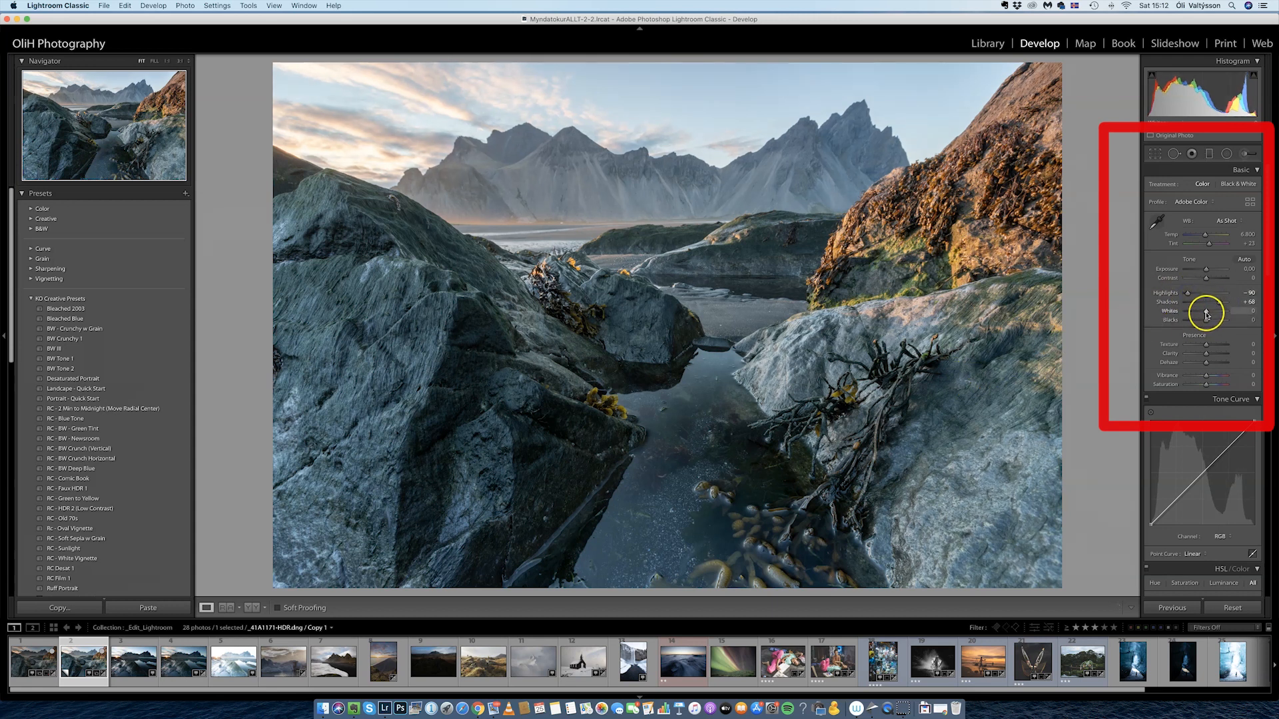
- Set the photo's Whites to -25 and its Exposure to -0.20
click(1204, 311)
drag(1204, 313, 1201, 313)
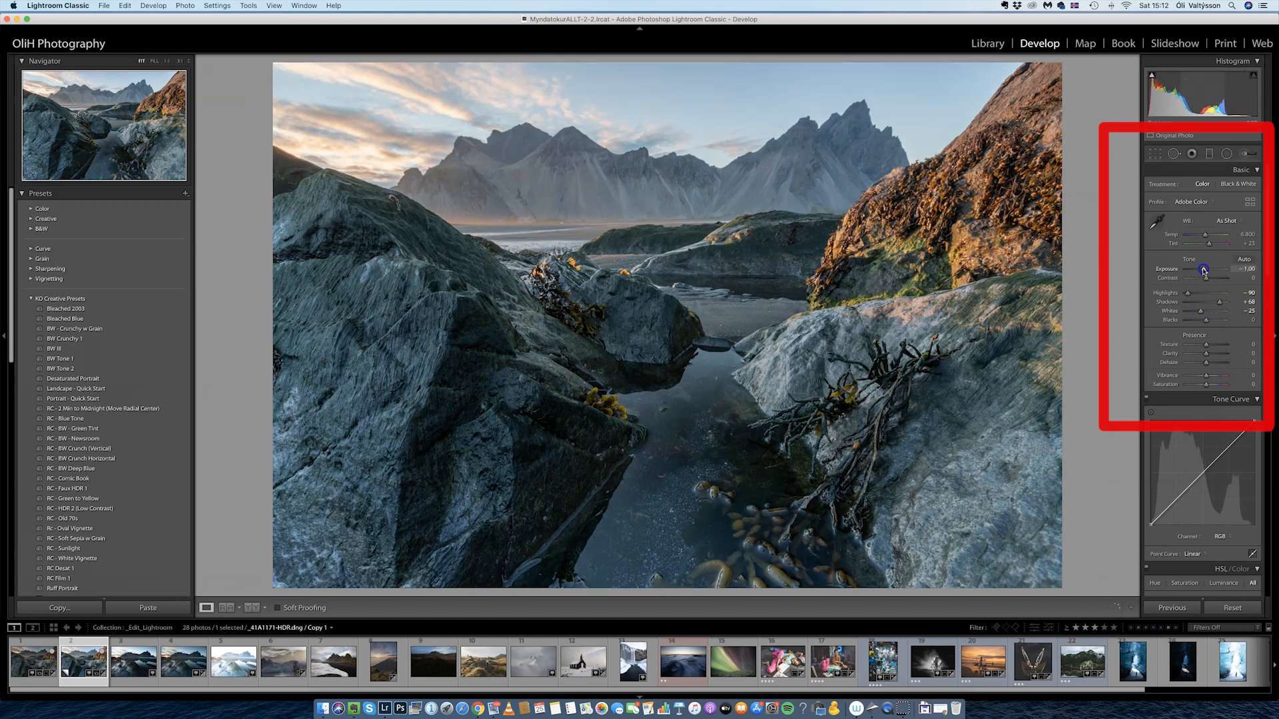
drag(1206, 269, 1206, 270)
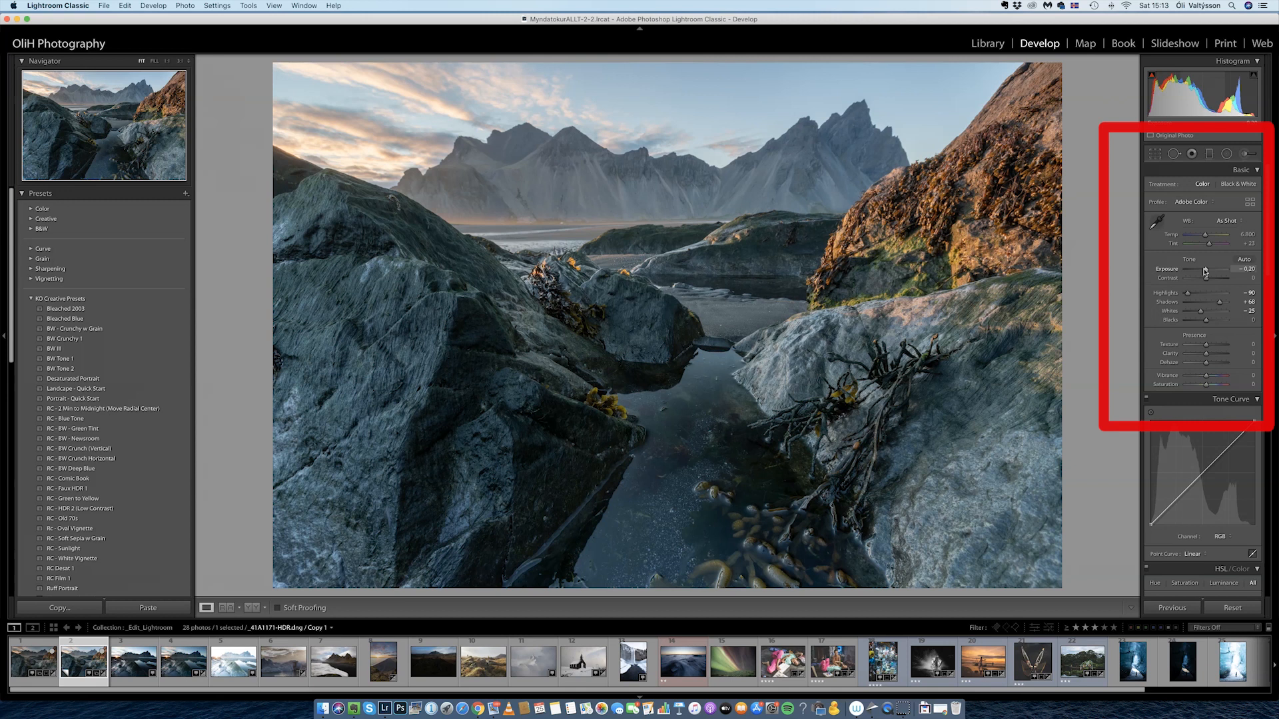
- Refine the tones by setting Highlights to -100 and Shadows to +62
drag(1187, 293, 1186, 296)
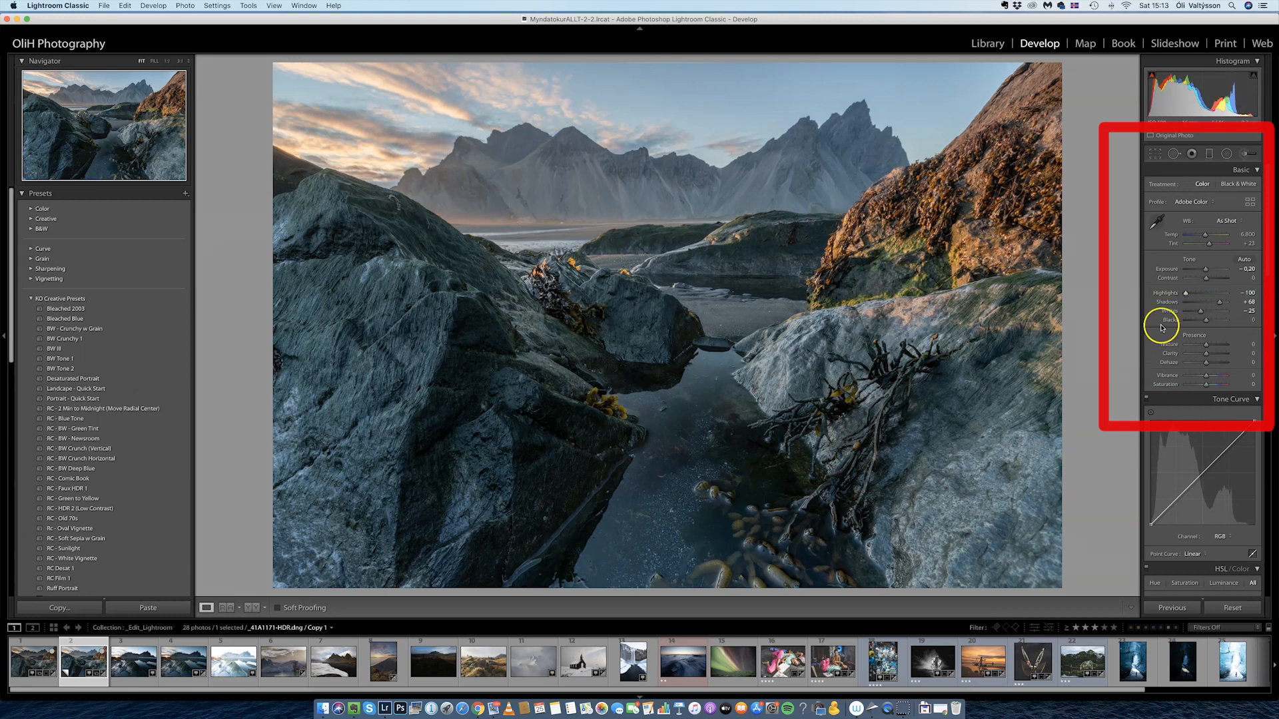
drag(1219, 302, 1220, 304)
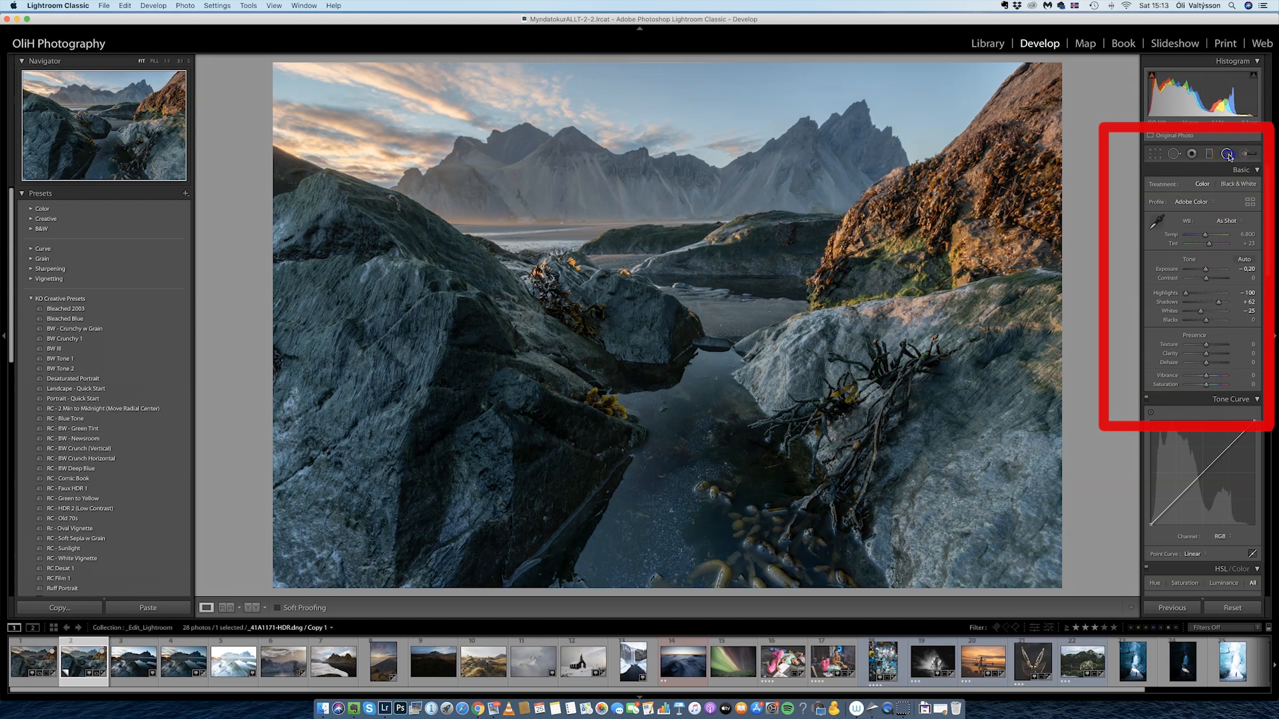
- Draw a wide, tilted, inverted radial filter with Clarity 33 and Saturation 9 over the dark foreground rock beside the pool
click(1228, 155)
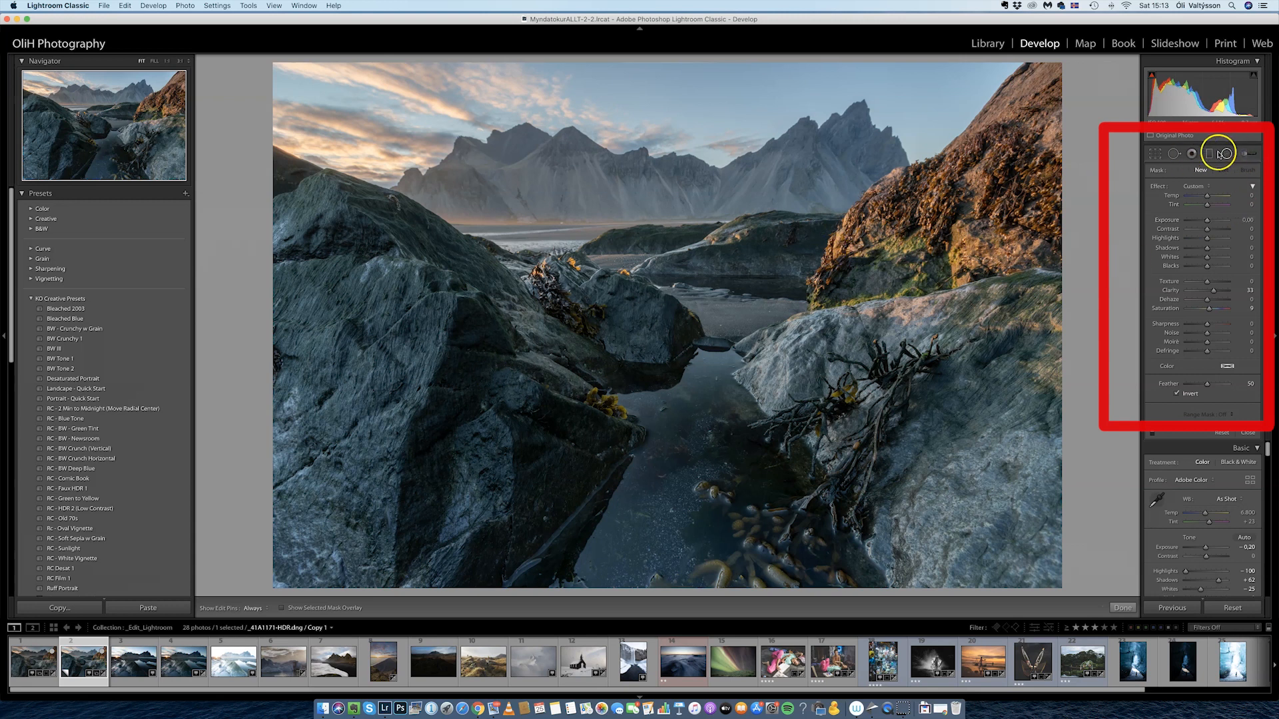
drag(527, 346, 766, 206)
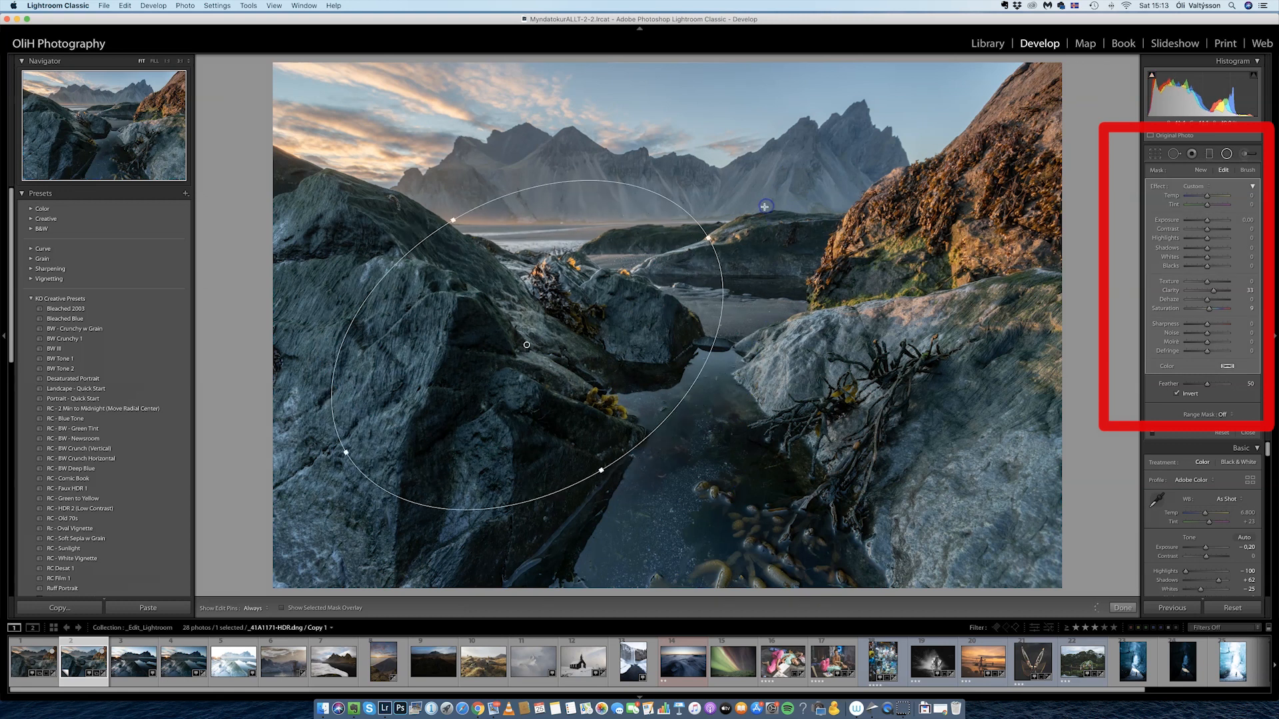
drag(590, 344, 581, 436)
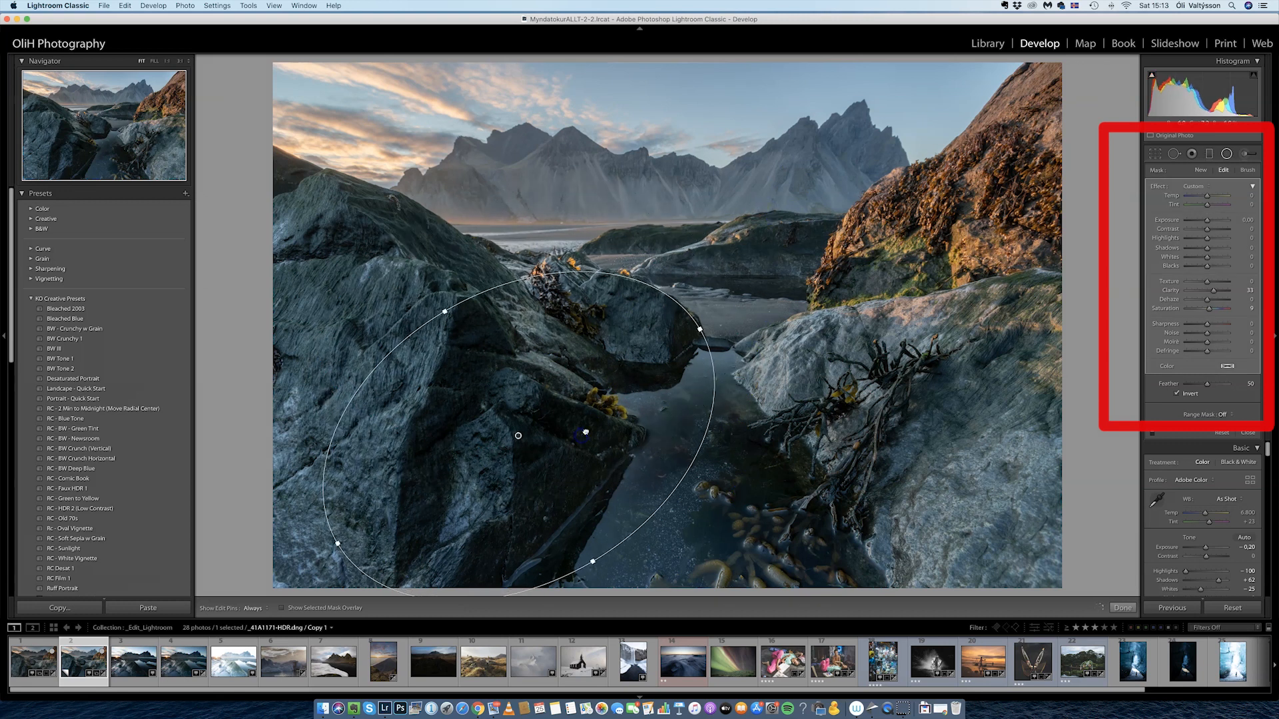
drag(699, 329, 735, 310)
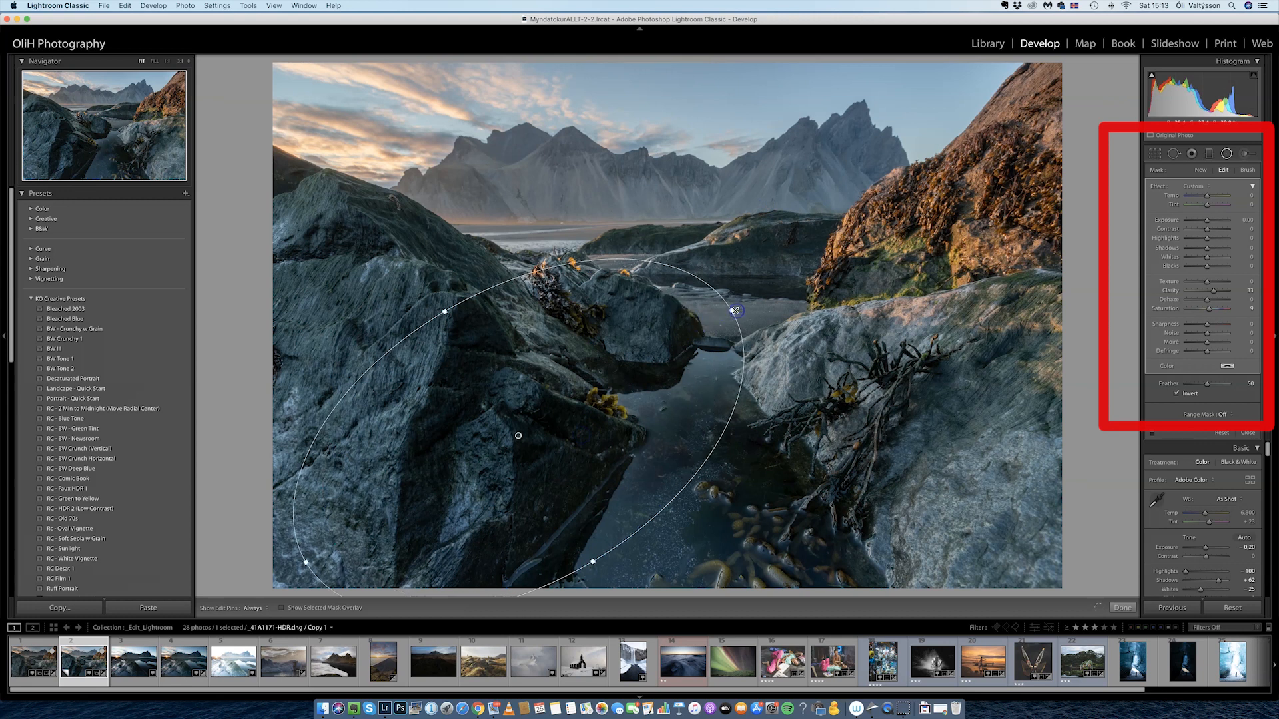
- Set the radial filter's Shadows to 15, tighten its ellipse around the foreground rock, and finish the filter
drag(1207, 248, 1215, 250)
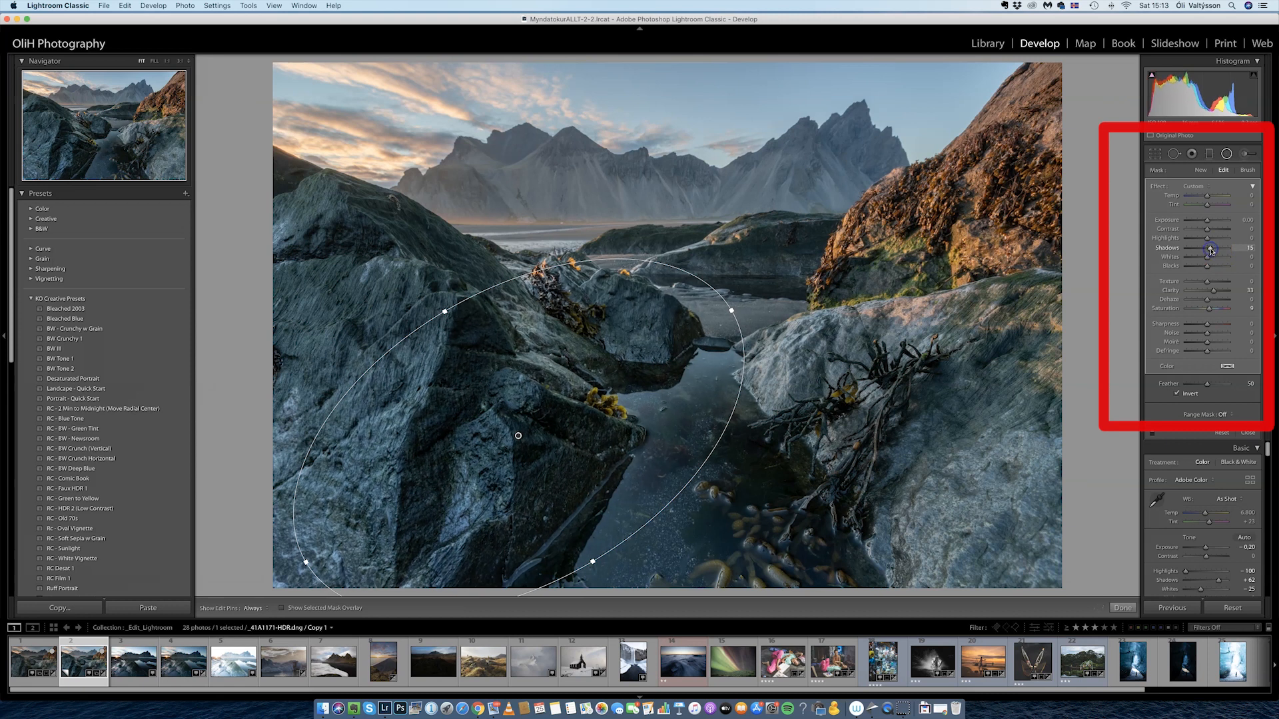
drag(732, 311, 705, 329)
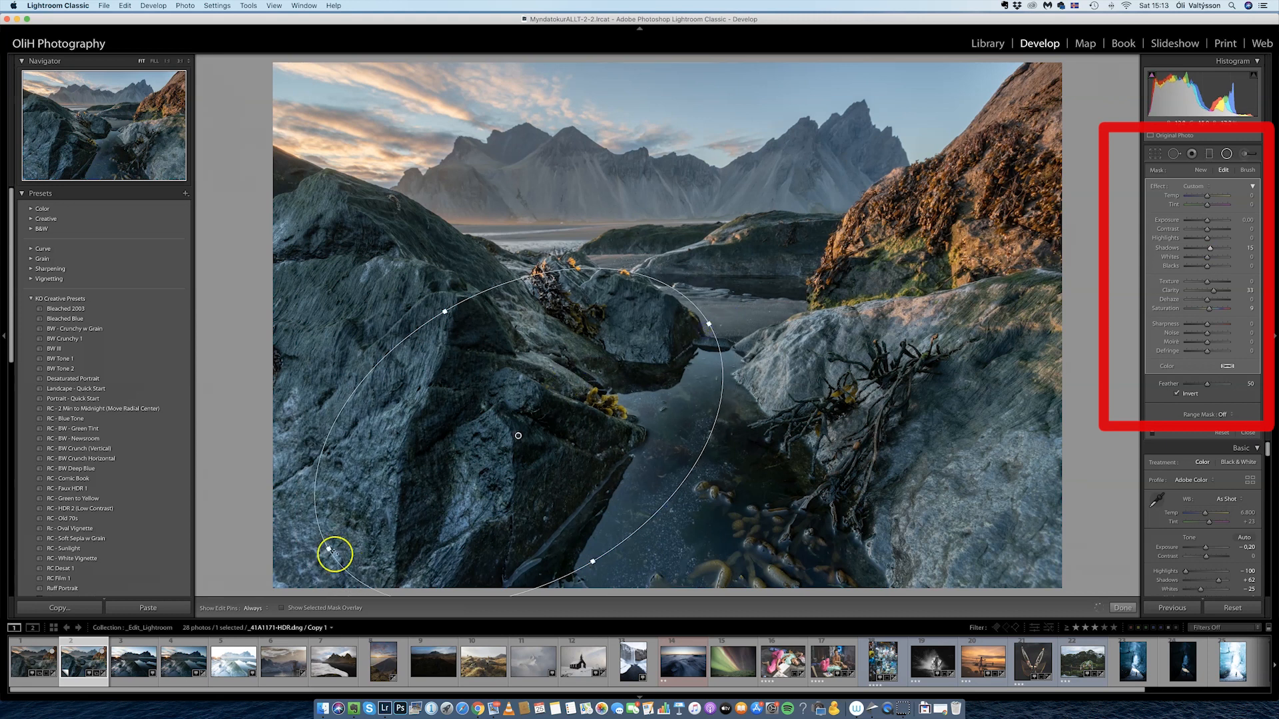
drag(402, 524, 398, 528)
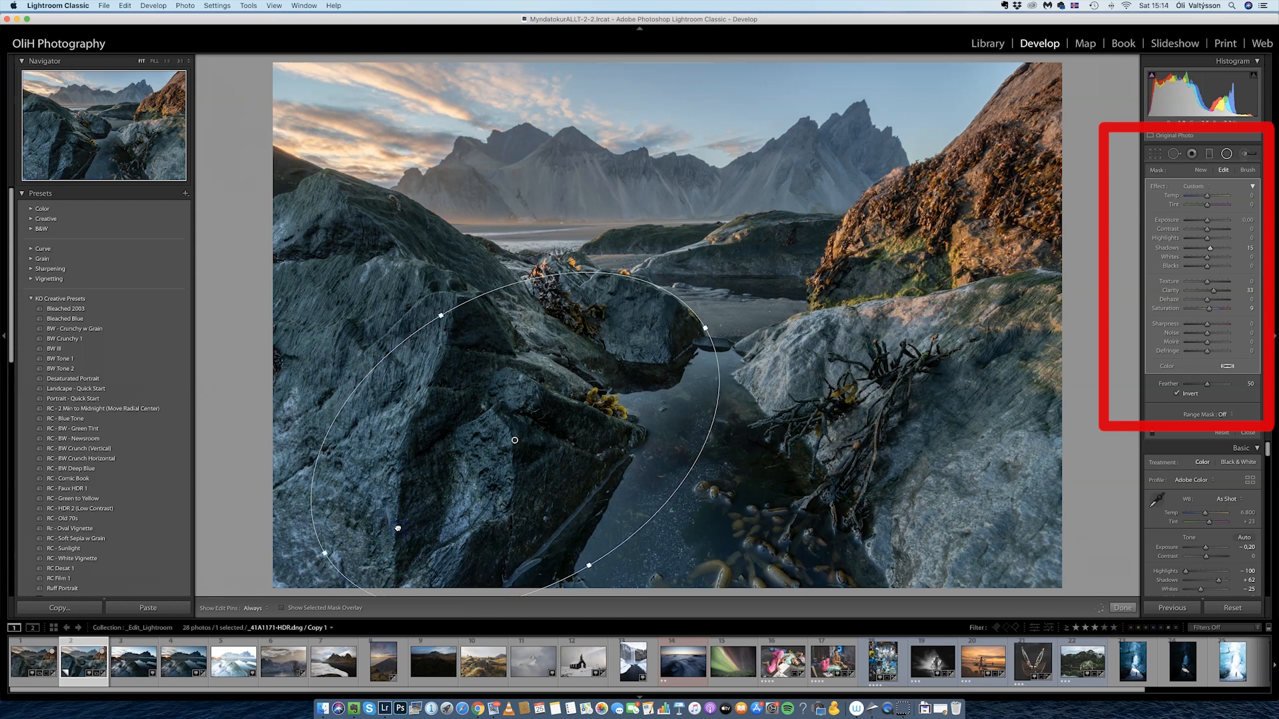
drag(440, 315, 441, 315)
drag(589, 565, 566, 505)
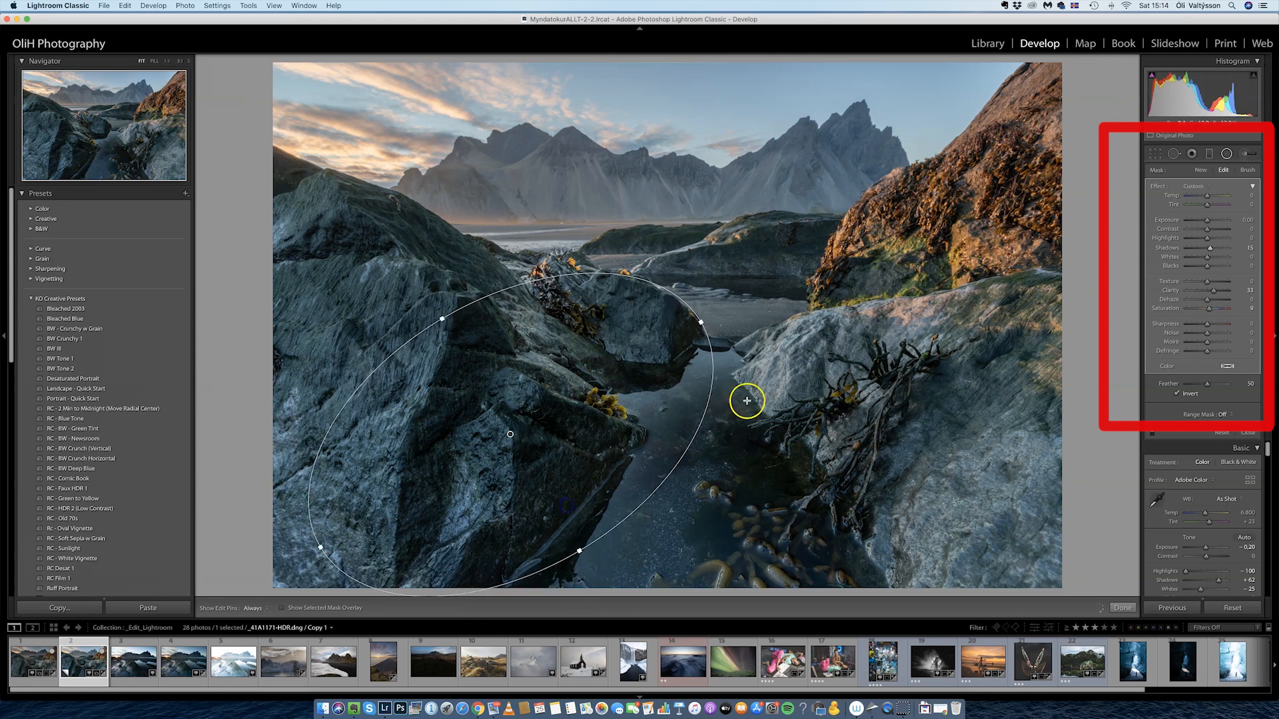
click(1226, 155)
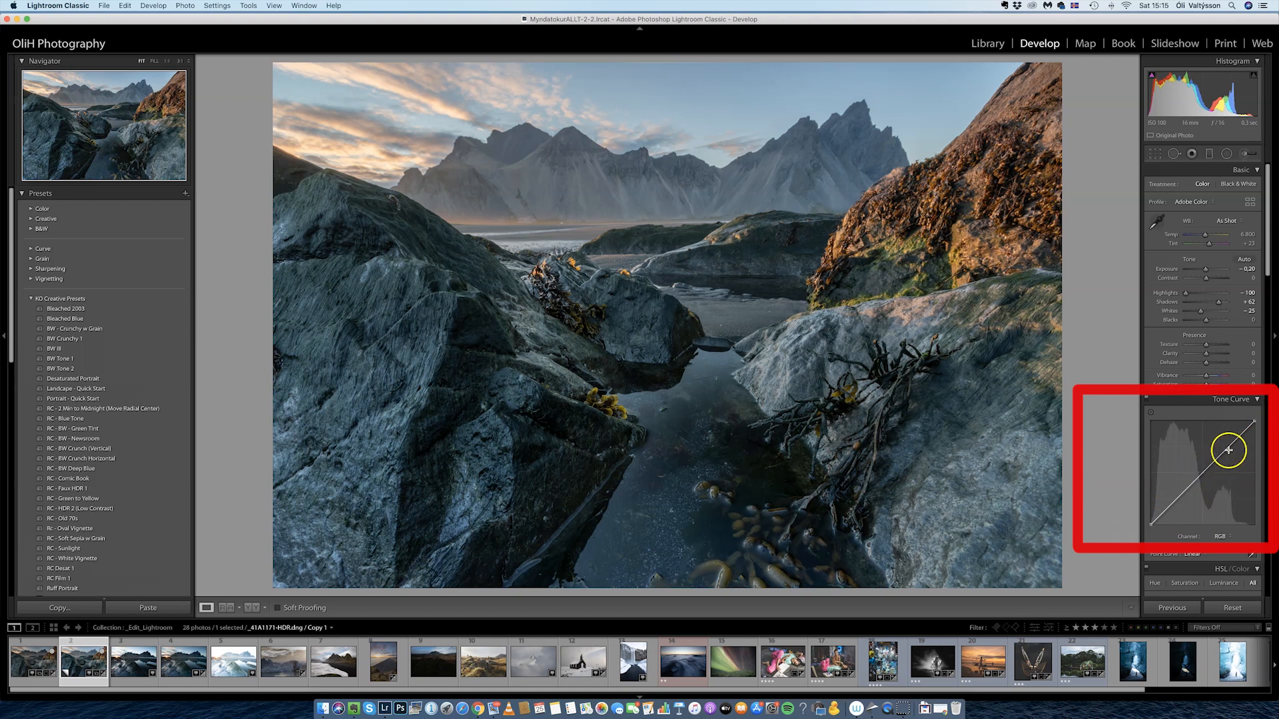
- Shape a gentle S-curve by raising the highlights and lowering the shadows, toggling the tone curve to compare the photo with and without it
drag(1223, 453, 1223, 449)
click(1187, 488)
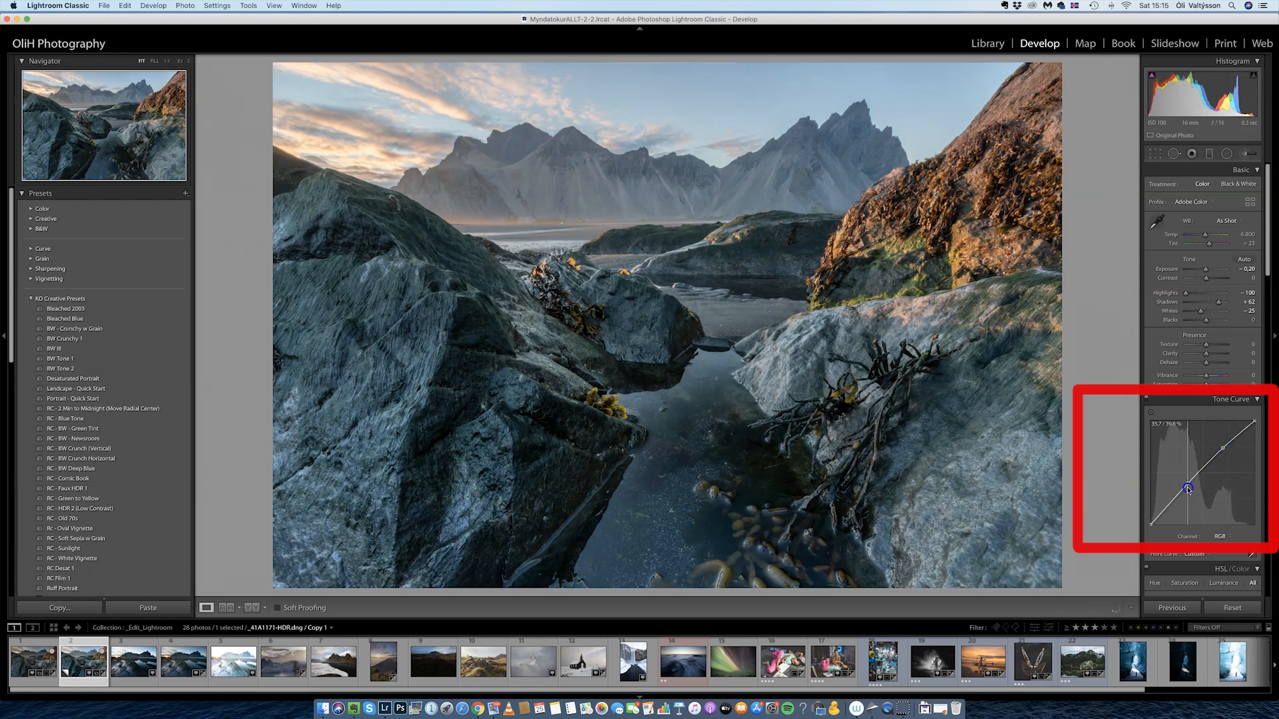
drag(1187, 489, 1189, 492)
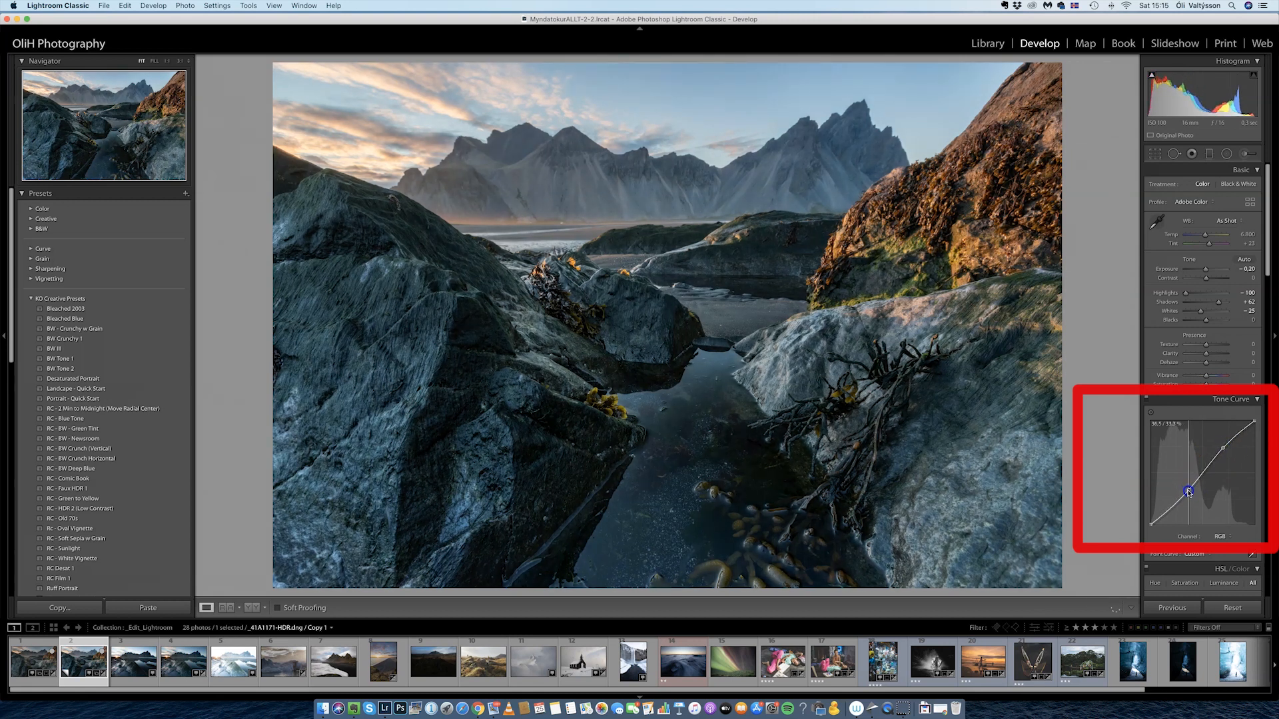
click(1147, 401)
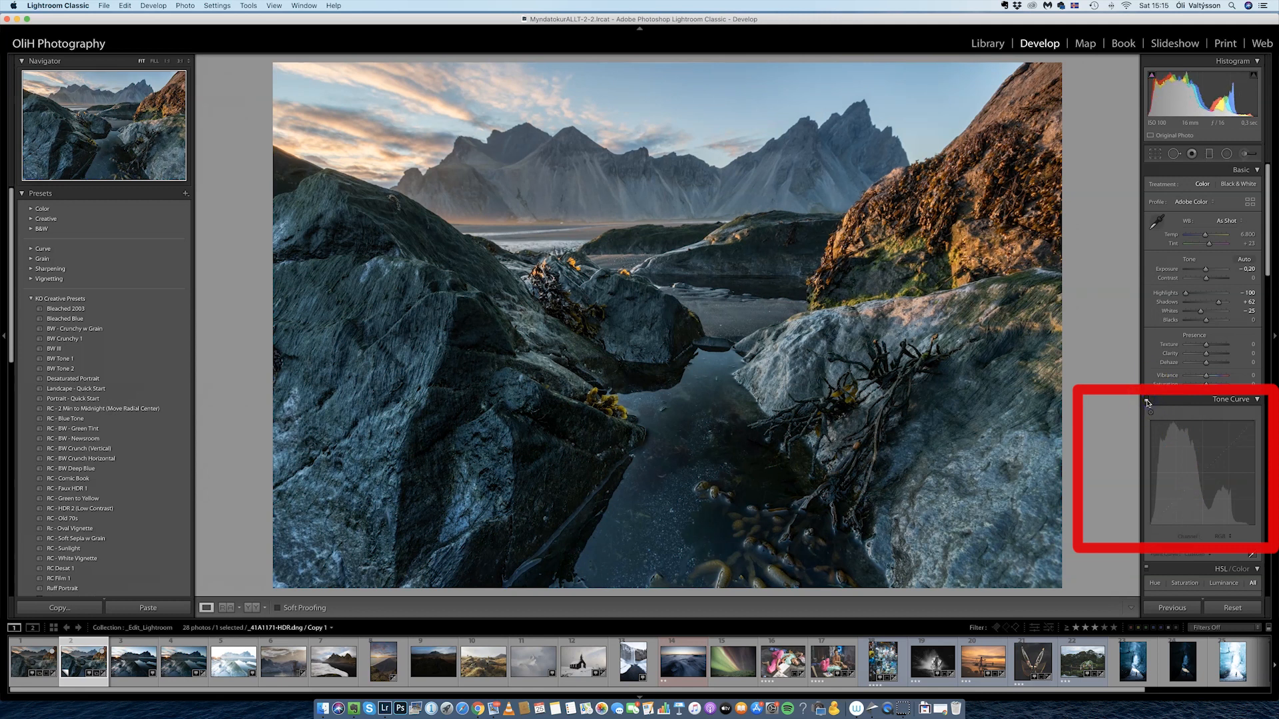
click(1146, 401)
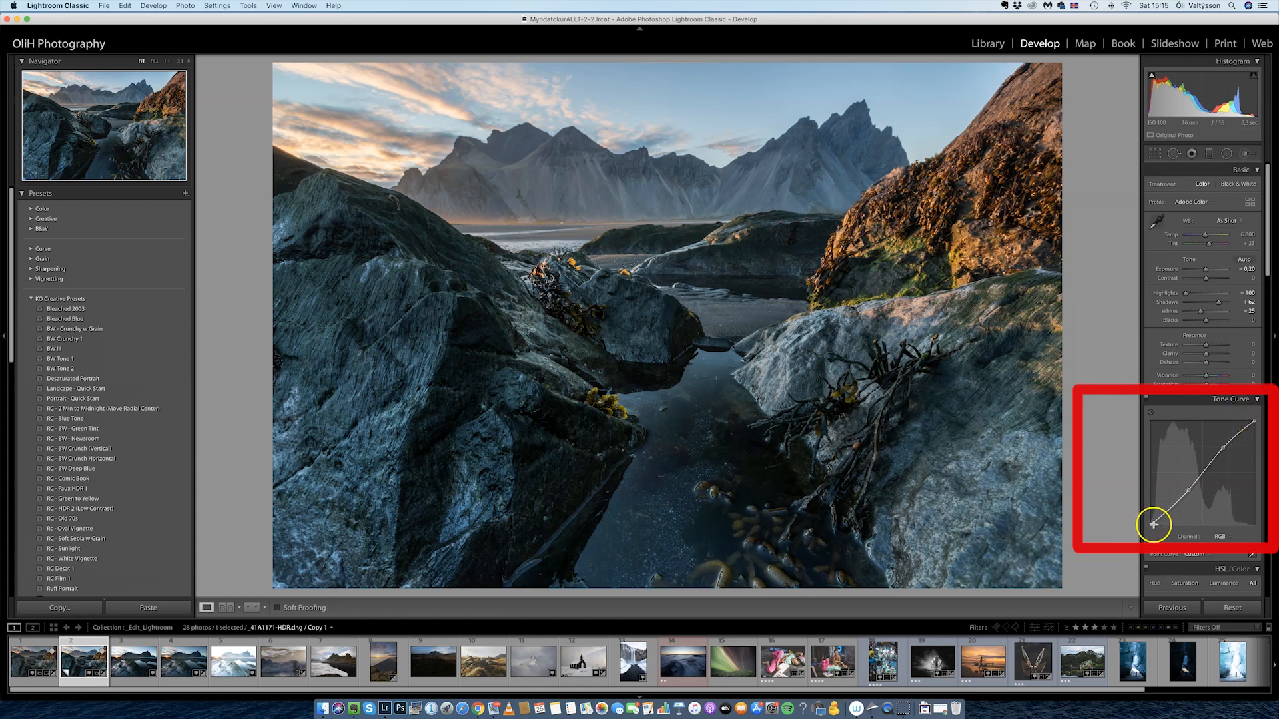
- Lift the tone curve's black point to about 10% output and lower its white point slightly for a matte look
mouse_move(1150, 523)
mouse_down()
mouse_move(1136, 505)
mouse_move(1126, 516)
mouse_up()
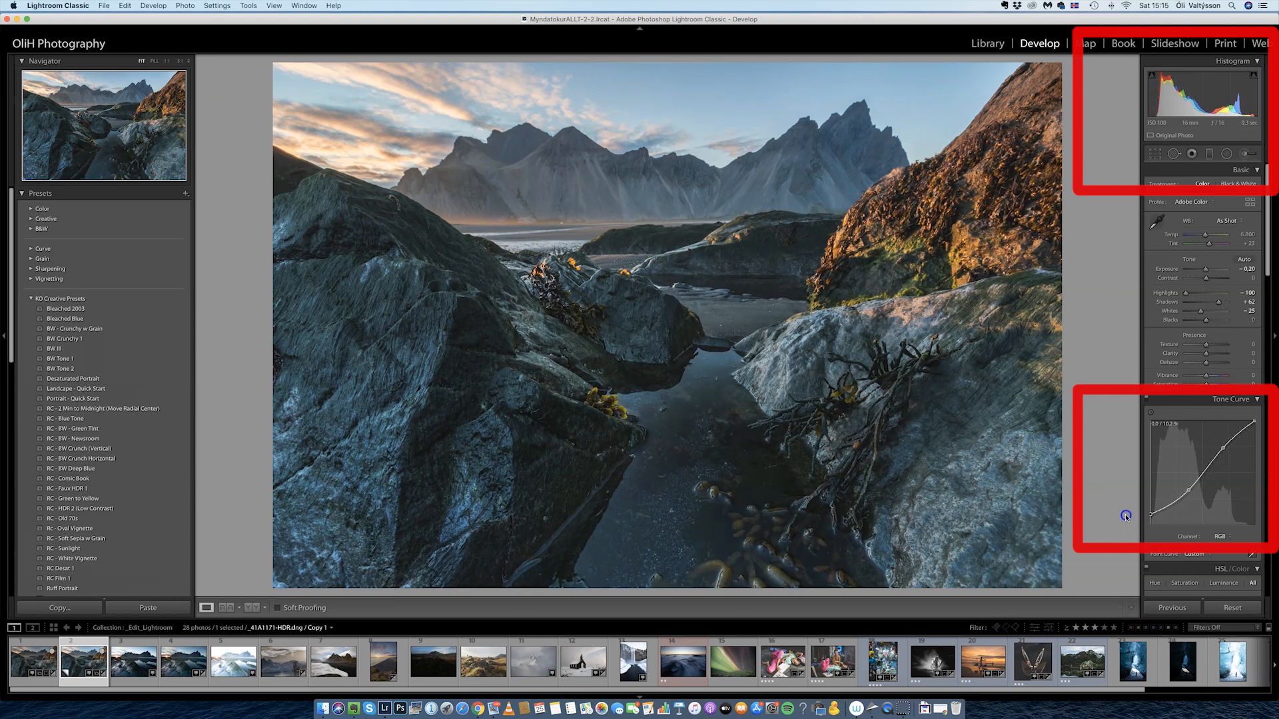
drag(1125, 516, 1125, 517)
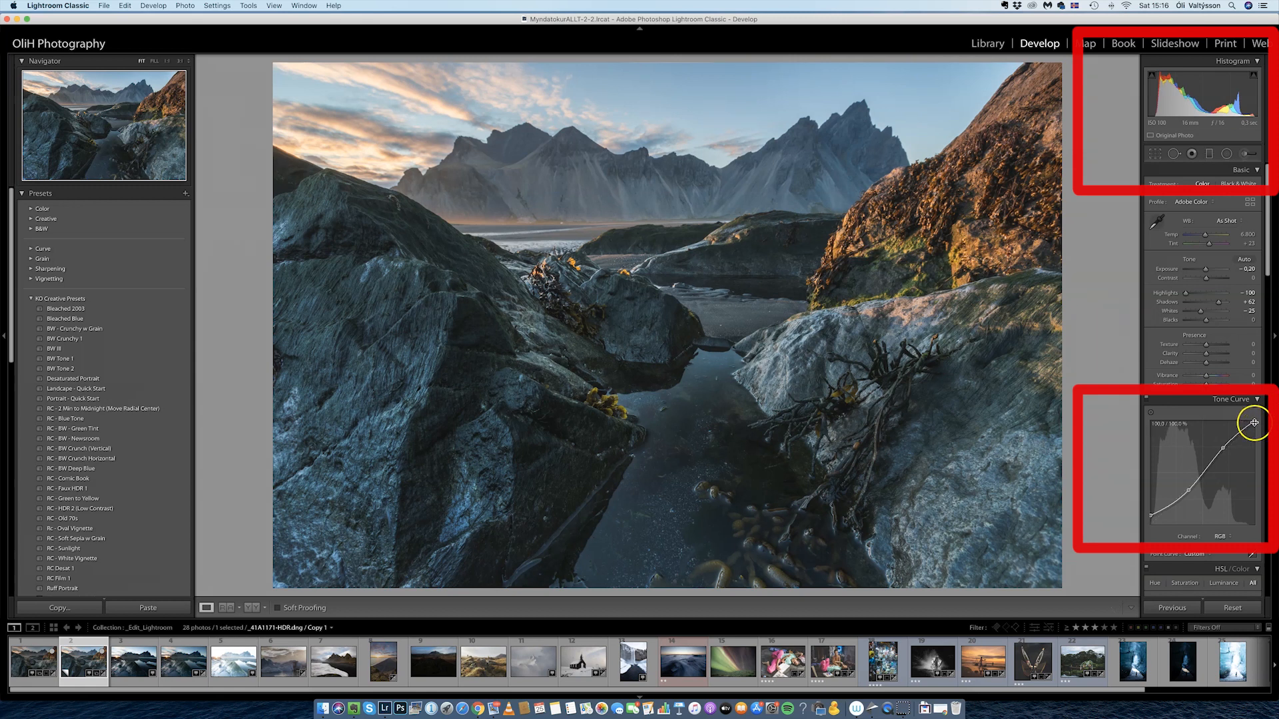
drag(1254, 422, 1255, 427)
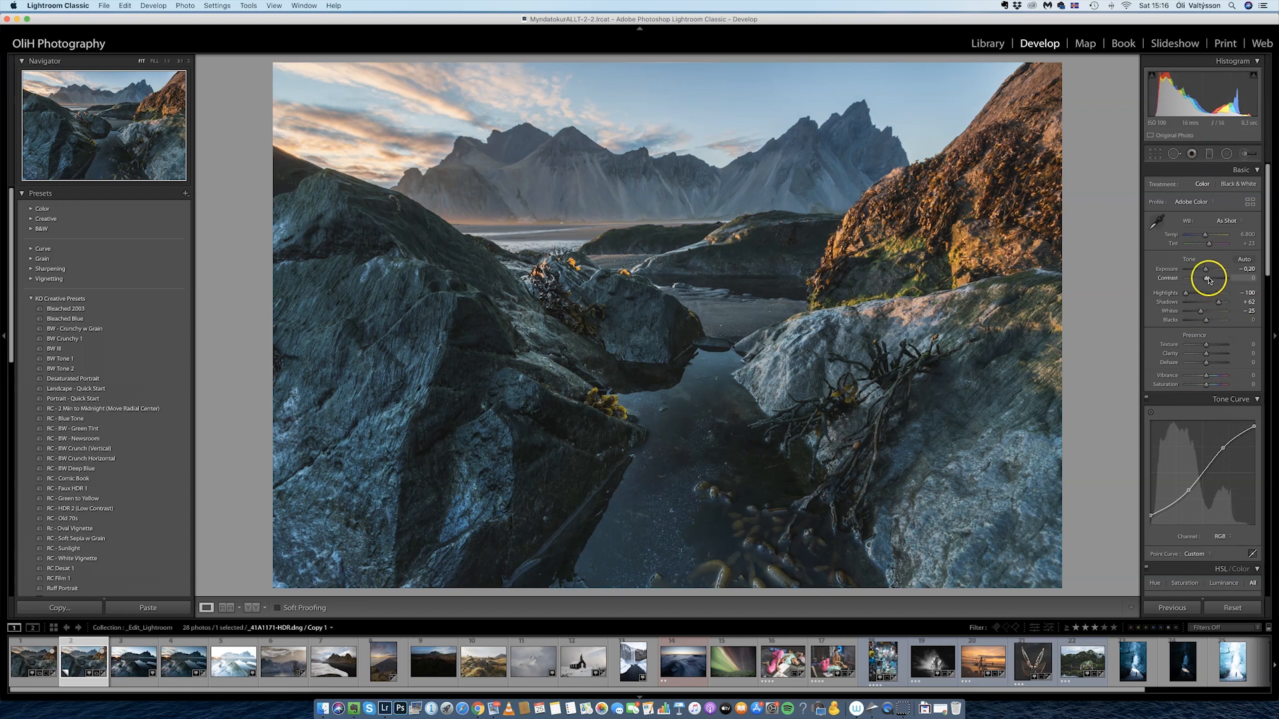
- Try raising the photo's Contrast to +32 and reset it
drag(1208, 280, 1214, 280)
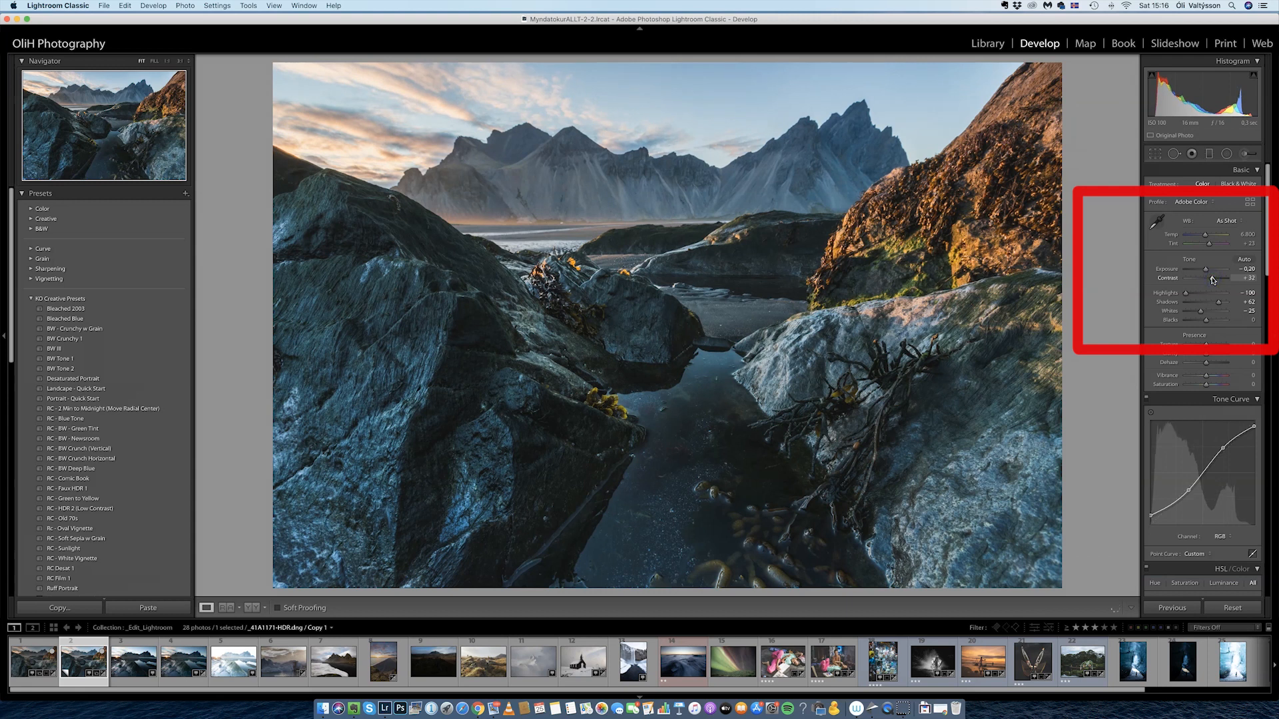
double_click(1213, 280)
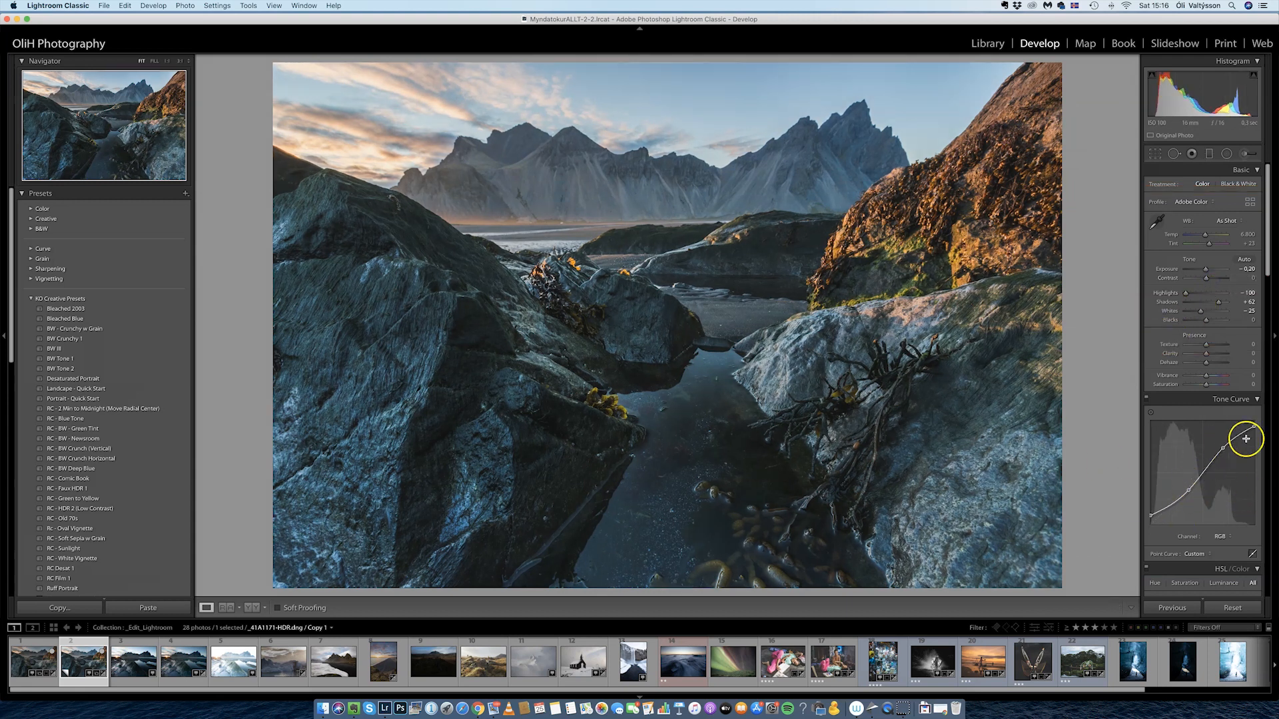
- Move the curve's shadow point to about 14% input near the black end and nudge the highlight point to about 70% input
drag(1188, 491, 1170, 510)
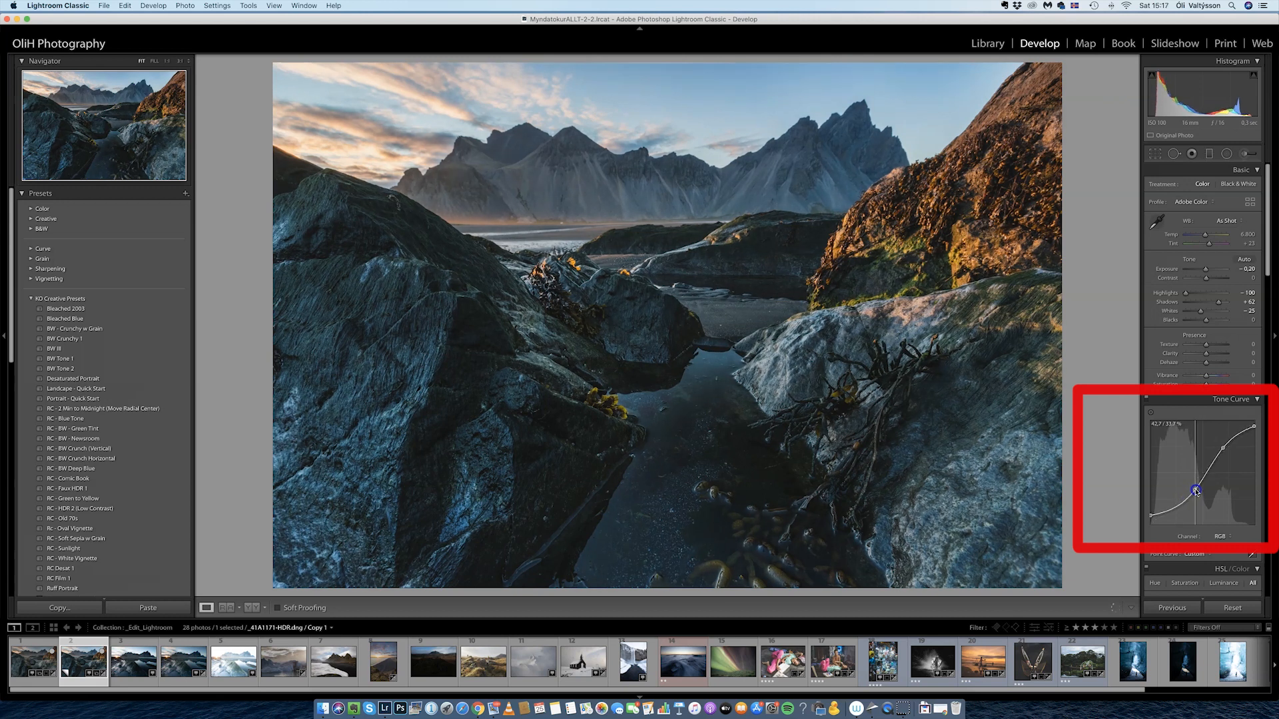
drag(1198, 489, 1159, 511)
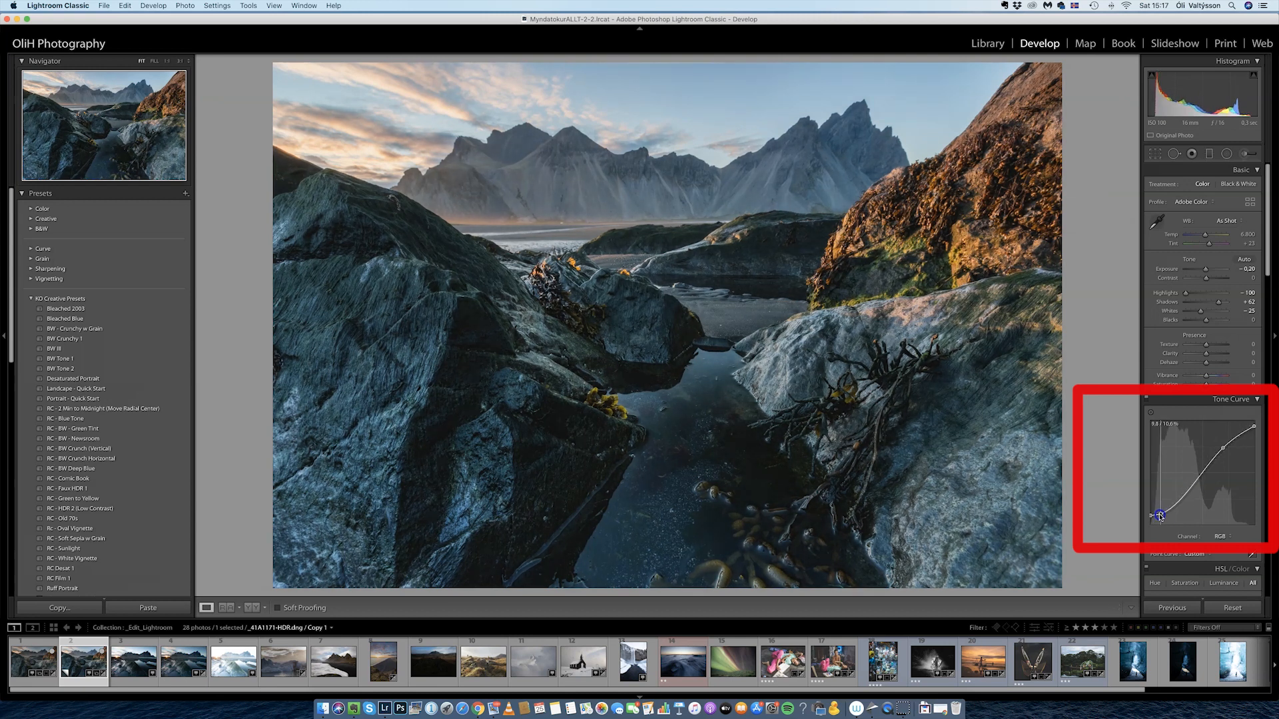
mouse_move(1160, 517)
mouse_down()
mouse_move(1204, 493)
mouse_move(1164, 514)
mouse_up()
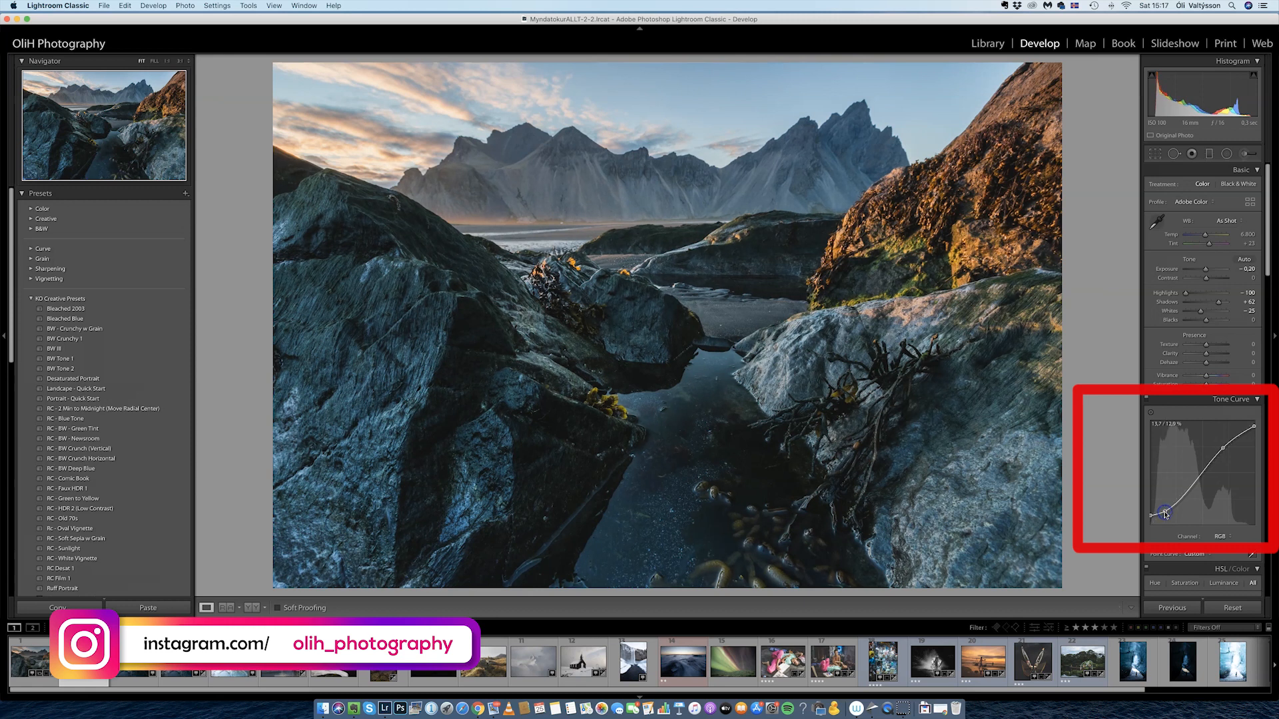
click(1223, 448)
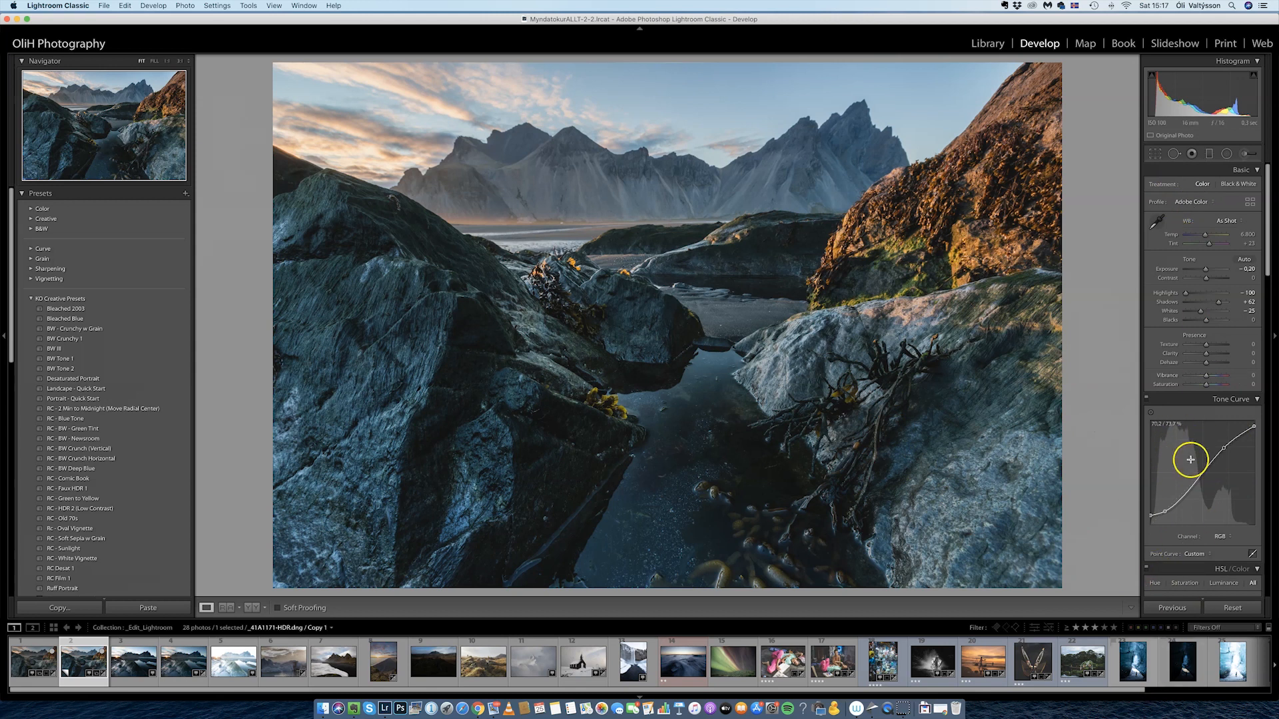
- Try raising the photo's overall Saturation to +25 and reset it
mouse_move(1268, 254)
mouse_down()
mouse_move(1268, 276)
mouse_move(1270, 236)
mouse_up()
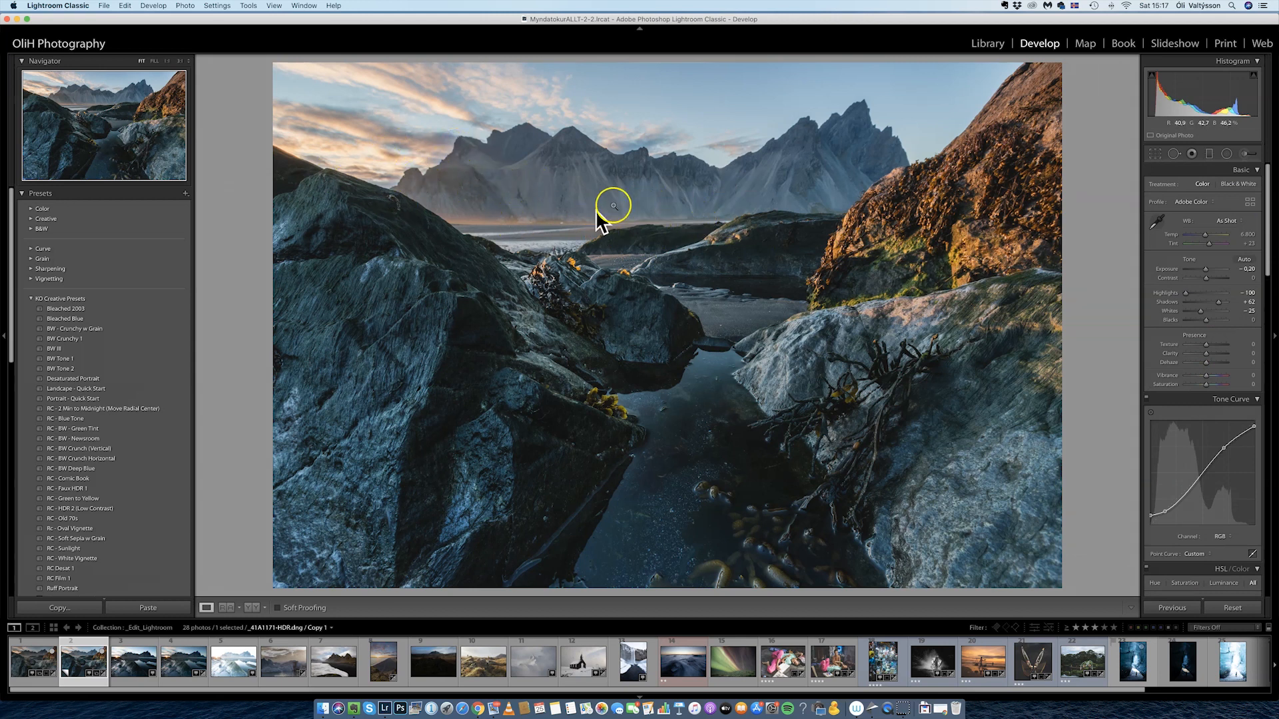
drag(1206, 388, 1217, 387)
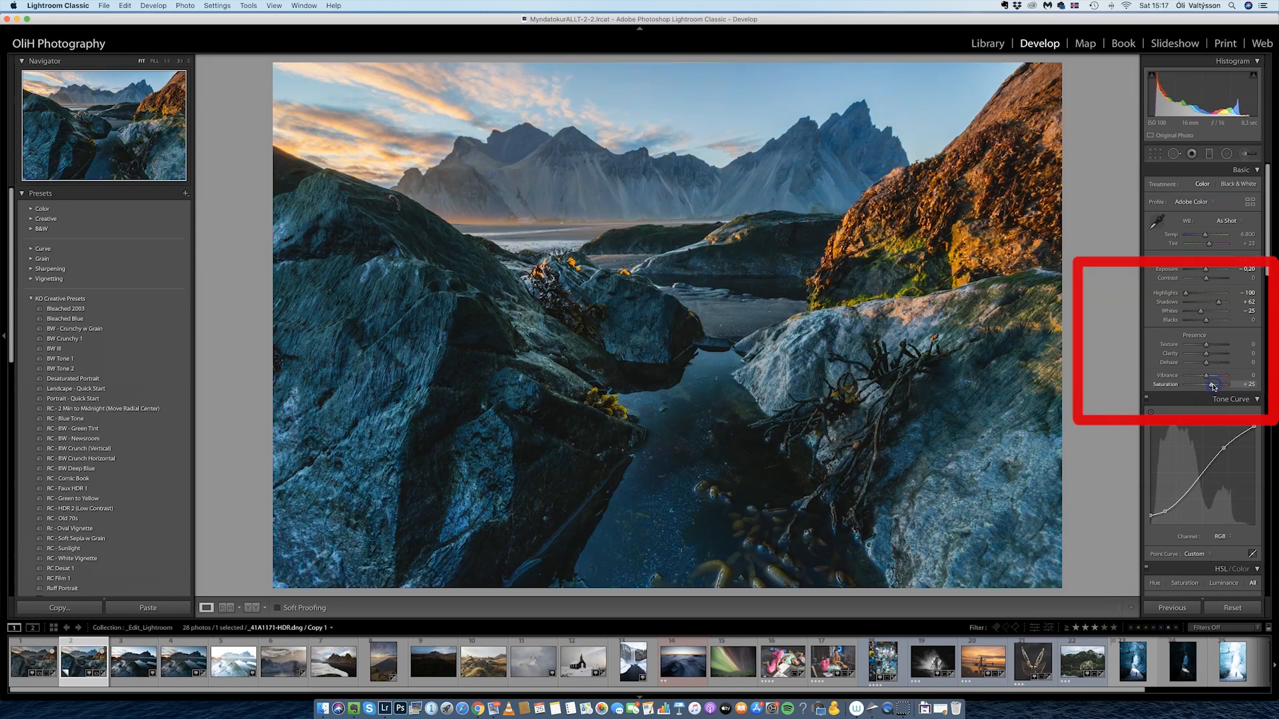
double_click(1213, 387)
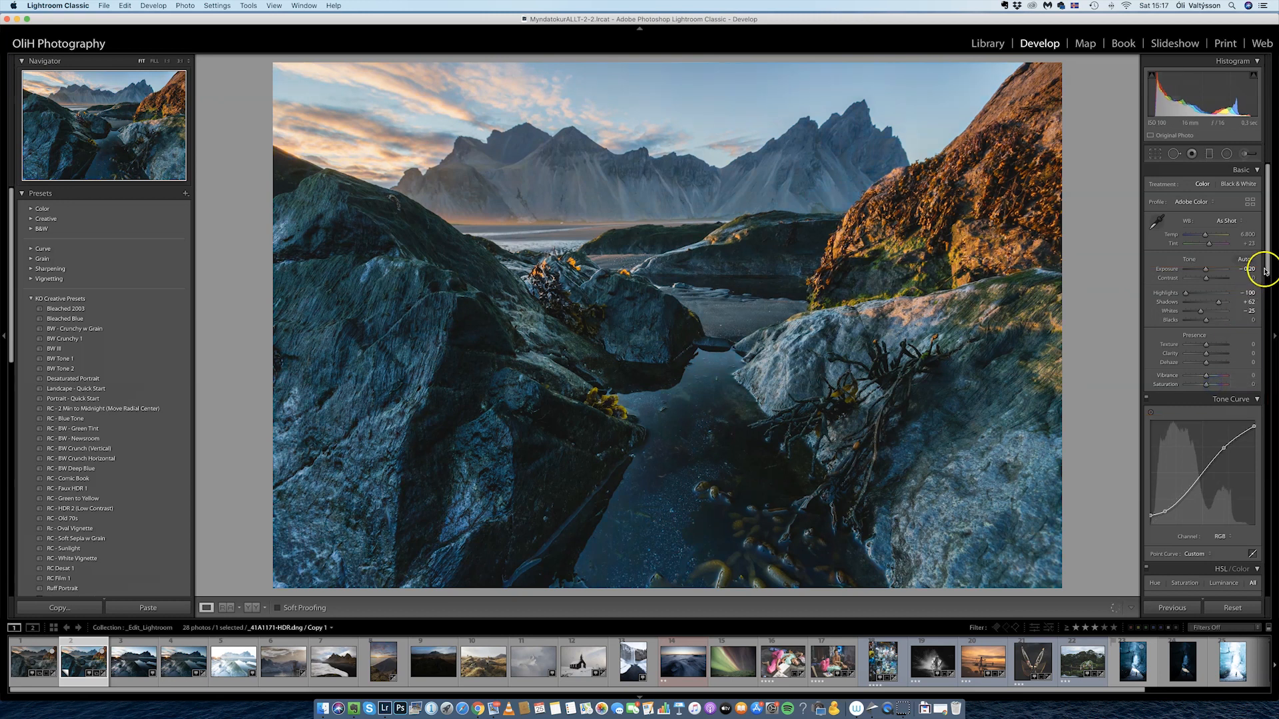
- Boost the warm colours by sampling the sunlit clouds, setting Orange saturation to +32 and Yellow saturation to +18
drag(1267, 266, 1265, 363)
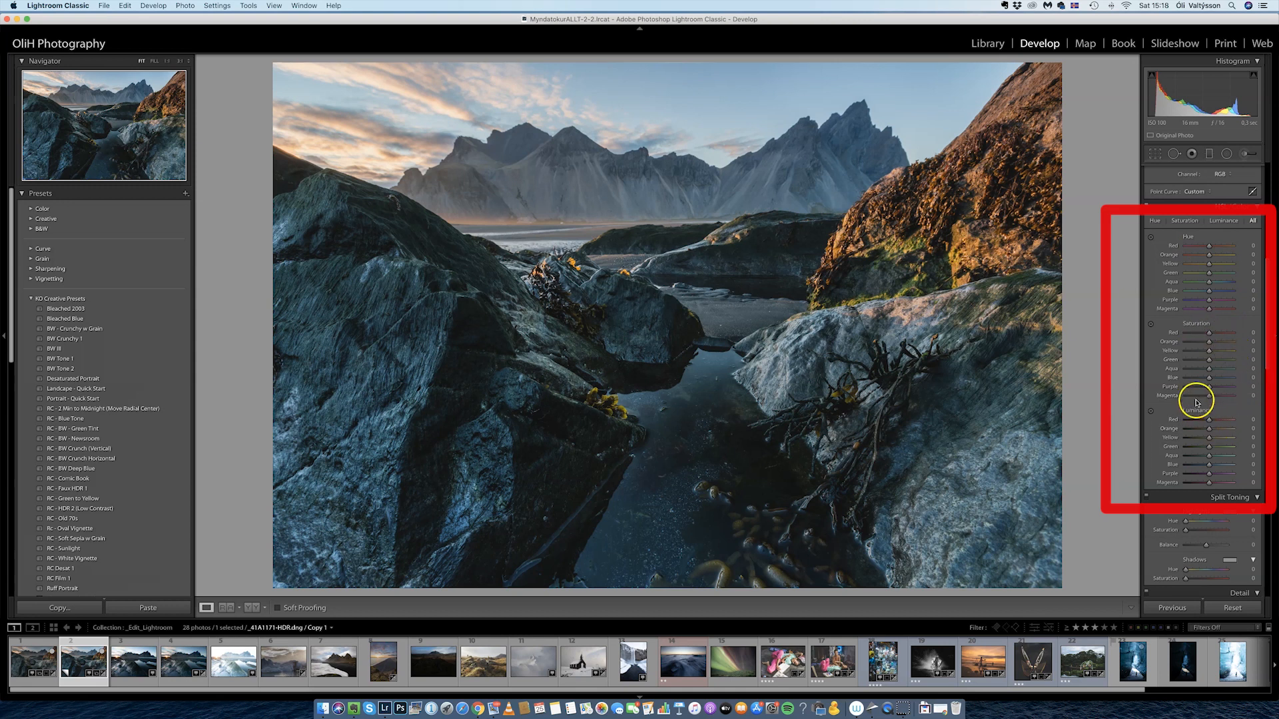
click(1152, 326)
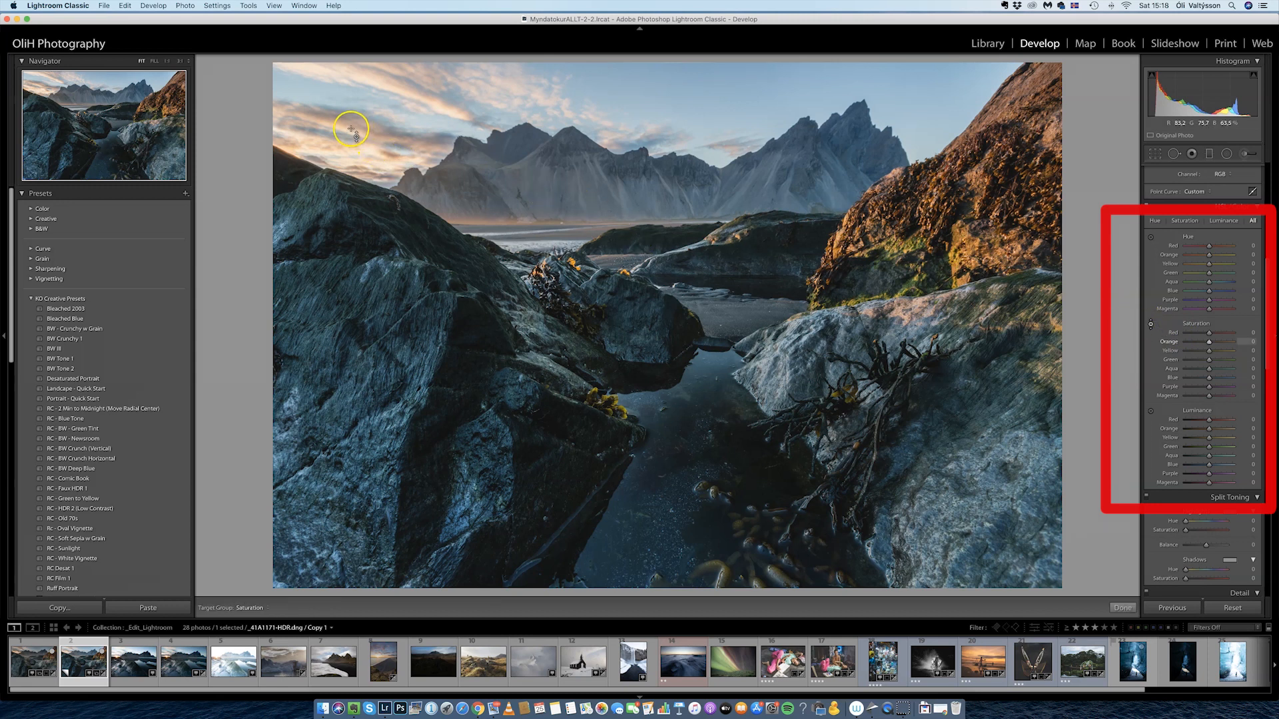
drag(351, 128, 382, 112)
click(1150, 326)
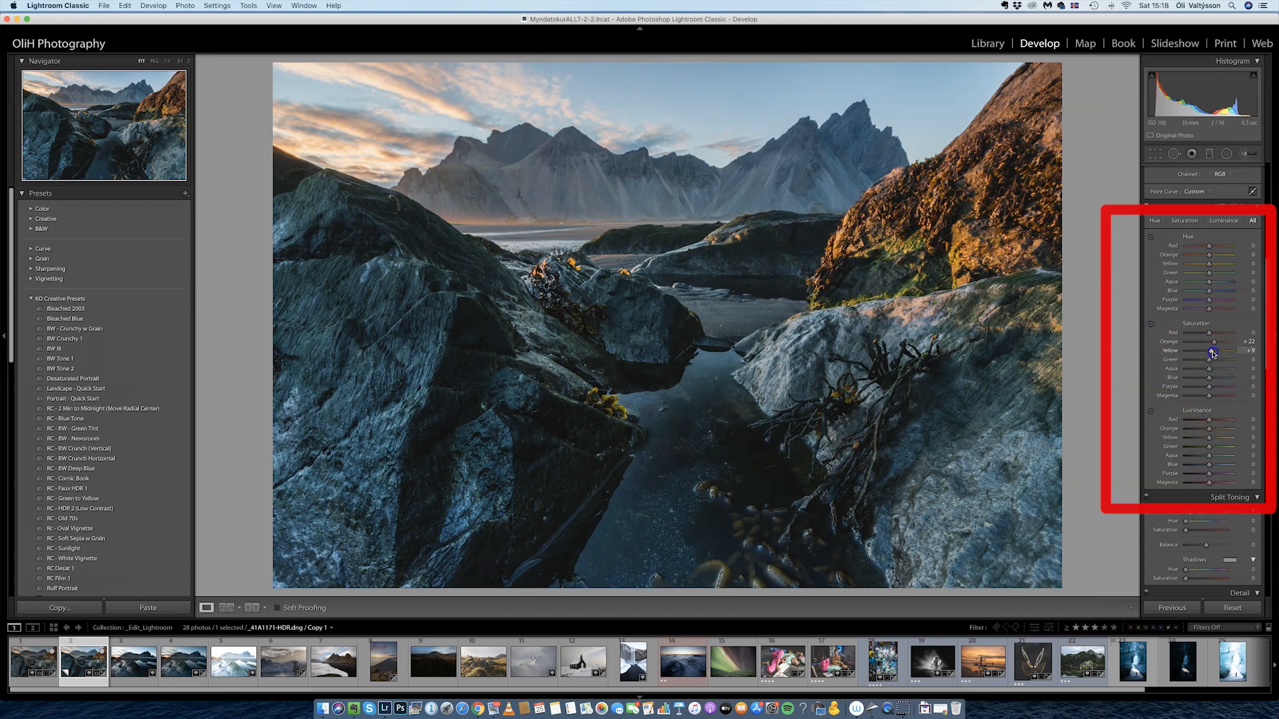
drag(1215, 353, 1216, 353)
- Toggle the HSL adjustments to compare the colours, and lower the Blue saturation to -15
click(1153, 210)
click(1154, 208)
click(1154, 208)
drag(1210, 378, 1208, 379)
- Try the Blue luminance at -100 and examine the clouds and sky above the mountains up close
drag(1209, 467, 1184, 467)
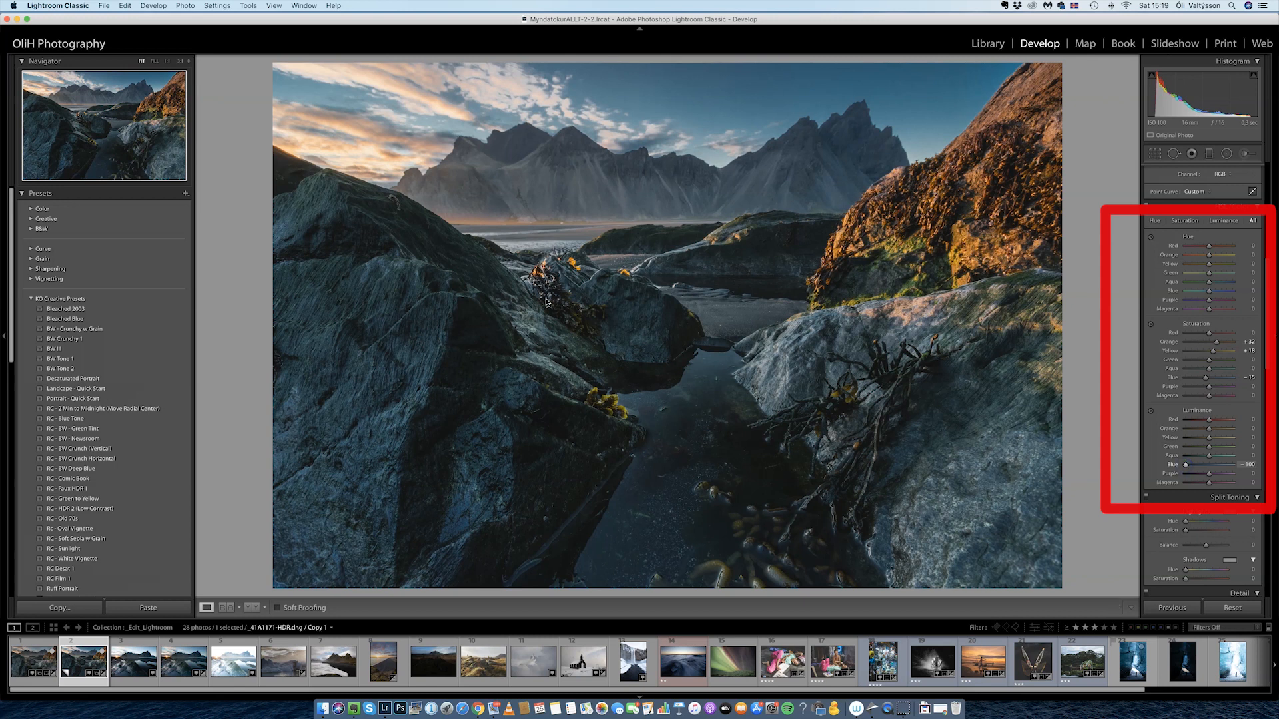
click(391, 134)
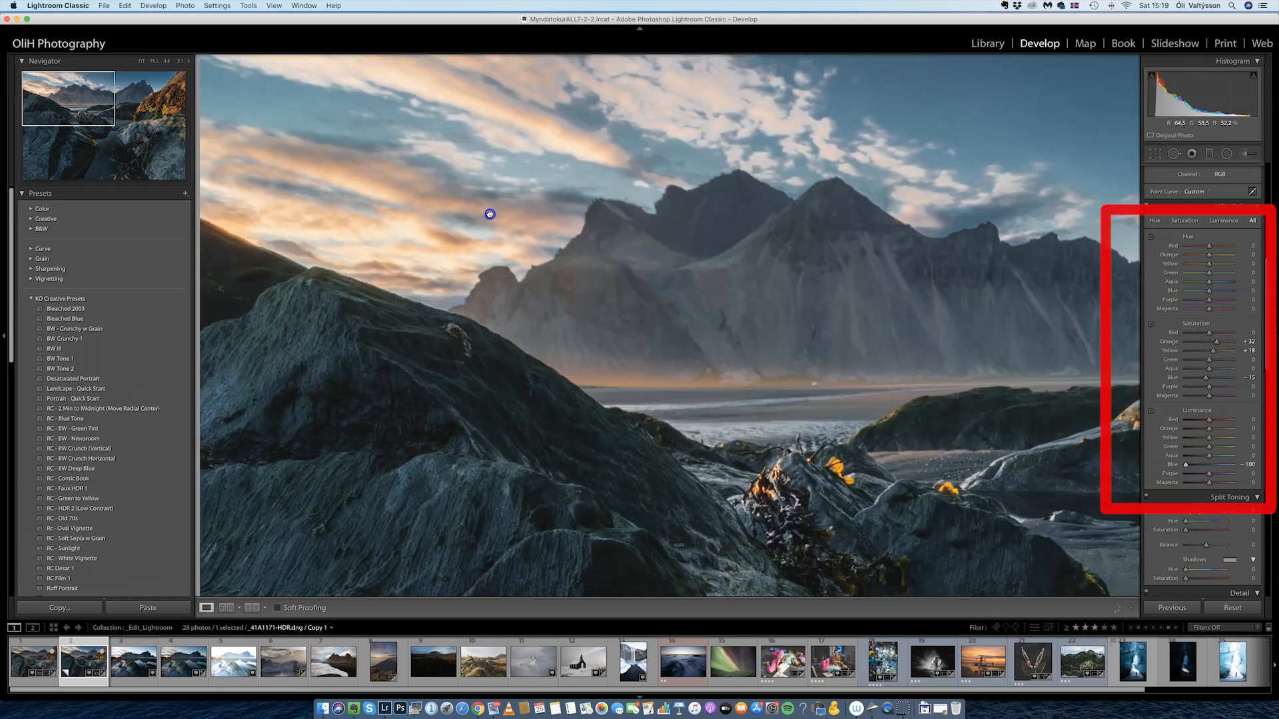
drag(490, 215, 523, 265)
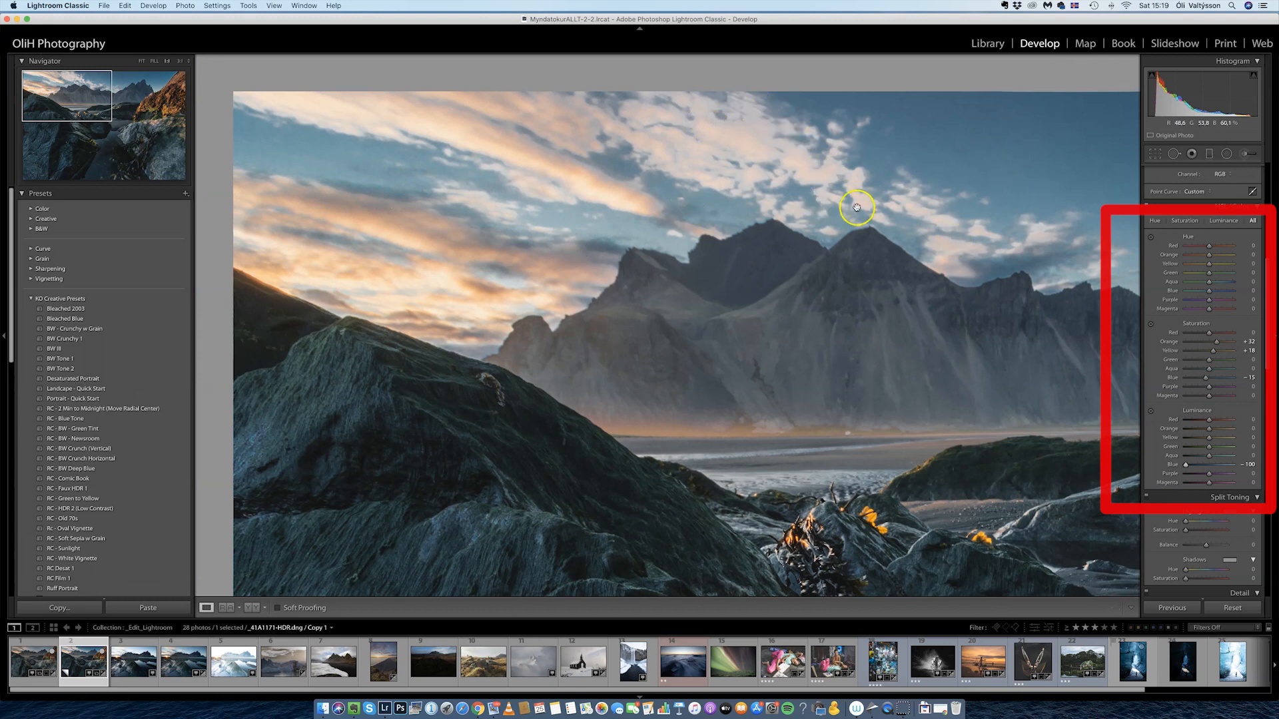
- Set the Blue luminance to -36 and the Aqua luminance to -28, and return to the whole photo
drag(1185, 464, 1207, 466)
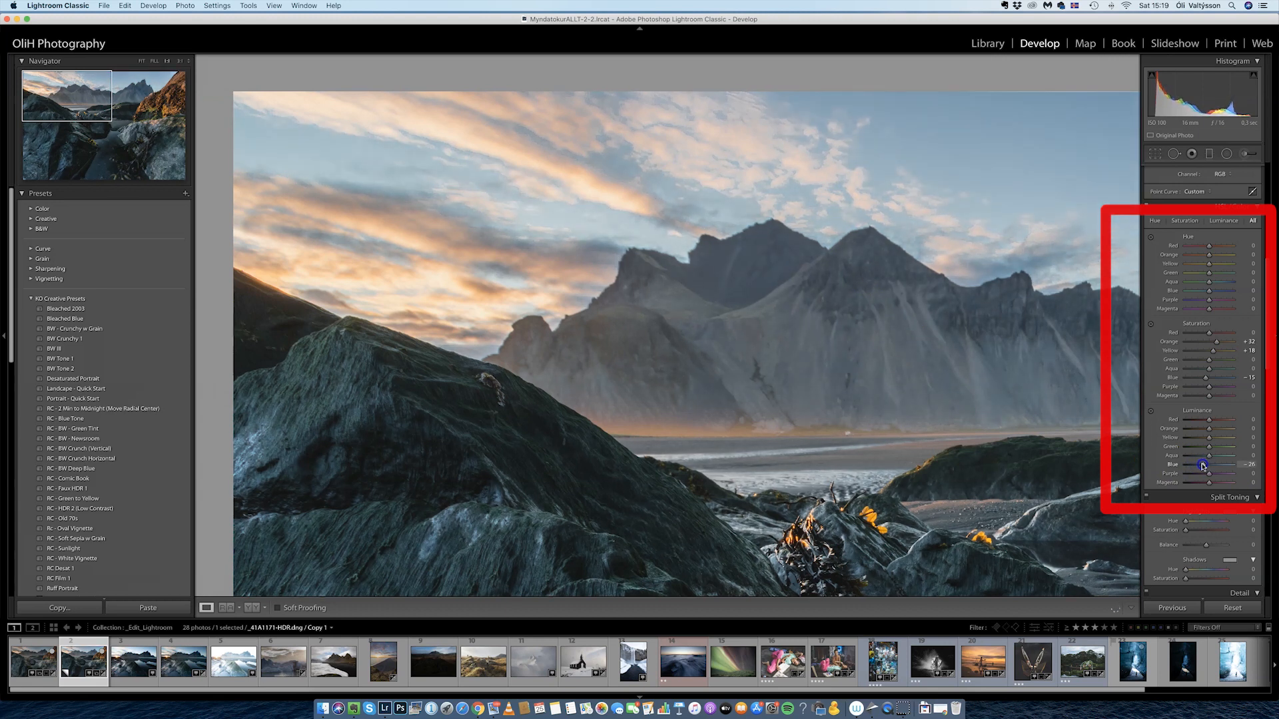
drag(1203, 466, 1198, 466)
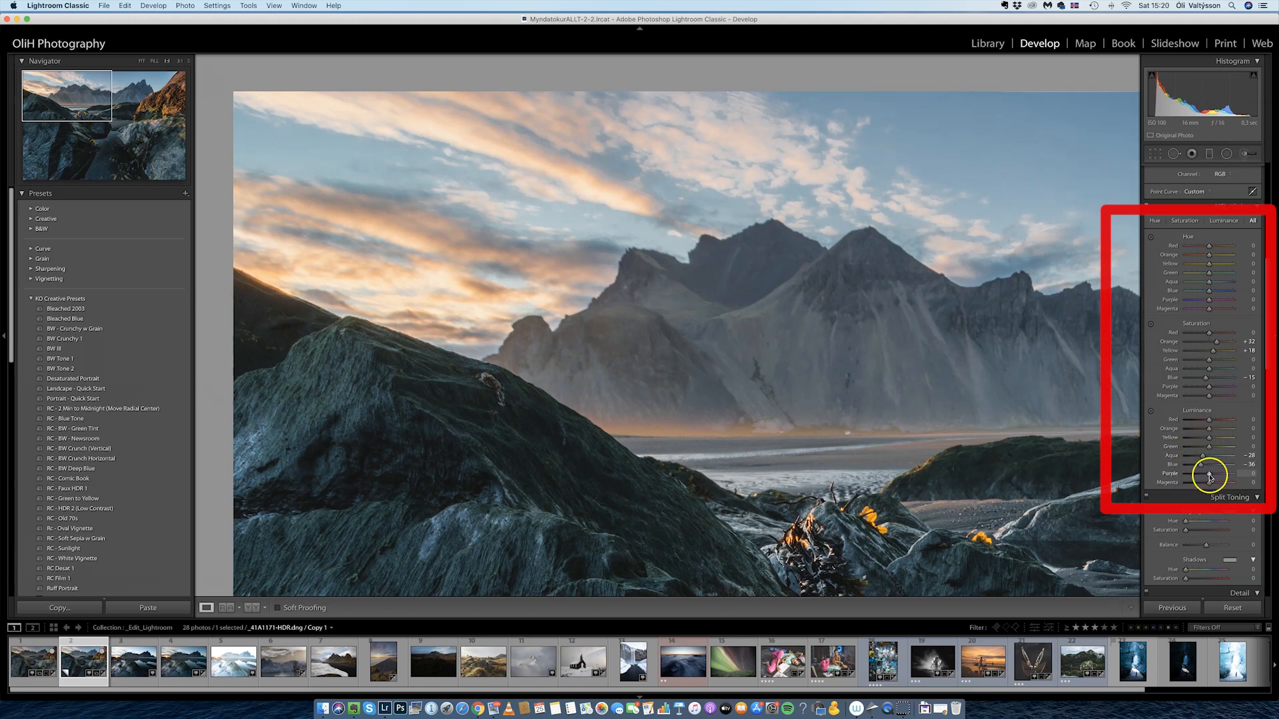
click(658, 300)
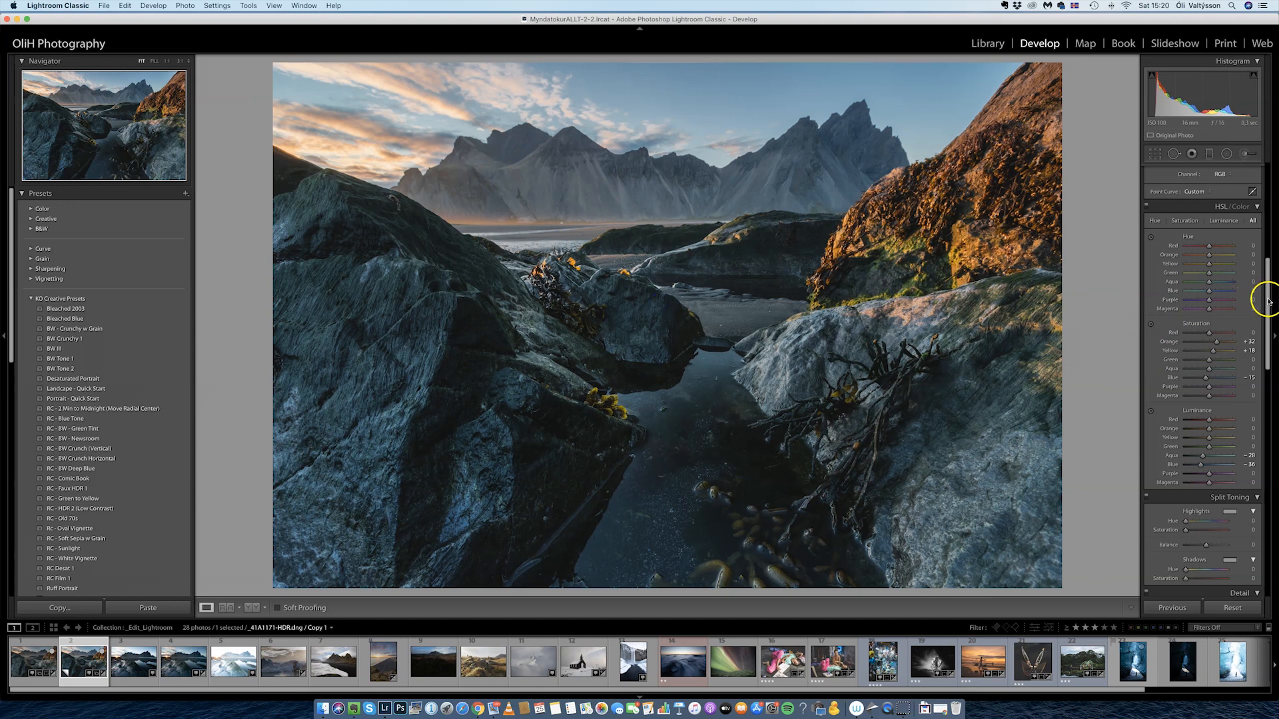
drag(1260, 294, 1262, 193)
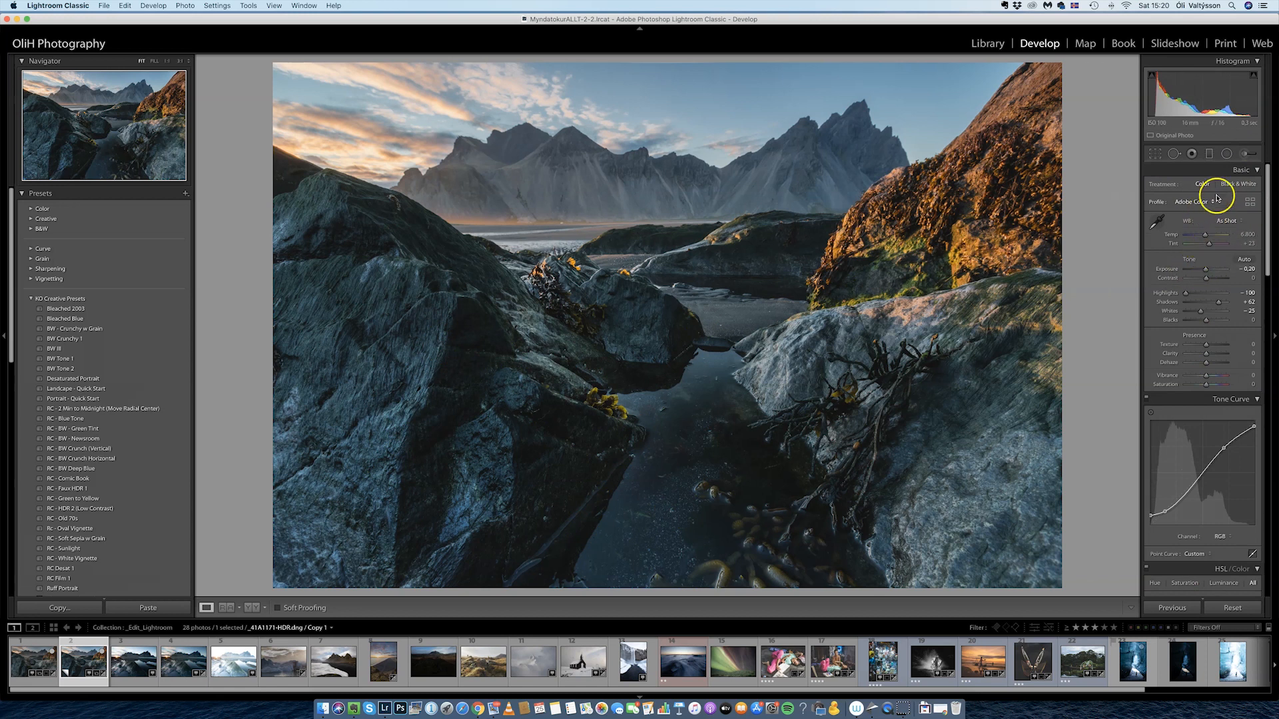
- Place a wide radial filter over the foreground rocks and tide pool, with its upper edge at the foot of the mountains
click(1226, 154)
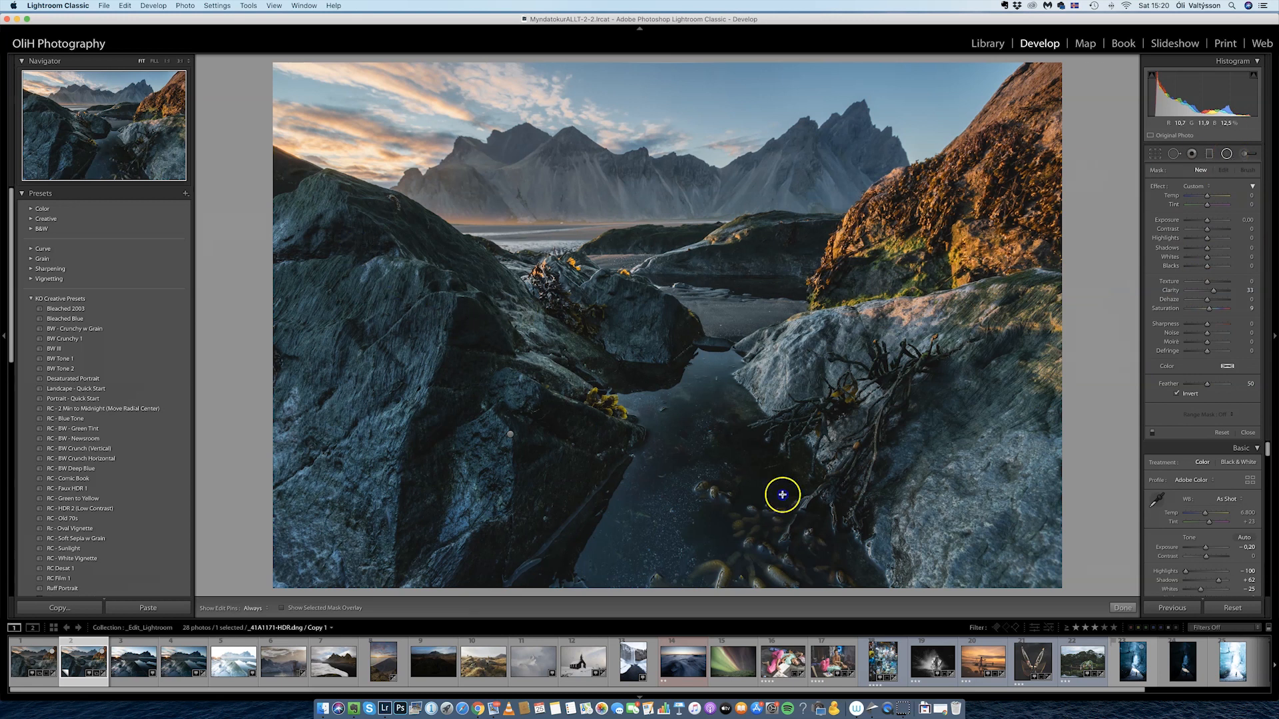
drag(782, 495, 900, 520)
drag(687, 325, 1006, 472)
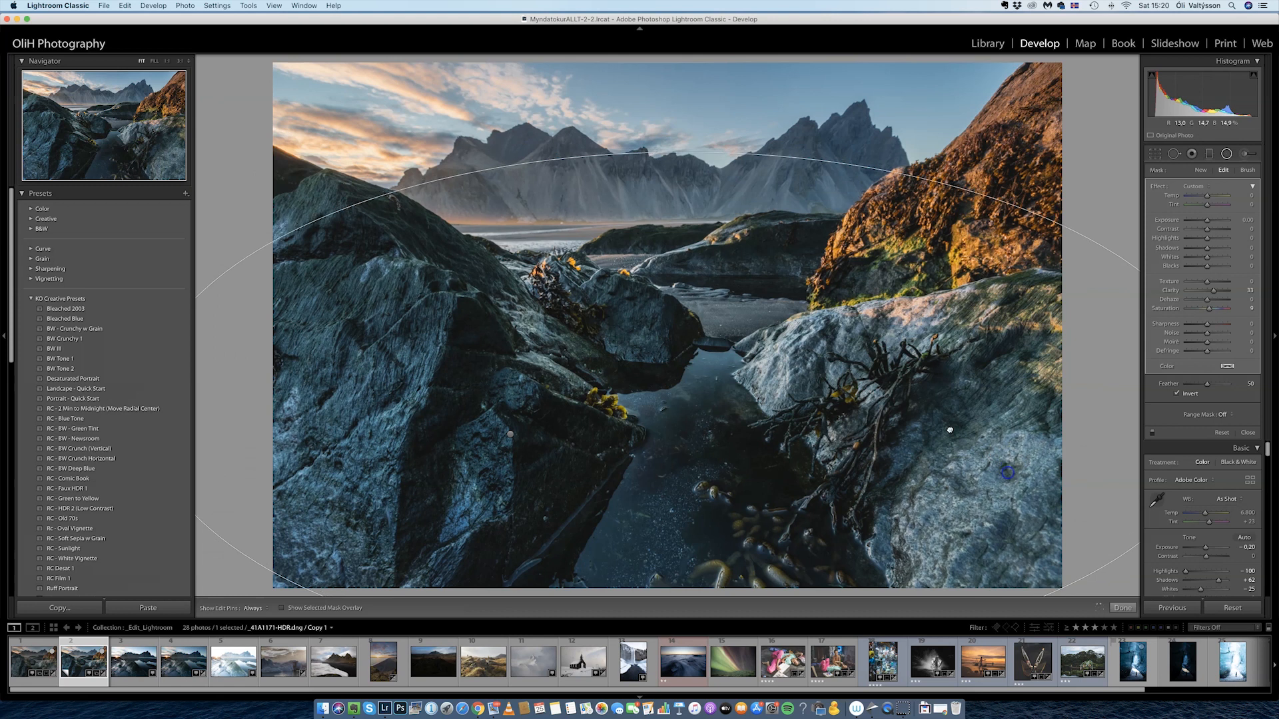
drag(665, 155, 686, 183)
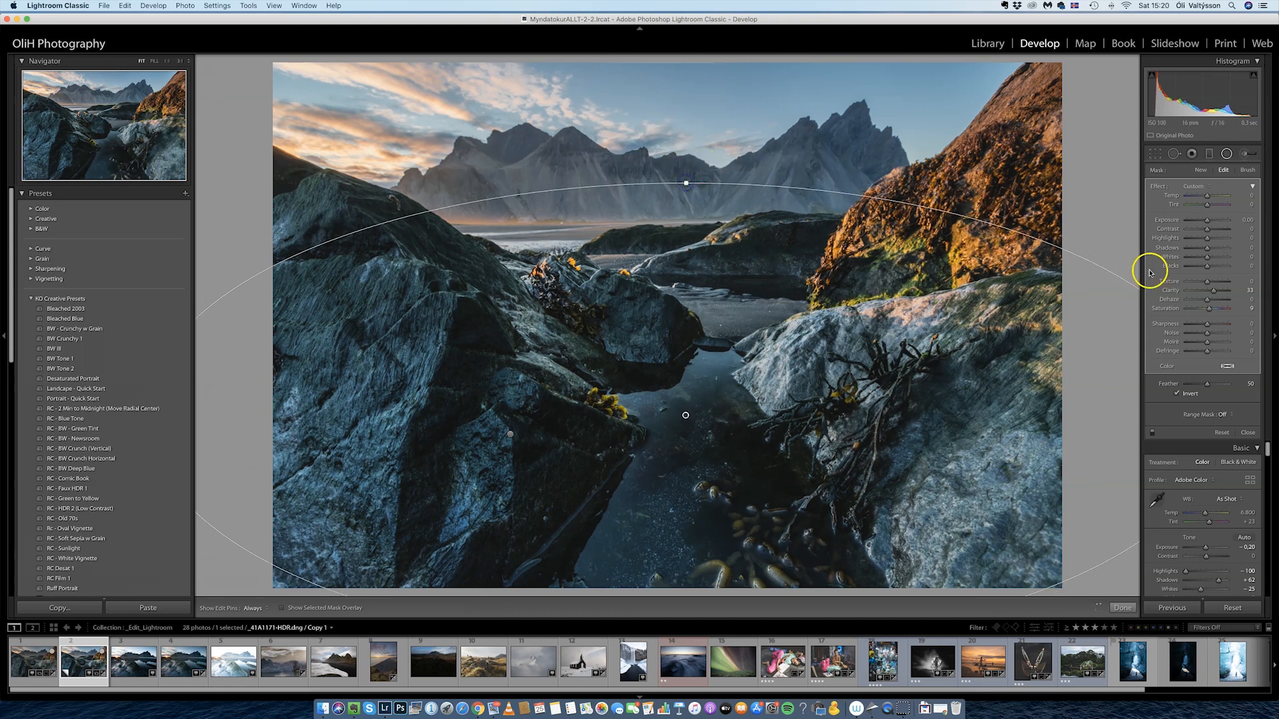
drag(908, 280, 907, 295)
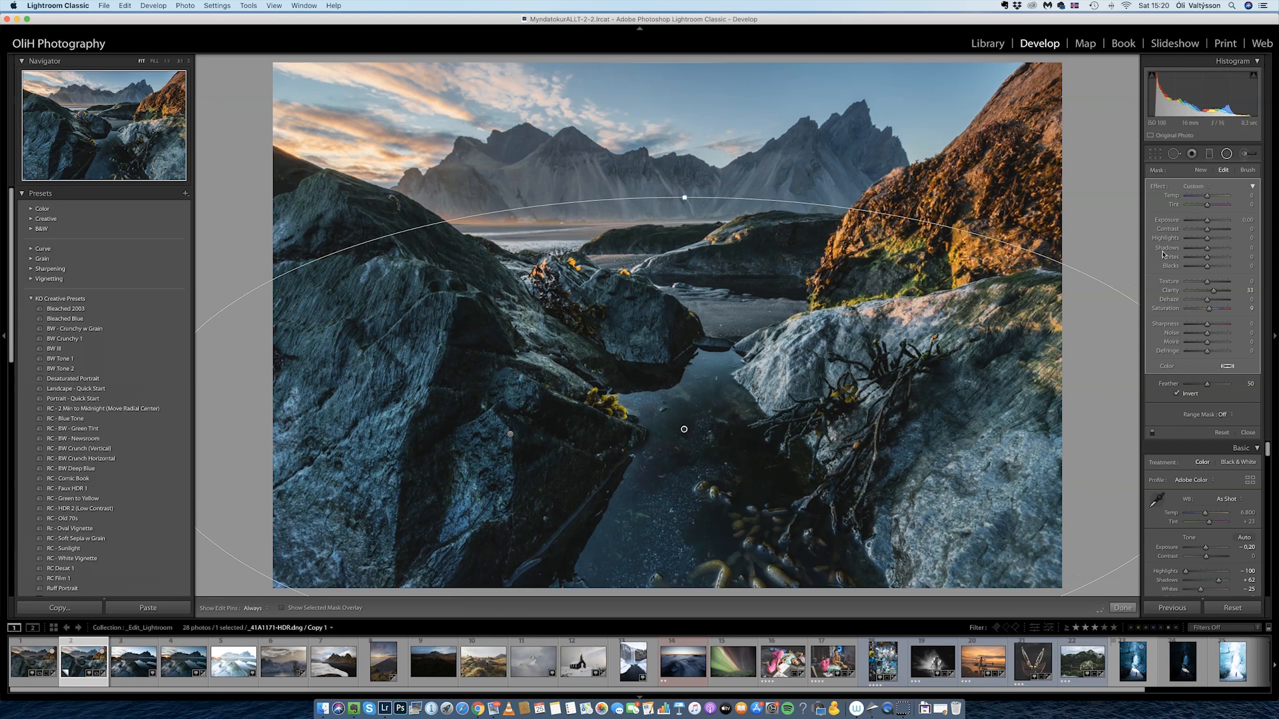
- Set the foreground radial filter's exposure to 0.45 and lower its upper edge to the shoreline
drag(1207, 220, 1211, 220)
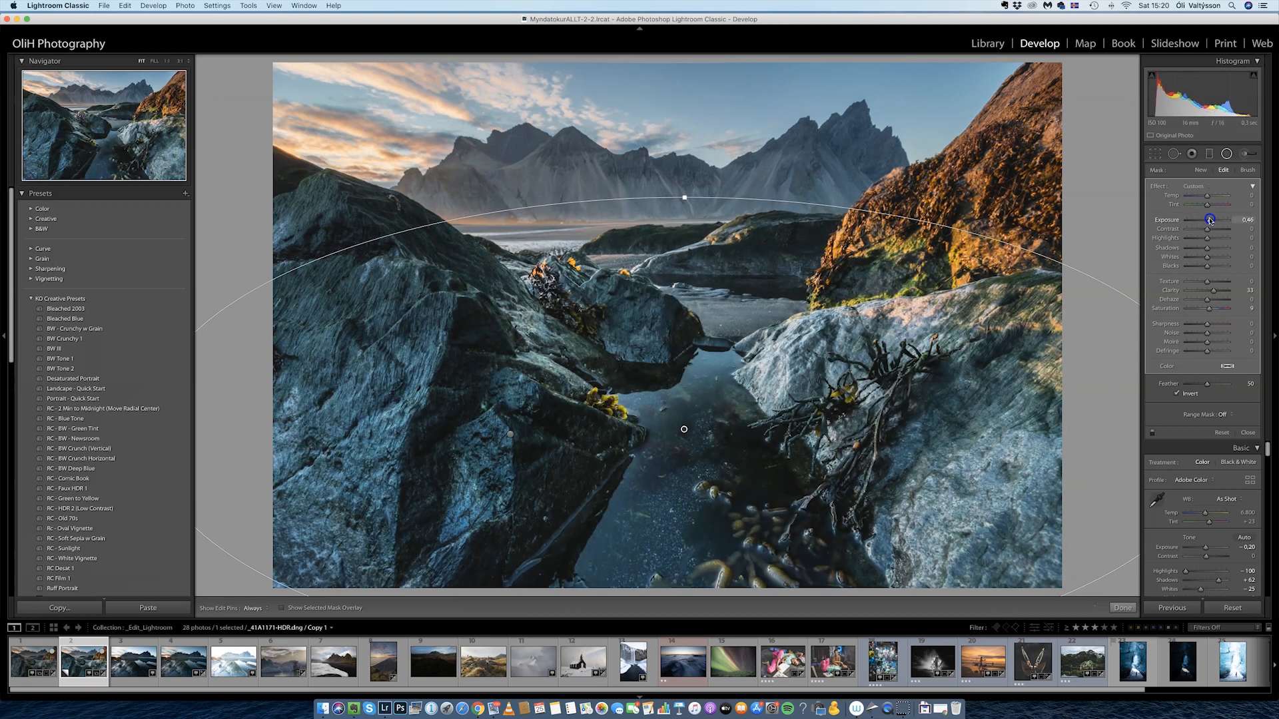
drag(1209, 220, 1209, 220)
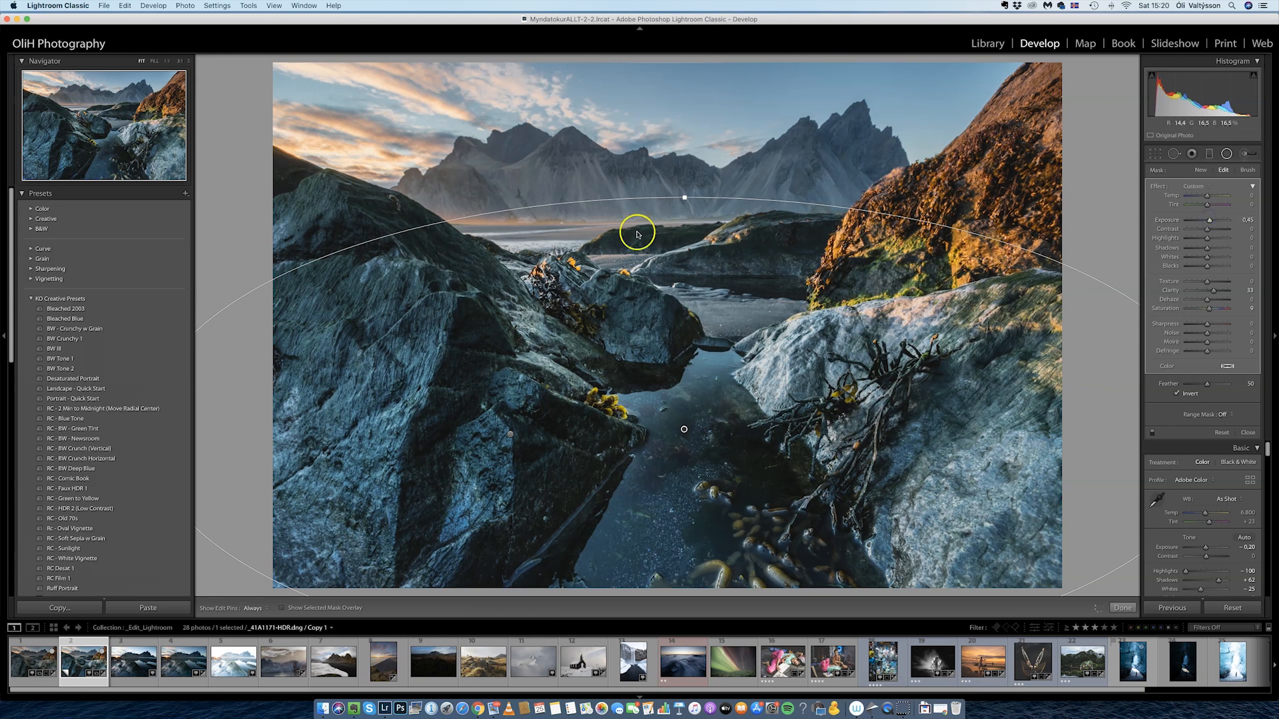
drag(684, 197, 658, 265)
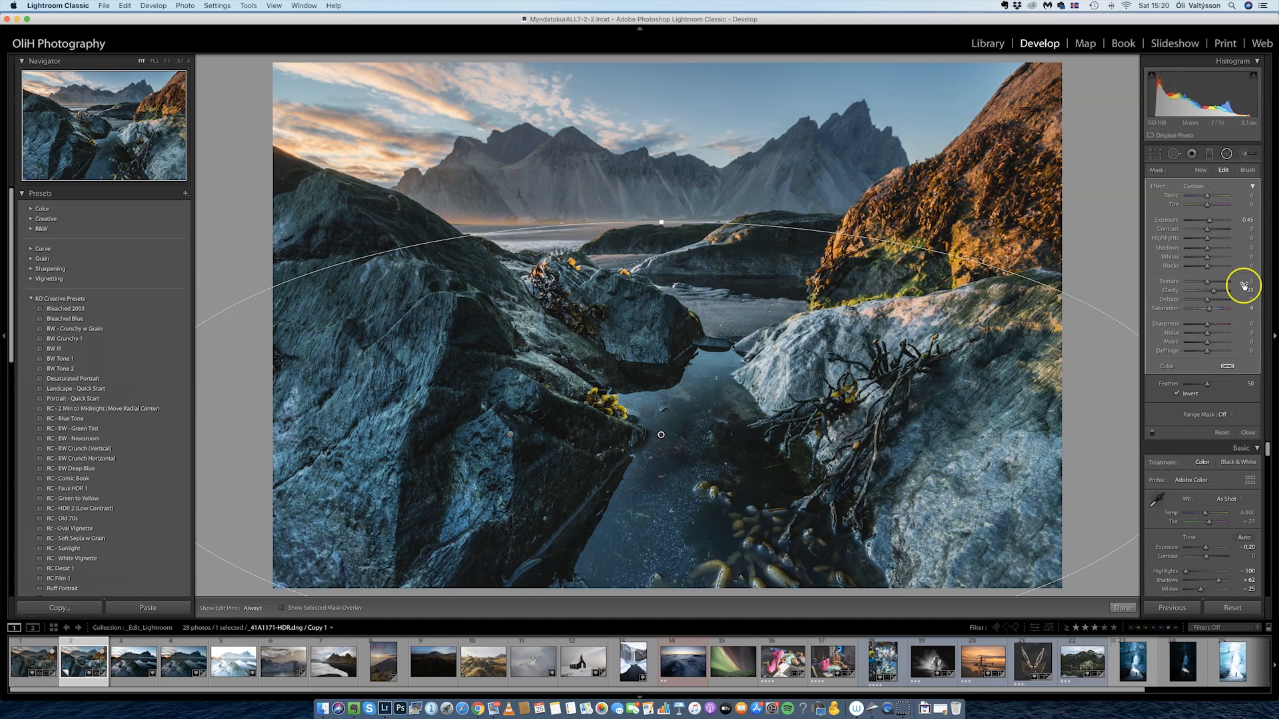
- Set the foreground filter's saturation to -34, try it at different positions, and centre it over the tide pool just below the shoreline
drag(1209, 309, 1205, 311)
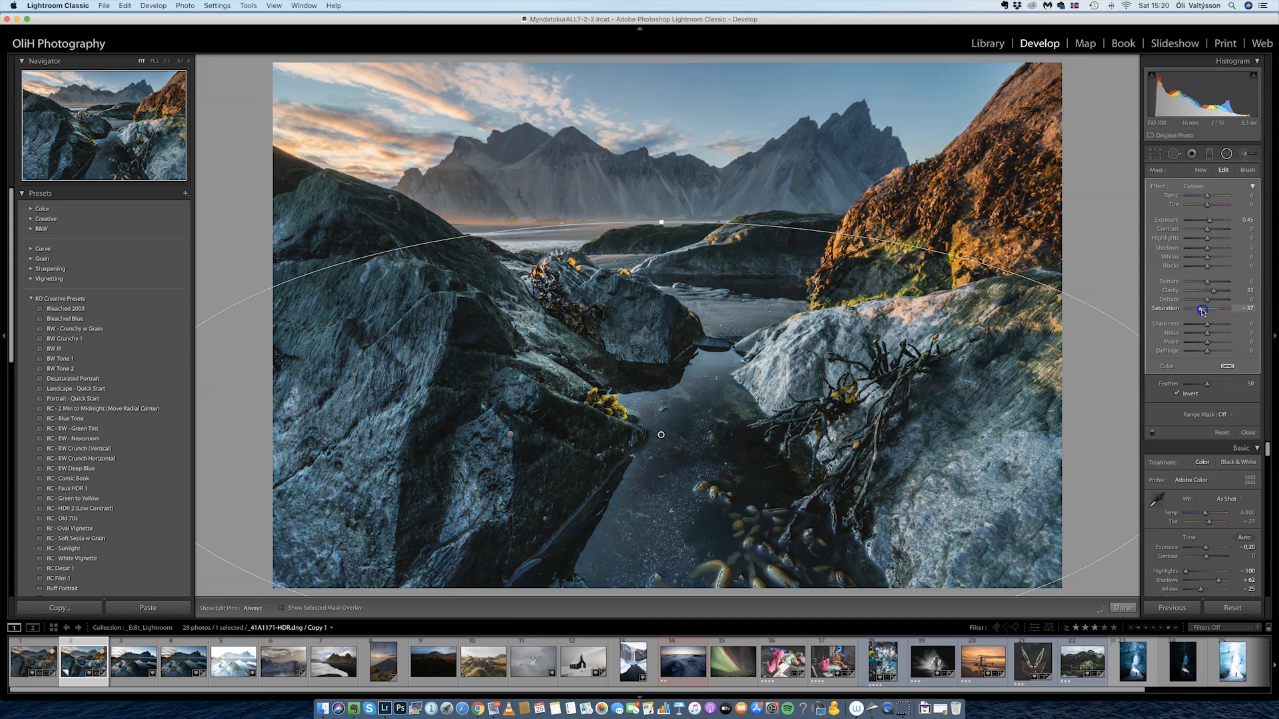
drag(1202, 311, 1199, 311)
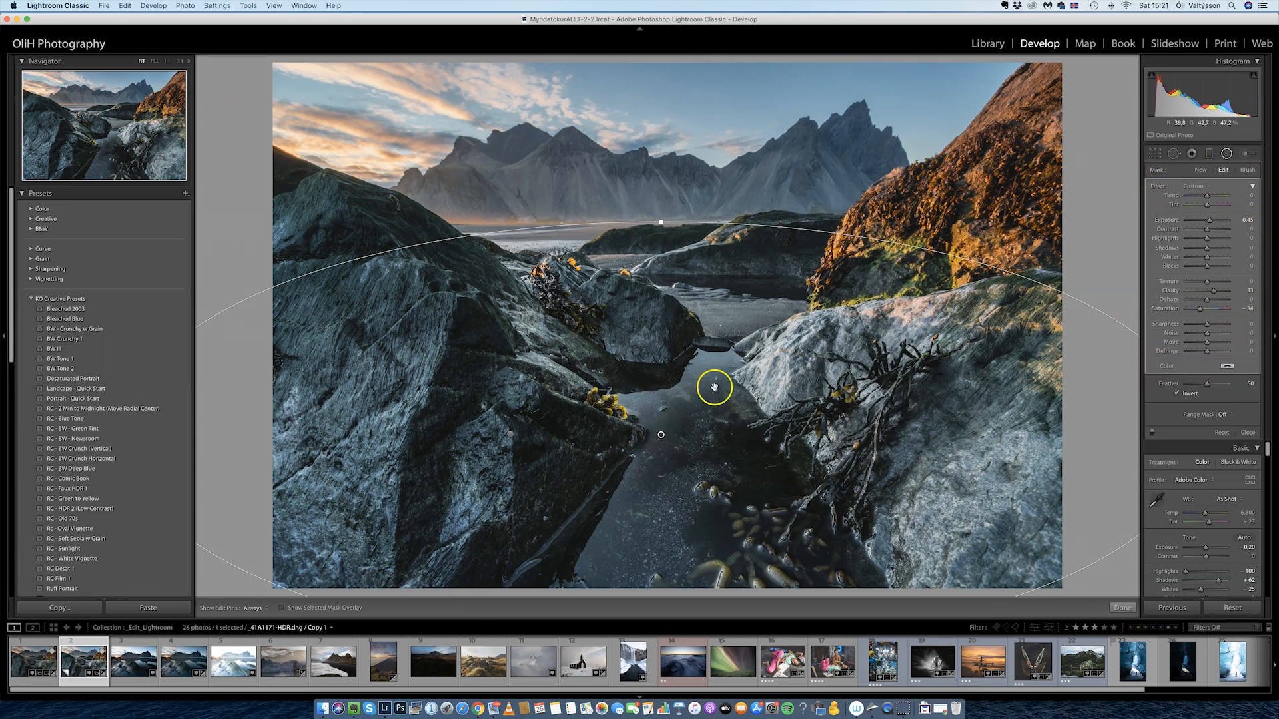
drag(712, 388, 525, 321)
drag(1026, 408, 1140, 409)
click(1224, 416)
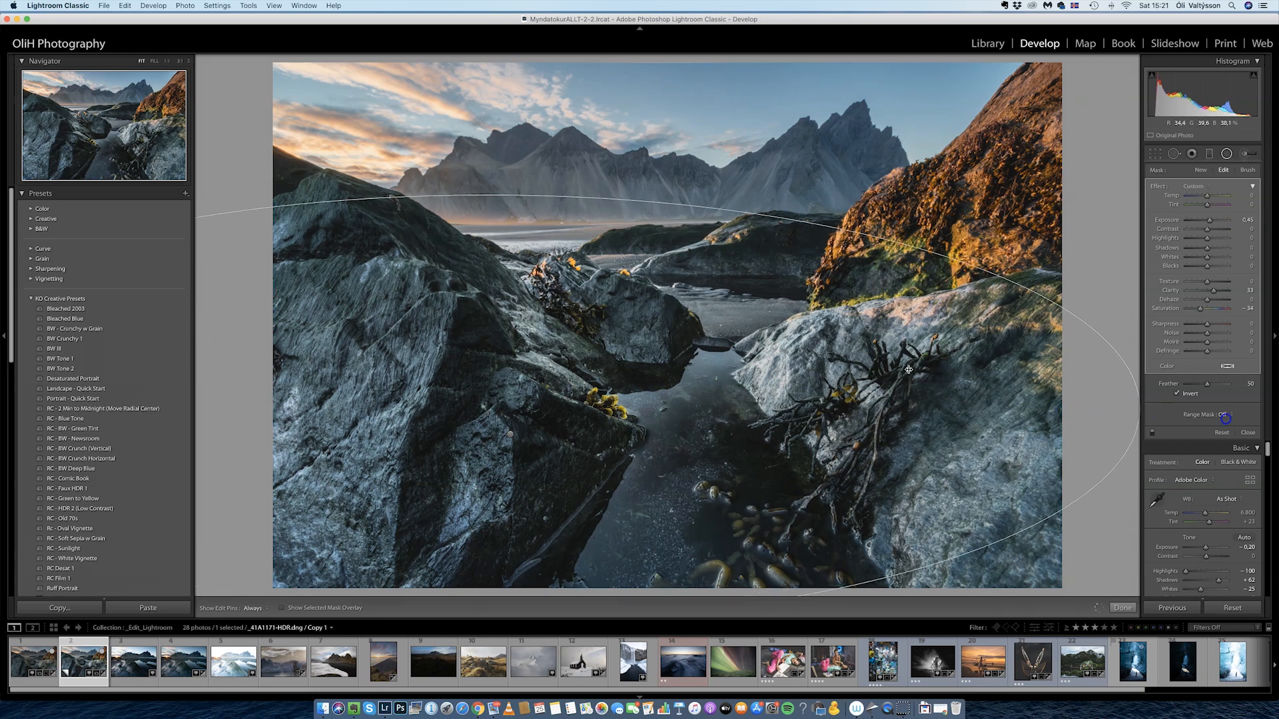
drag(784, 319, 963, 347)
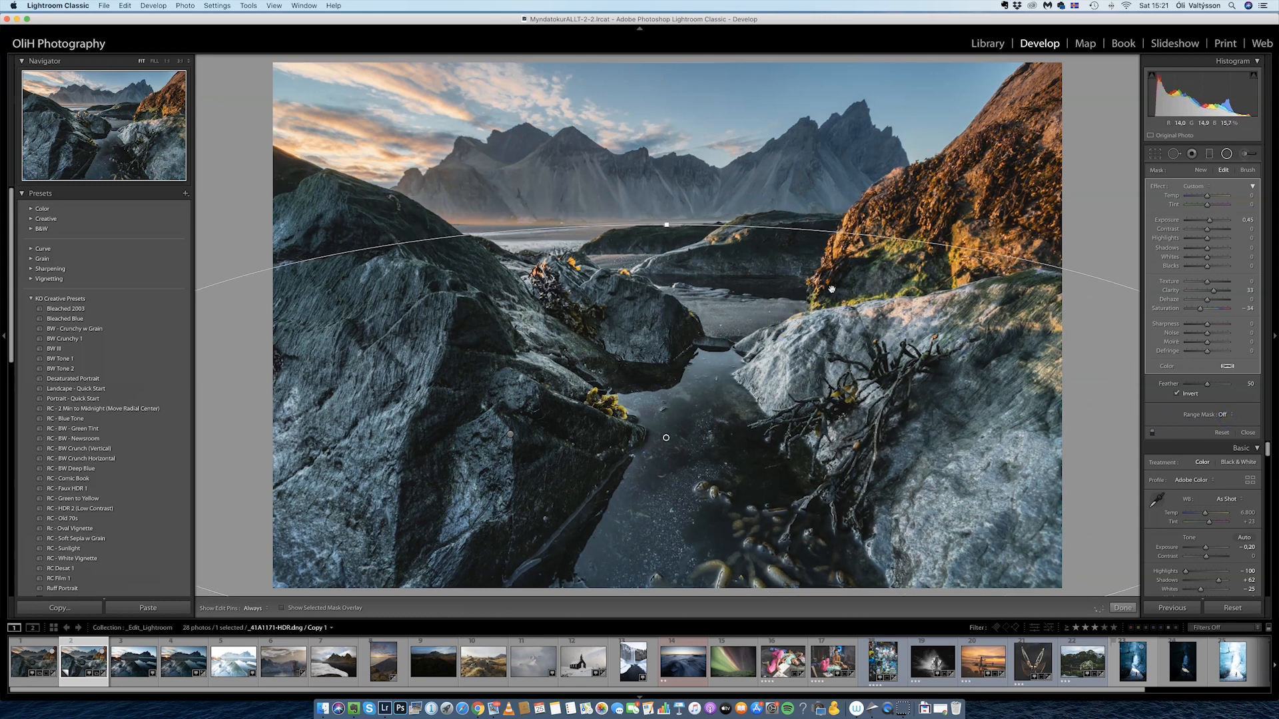
drag(691, 287, 691, 280)
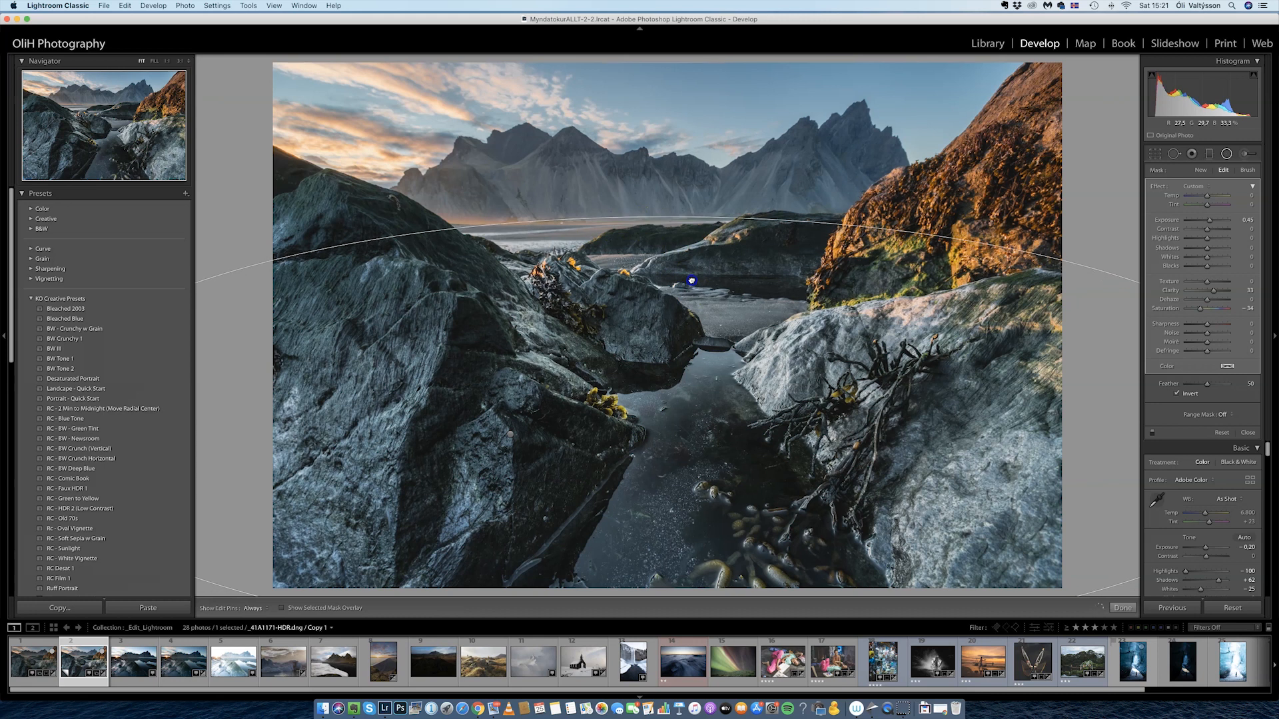
- Set the foreground filter's saturation to -19 and temperature to 28, adjust its tint, and finish editing the filter
double_click(1201, 309)
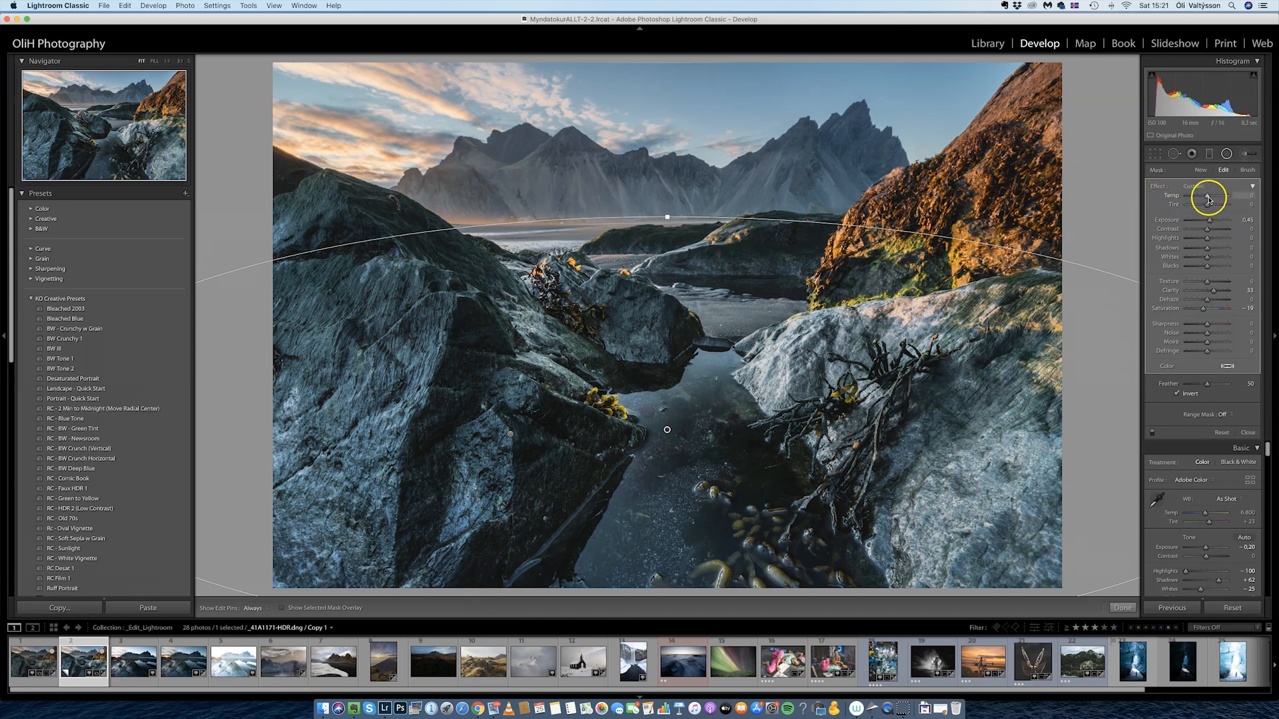
drag(1207, 198, 1212, 196)
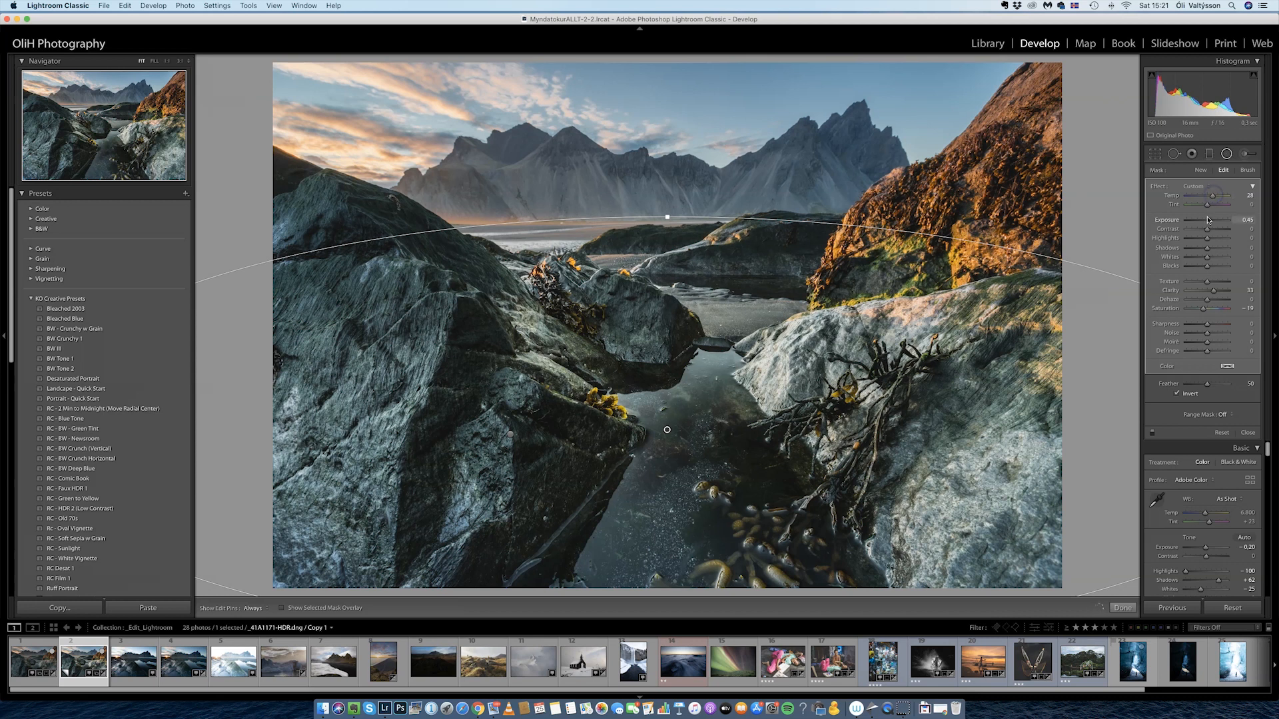
click(1209, 205)
drag(1211, 208, 1212, 208)
click(1224, 152)
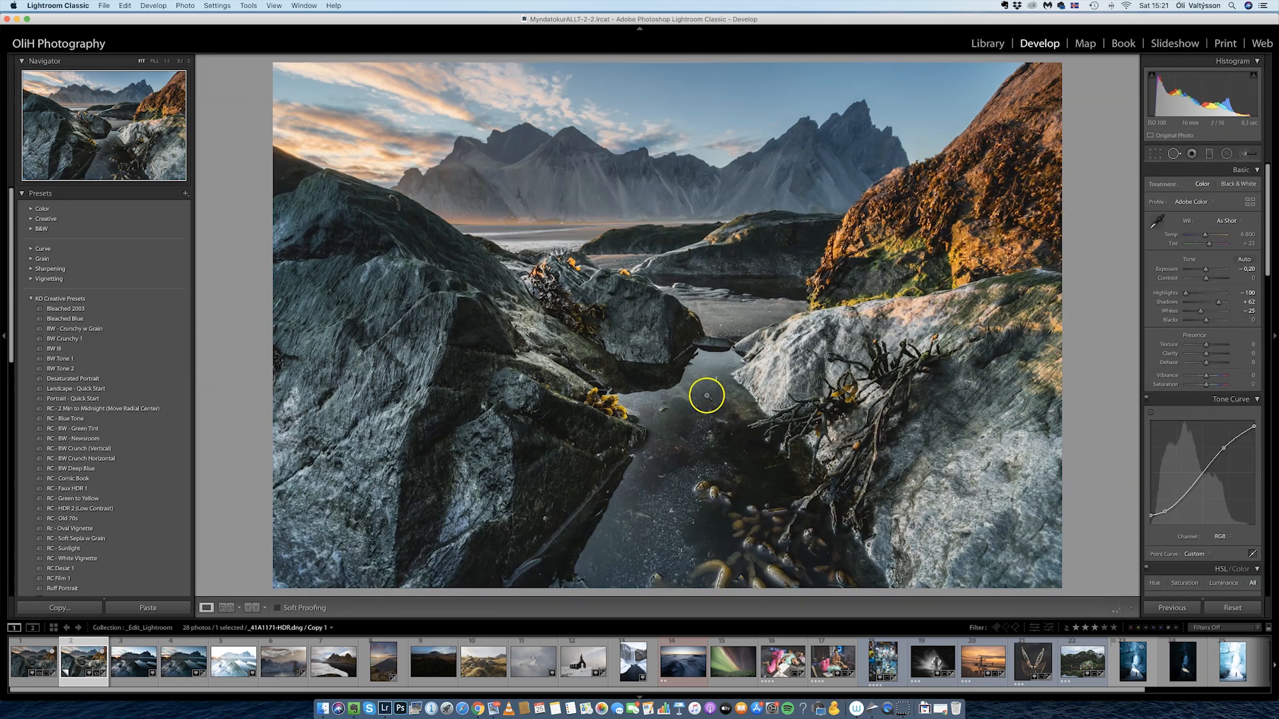
click(756, 396)
click(883, 347)
- Add a second radial filter over the sky and mountains, with its lower edge along the shoreline and its sides drawn inward
click(1226, 153)
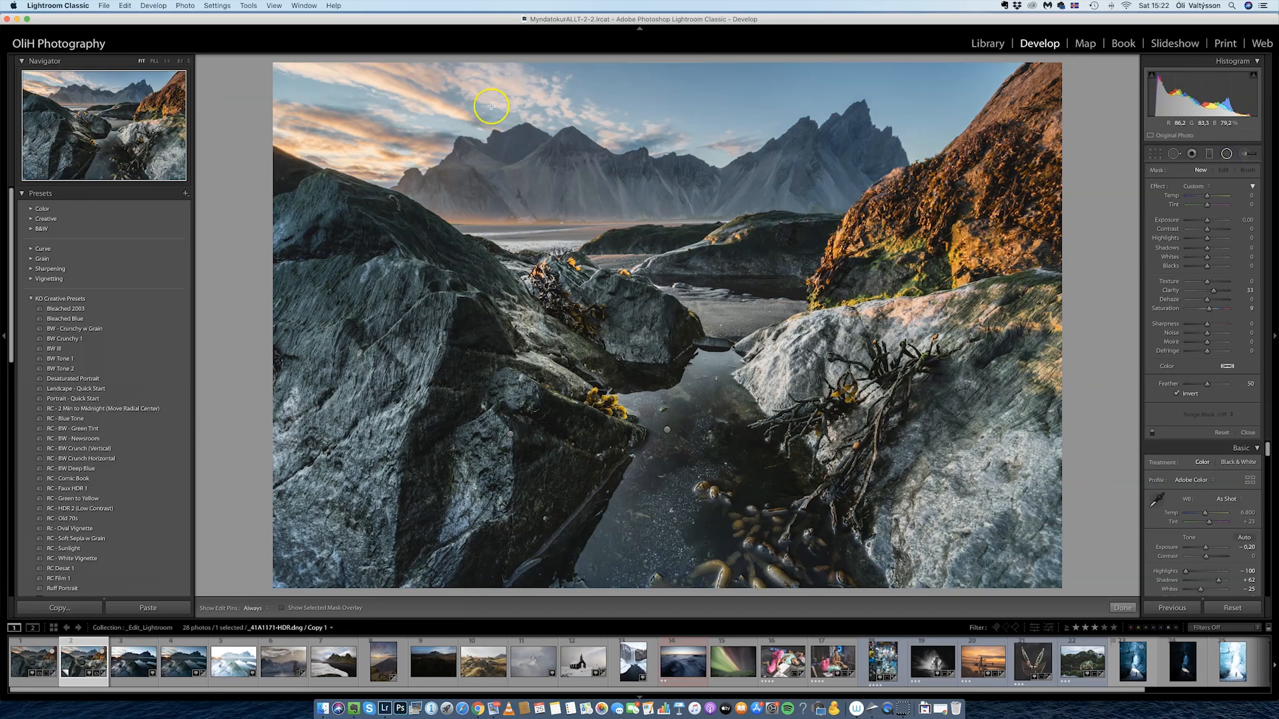
drag(490, 107, 754, 180)
drag(590, 155, 729, 146)
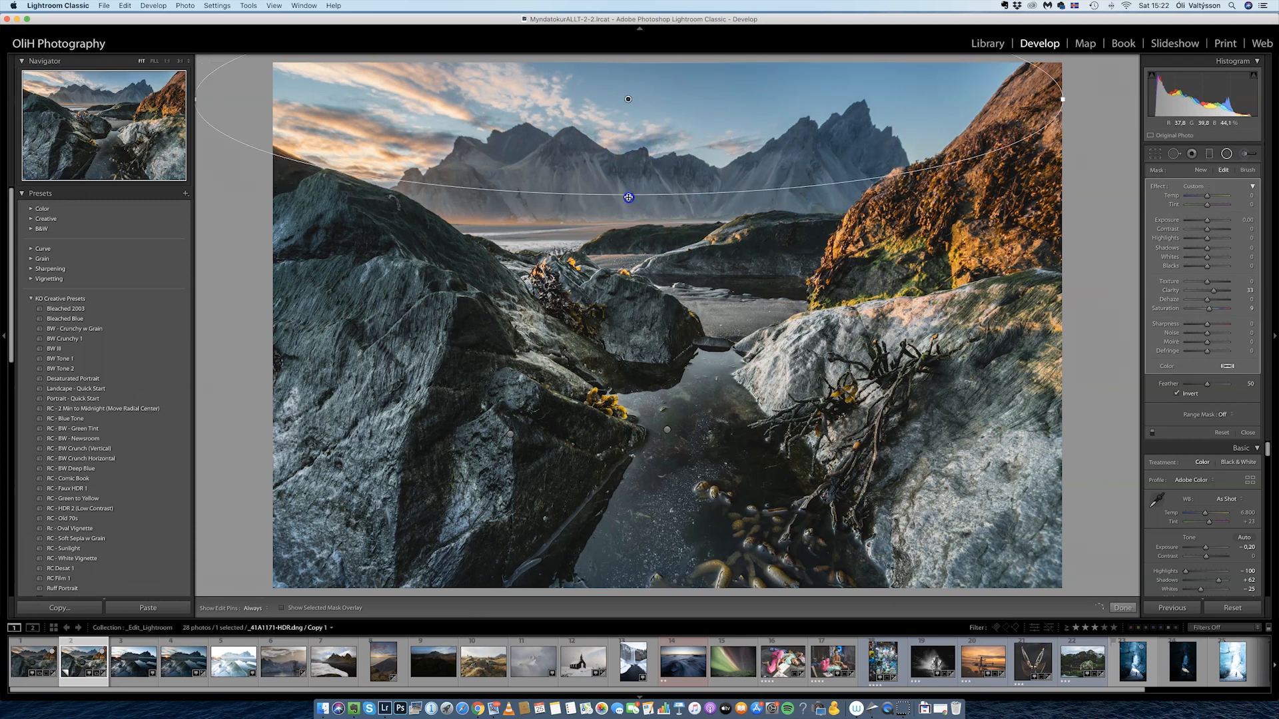
drag(628, 217, 629, 237)
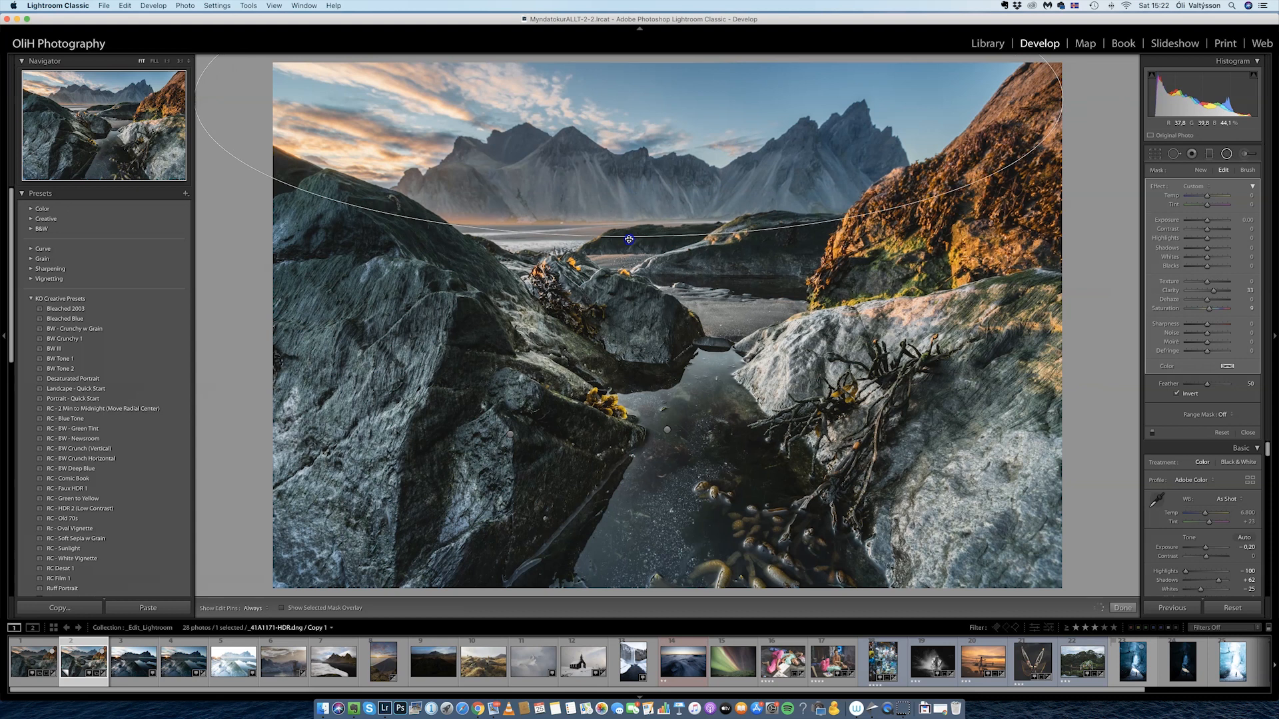
drag(197, 100, 308, 102)
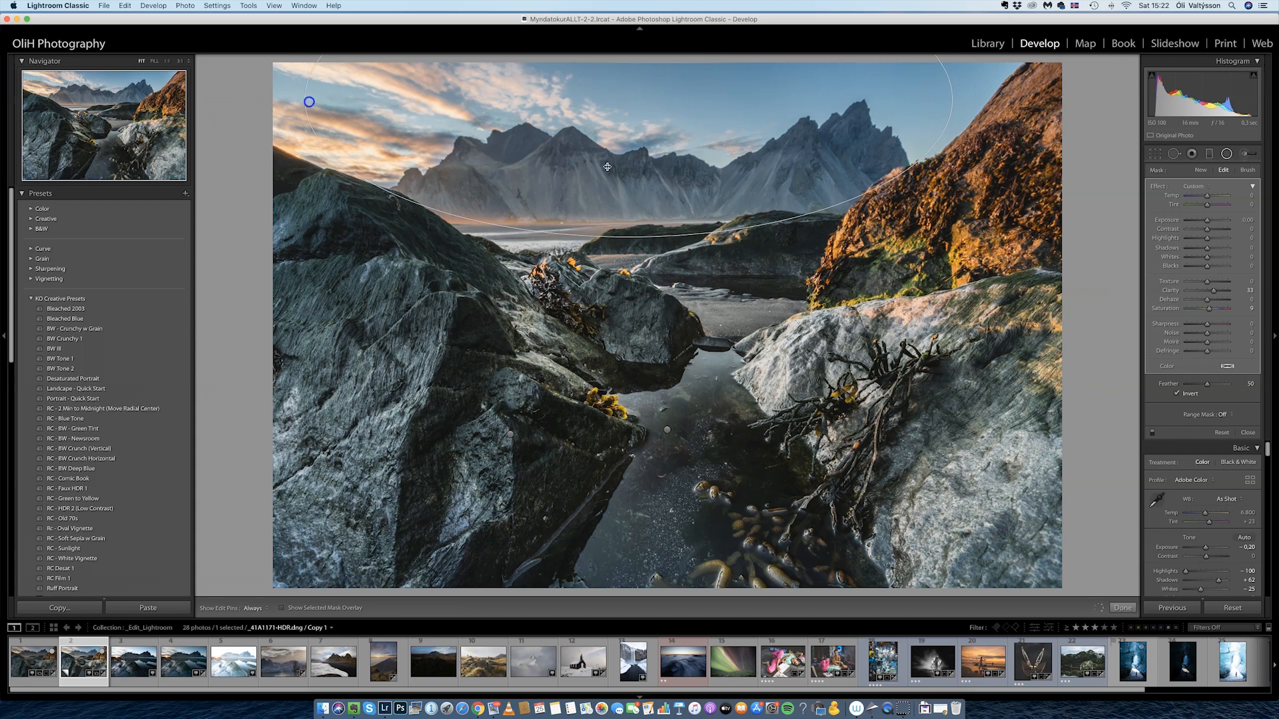
drag(631, 189, 623, 189)
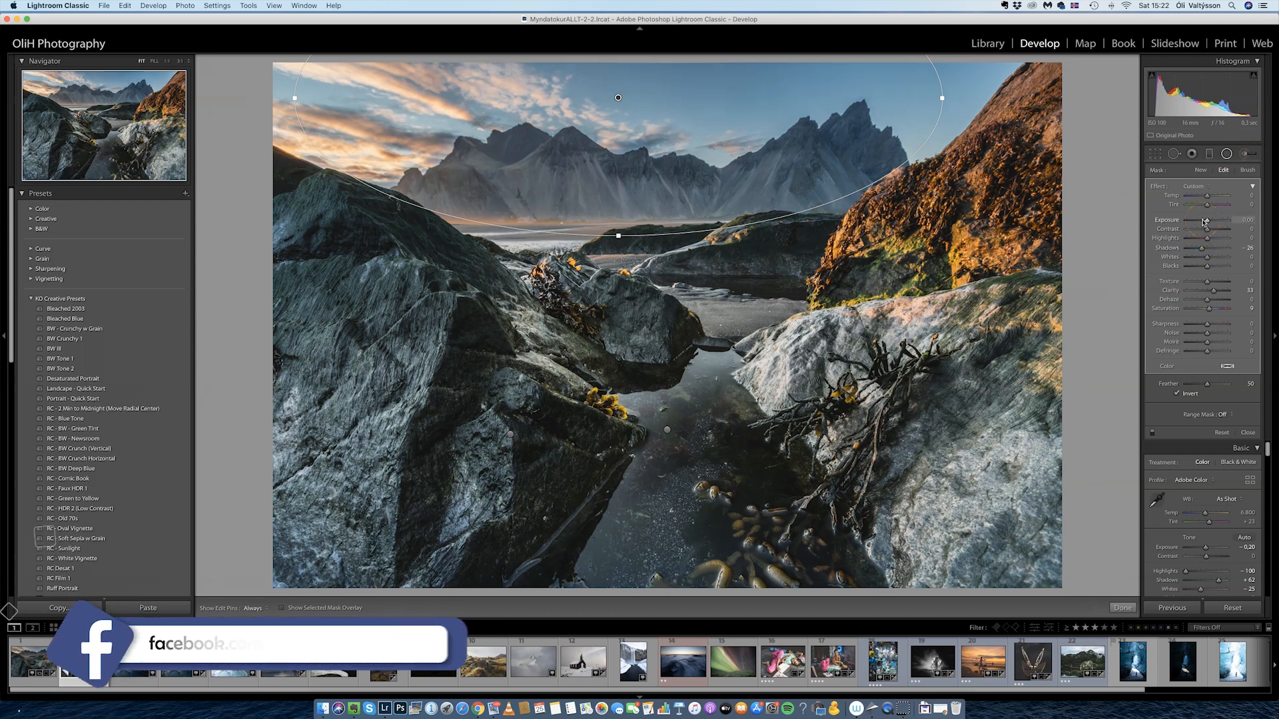
- Darken the sky filter with exposure -0.21 and shadows -26, widen it across most of the photo, and finish editing it
drag(1205, 222, 1206, 222)
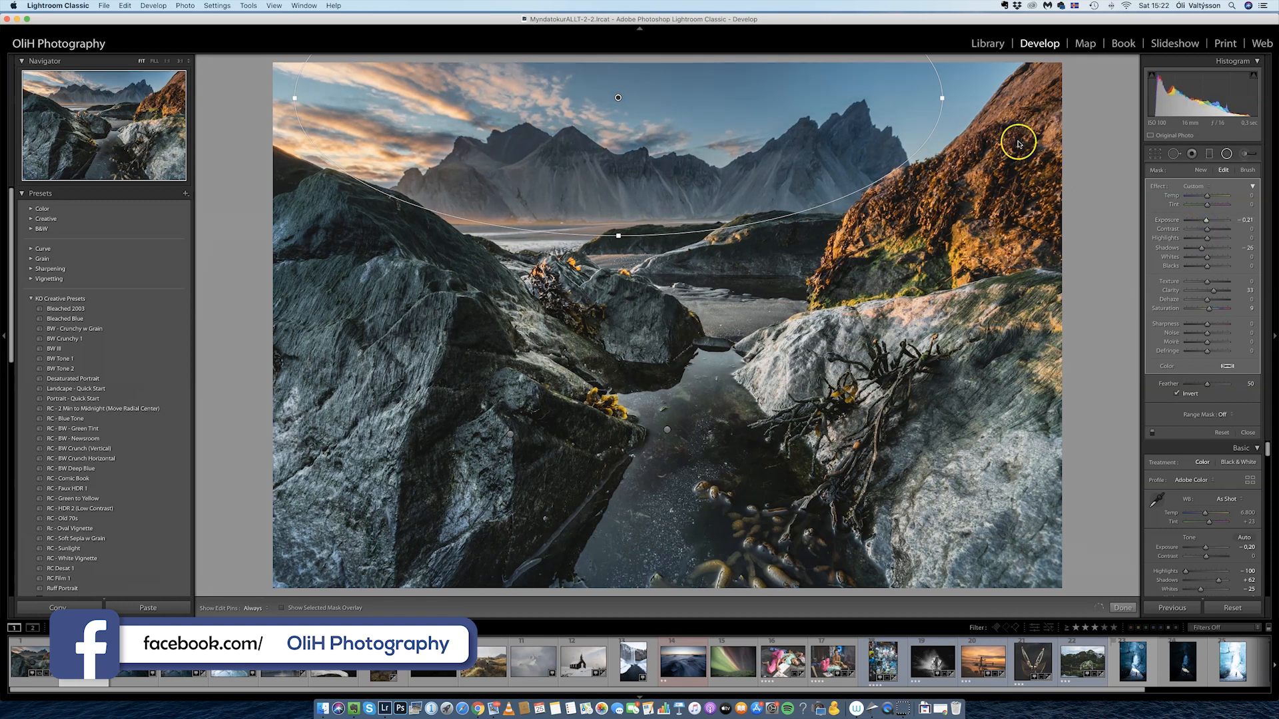
drag(968, 96, 1042, 105)
drag(923, 105, 930, 104)
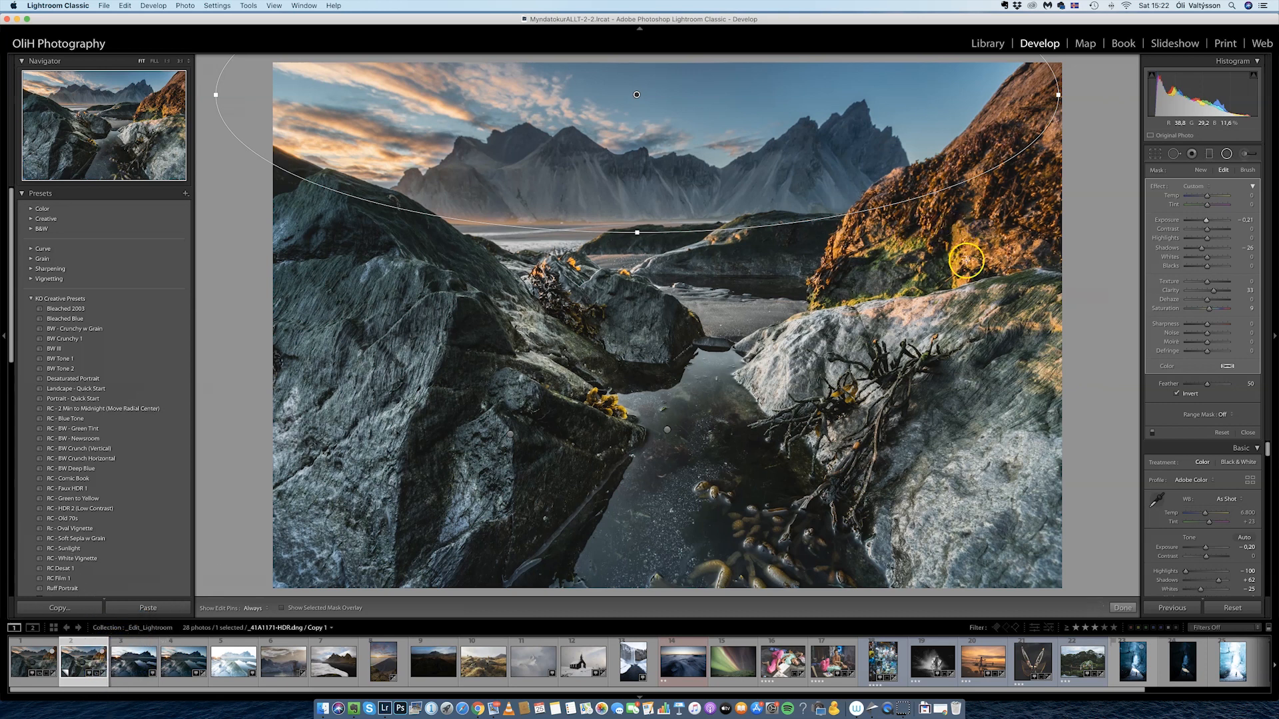
click(1224, 158)
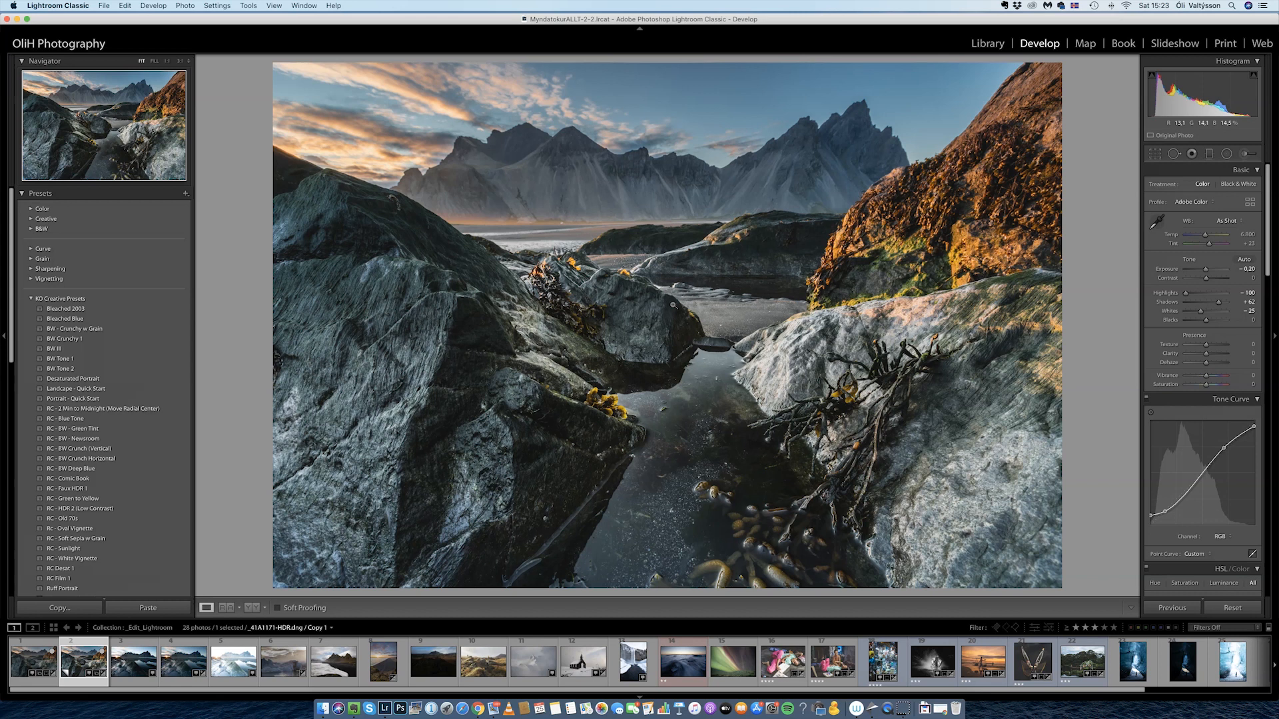
- Compare the new edit with the original photo and set the whole image's exposure to -0.80
key(Left)
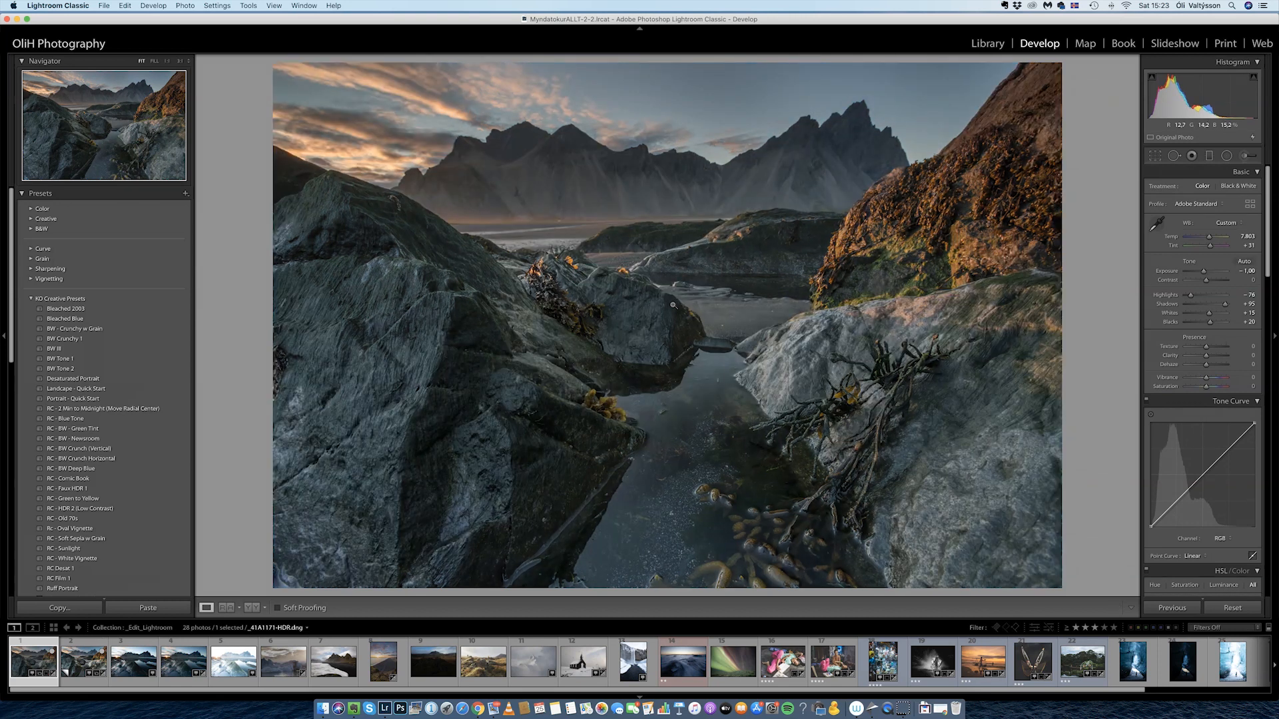
key(Right)
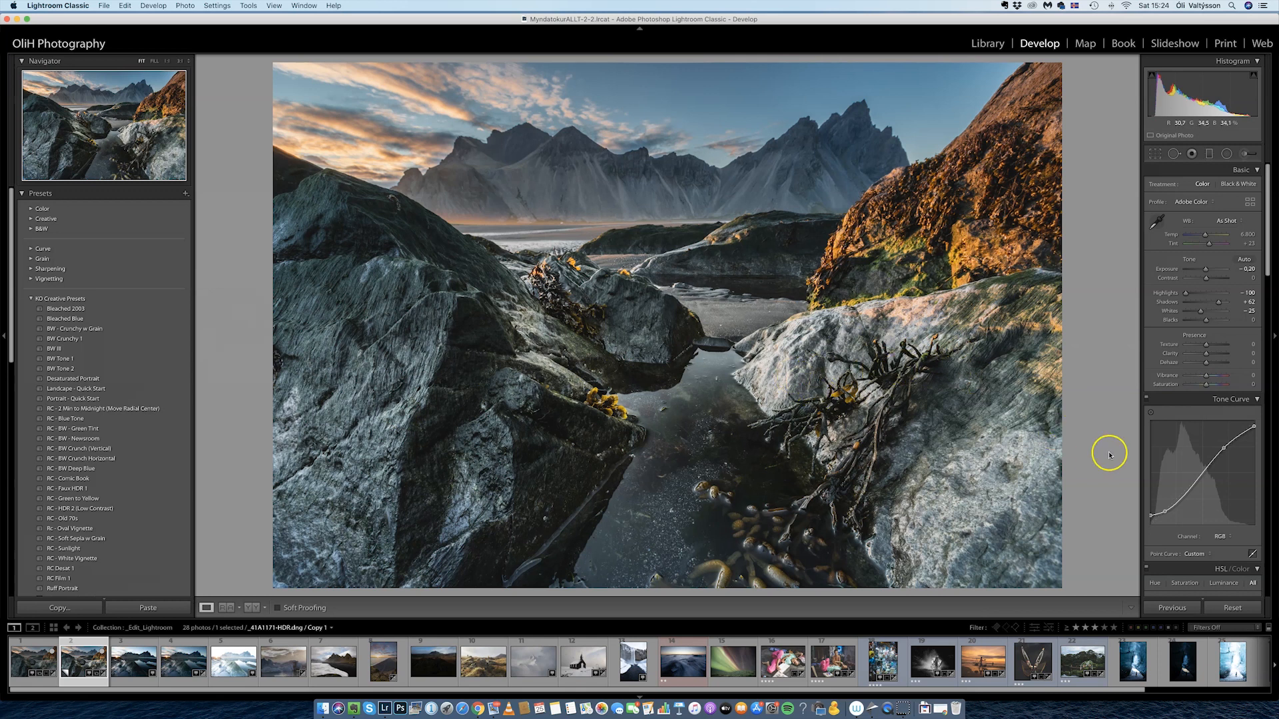
click(1206, 270)
drag(1206, 270, 1204, 270)
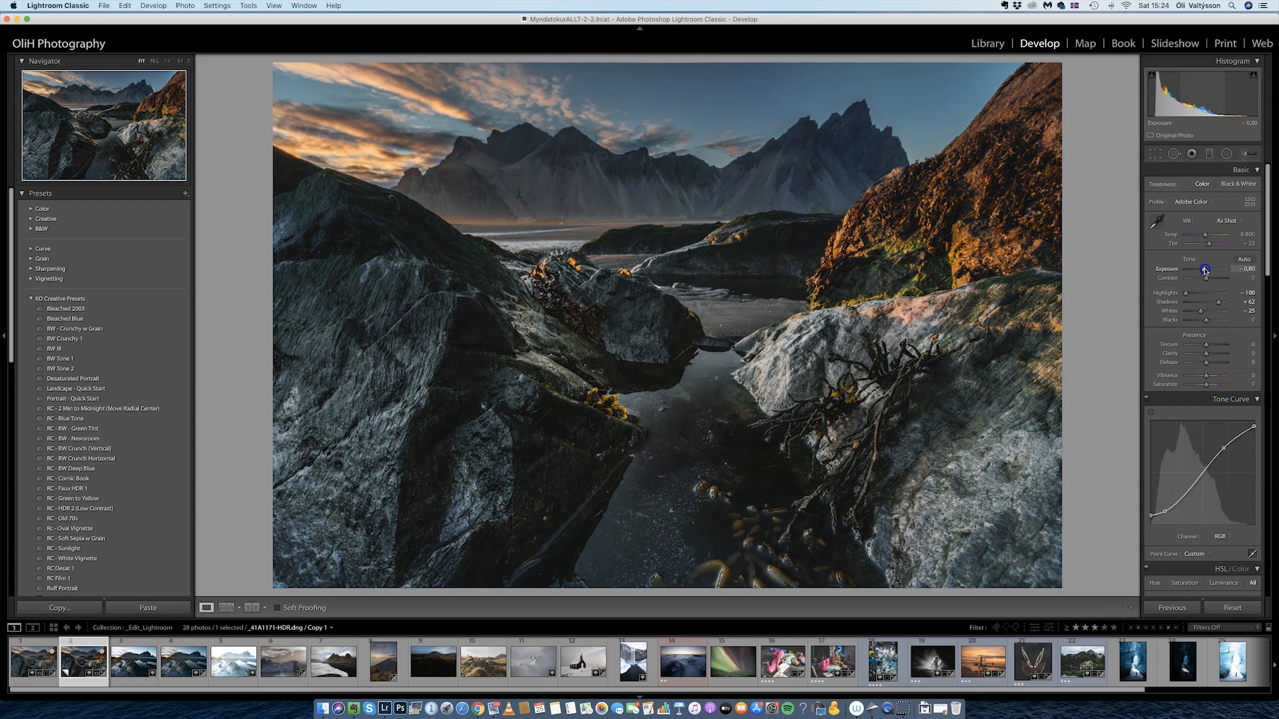
drag(1204, 269, 1204, 270)
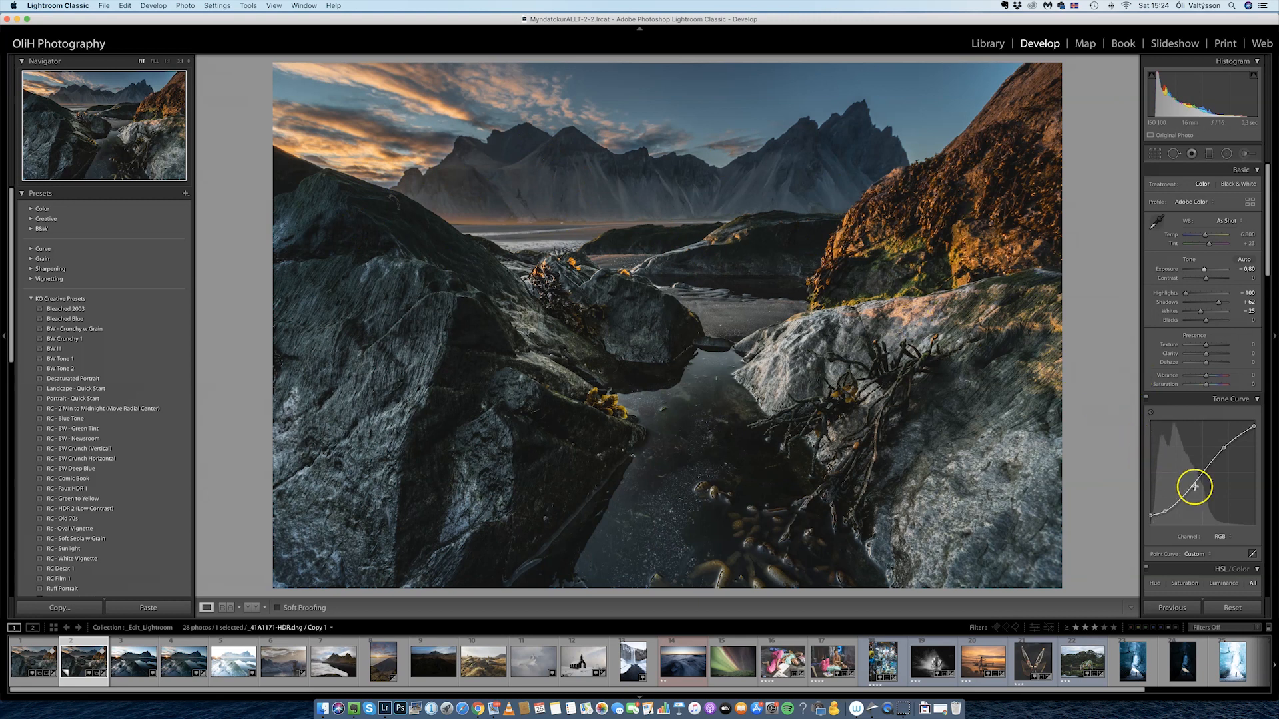
- Reshape the RGB tone curve by raising the shadow point, nudging the highlight point, and trying deeper blacks before lifting the black point again
drag(1165, 511, 1179, 503)
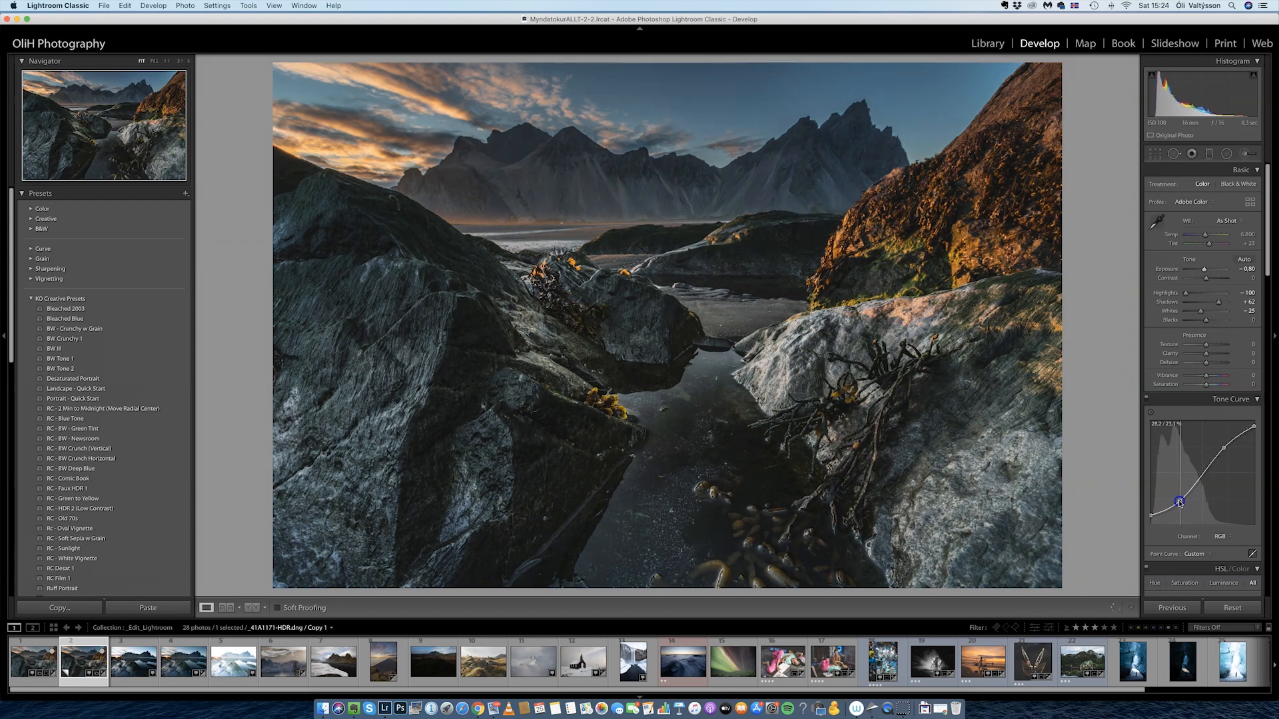
click(1223, 449)
drag(1224, 451, 1225, 451)
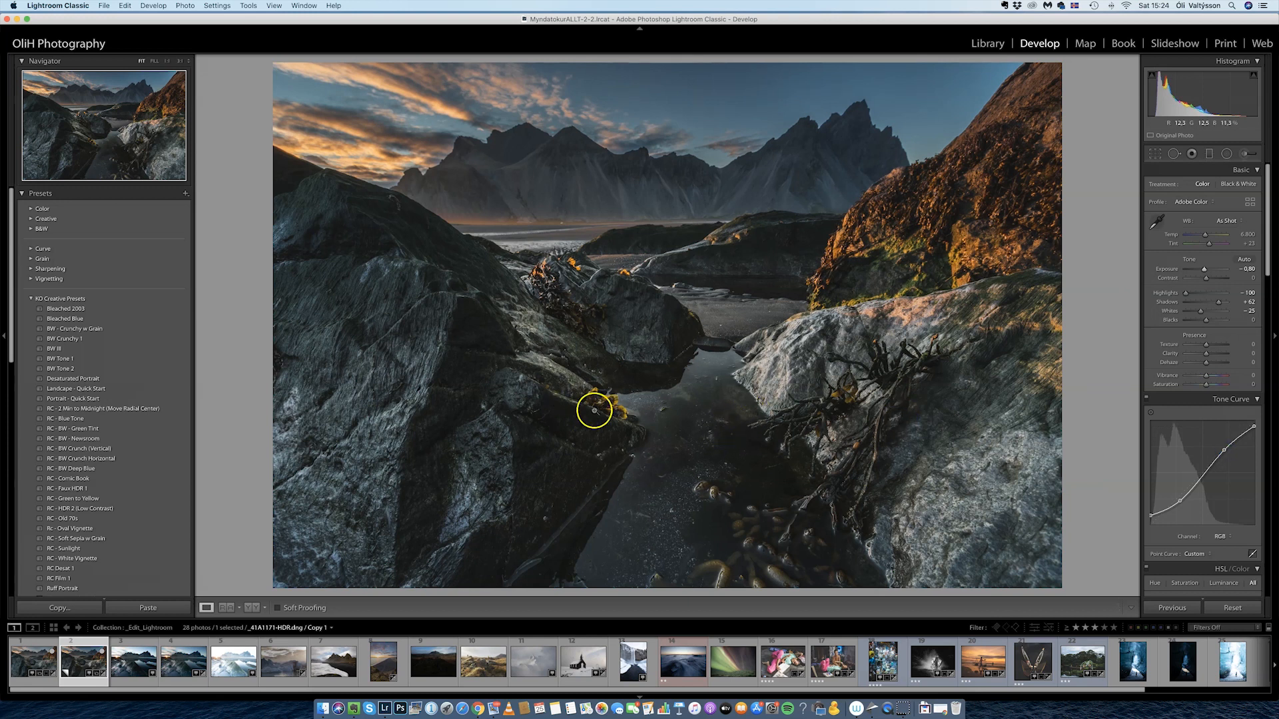
click(739, 346)
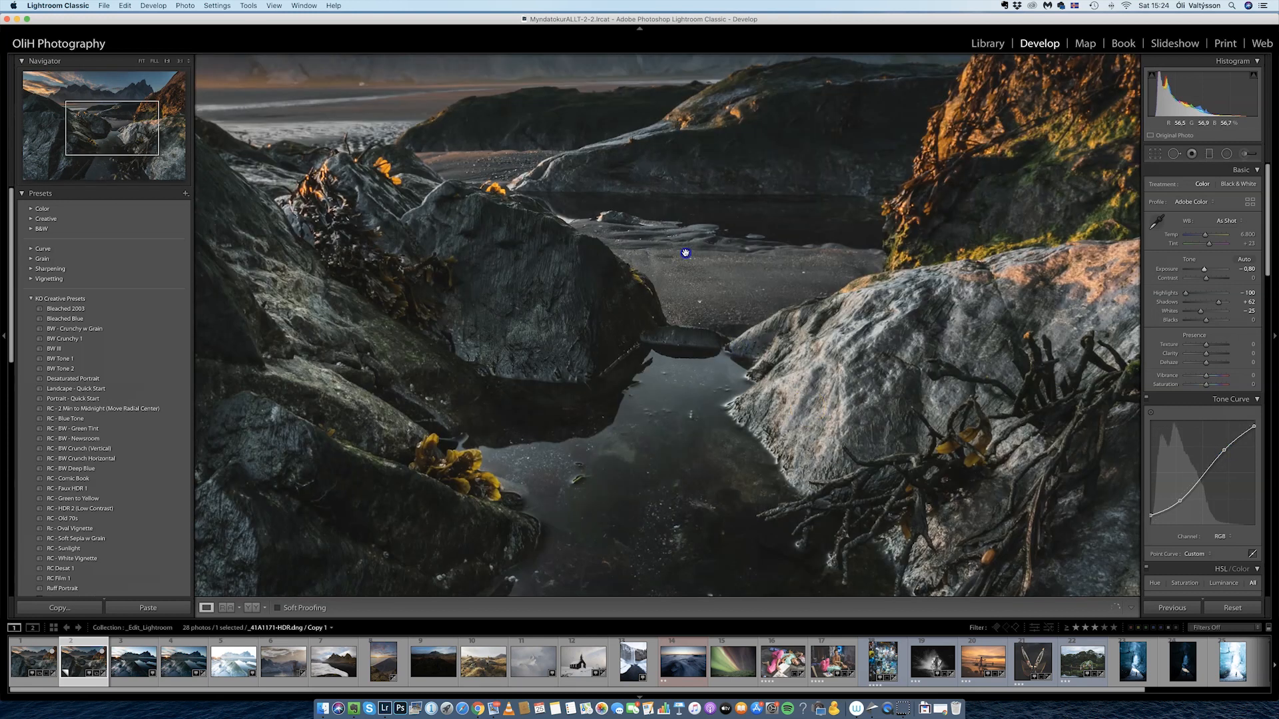
click(685, 253)
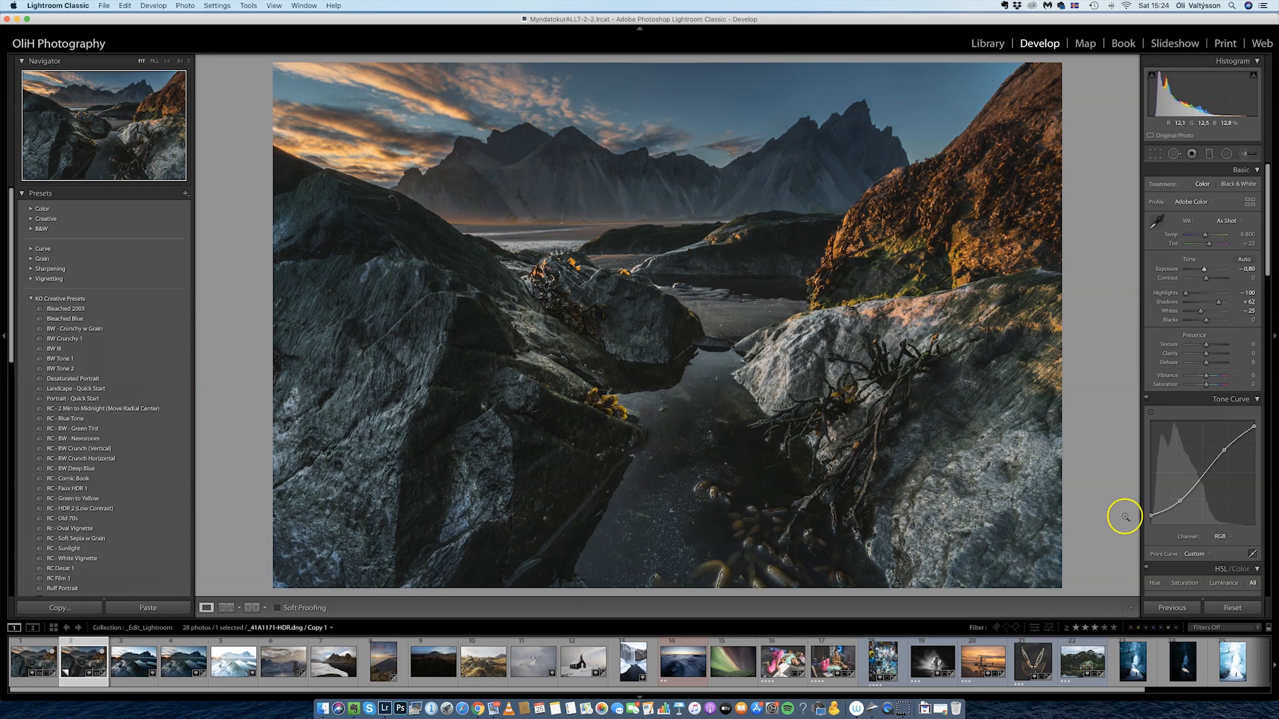
drag(1150, 515, 1149, 527)
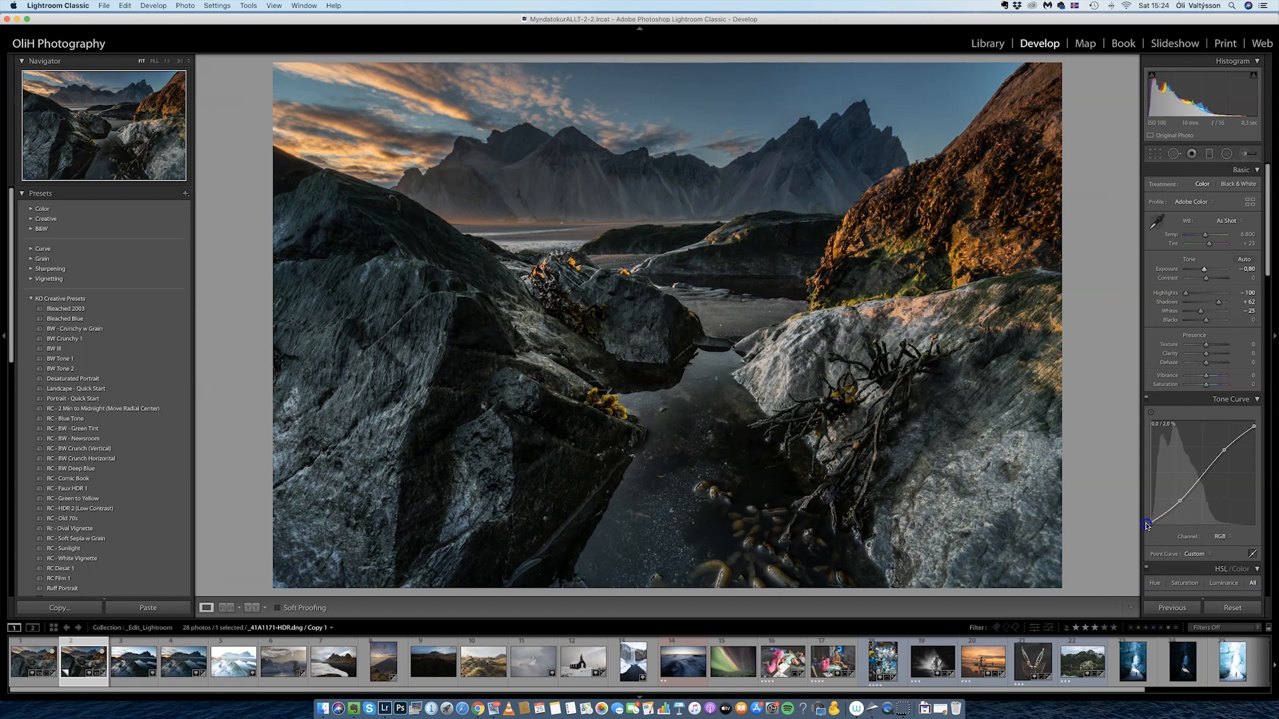
drag(1146, 526, 1144, 516)
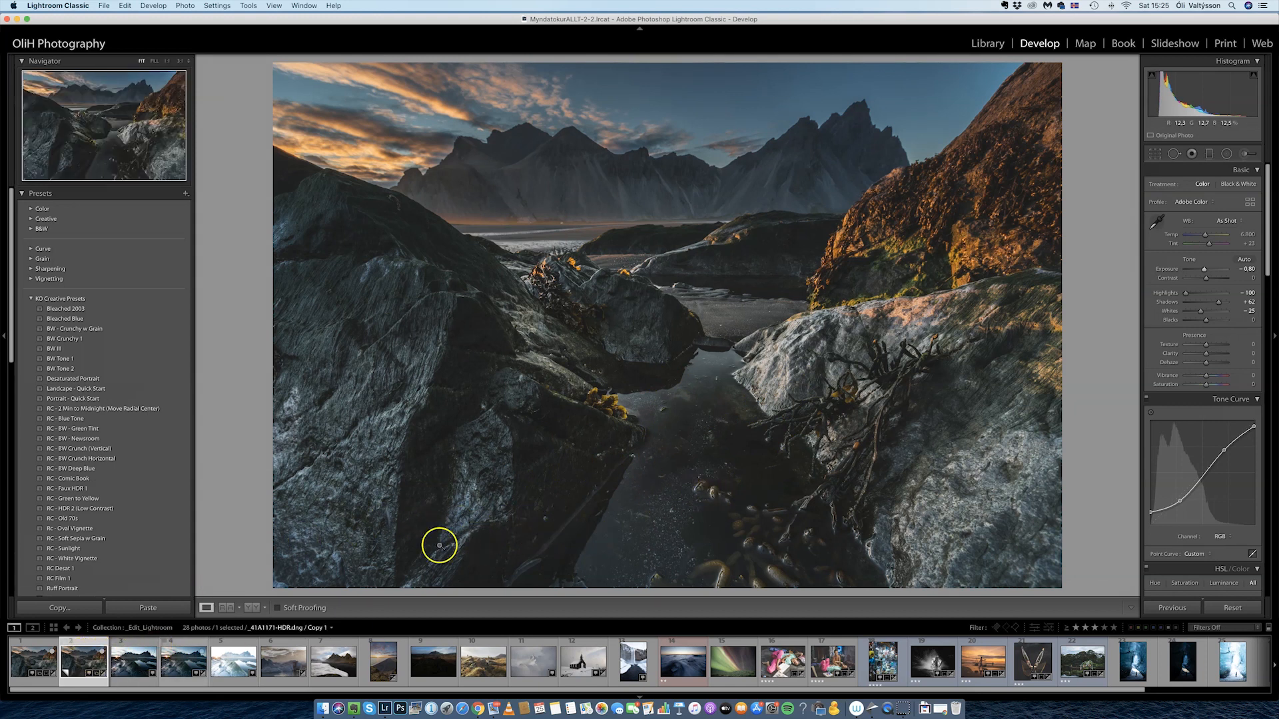
- Create another virtual copy of the edited landscape photo
right_click(89, 664)
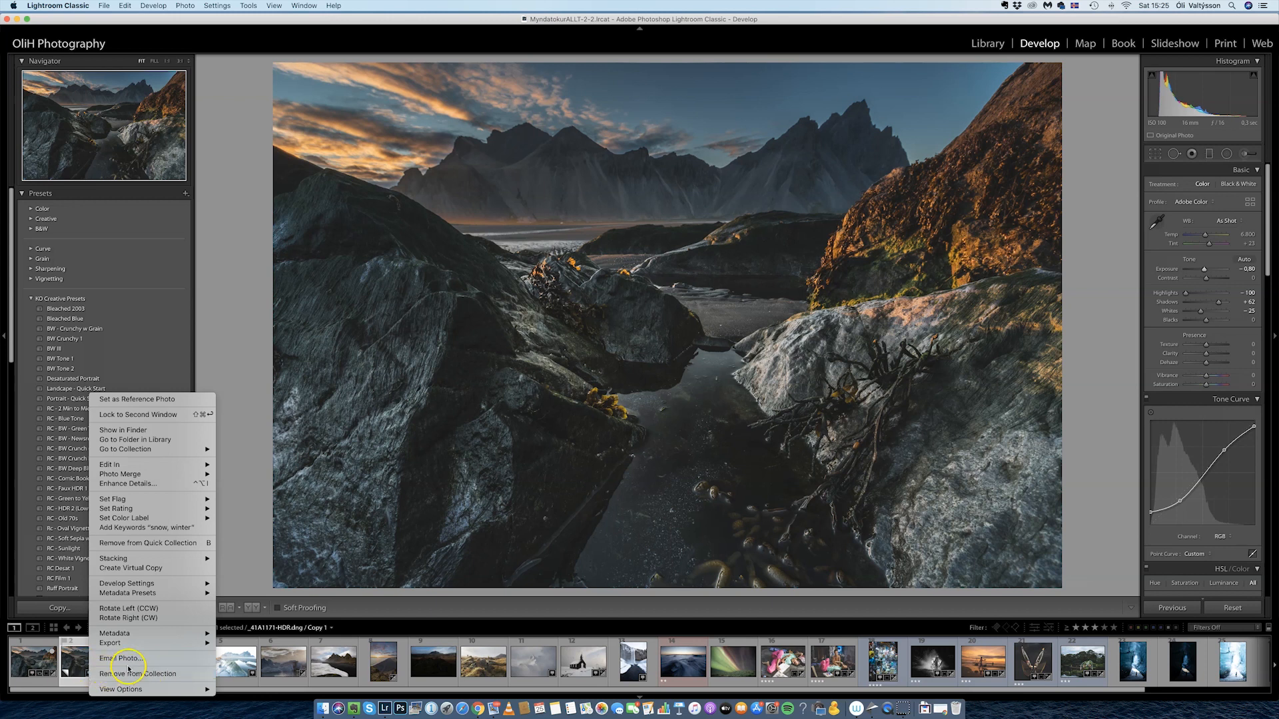
click(139, 568)
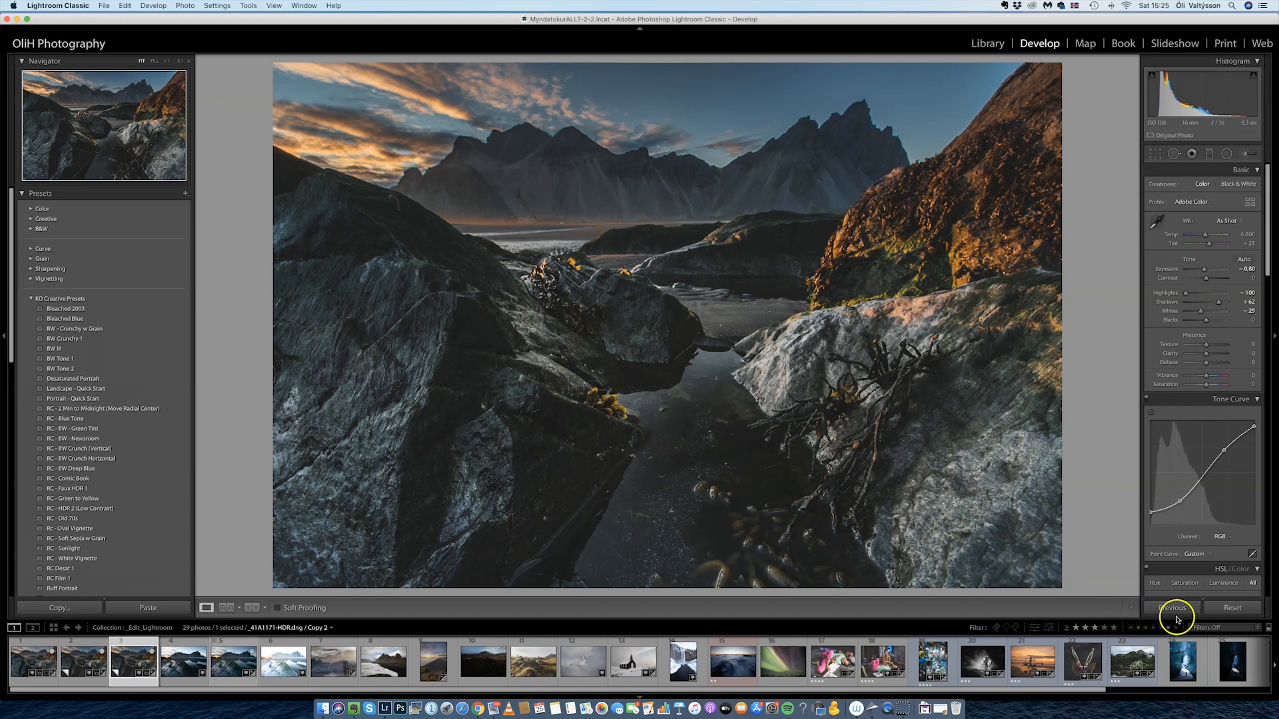
- Reset the new virtual copy's develop settings and compare it with the edited copy
click(1232, 607)
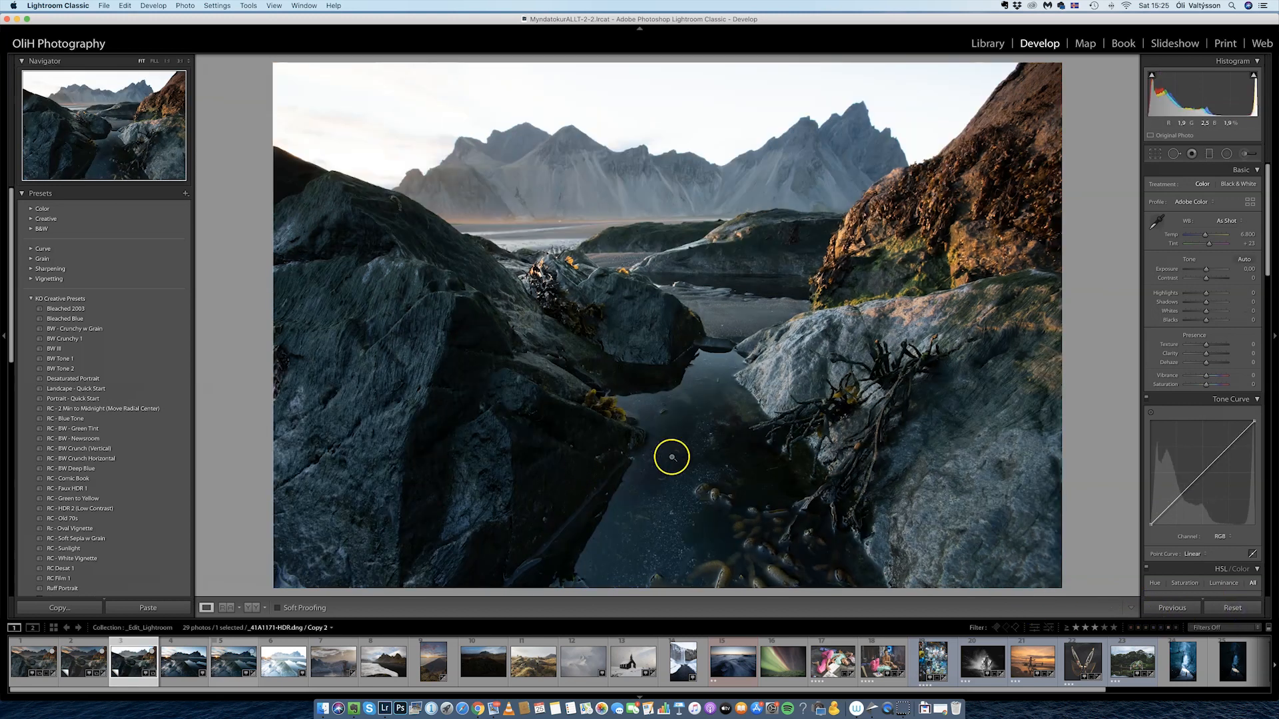
key(Left)
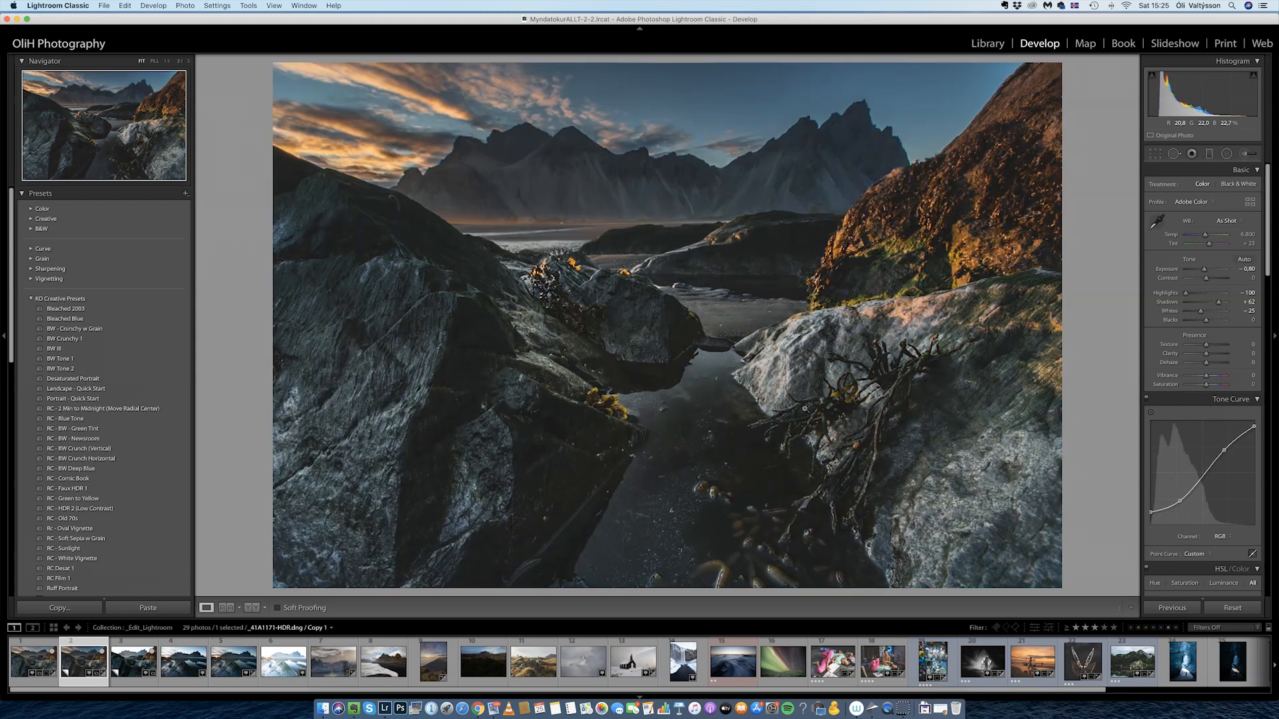
key(Right)
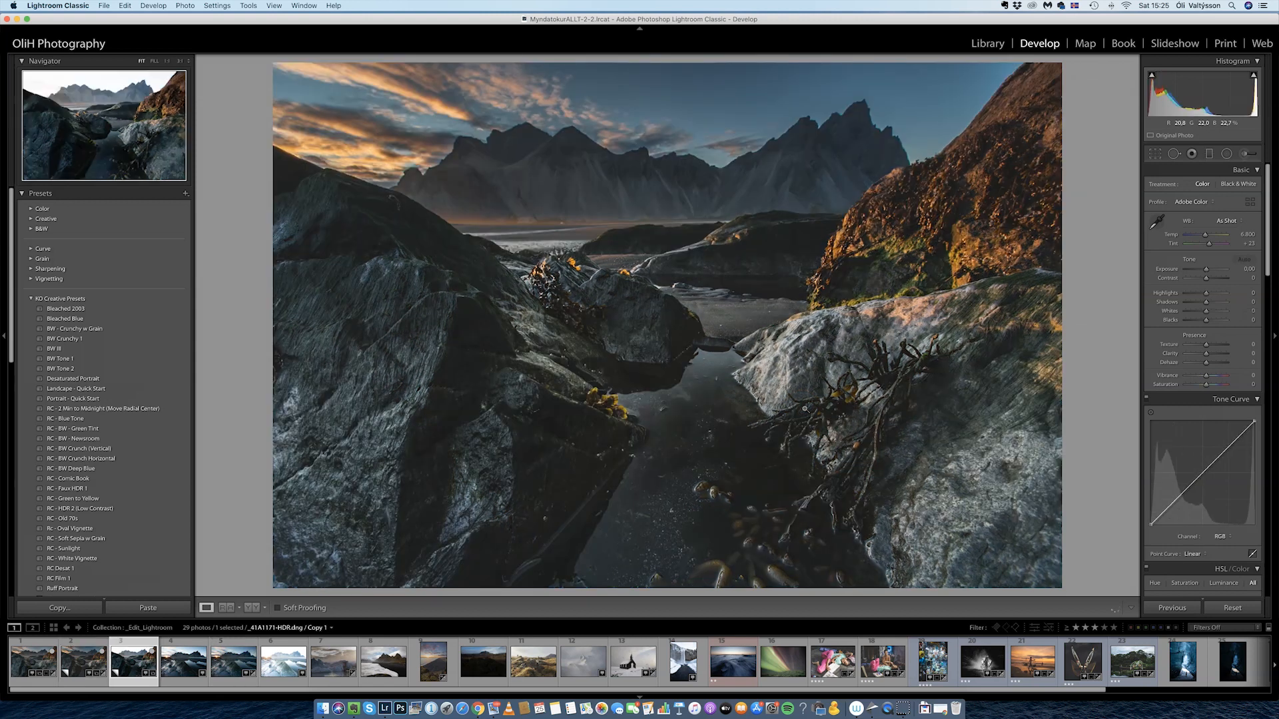
key(Left)
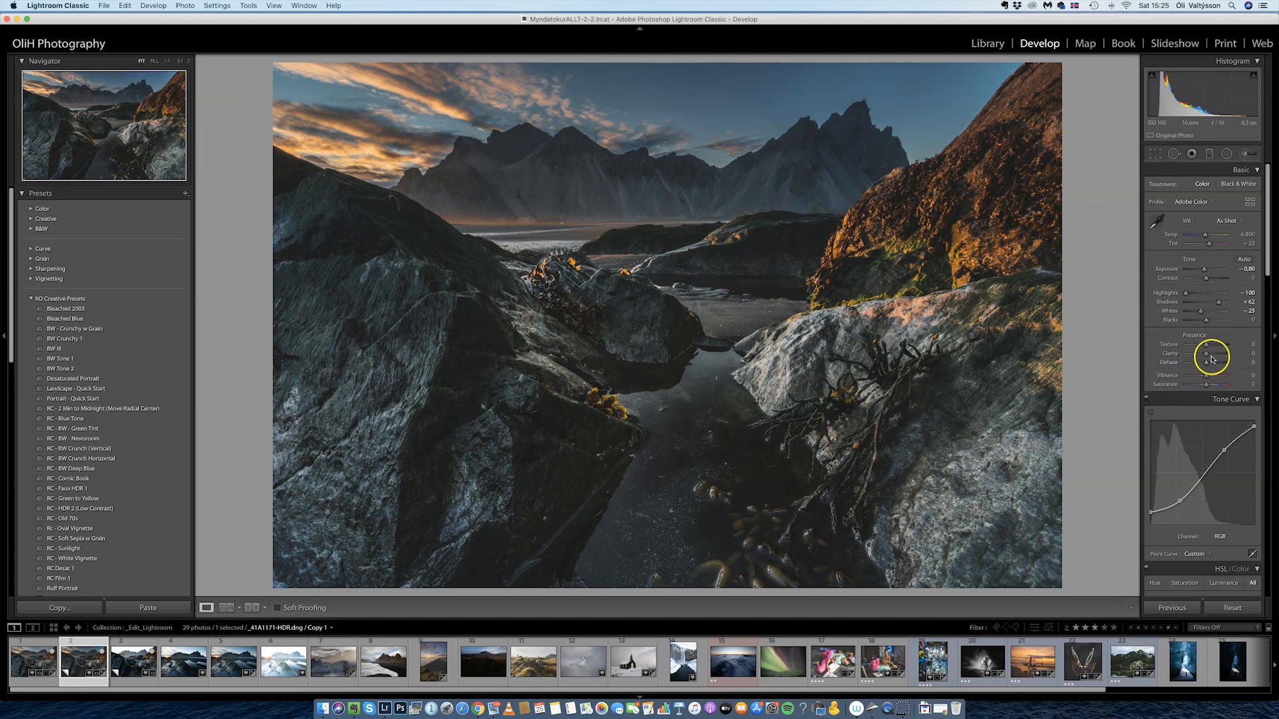
- Try a small clarity increase on the edited copy, and return clarity to 0
drag(1207, 353, 1212, 355)
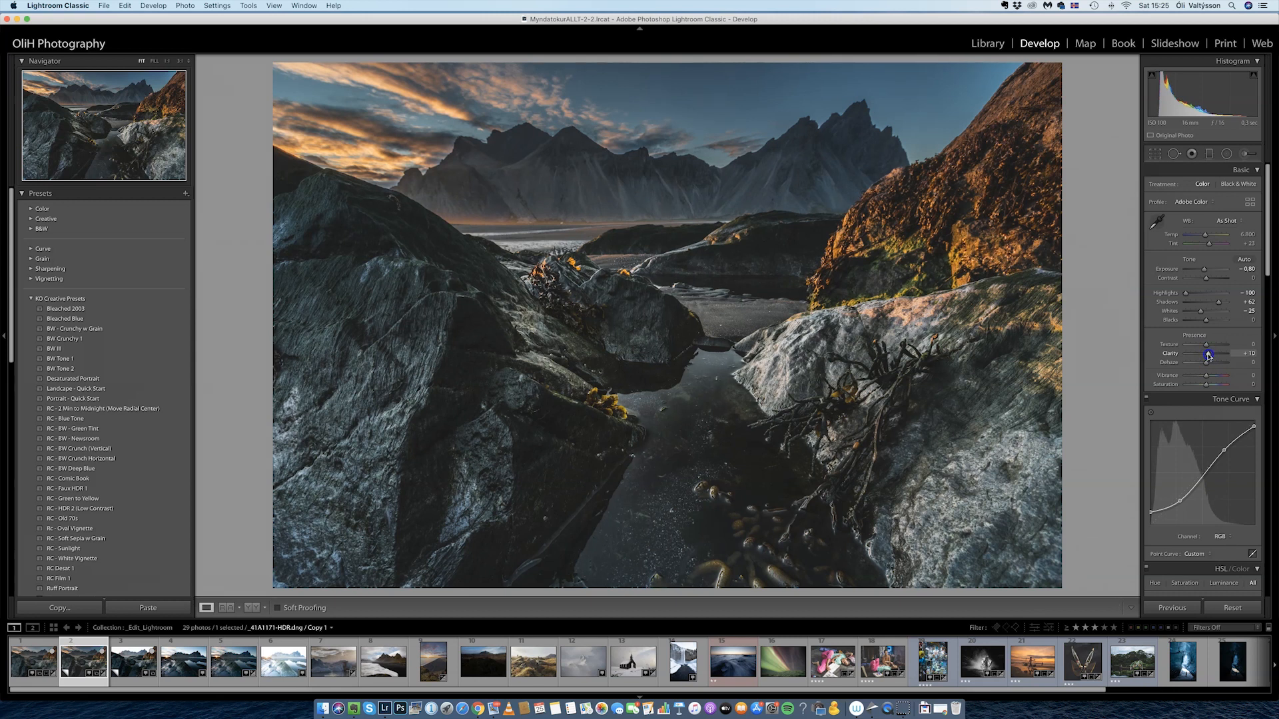
drag(1208, 356, 1206, 354)
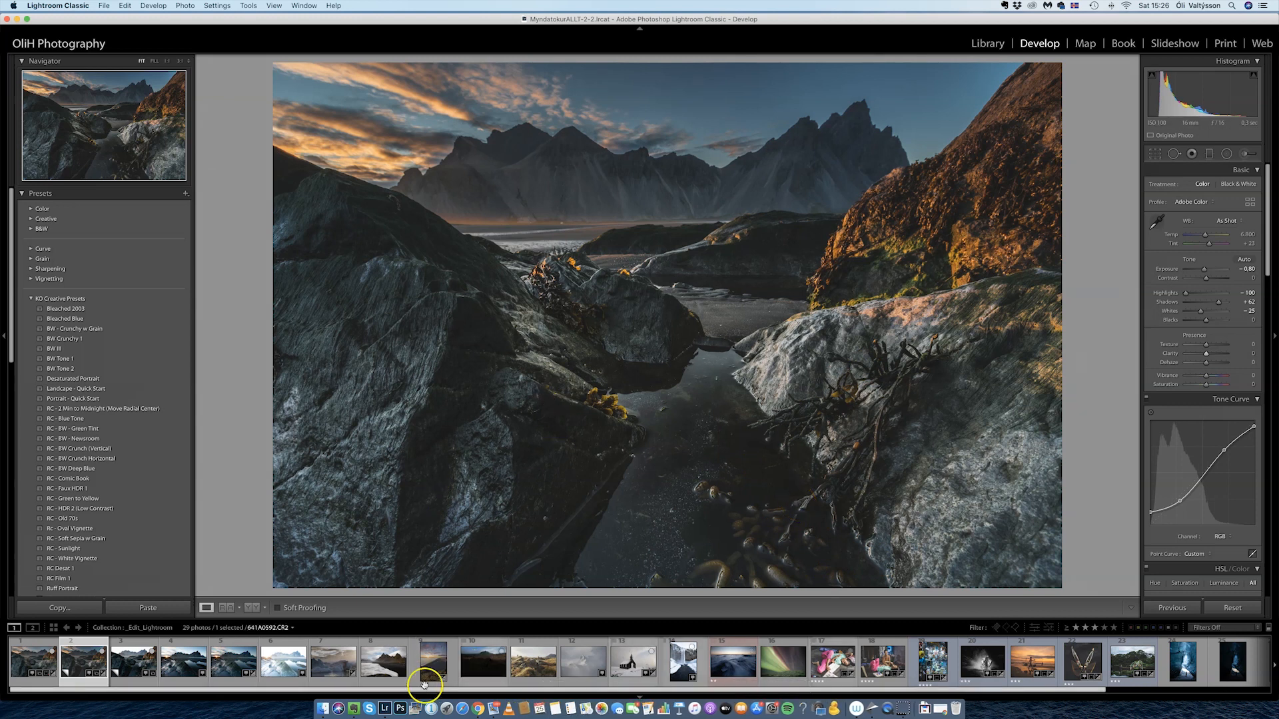
- Open the black-beach photo 641A0259.CR2 and enable chromatic aberration removal and lens profile corrections
click(385, 668)
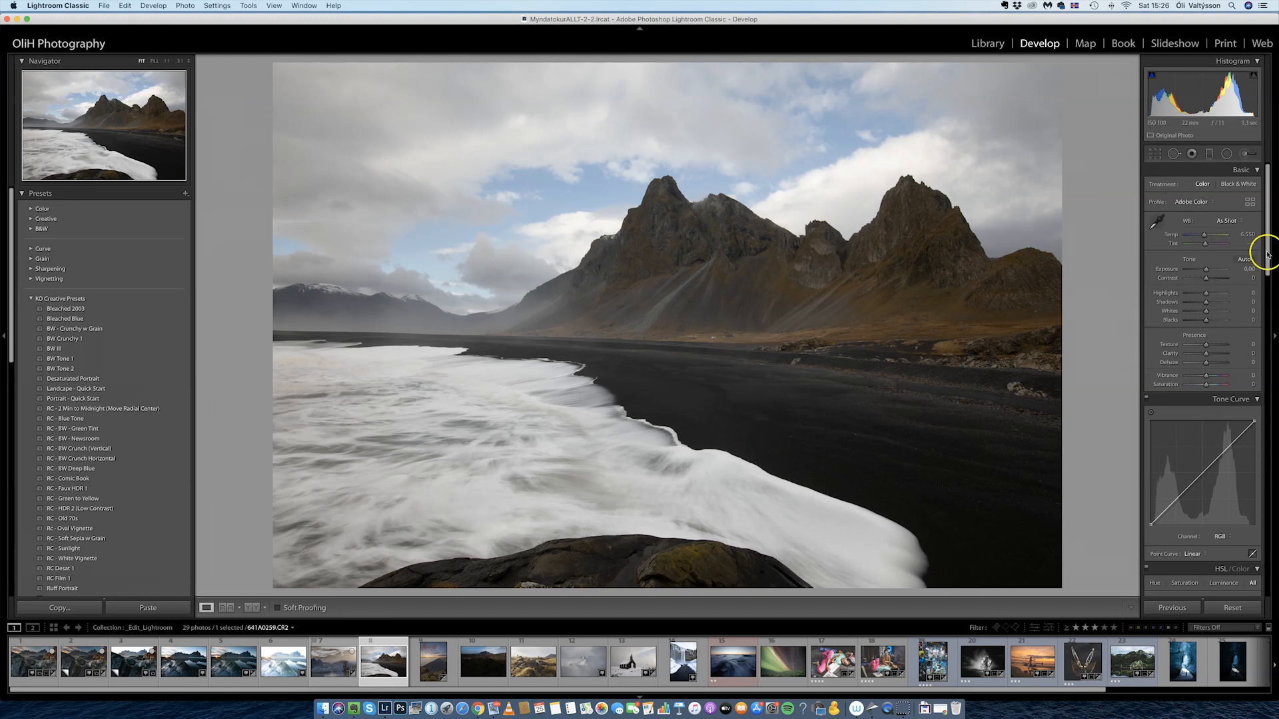
drag(1269, 267, 1268, 472)
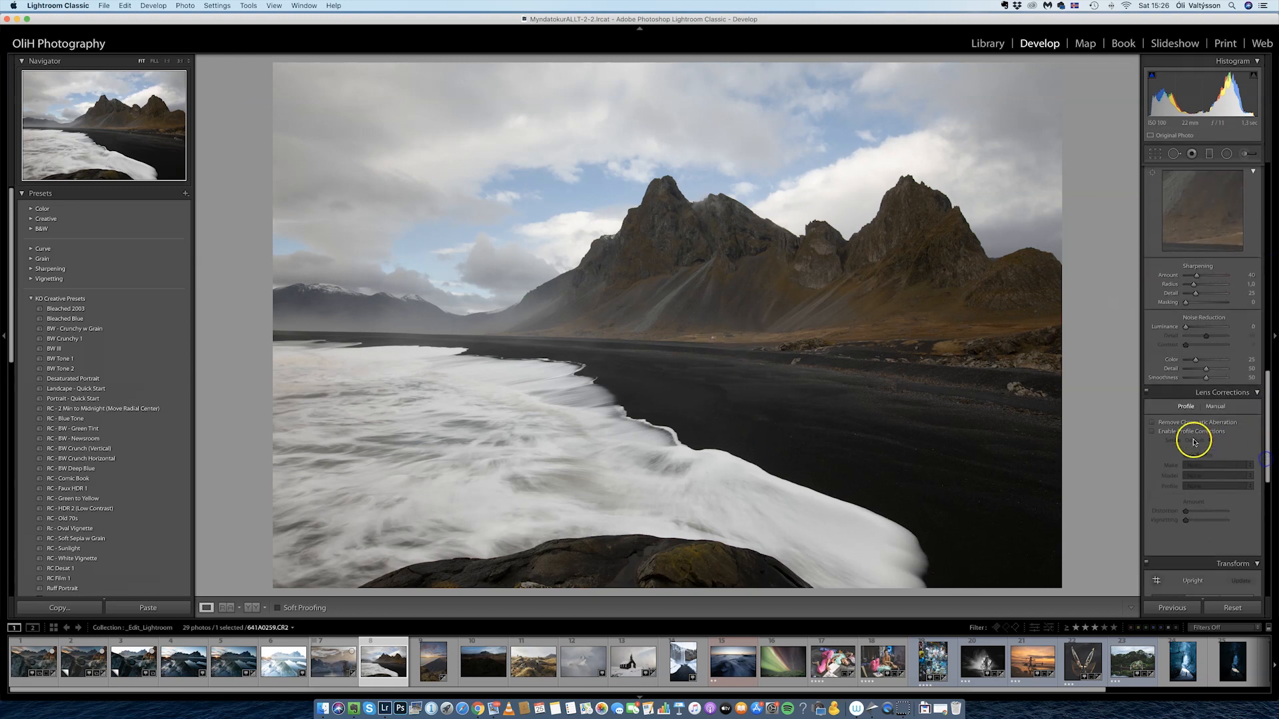
click(1178, 424)
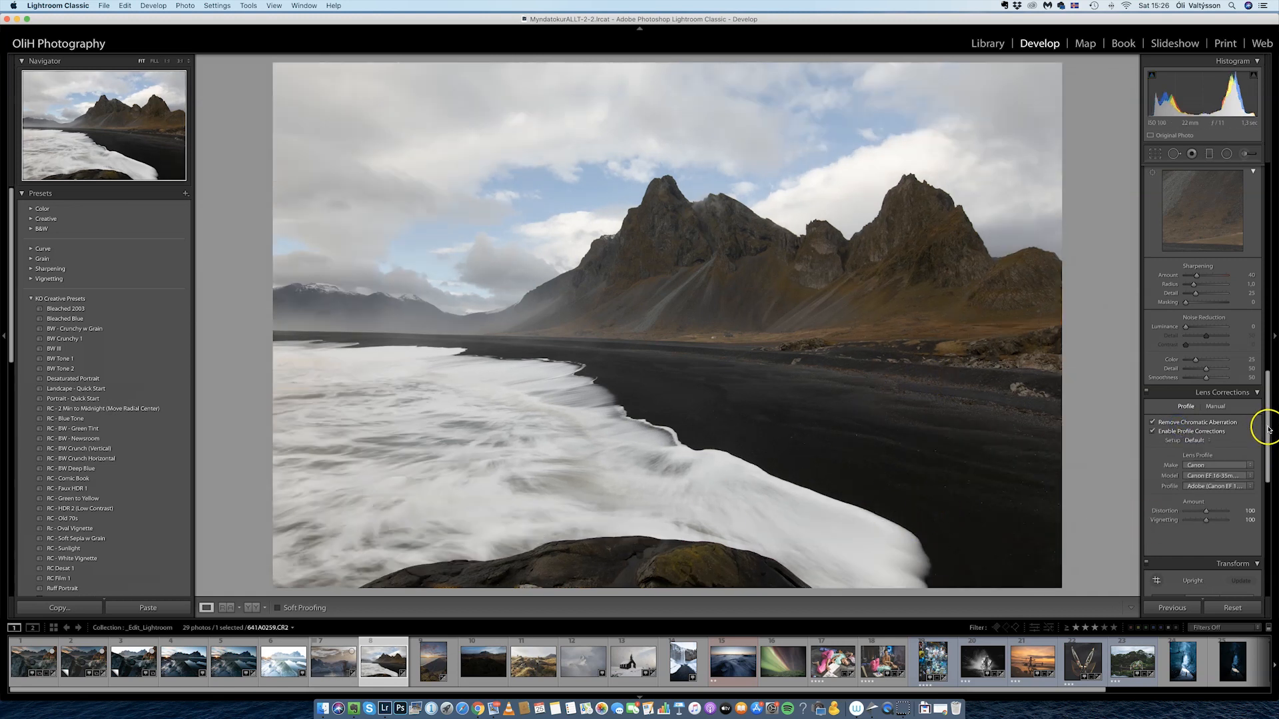
drag(1267, 428, 1264, 203)
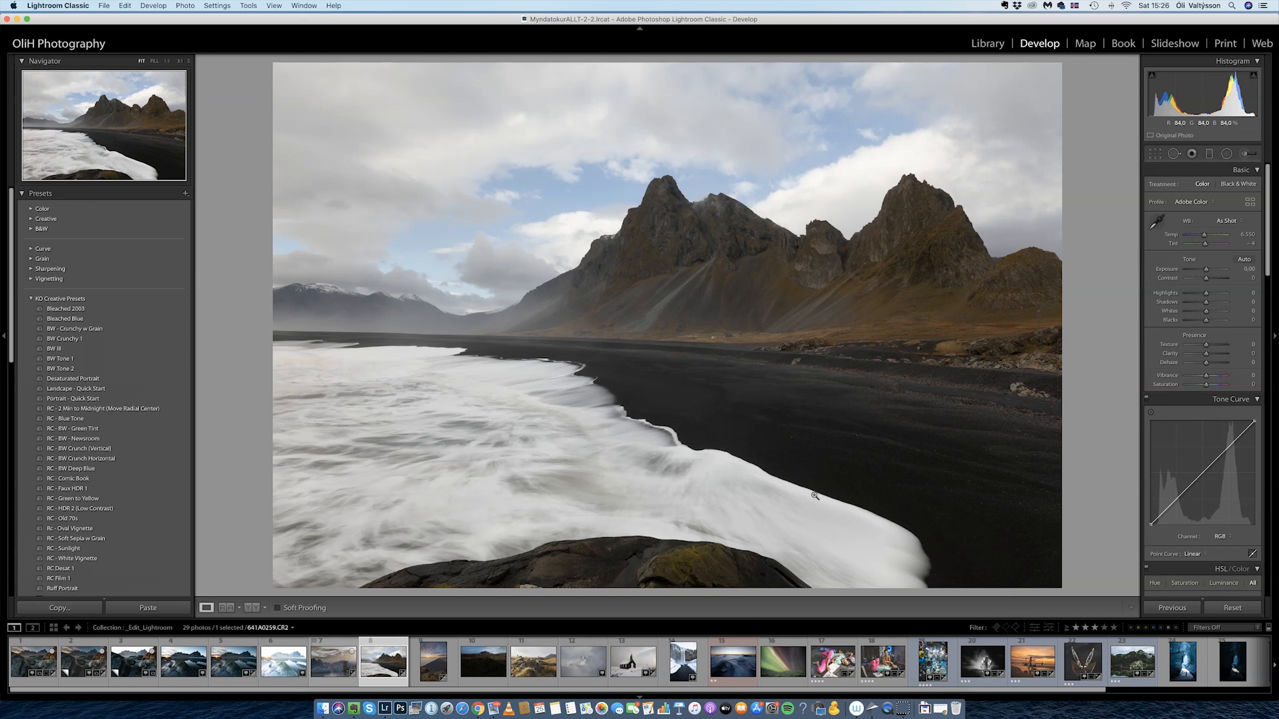
- Examine the detail and motion blur in the white surf at close range
drag(457, 471, 973, 418)
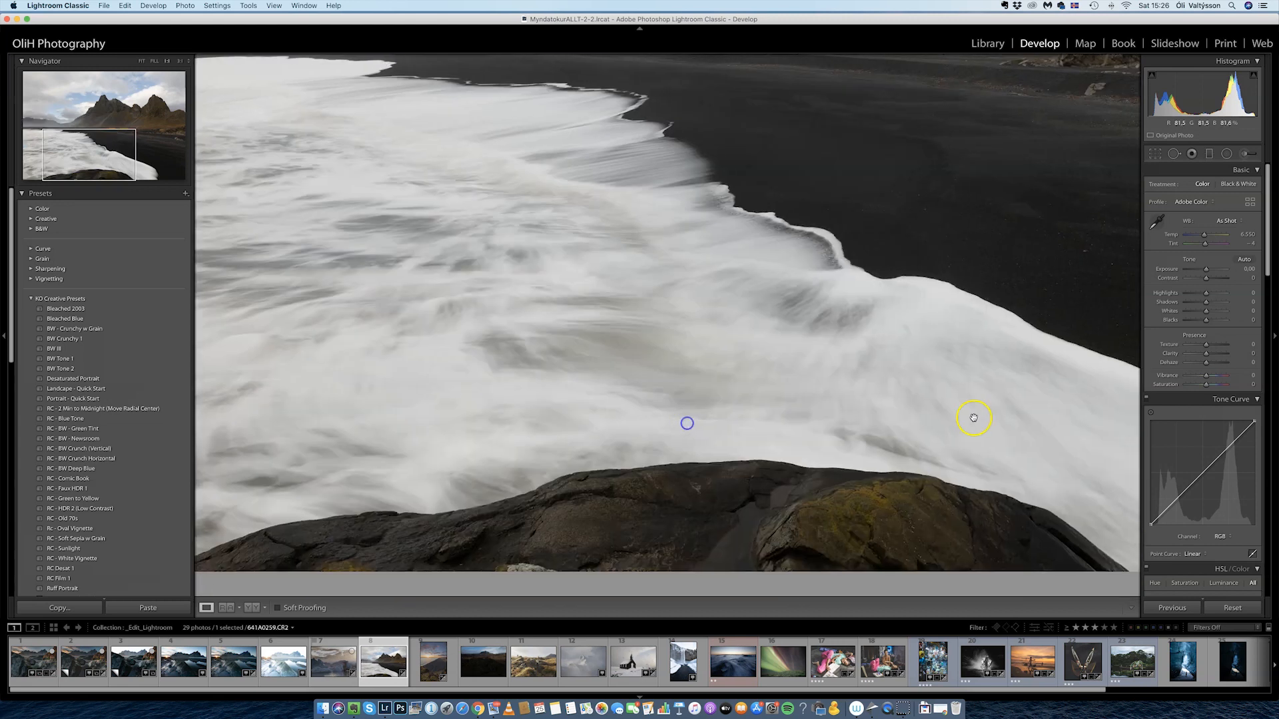
drag(567, 336, 755, 403)
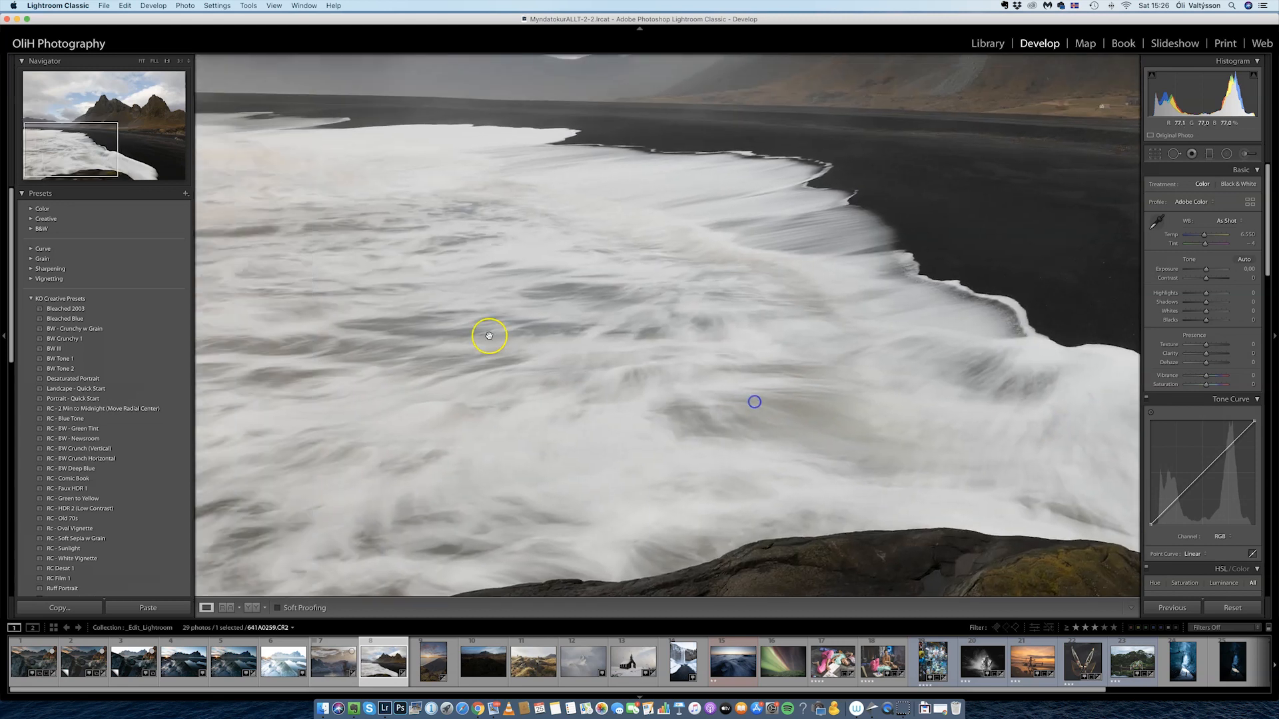
click(490, 371)
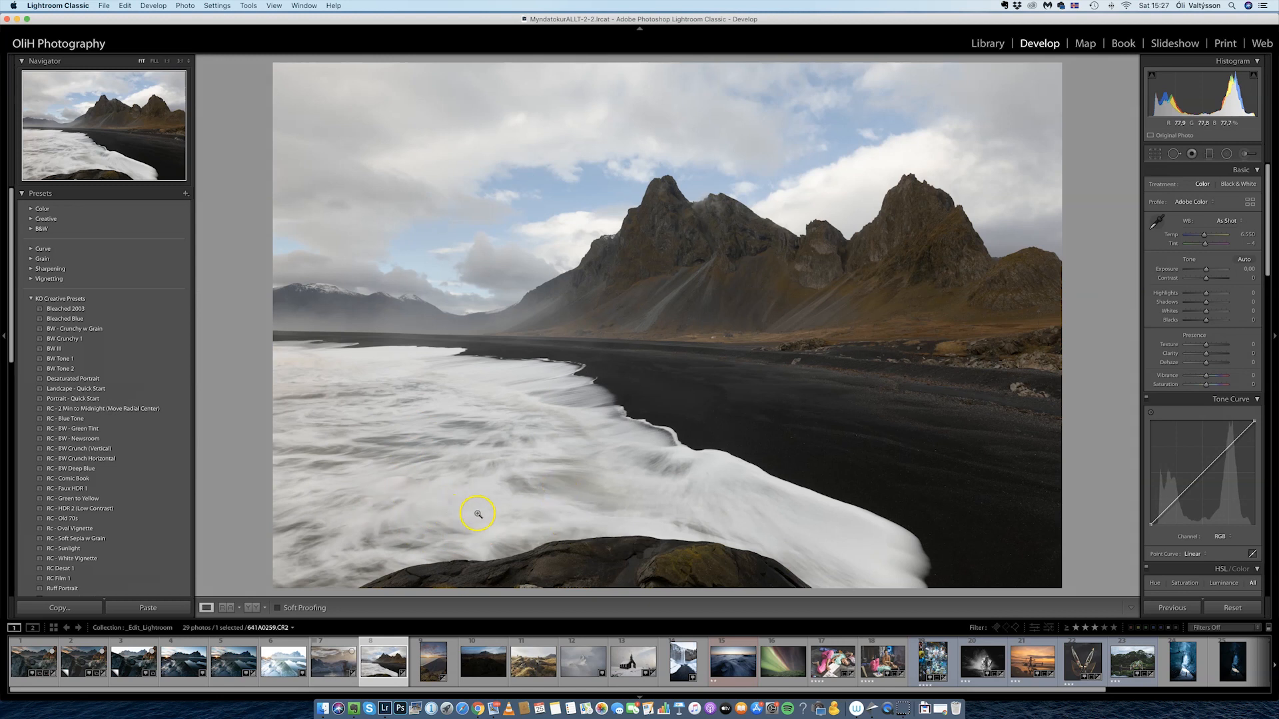
click(419, 504)
drag(417, 502, 628, 414)
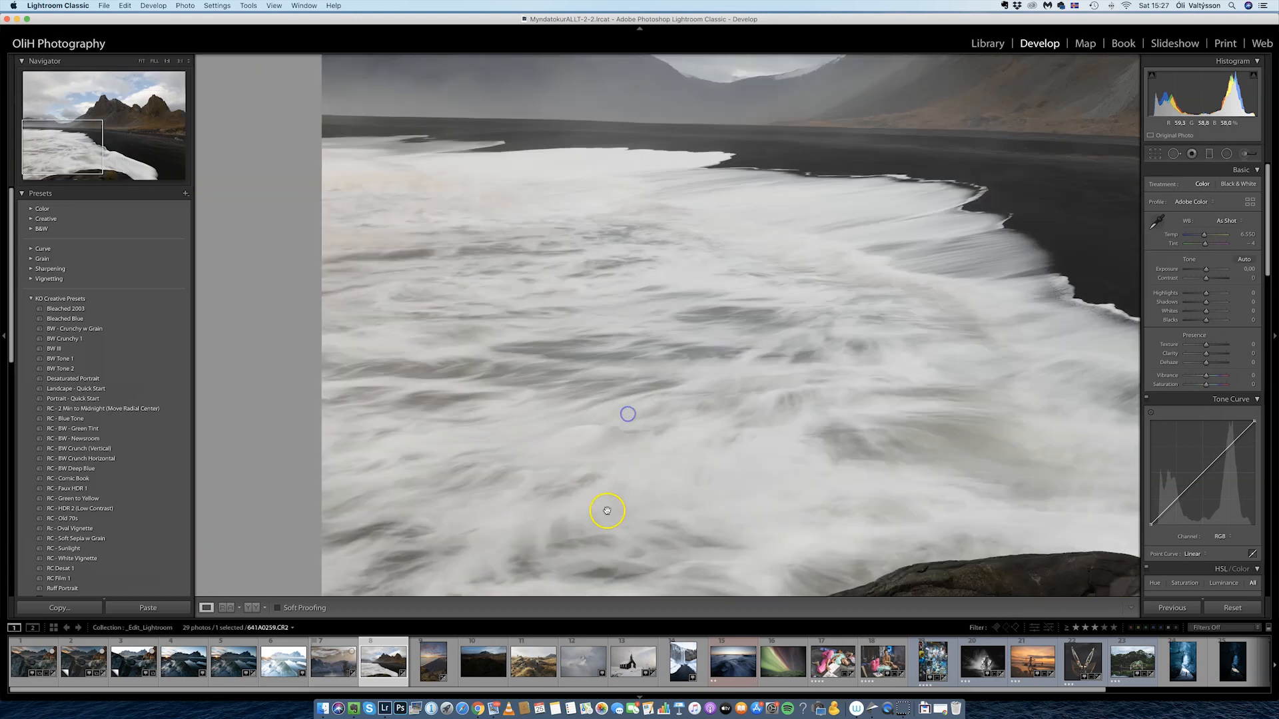
drag(809, 491, 726, 527)
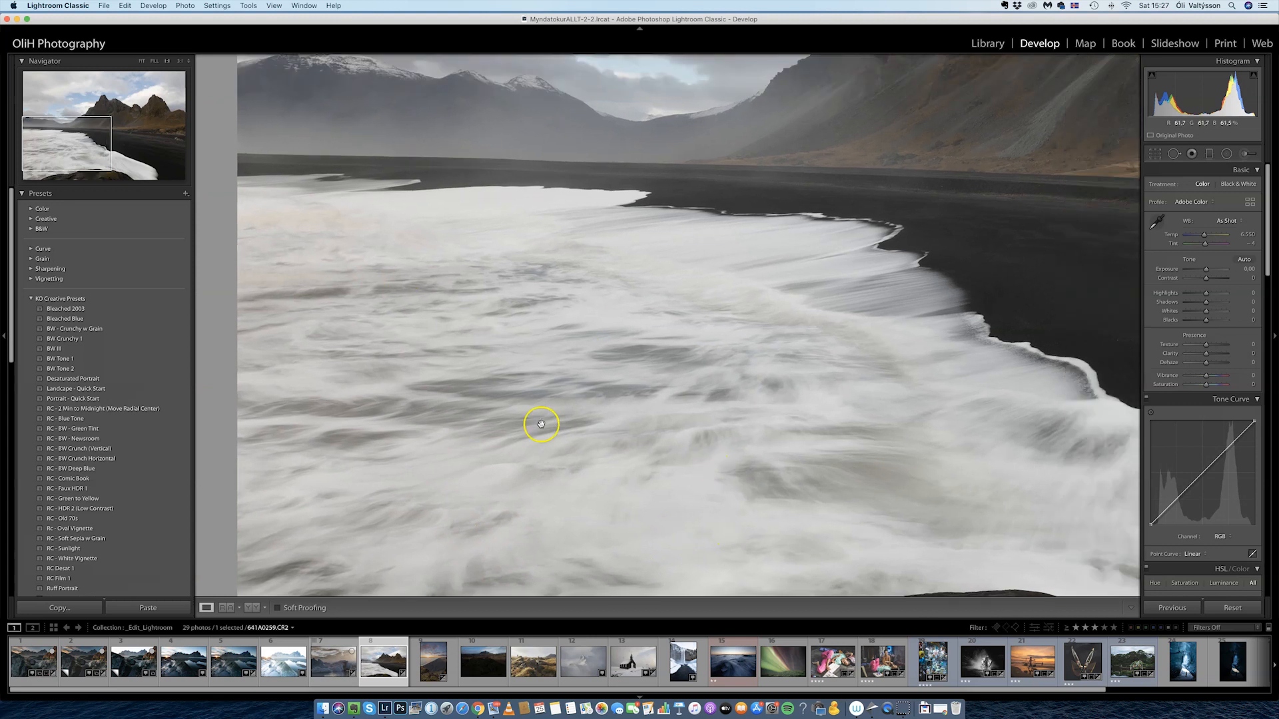
drag(805, 482, 827, 505)
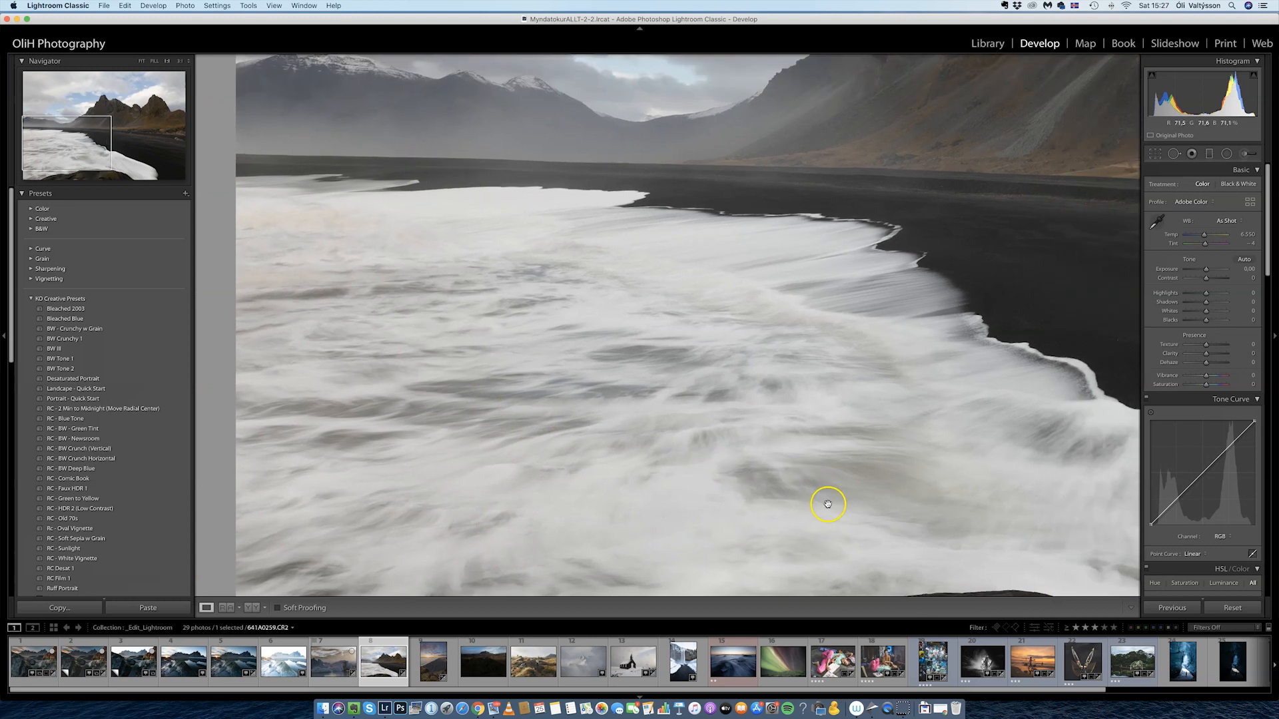
click(686, 430)
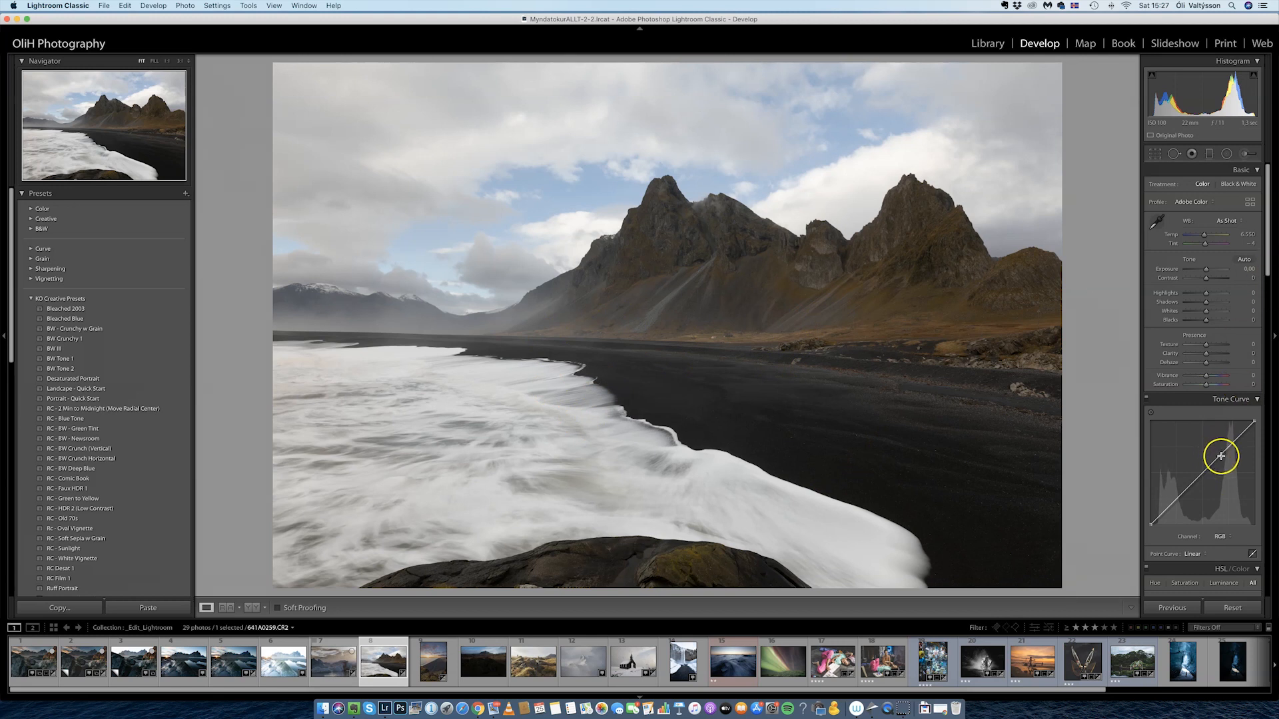
- Shape the RGB tone curve into a gentle S with a lifted black point
drag(1221, 455, 1147, 523)
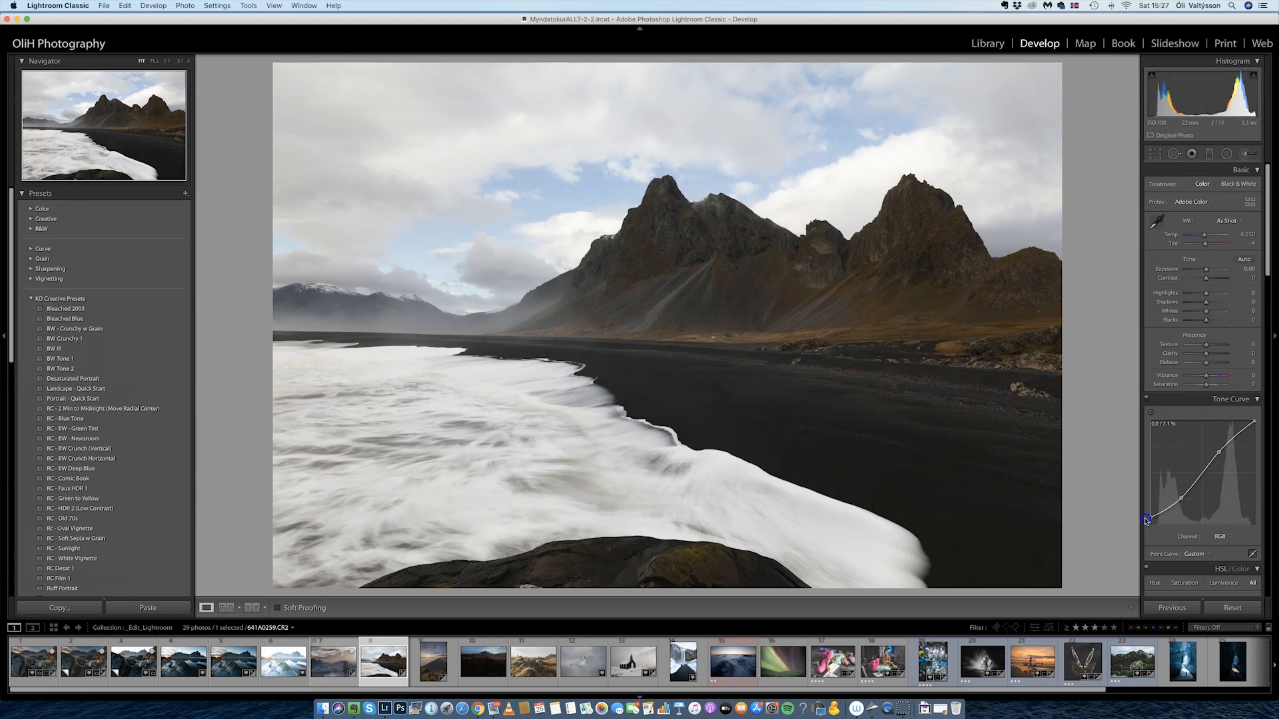
drag(1146, 519, 1146, 518)
click(1180, 498)
click(1219, 452)
drag(1220, 453, 1219, 453)
- Try darkening the sky and mountains with a graduated filter at exposure -0.48, and delete the filter
click(1209, 155)
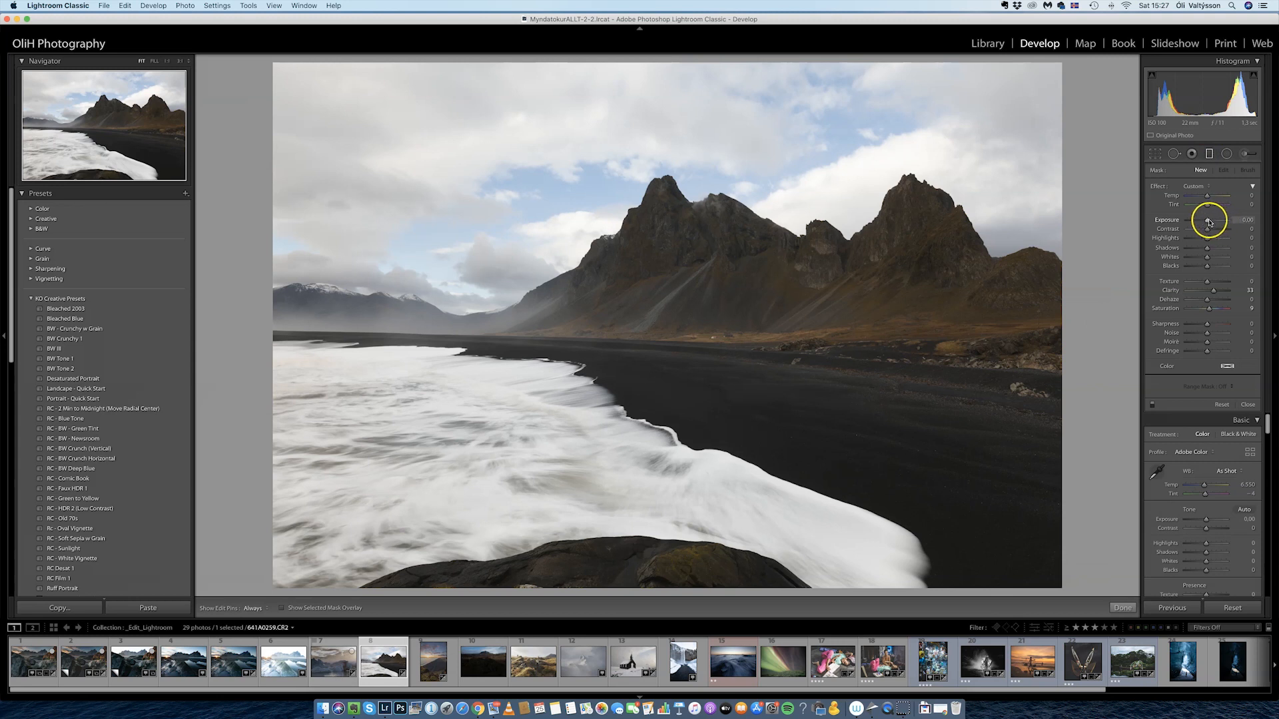
click(1206, 220)
drag(671, 160, 660, 328)
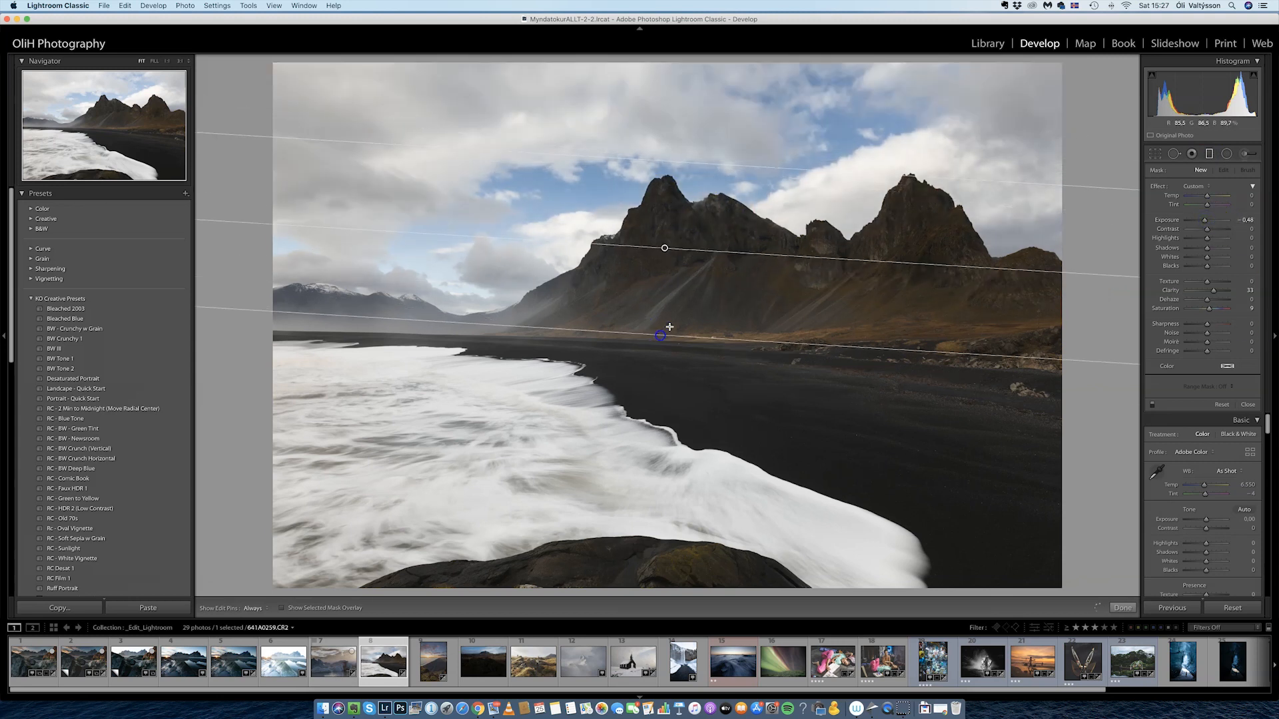
drag(663, 250, 666, 249)
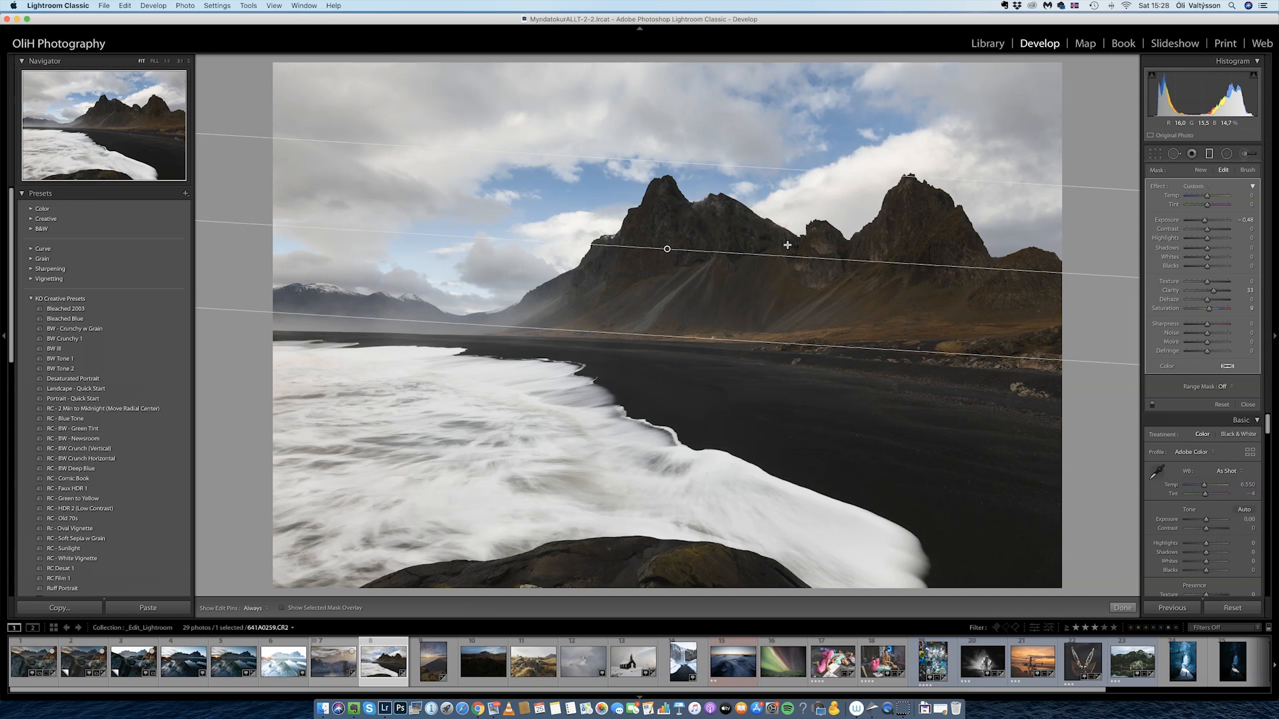
key(Delete)
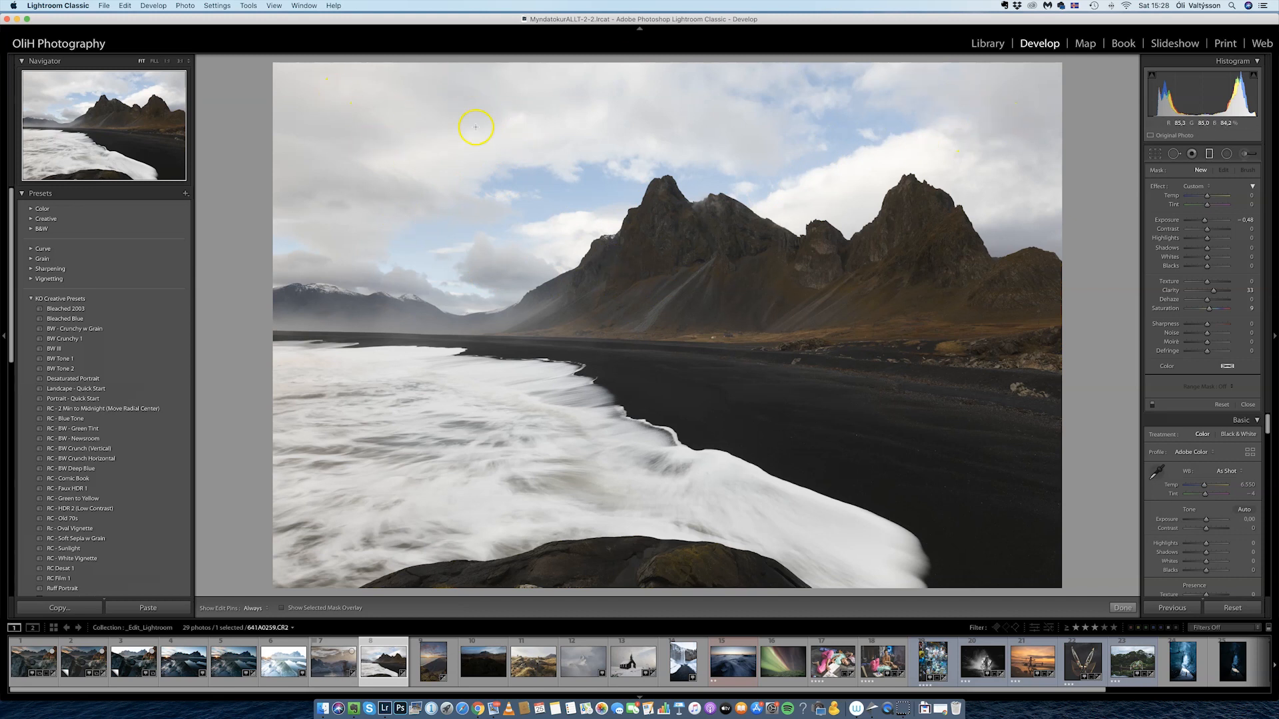
- Add a large, tilted radial filter over the clouds in the left part of the sky
click(1226, 154)
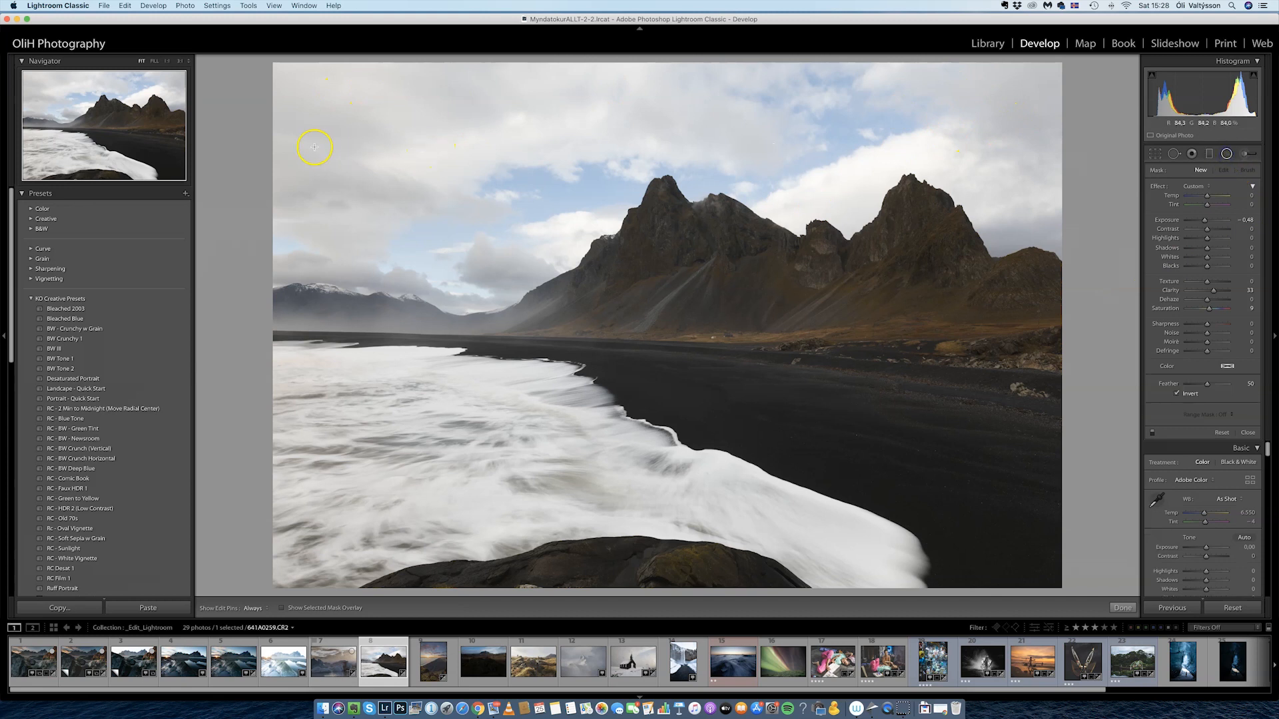
drag(489, 153, 888, 185)
drag(911, 125, 411, 235)
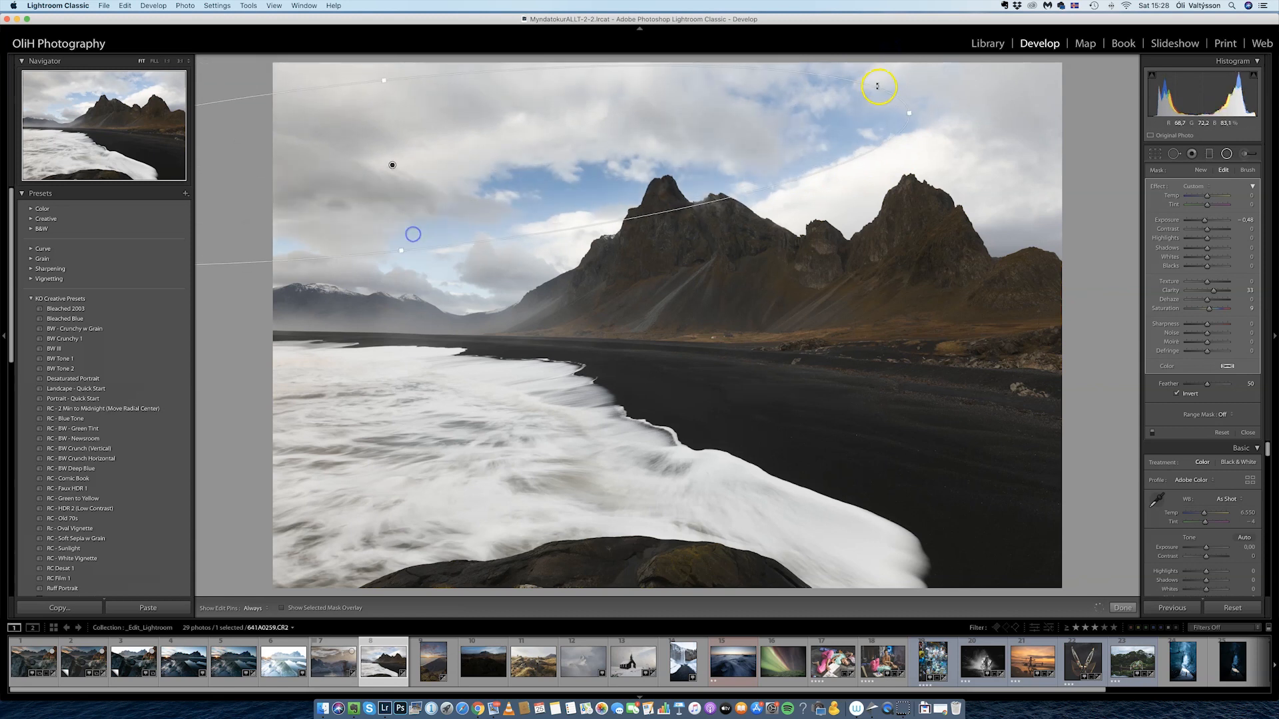
drag(919, 115, 872, 50)
drag(699, 120, 613, 109)
drag(329, 236, 337, 273)
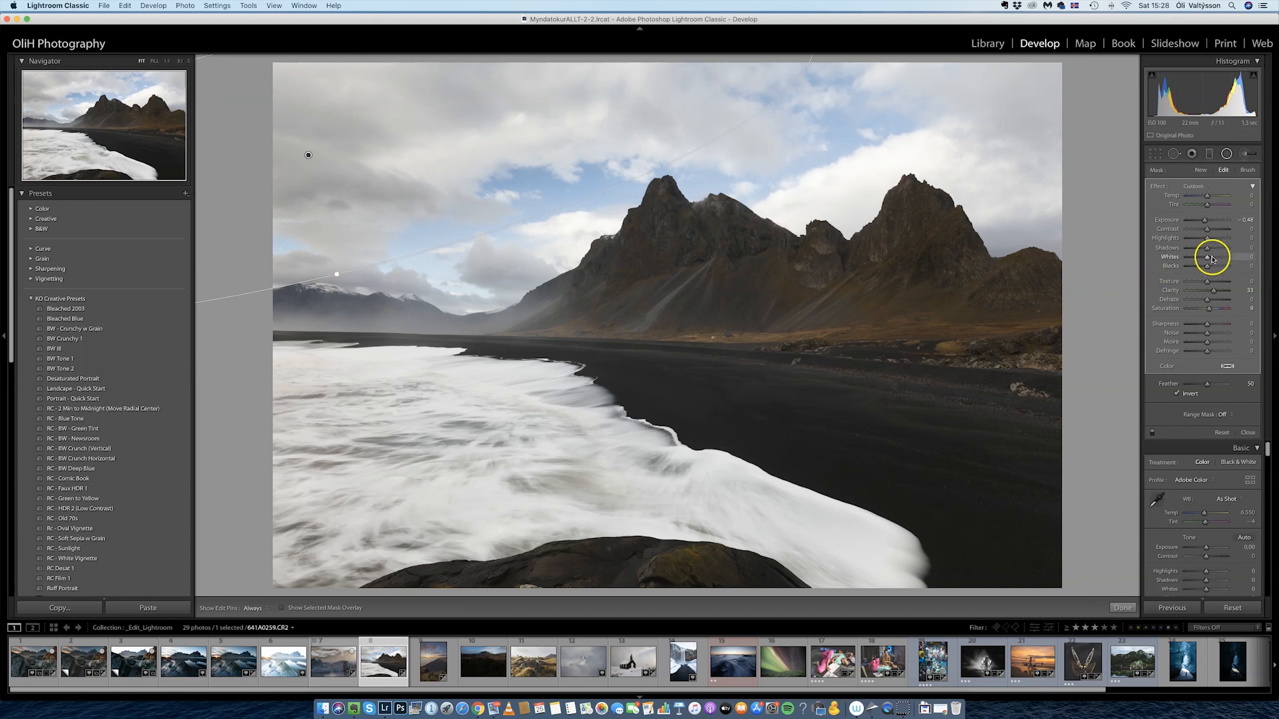
- Set the left sky filter to exposure -1.28, whites 31 and blacks -12
drag(1205, 225, 1199, 224)
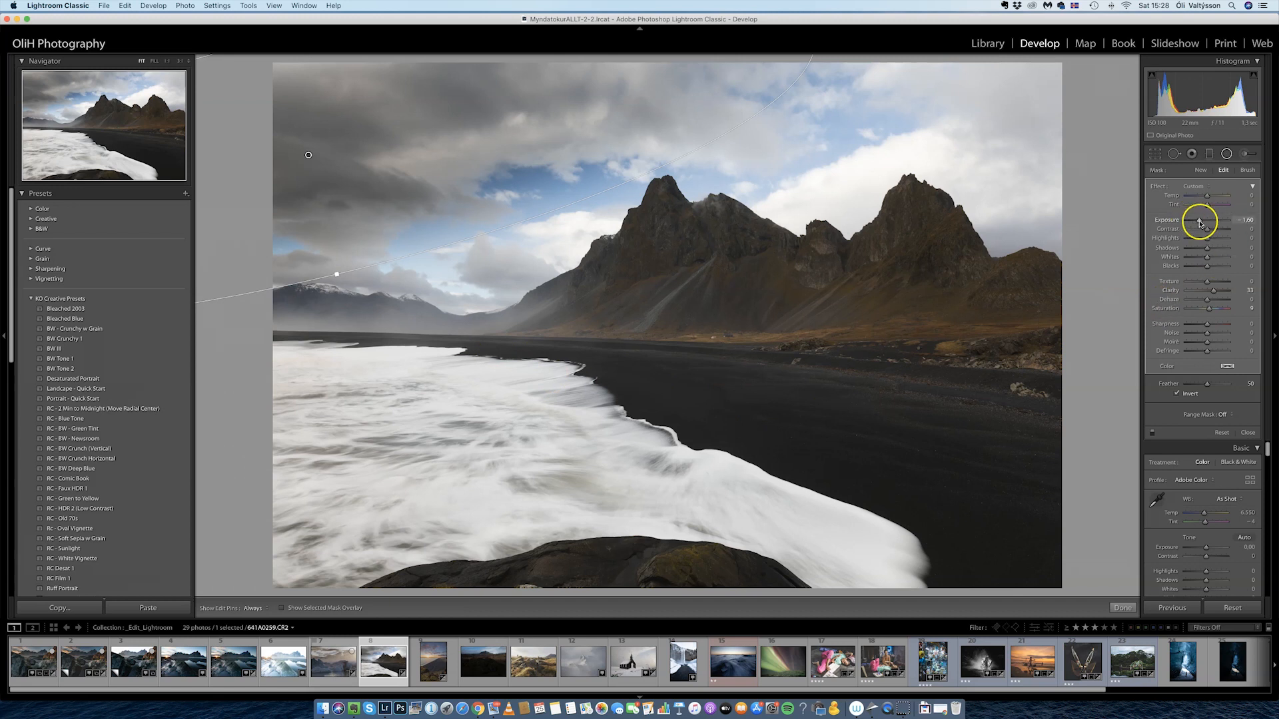
drag(1200, 222, 1202, 222)
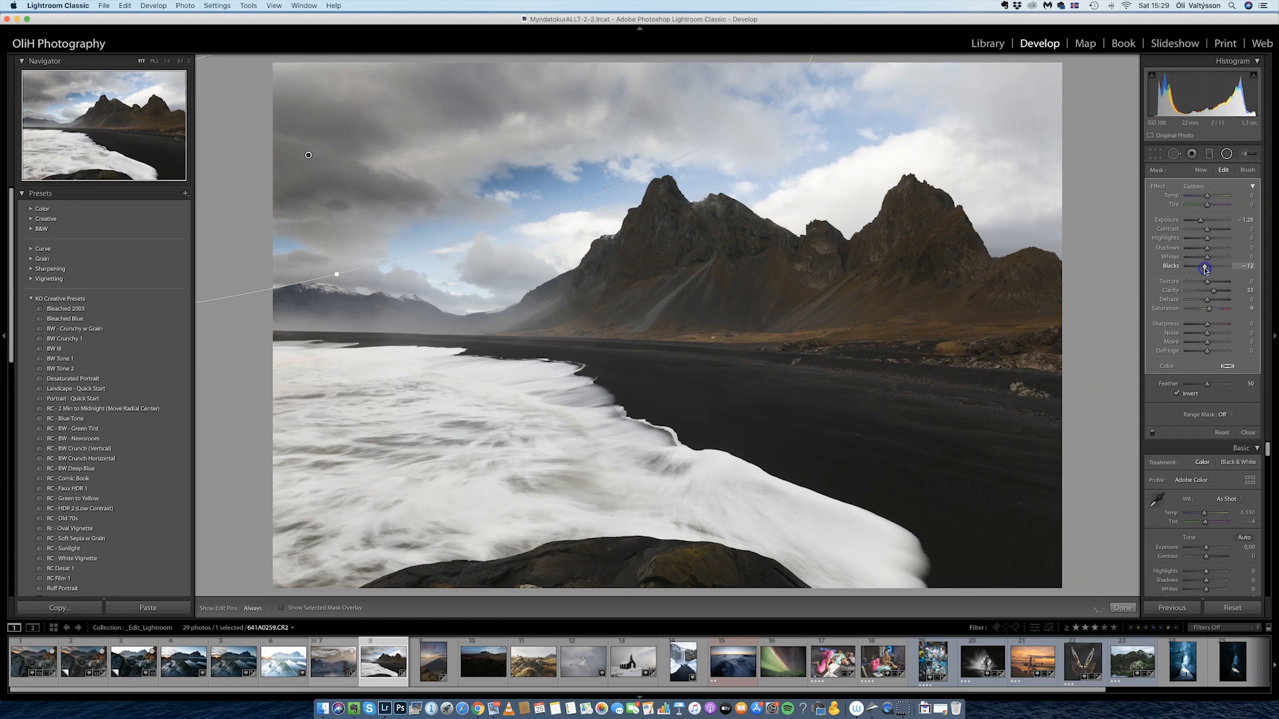
drag(1206, 256, 1213, 258)
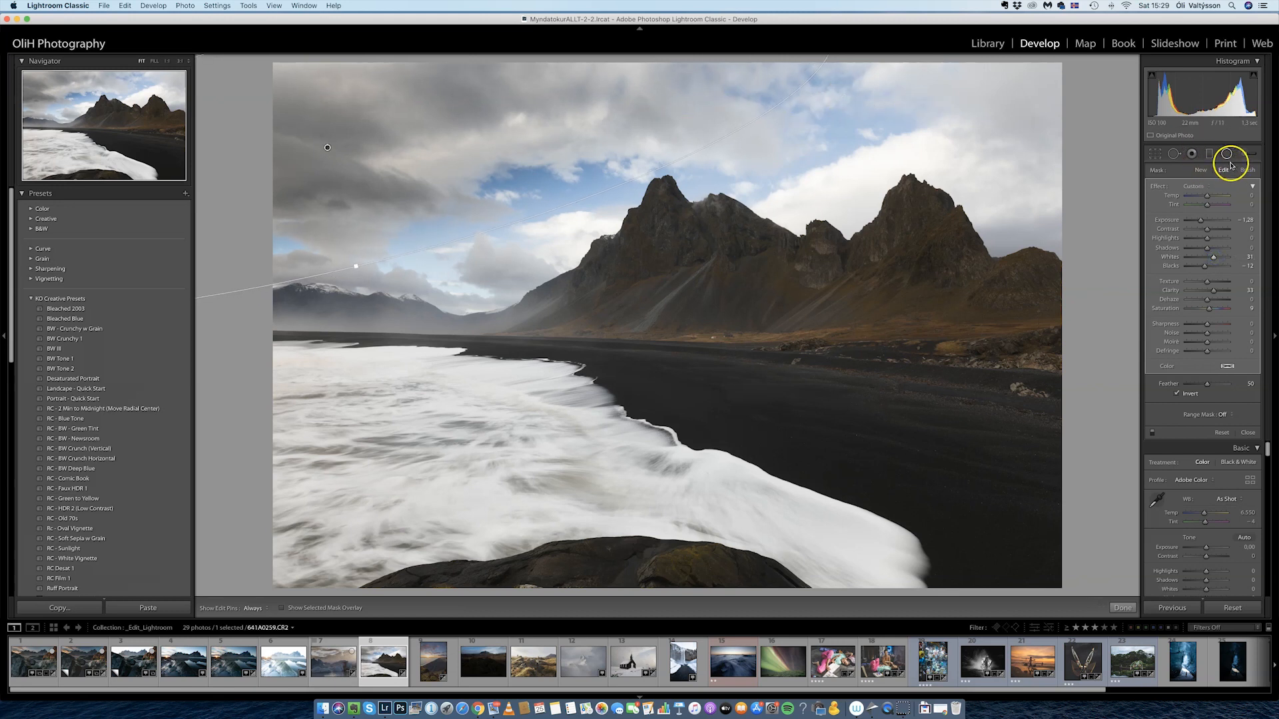
- Add a second radial filter over the sky above the right-hand peak with exposure -0.40
click(1201, 171)
drag(923, 102, 1127, 137)
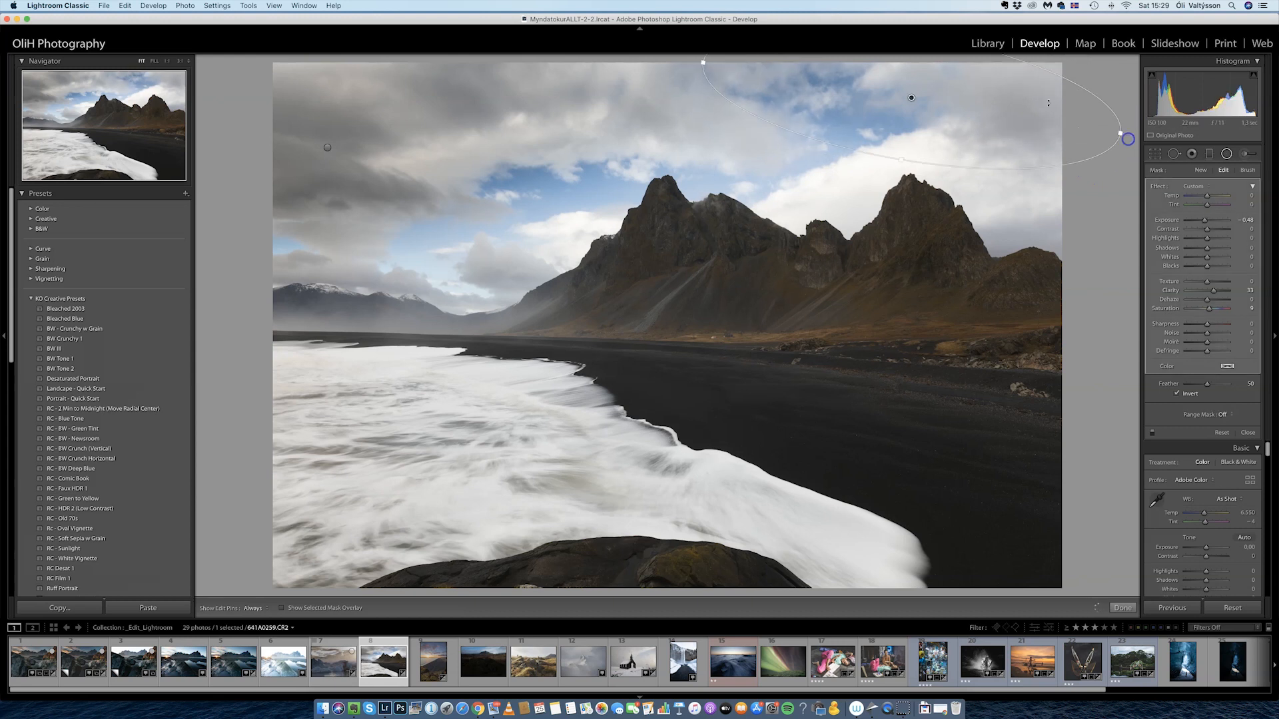
drag(1024, 100, 1053, 104)
drag(1205, 219, 1205, 222)
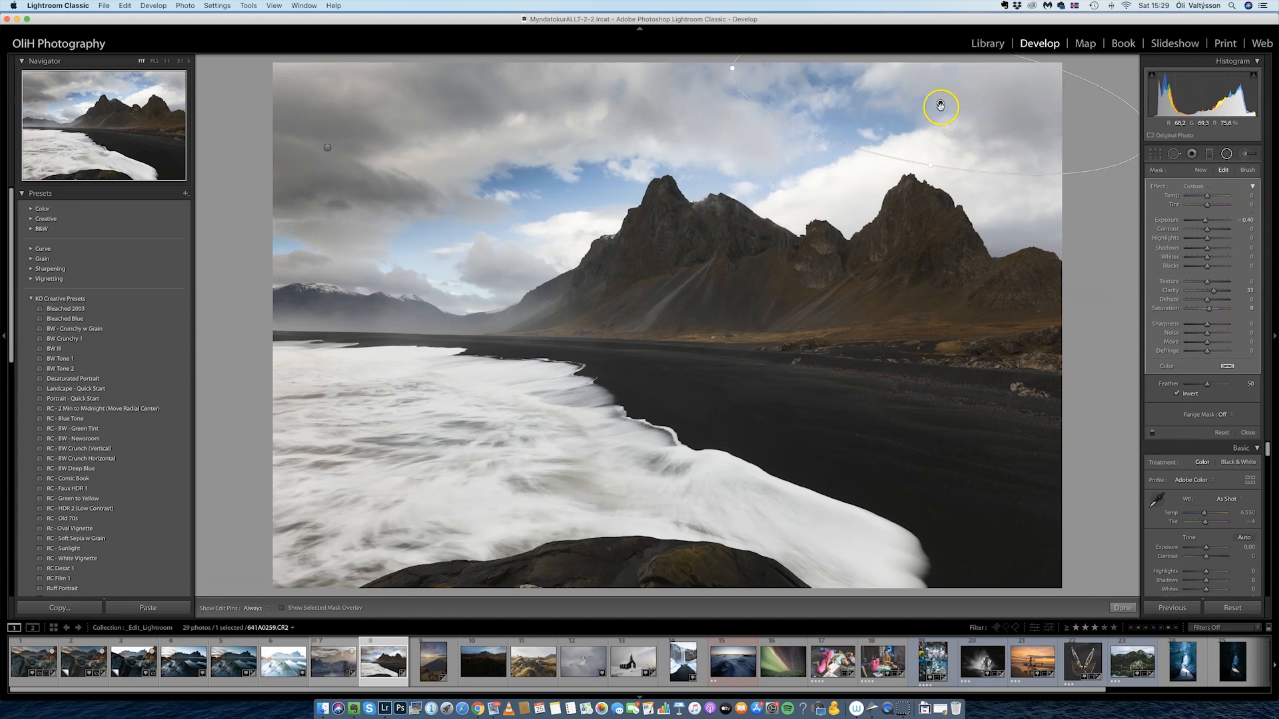
- Set the contrast of the left sky filter to 14
mouse_move(940, 105)
mouse_move(940, 103)
click(327, 148)
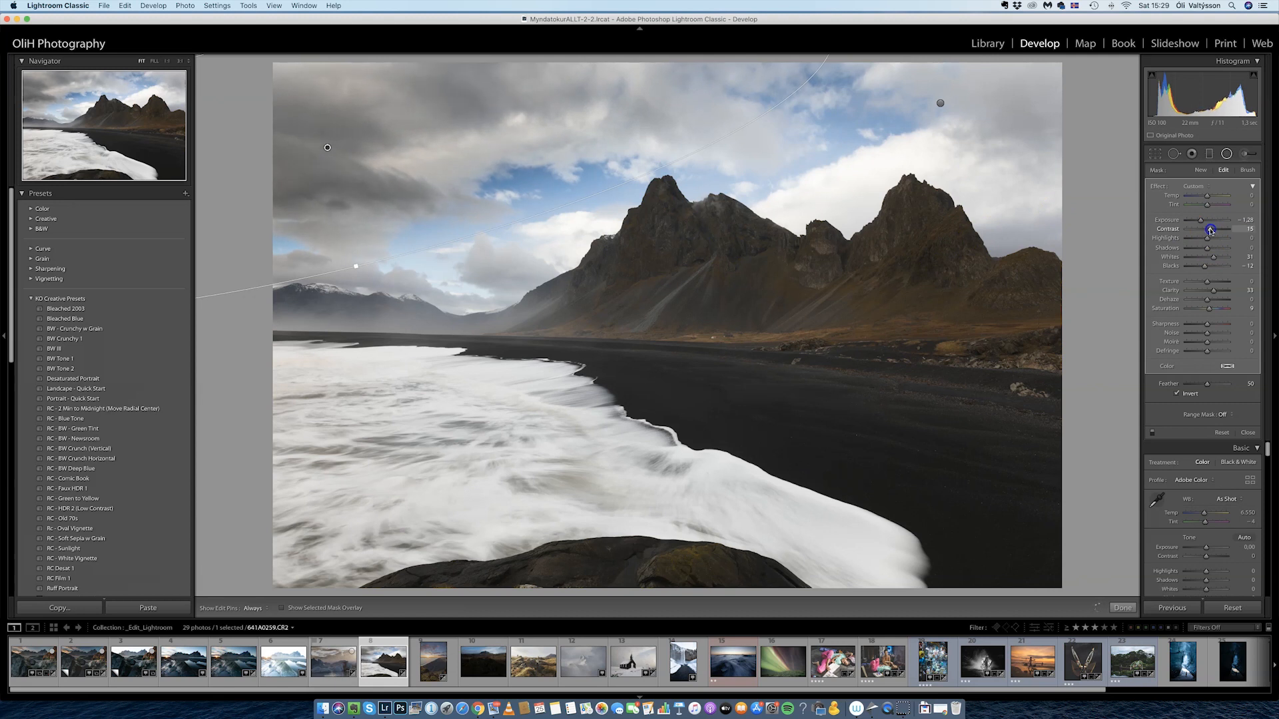
- Darken the right sky filter to exposure -0.66 and shift it slightly up and to the right
click(940, 104)
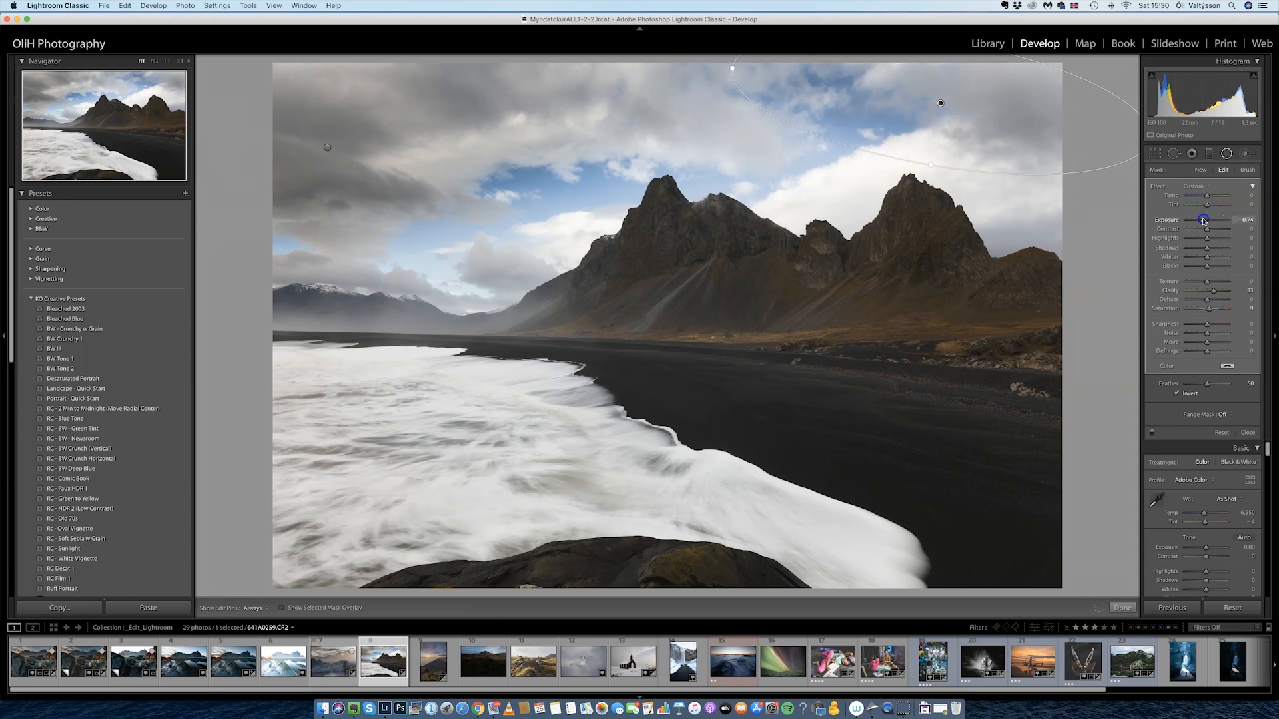
drag(1203, 220, 1204, 219)
drag(1023, 121, 1035, 112)
drag(941, 162, 942, 162)
drag(969, 137, 974, 132)
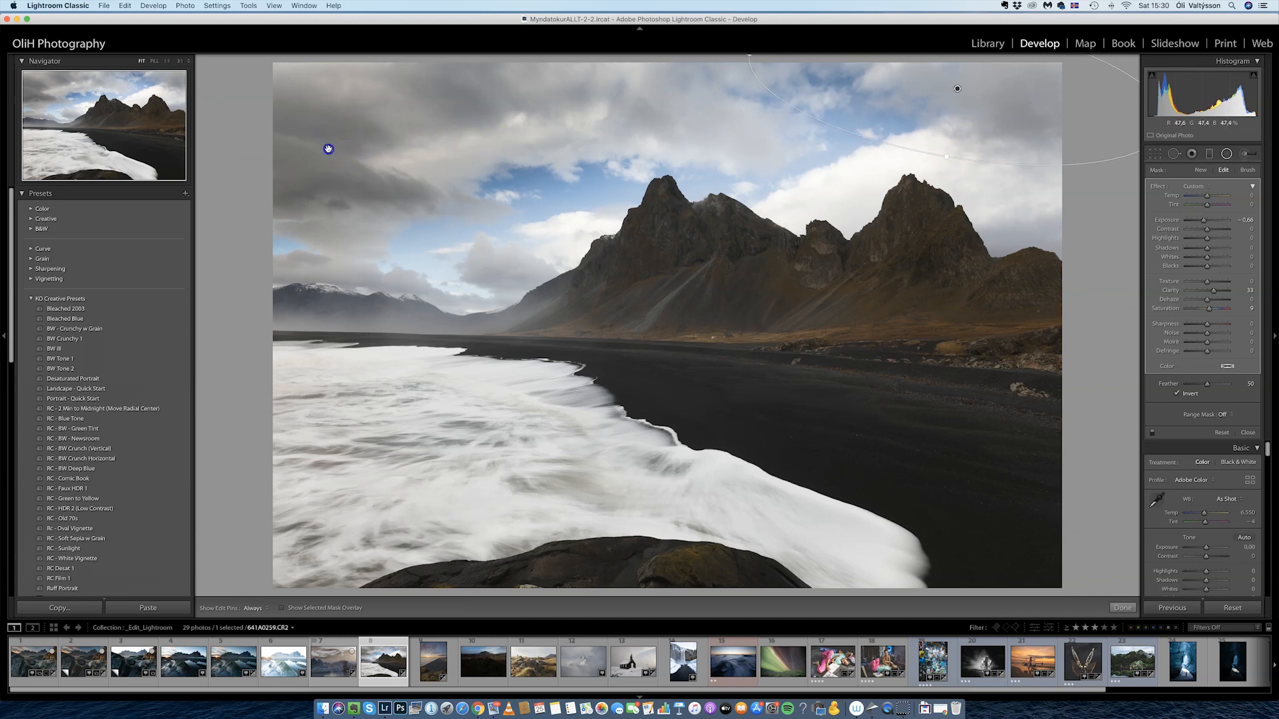
- Move the left sky filter up toward the corner of the photo and tilt it along the dark clouds
click(327, 147)
drag(355, 268, 420, 113)
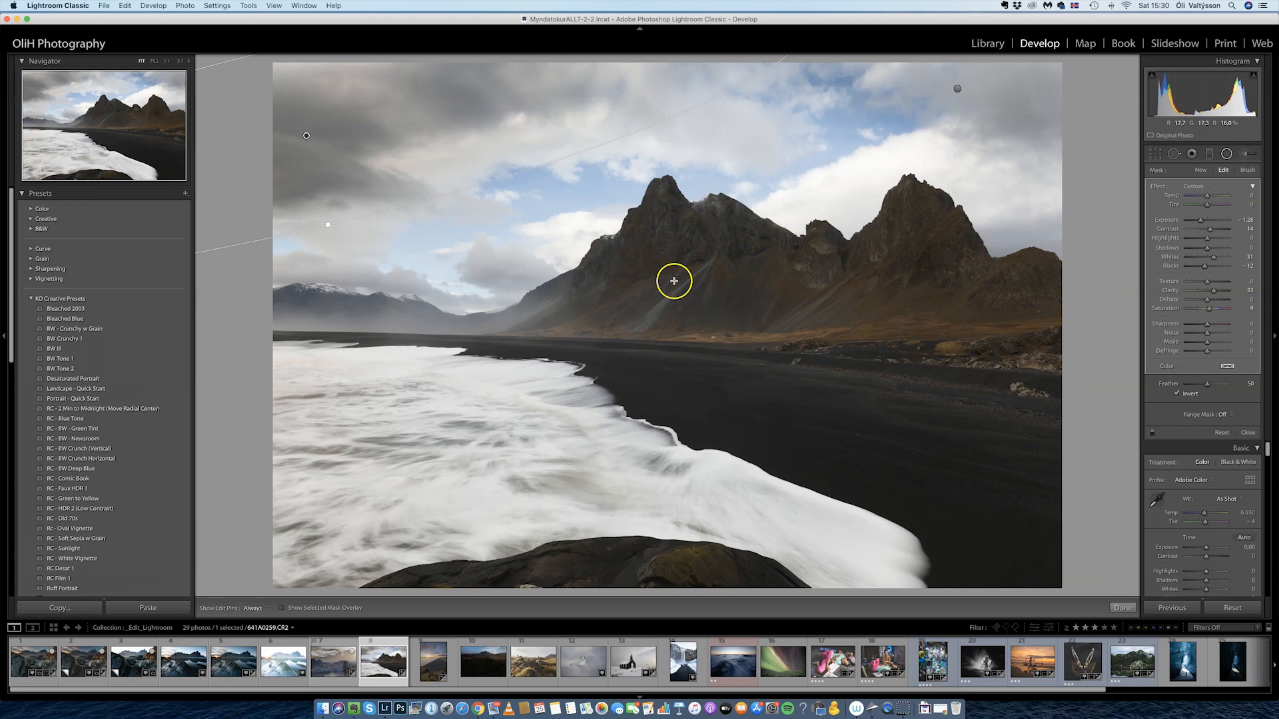
- Add a radial filter over the mountains with exposure 0.46, fit its ellipse around the peaks and close the filter tool
click(1200, 170)
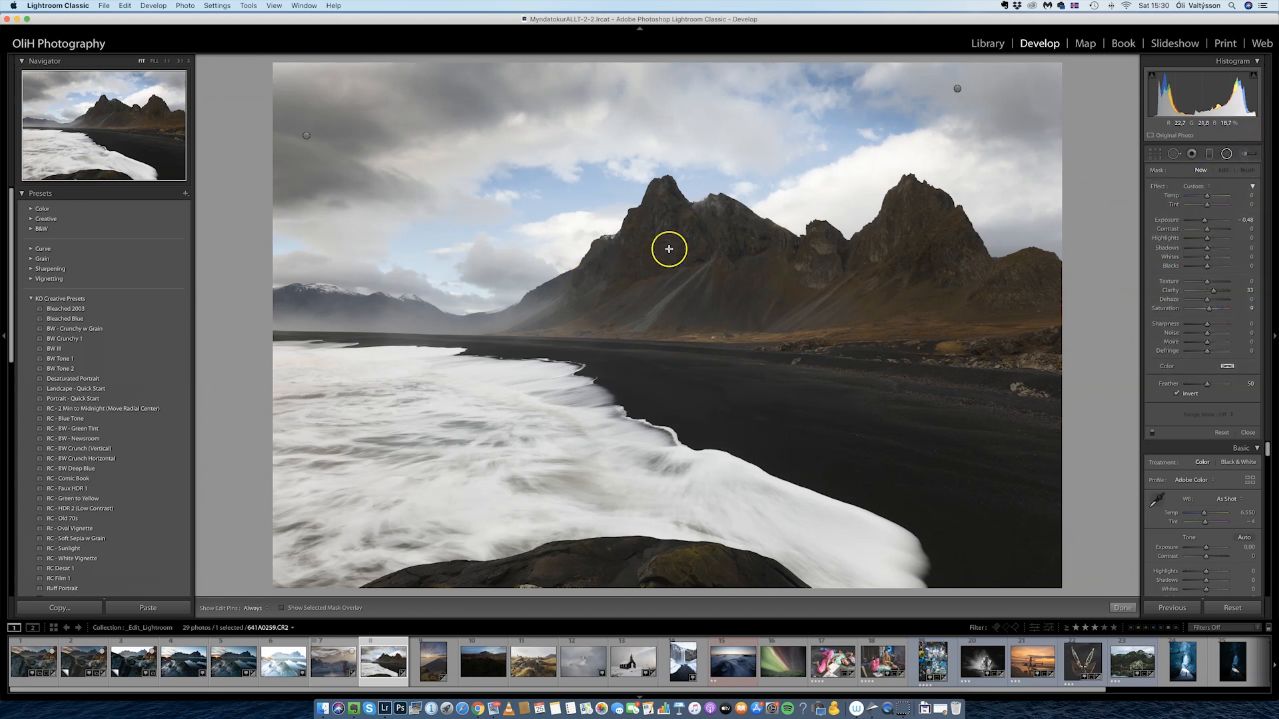
drag(668, 248, 1039, 395)
drag(879, 291, 951, 293)
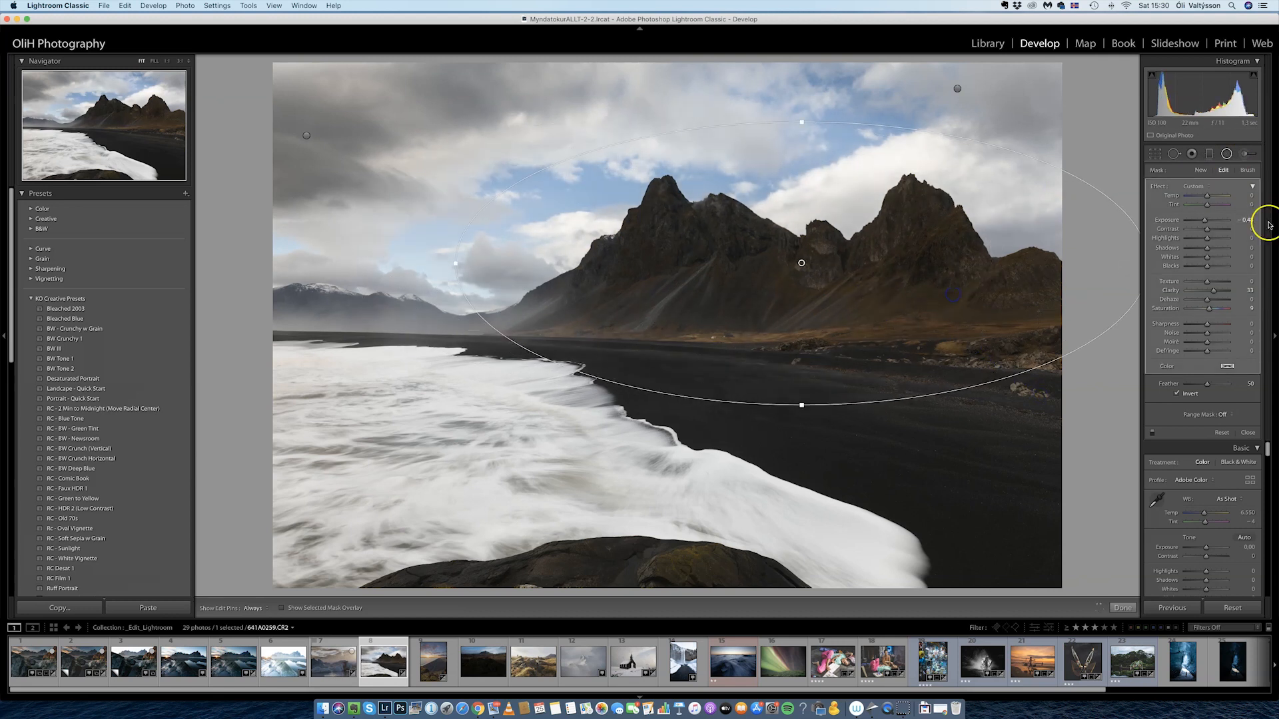
drag(1210, 222, 1214, 223)
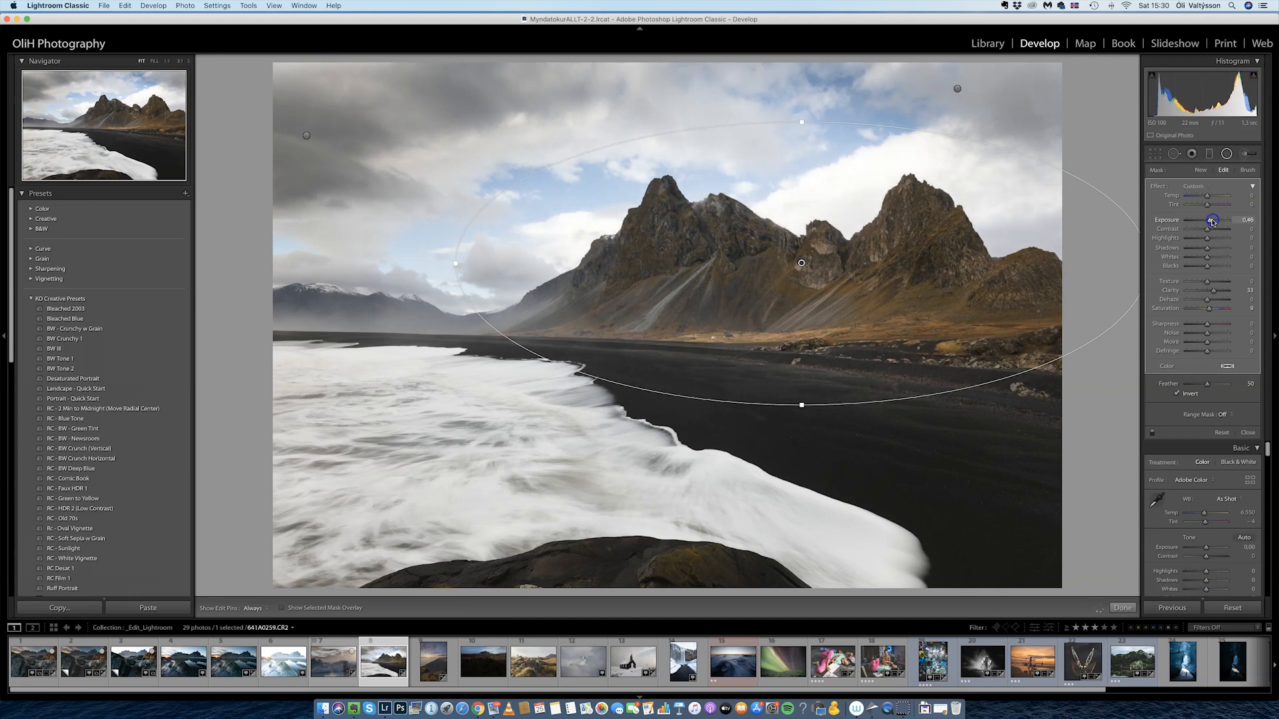
drag(754, 319, 764, 319)
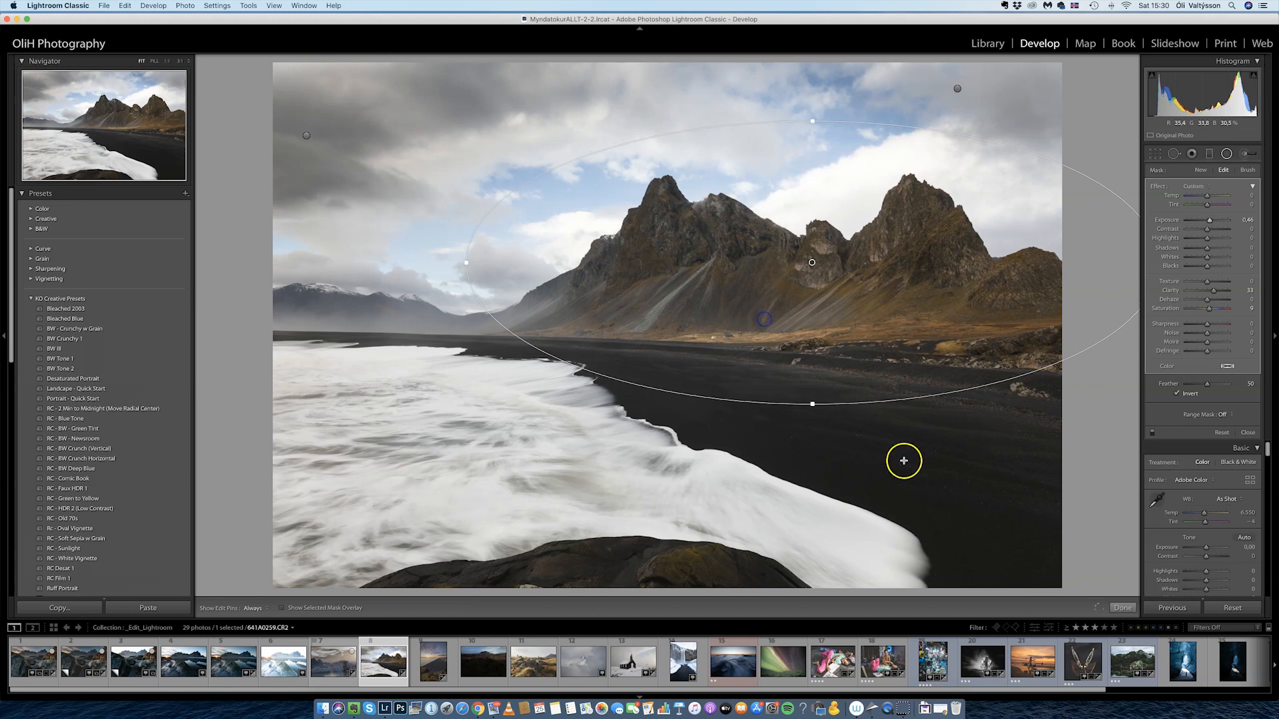
drag(811, 403, 836, 342)
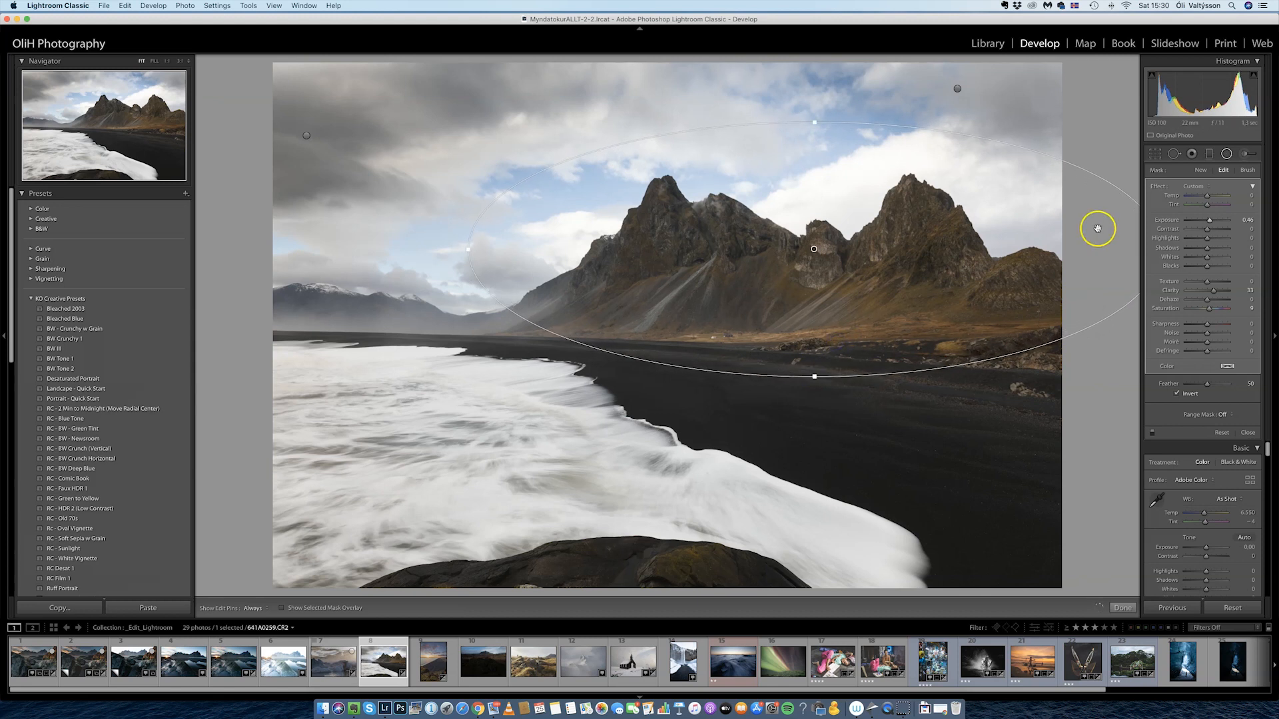
click(1226, 155)
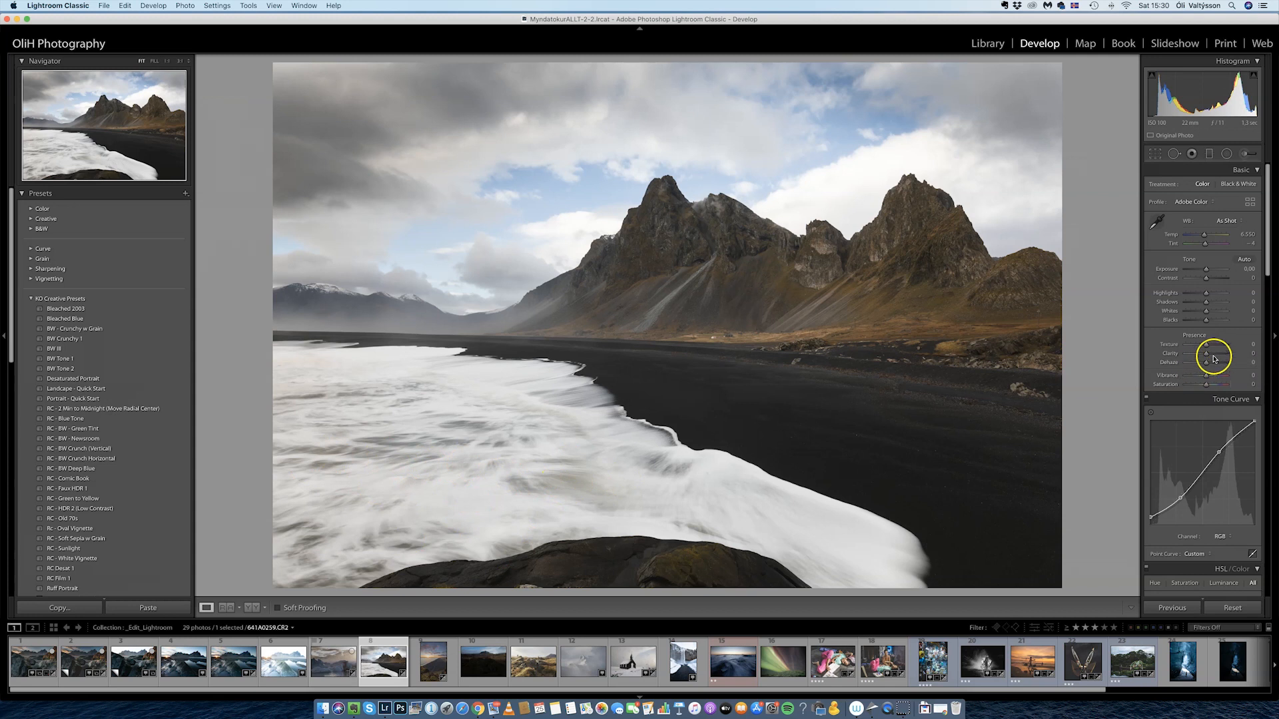
- Try a clarity of +51 on the whole photo and reset it
drag(1212, 353, 1216, 356)
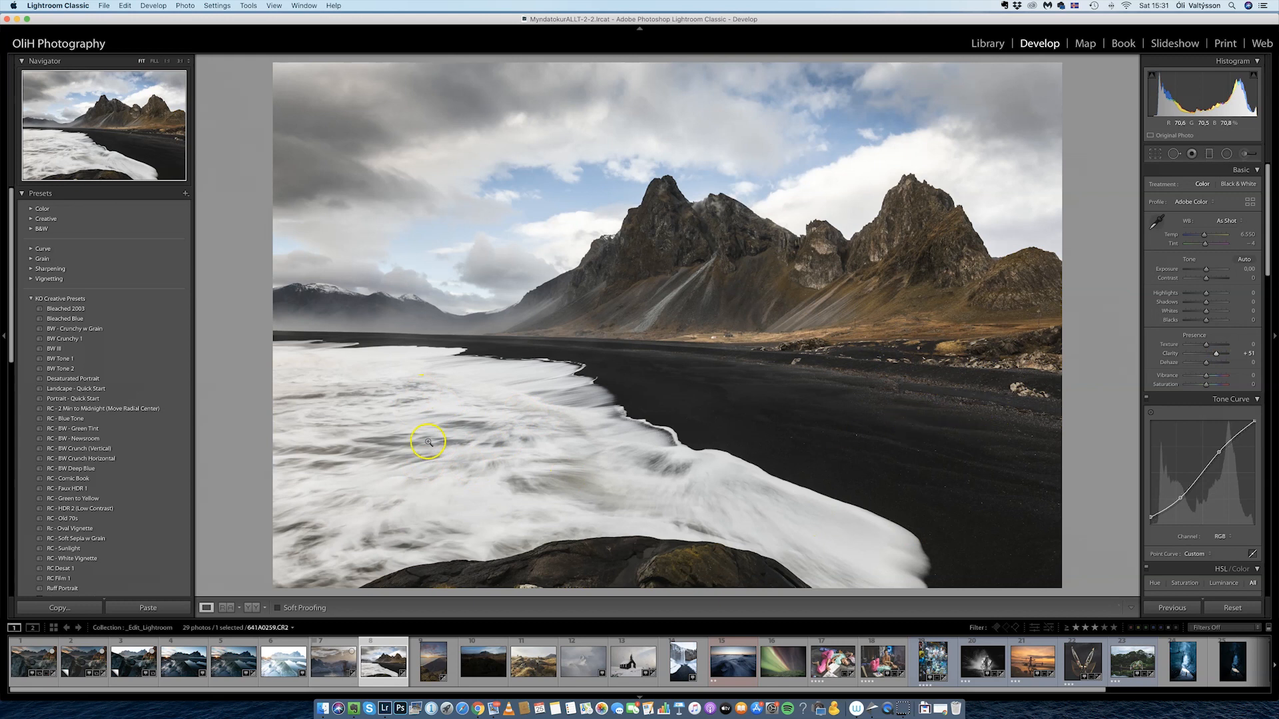
double_click(1216, 354)
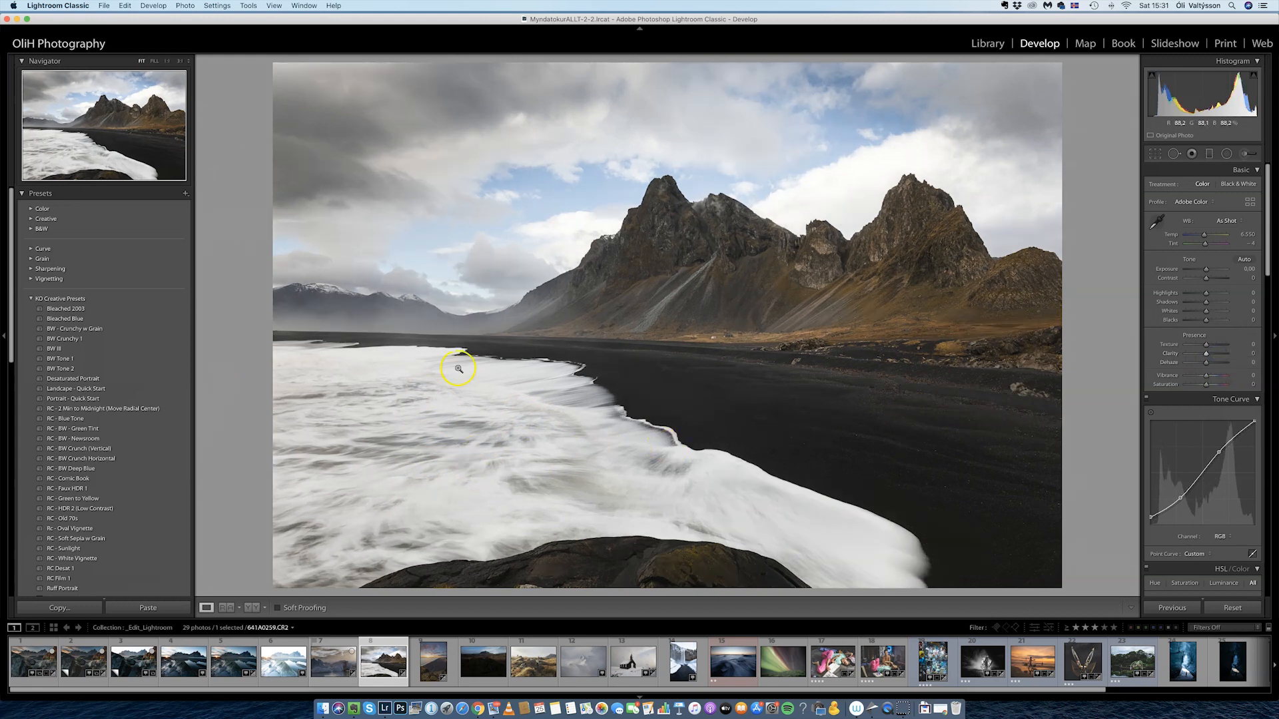
- Add a radial filter over the white waves and stretch, rotate and position its ellipse along the shoreline
click(1226, 154)
drag(371, 408, 738, 532)
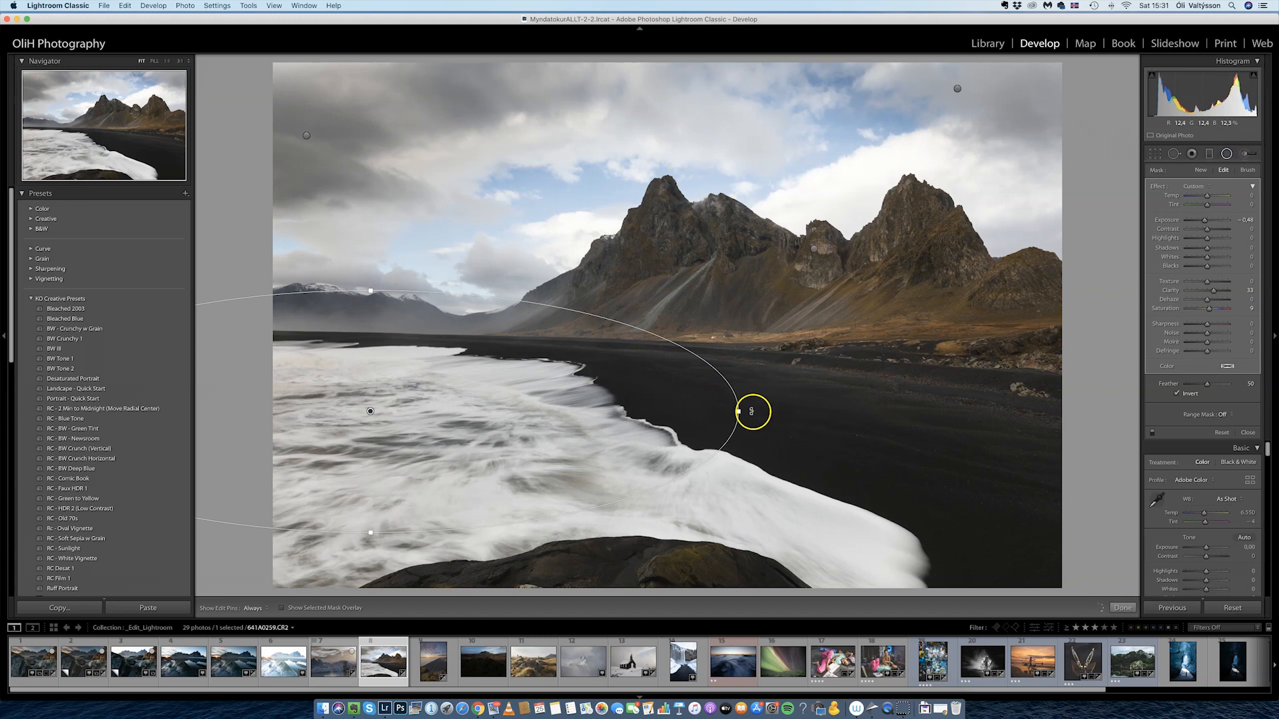
drag(761, 442, 767, 484)
drag(586, 424, 721, 459)
drag(868, 512, 982, 538)
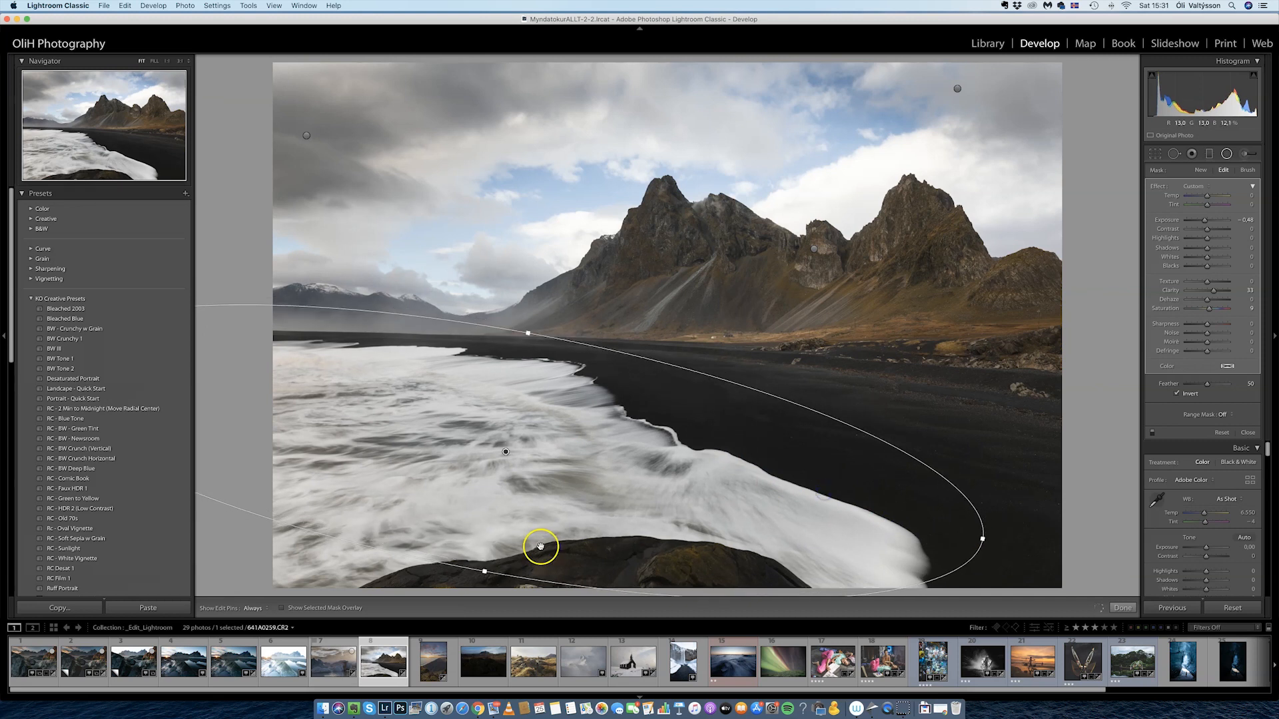
drag(493, 573, 490, 588)
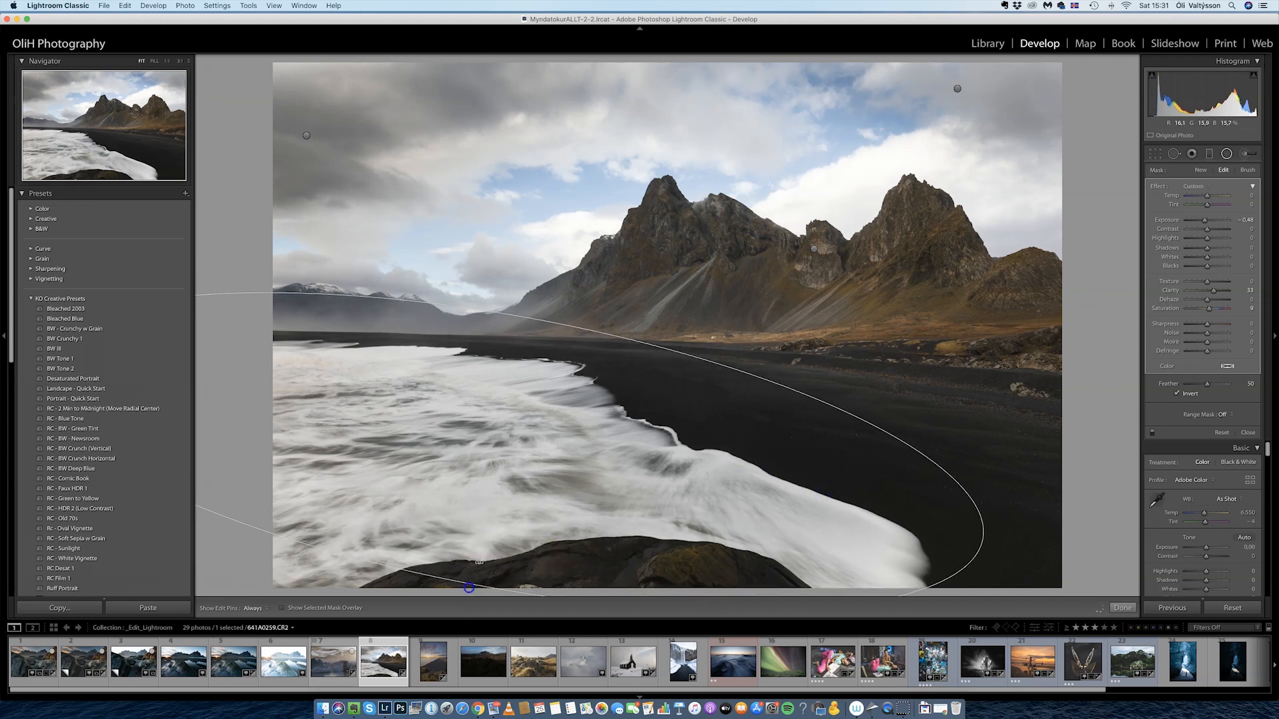
drag(550, 487, 536, 496)
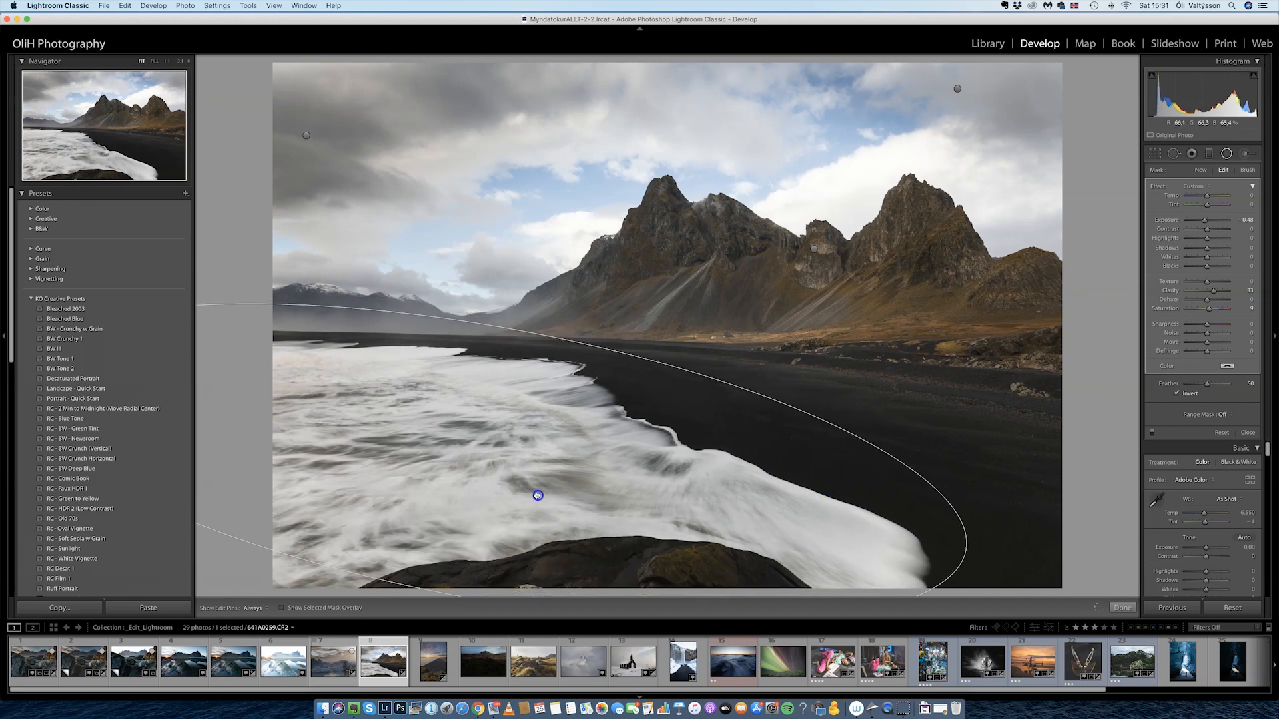
- Set the wave filter to exposure -0.44, clarity 35, dehaze 7 and saturation 0, and close the filter tool
drag(1214, 291, 1214, 294)
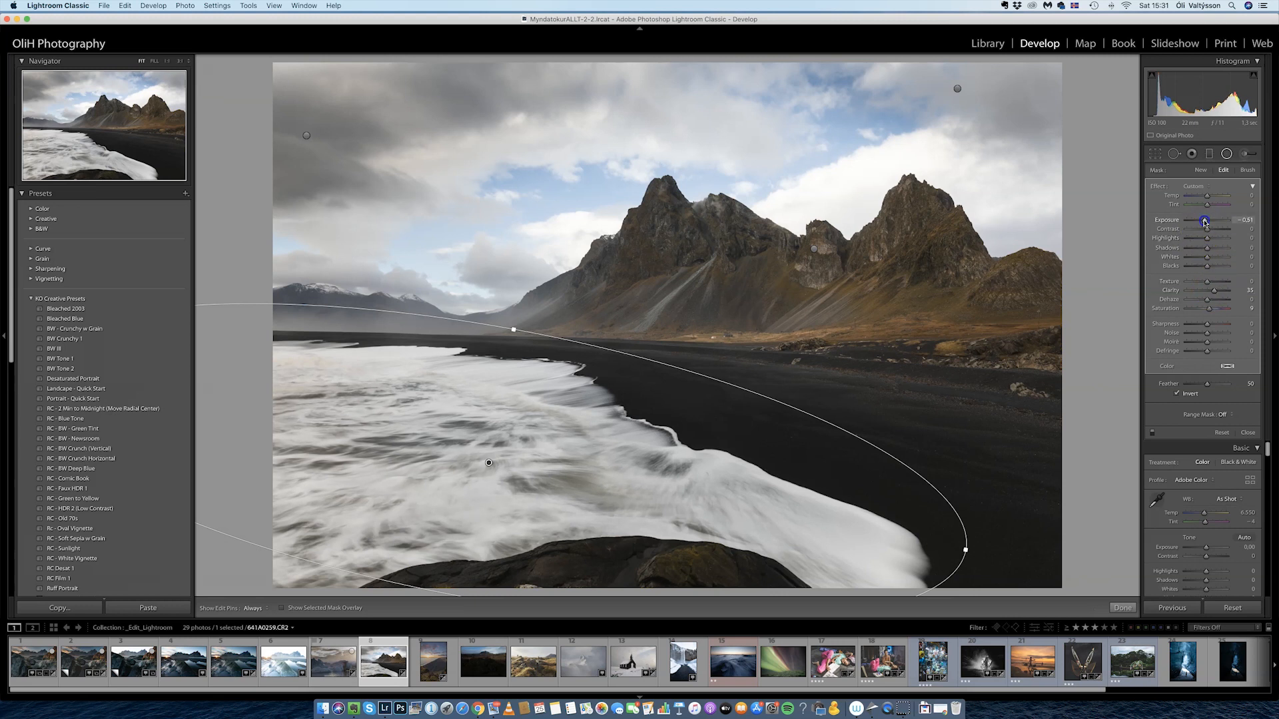
drag(1204, 222, 1205, 222)
click(1211, 310)
click(1206, 301)
drag(1209, 301, 1210, 301)
click(1226, 154)
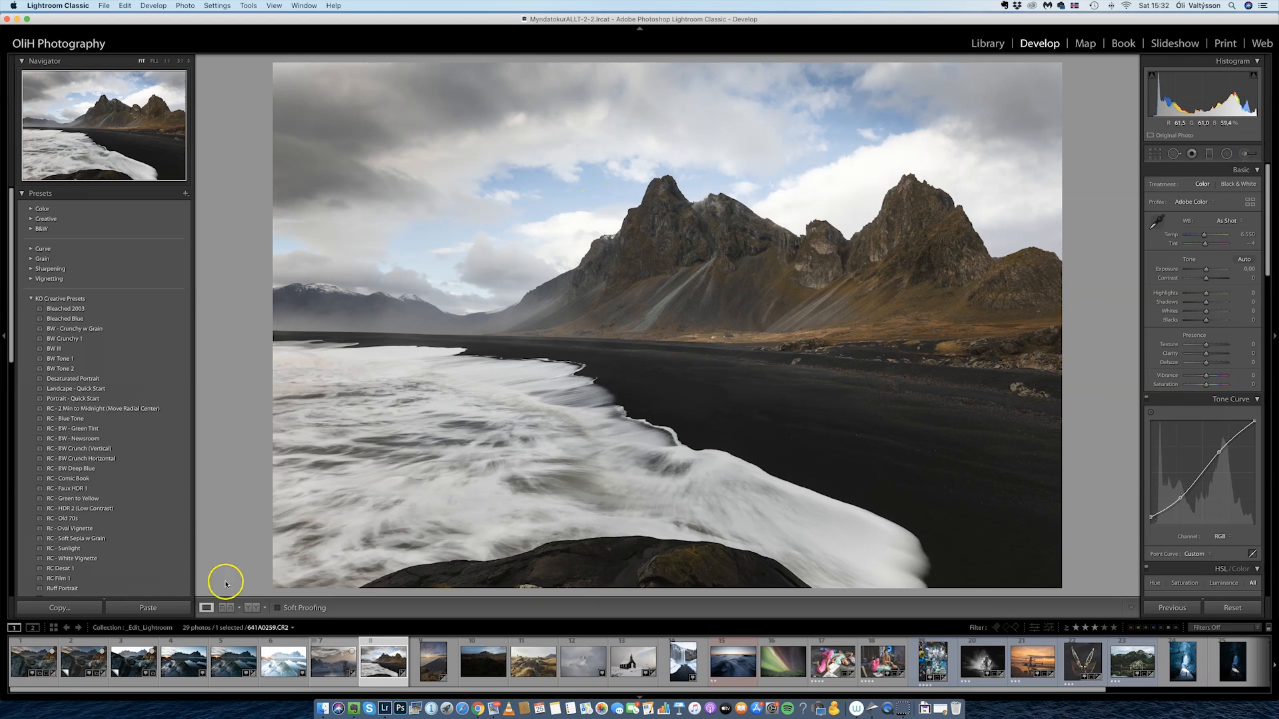
- Compare the beach photo before and after the edits side by side, and return to the single view
click(254, 610)
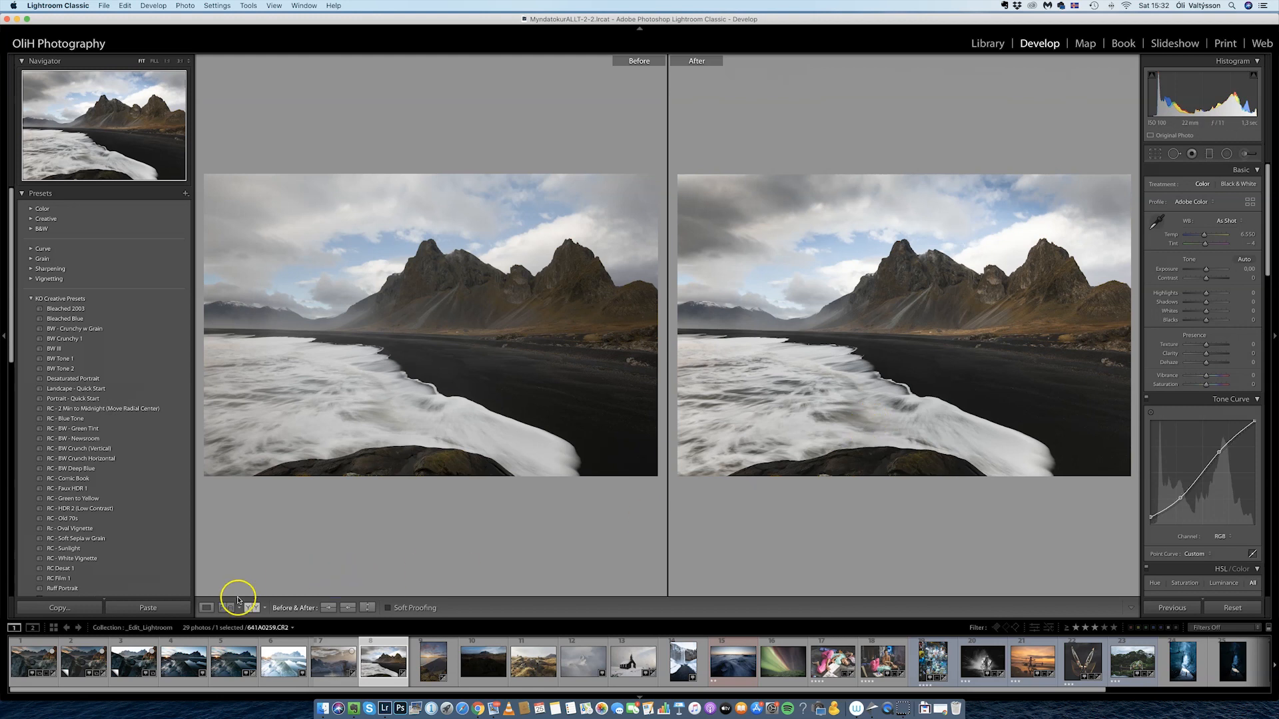
click(204, 606)
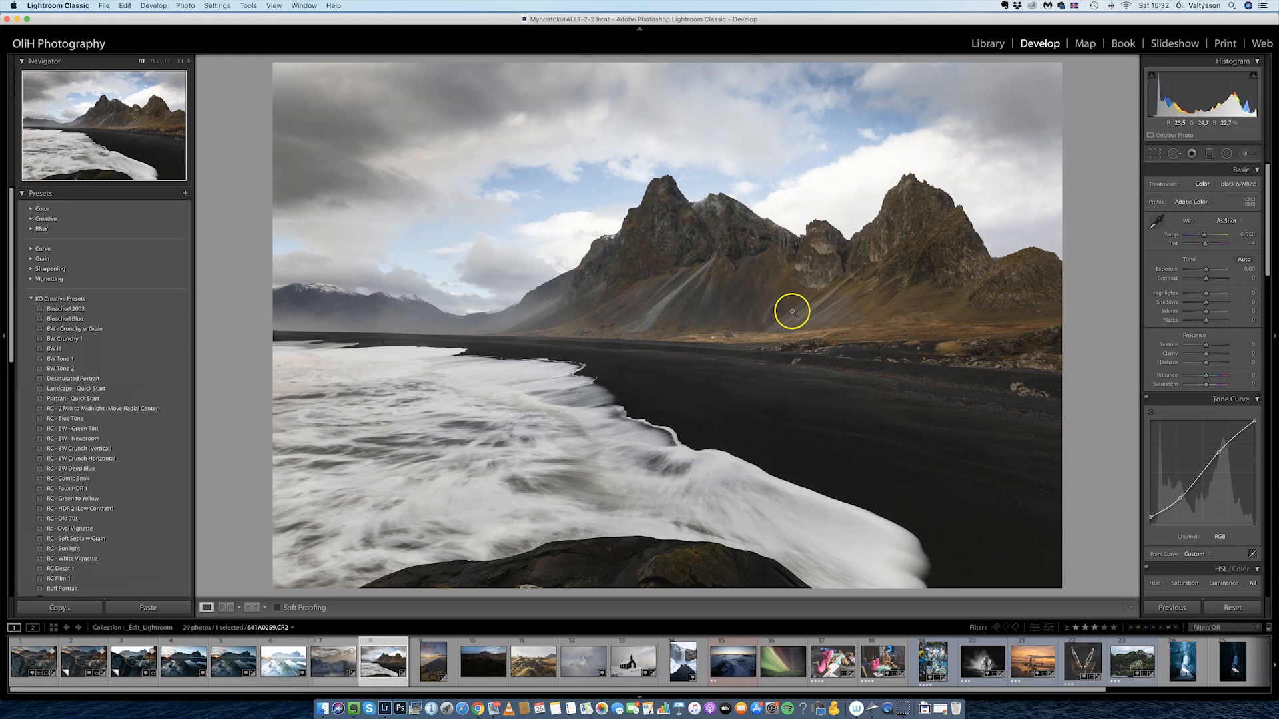
- Set the blue luminance to -43 and the blue hue to -12 for the sky
drag(1270, 257, 1259, 390)
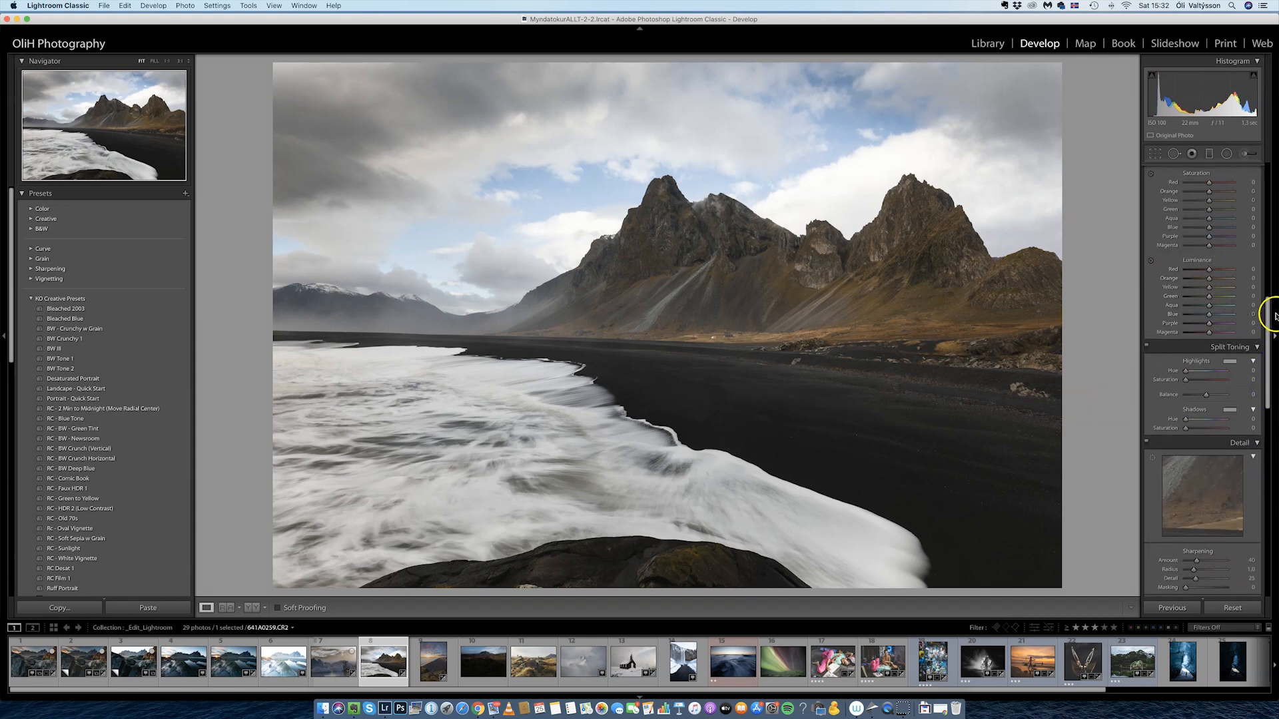
mouse_move(1265, 314)
mouse_down()
mouse_move(1263, 266)
mouse_move(1263, 319)
mouse_move(1259, 304)
mouse_up()
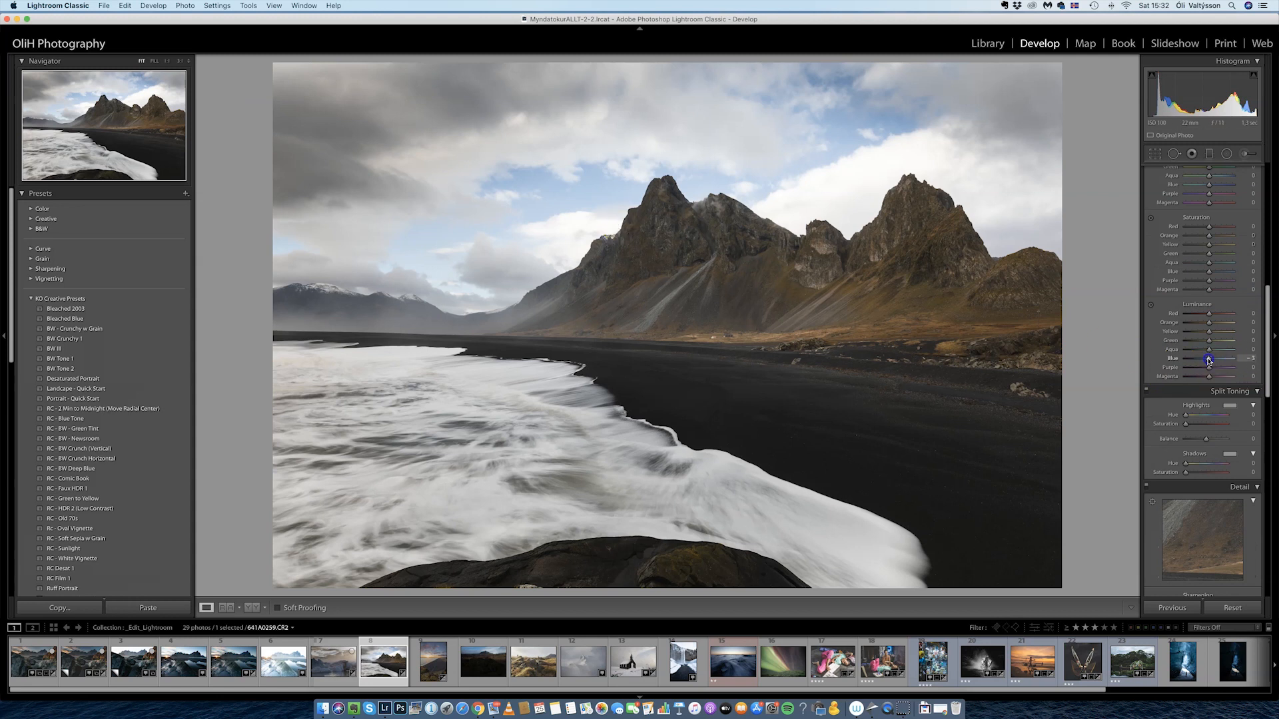
drag(1202, 360, 1201, 359)
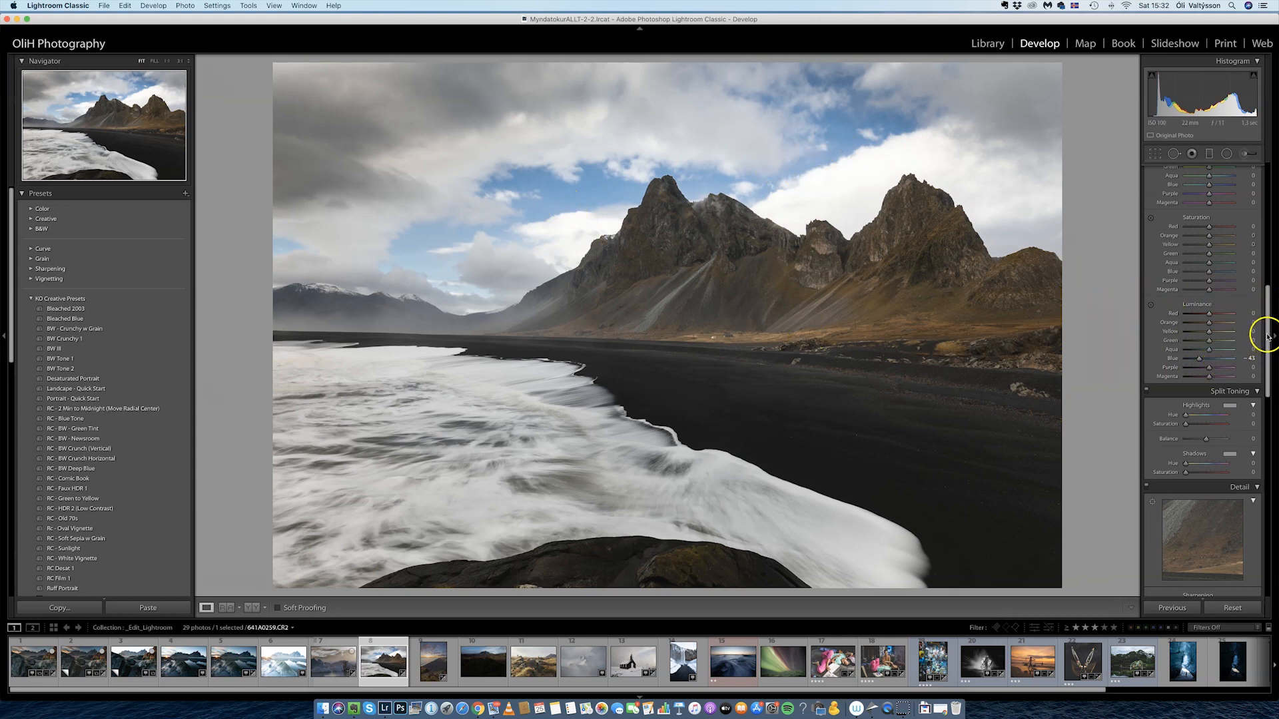
drag(1266, 331, 1266, 310)
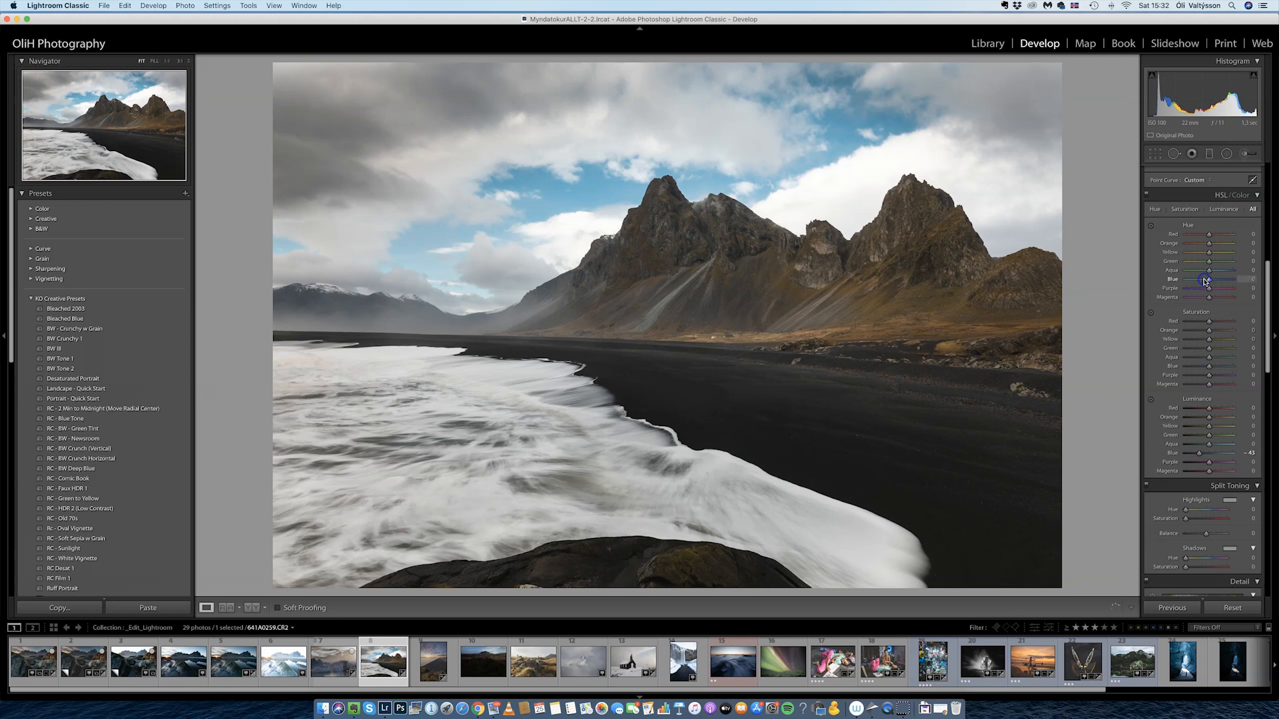
click(1059, 283)
drag(1209, 279, 1209, 280)
- Reopen the wave filter, lower its clarity to 30, reset its dehaze to 0 and close the filter tool
drag(1272, 293, 1272, 193)
click(1225, 153)
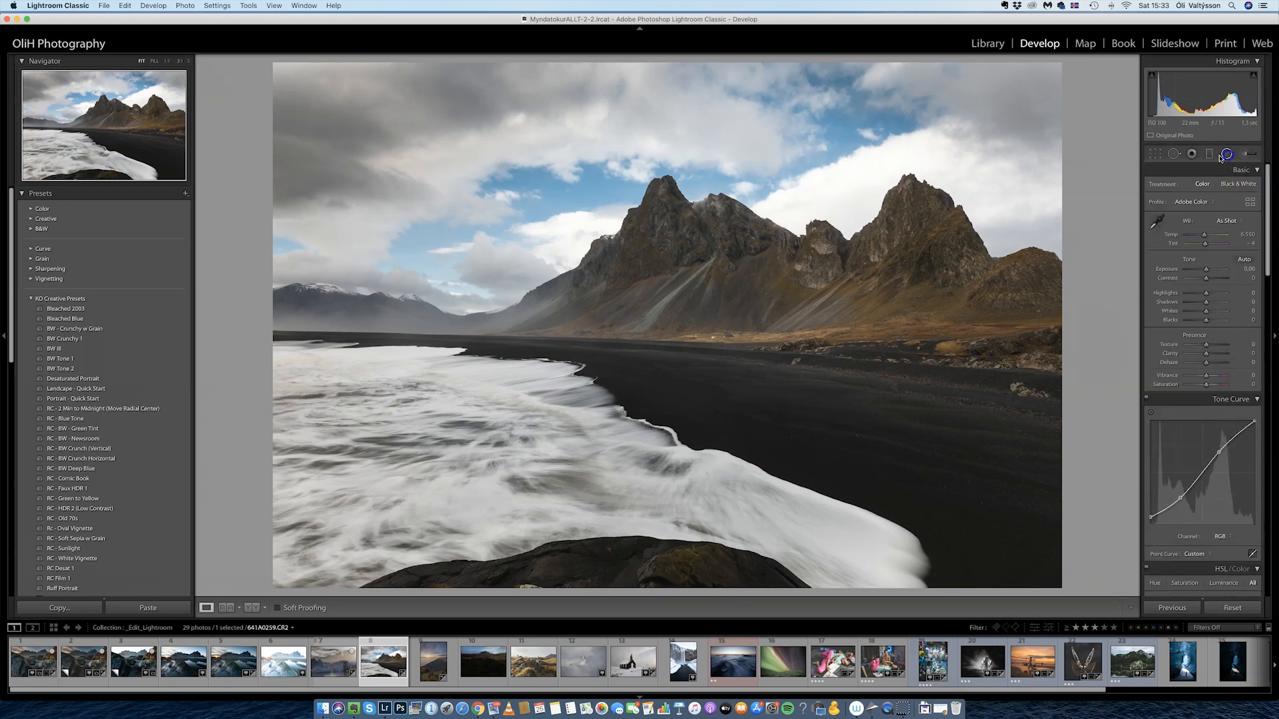
click(489, 462)
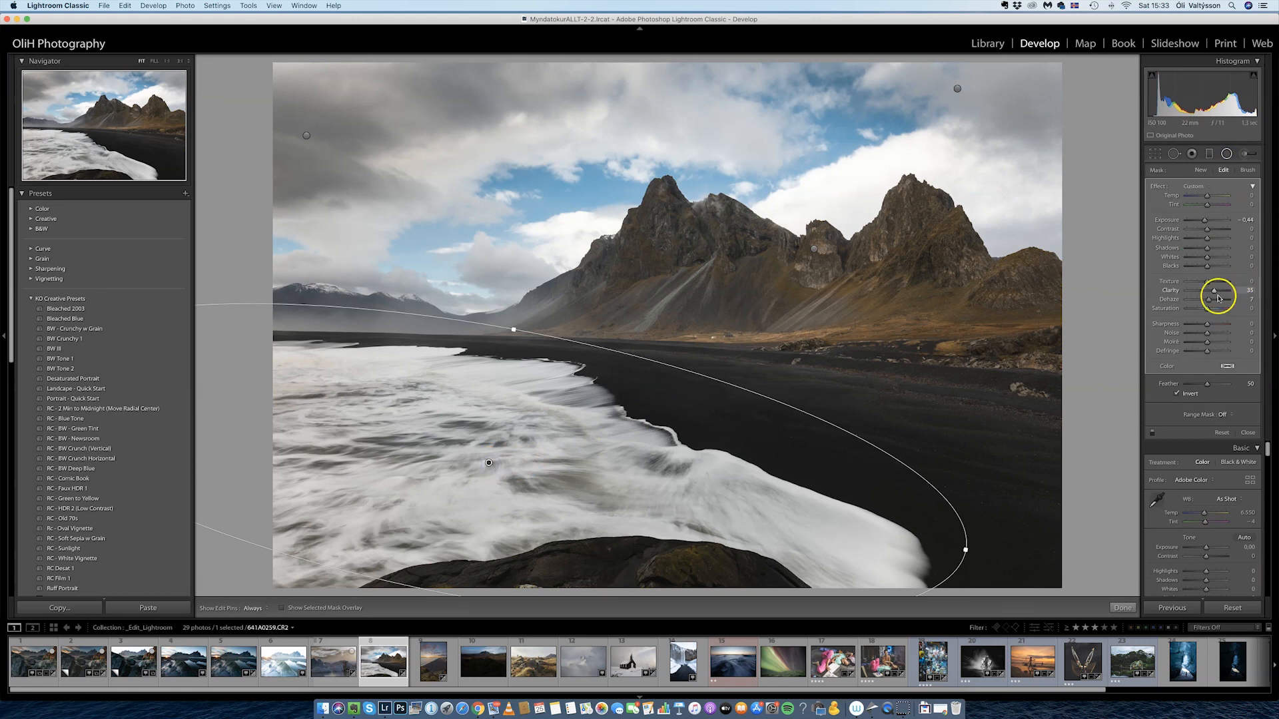
drag(1213, 294, 1213, 294)
click(1206, 240)
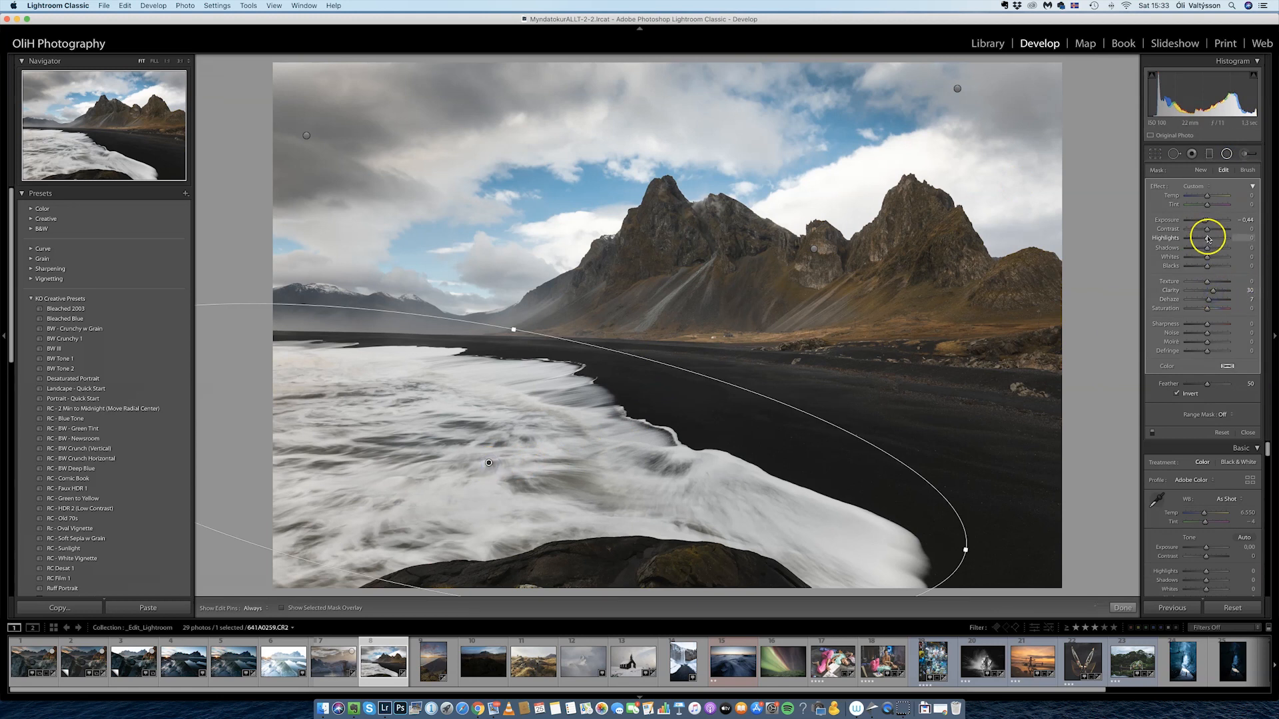
click(1209, 301)
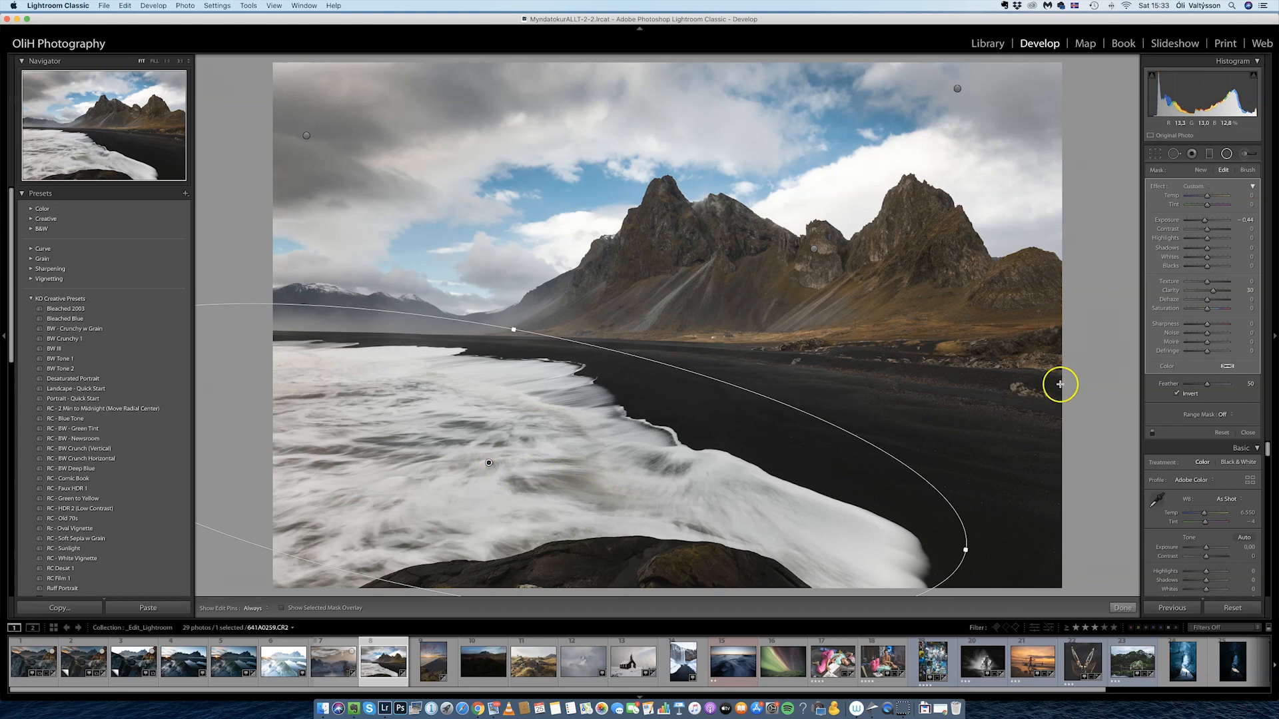
click(1226, 153)
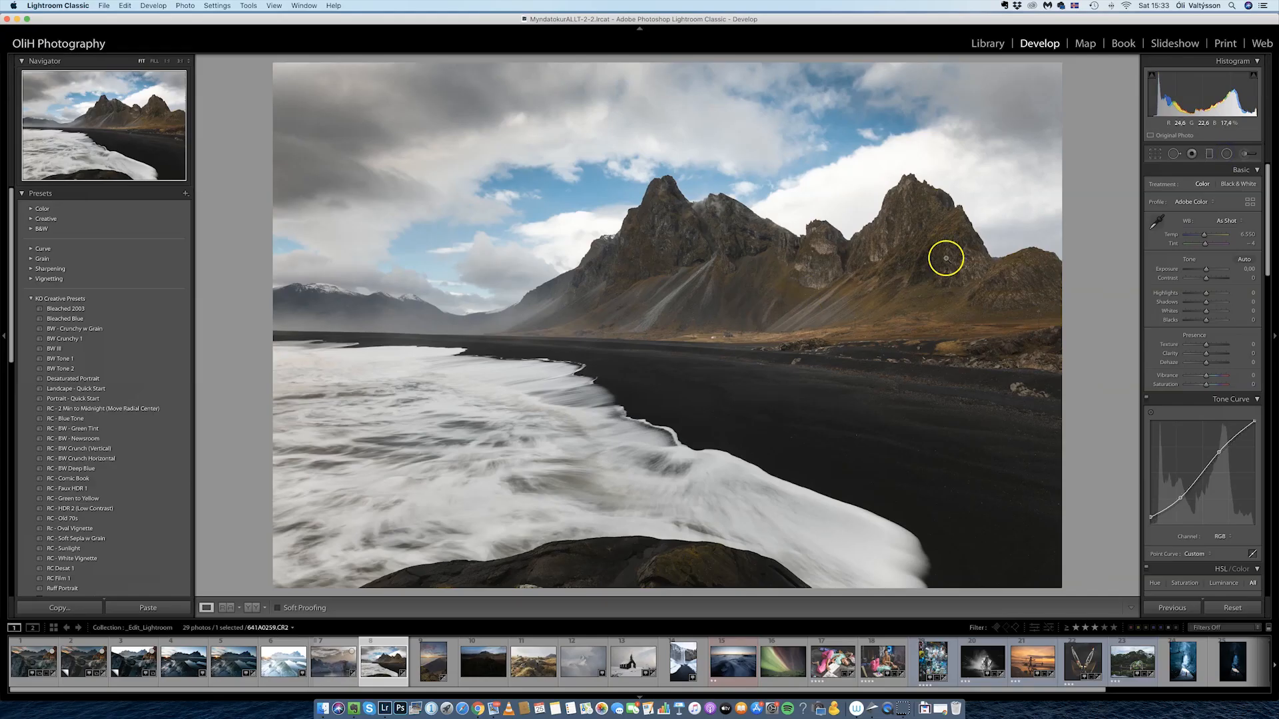
- Raise the orange luminance to about 52 and increase the yellow luminance to brighten the mountain slopes
scroll(1150, 340, down, 5)
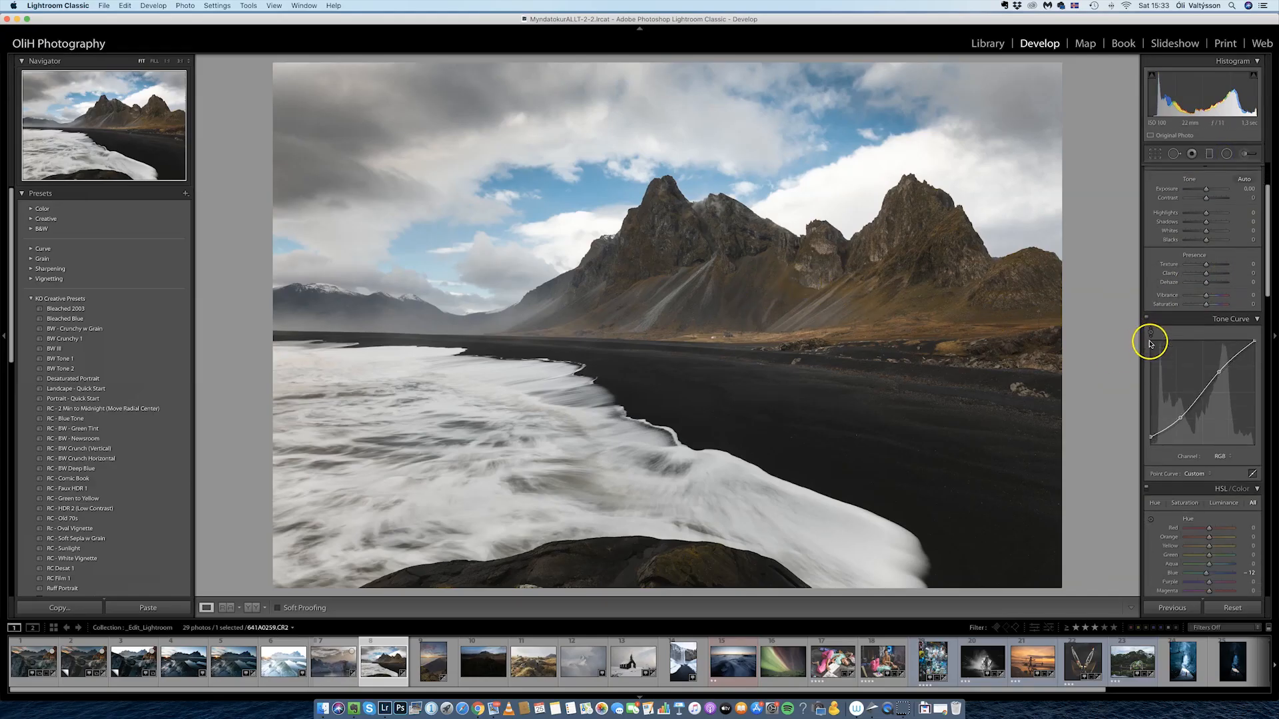
scroll(1150, 341, down, 8)
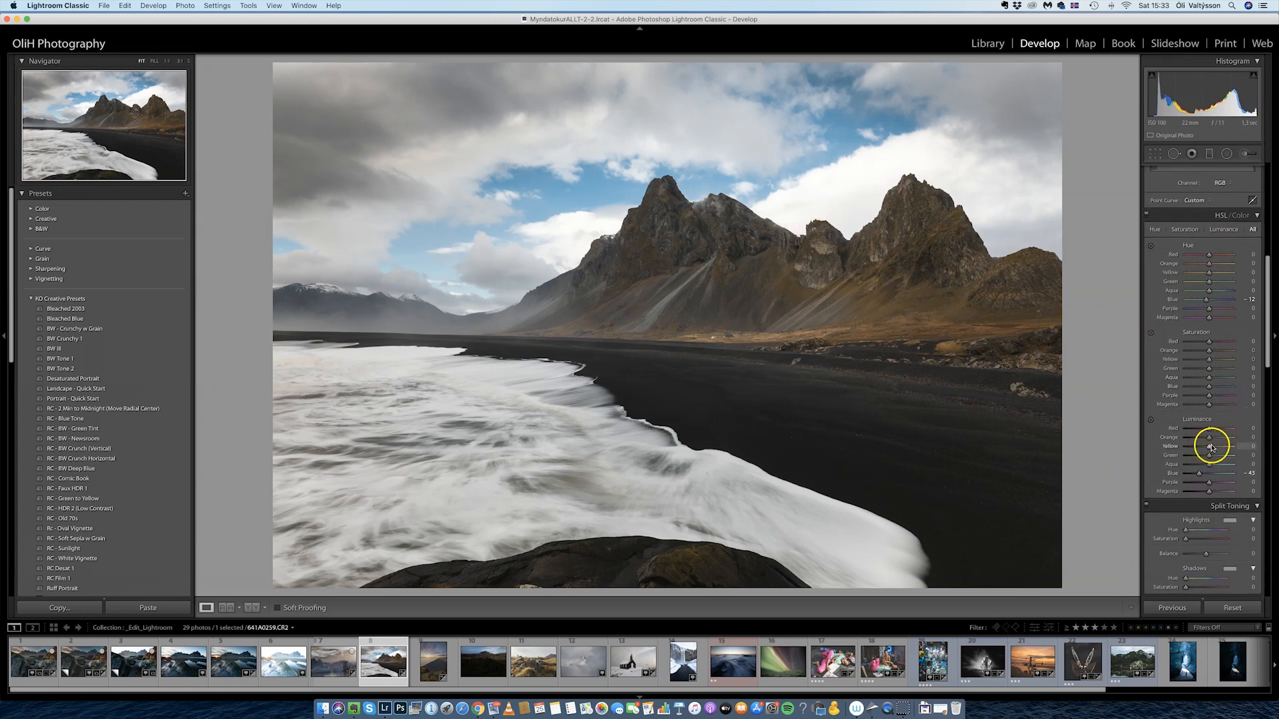
drag(1210, 439, 1212, 438)
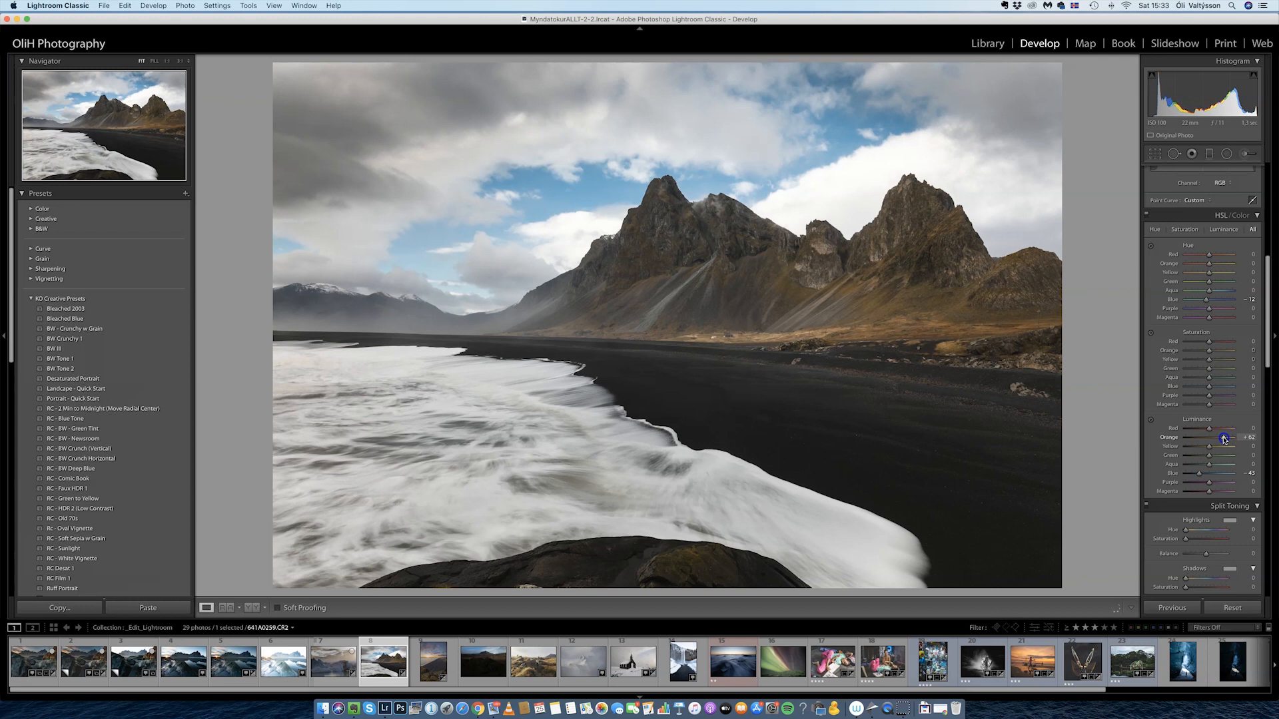
drag(1210, 449, 1218, 458)
- Compare the before and after versions side by side, examining the mountain, sky and shoreline up close
drag(1268, 324, 1274, 167)
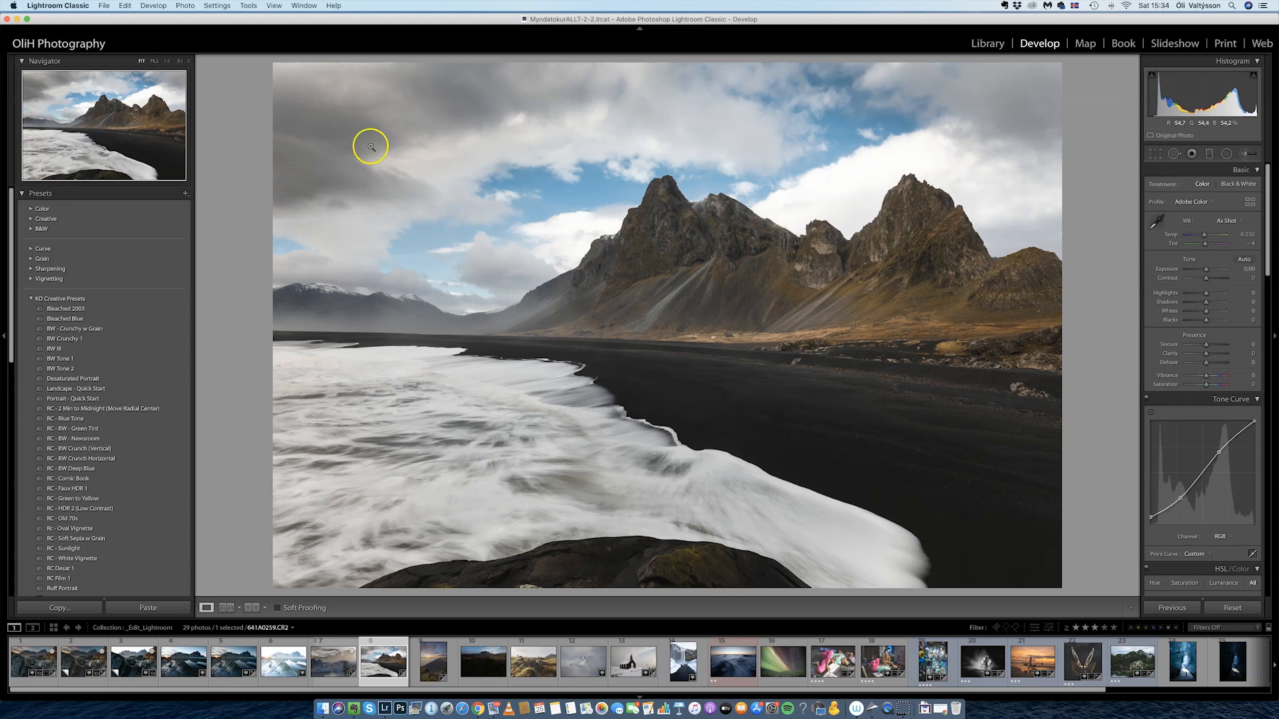
click(252, 607)
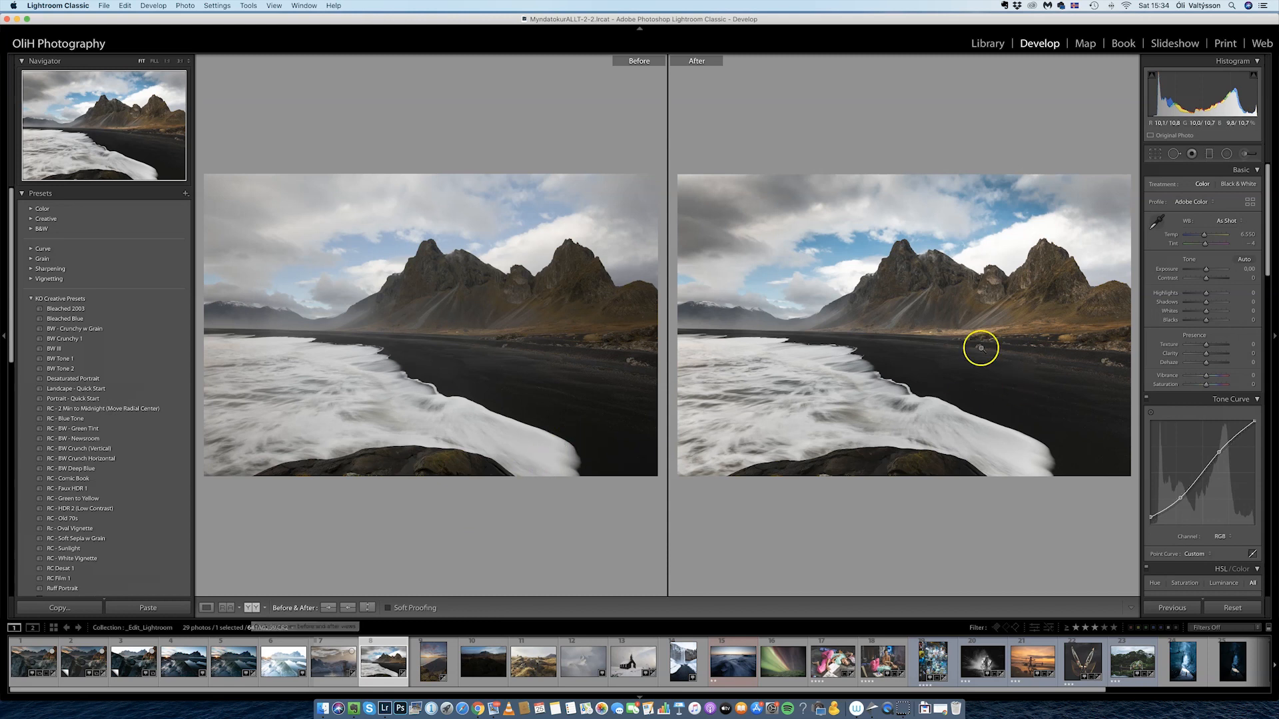
click(933, 324)
drag(842, 325, 1019, 437)
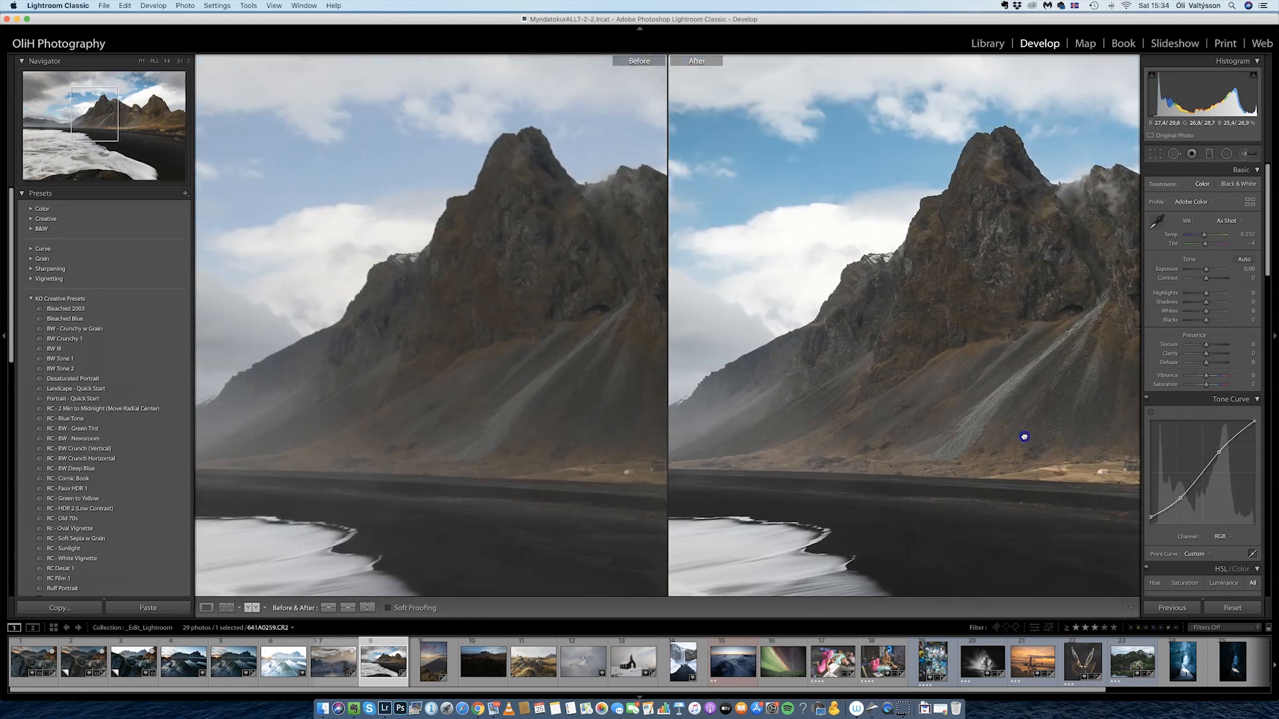
drag(933, 386, 1061, 331)
click(902, 428)
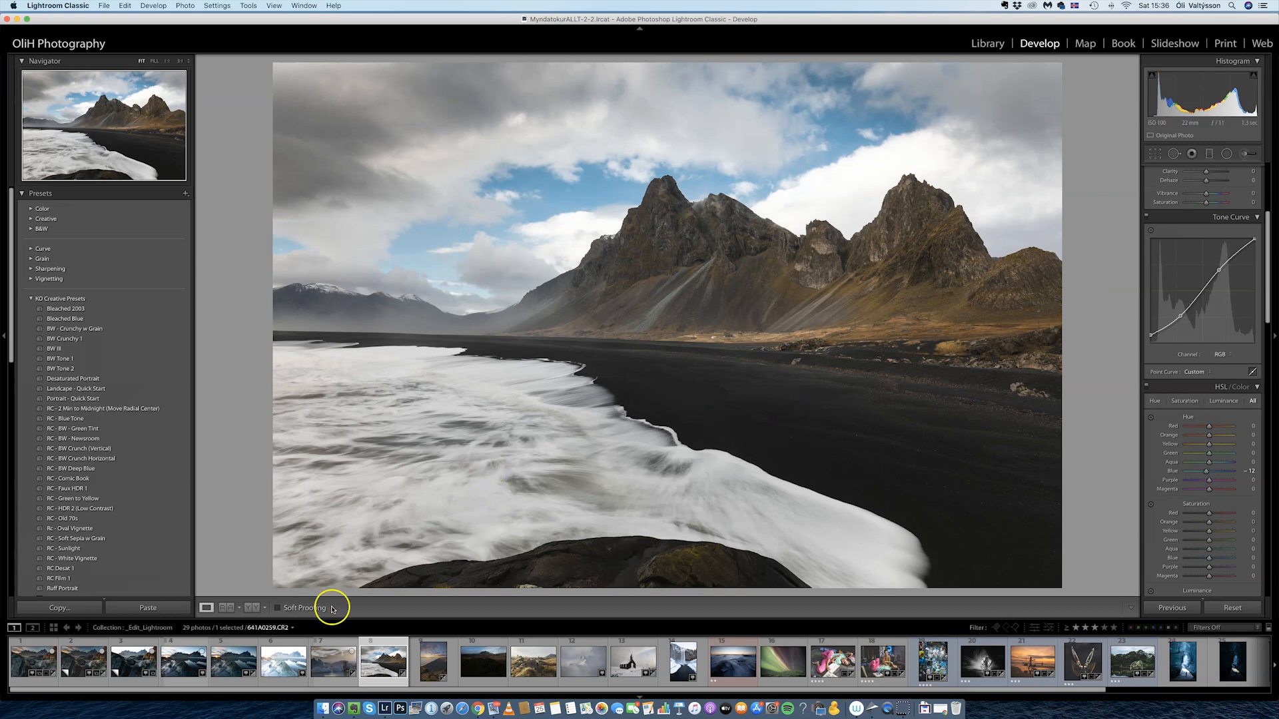
- Open the photo of the person in pink trousers drawing with a foot and reset all its edits
click(819, 669)
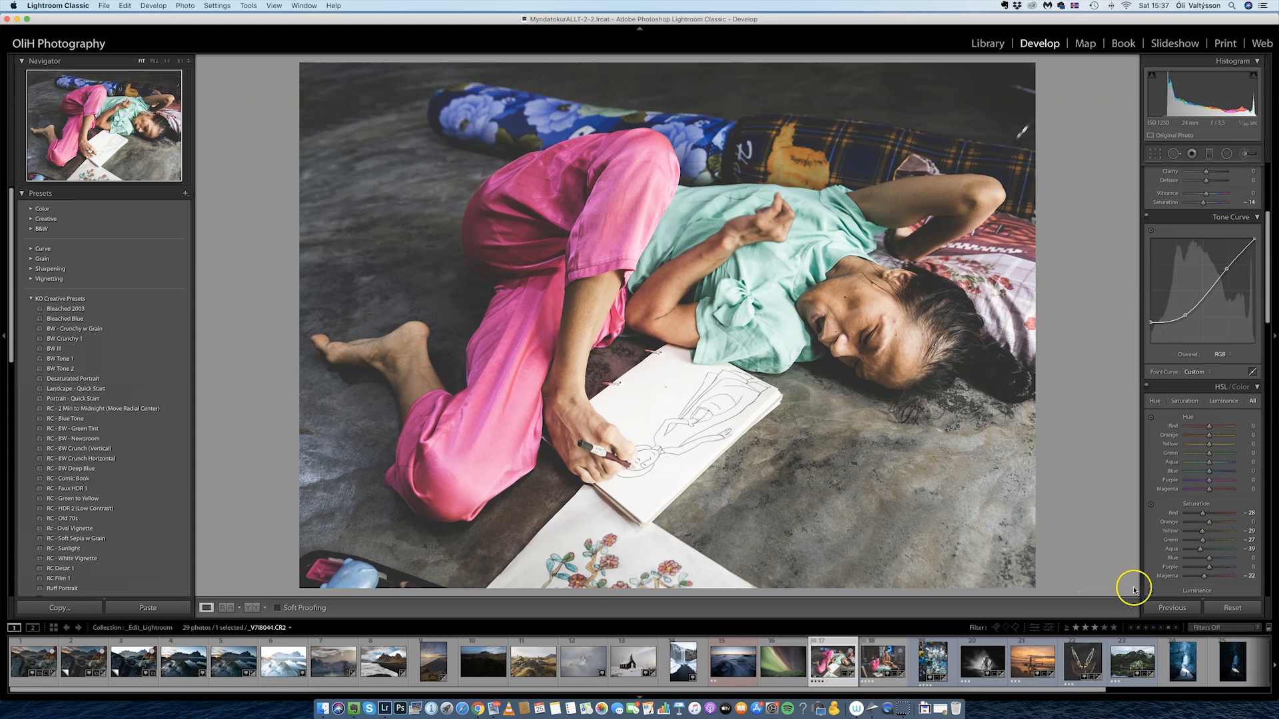
click(1232, 608)
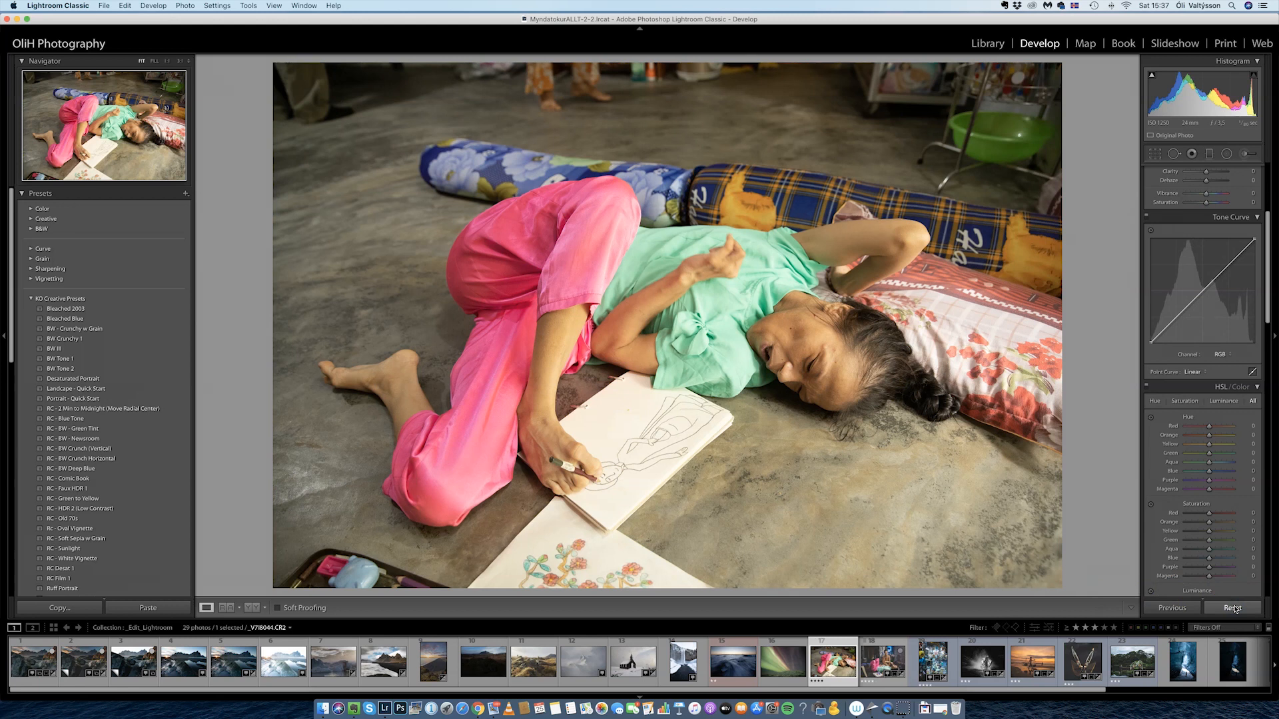
- Undo the reset on the portrait, and reset the edits of the night market photo and restore them for comparison
key(super+z)
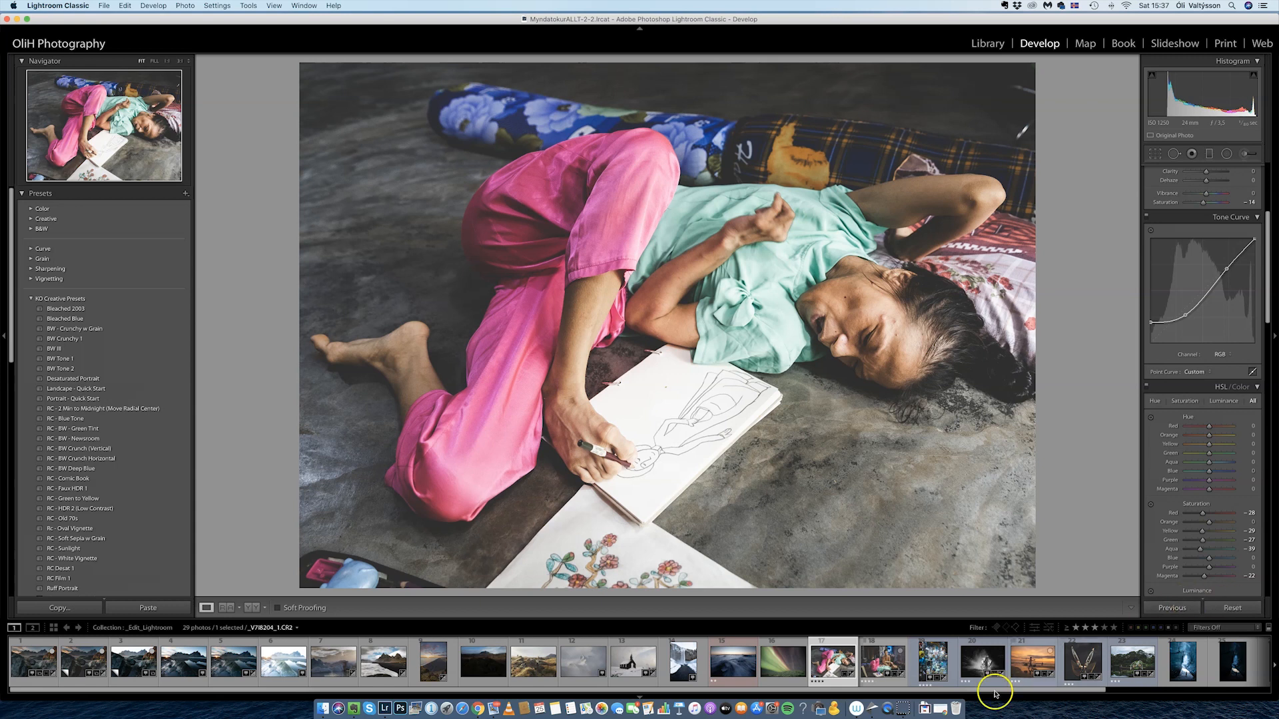
click(933, 661)
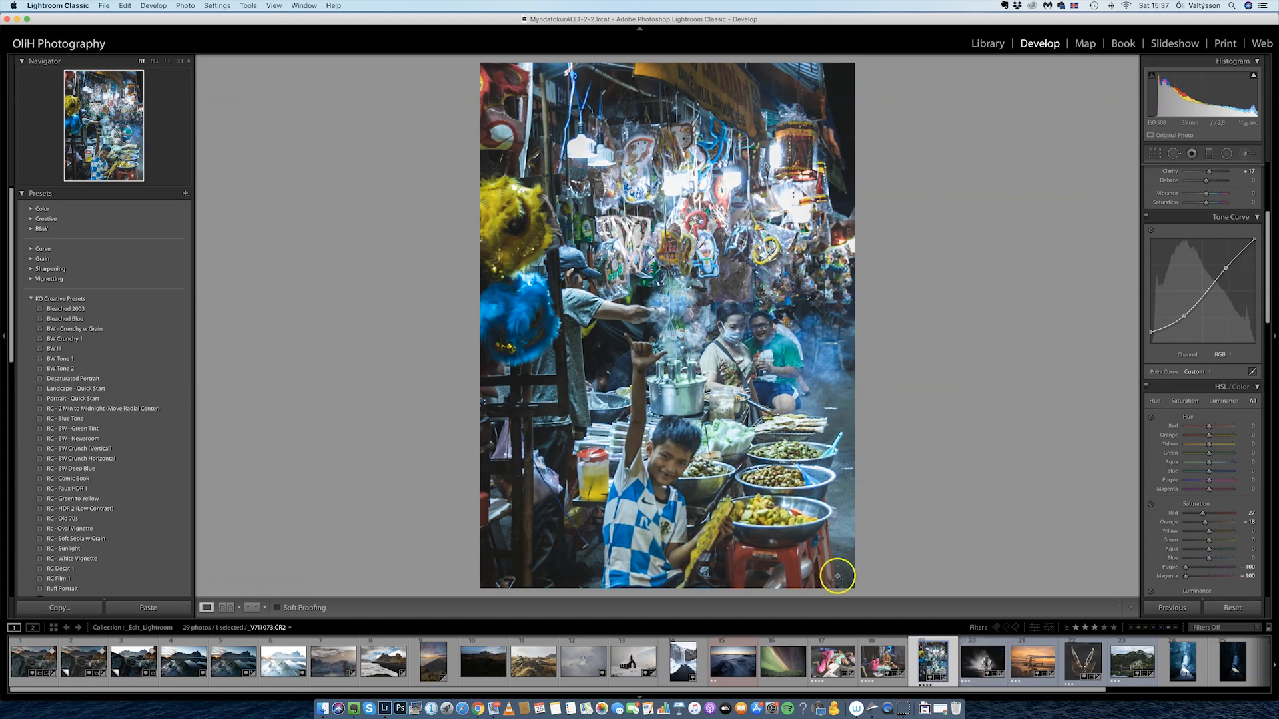
click(1234, 607)
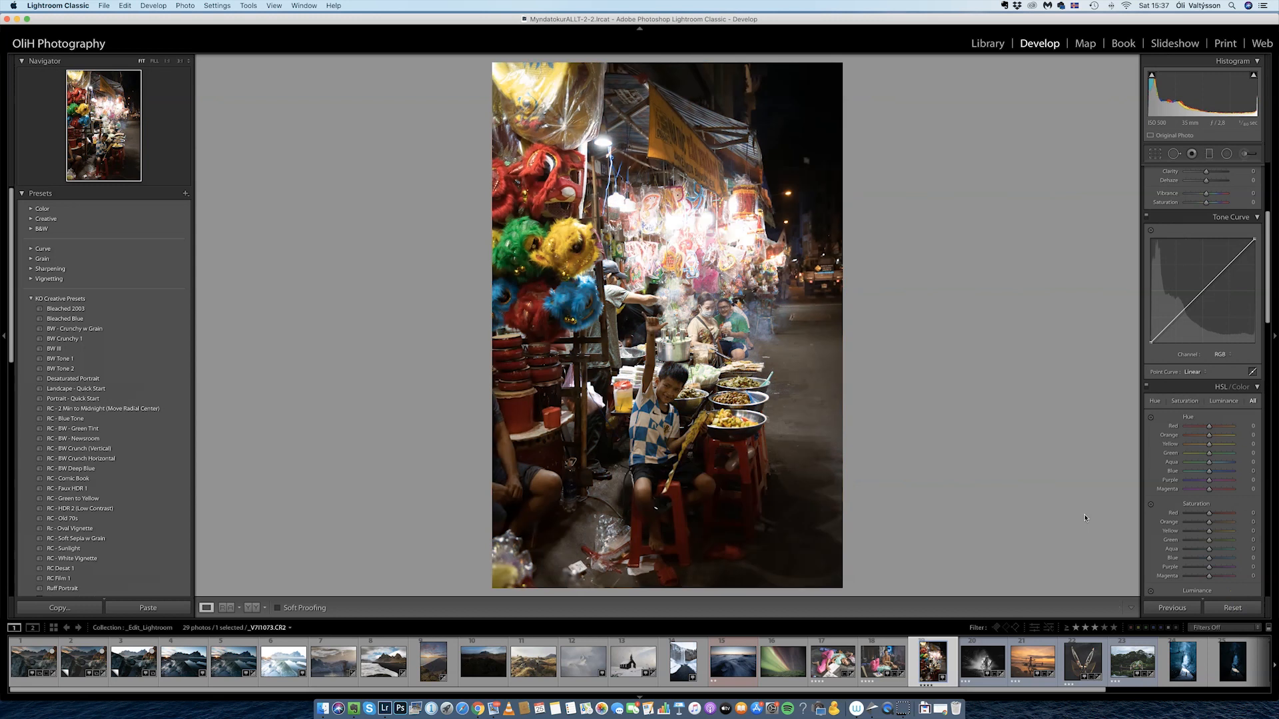
key(super+z)
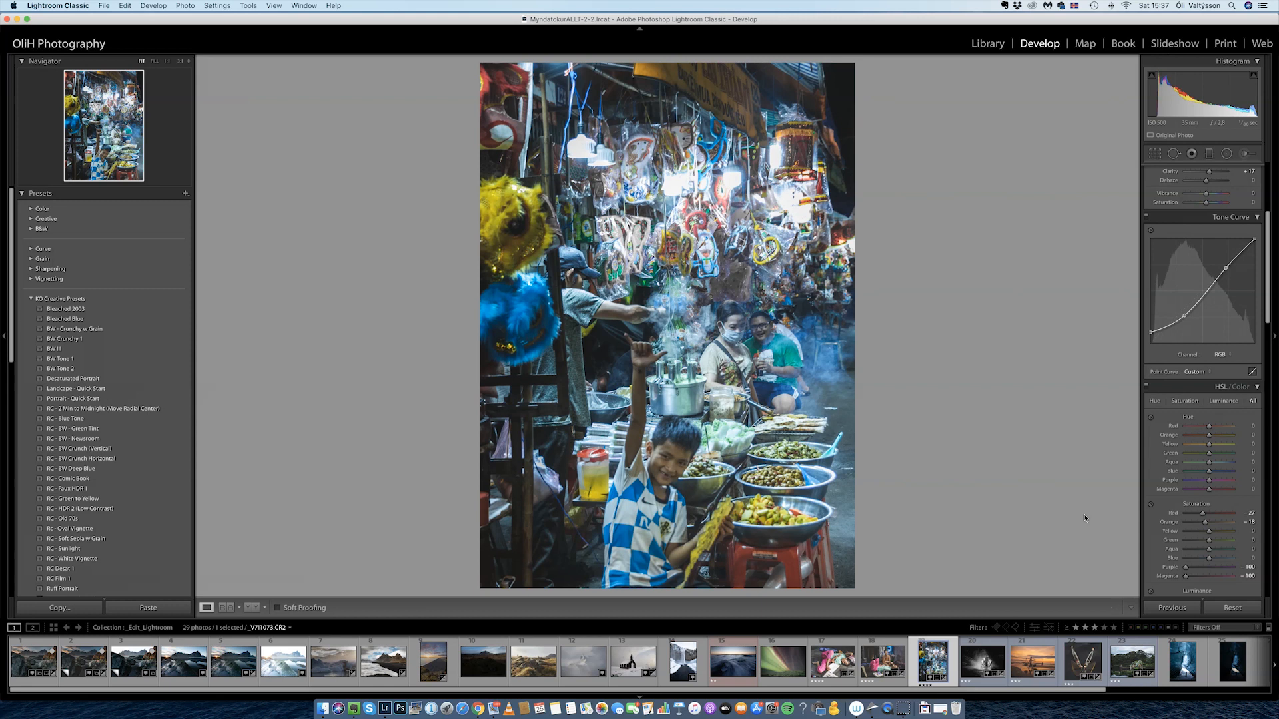
- Reset the black-and-white bull race photo to compare it with the original, and undo the reset
click(973, 660)
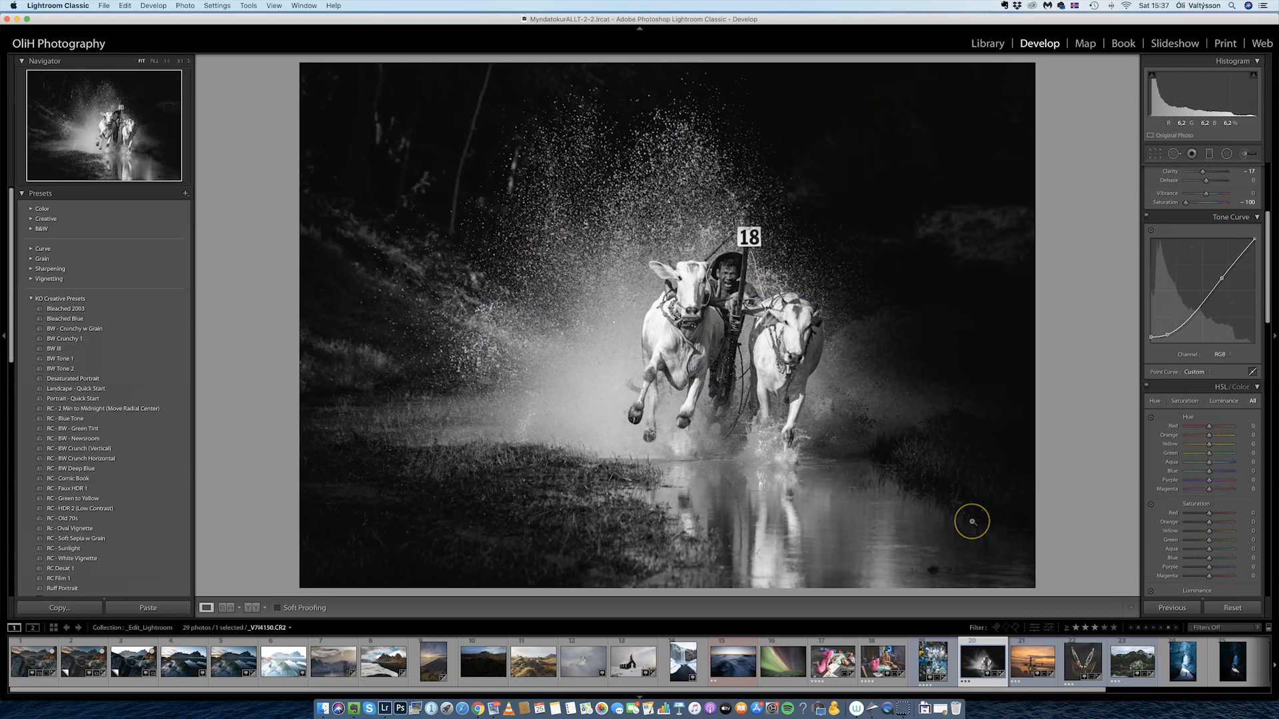
click(1233, 608)
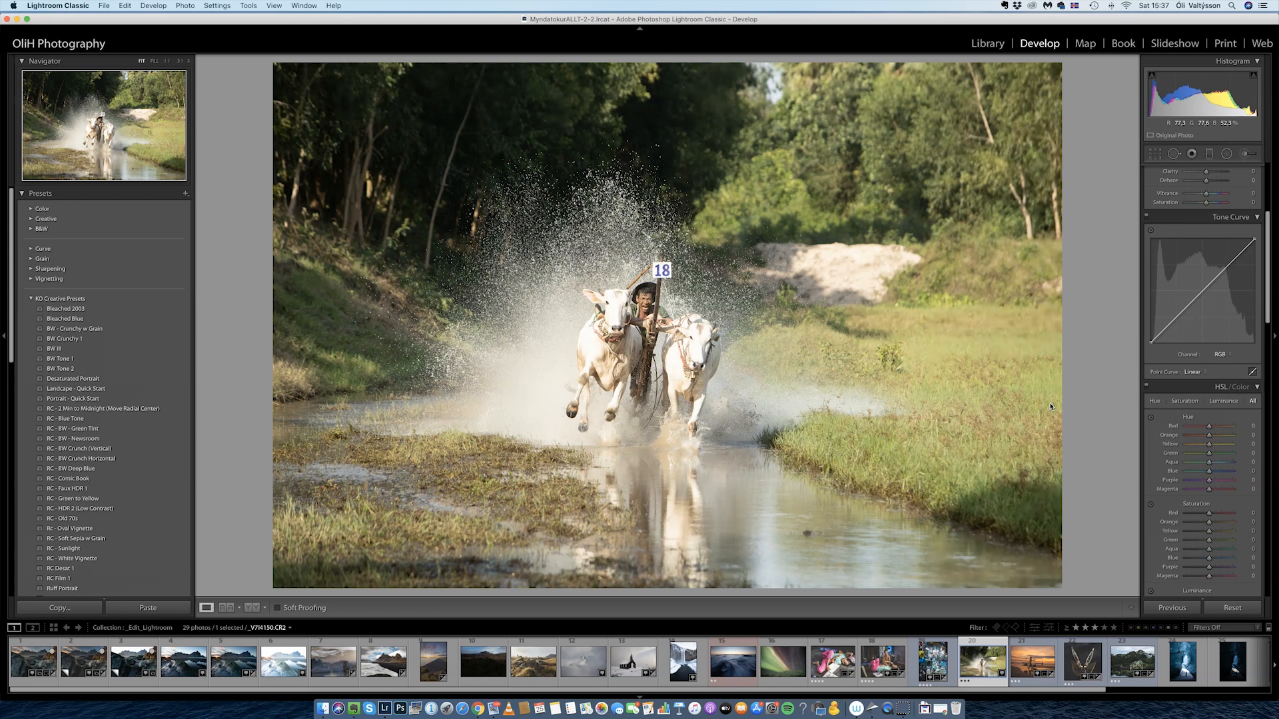
key(super+z)
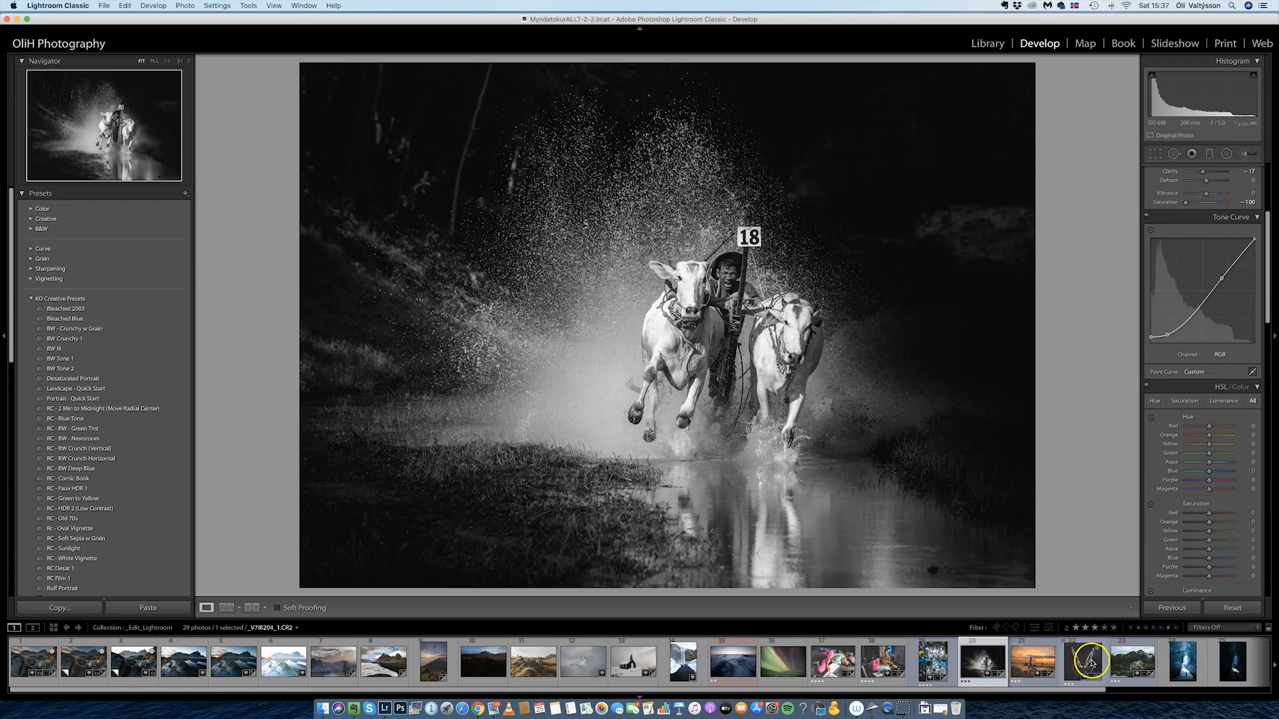
- Reset the photo of fishermen splashing water on the river to compare it with the original, and undo the reset
click(1125, 661)
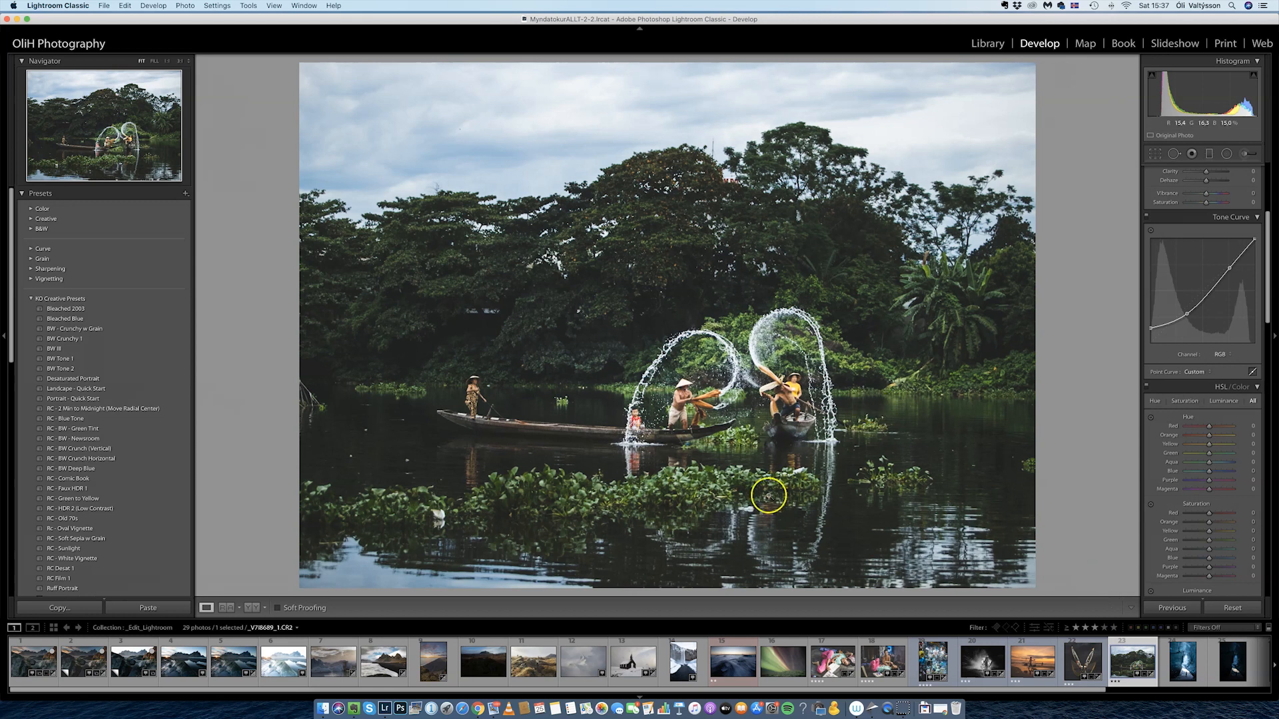
click(1231, 607)
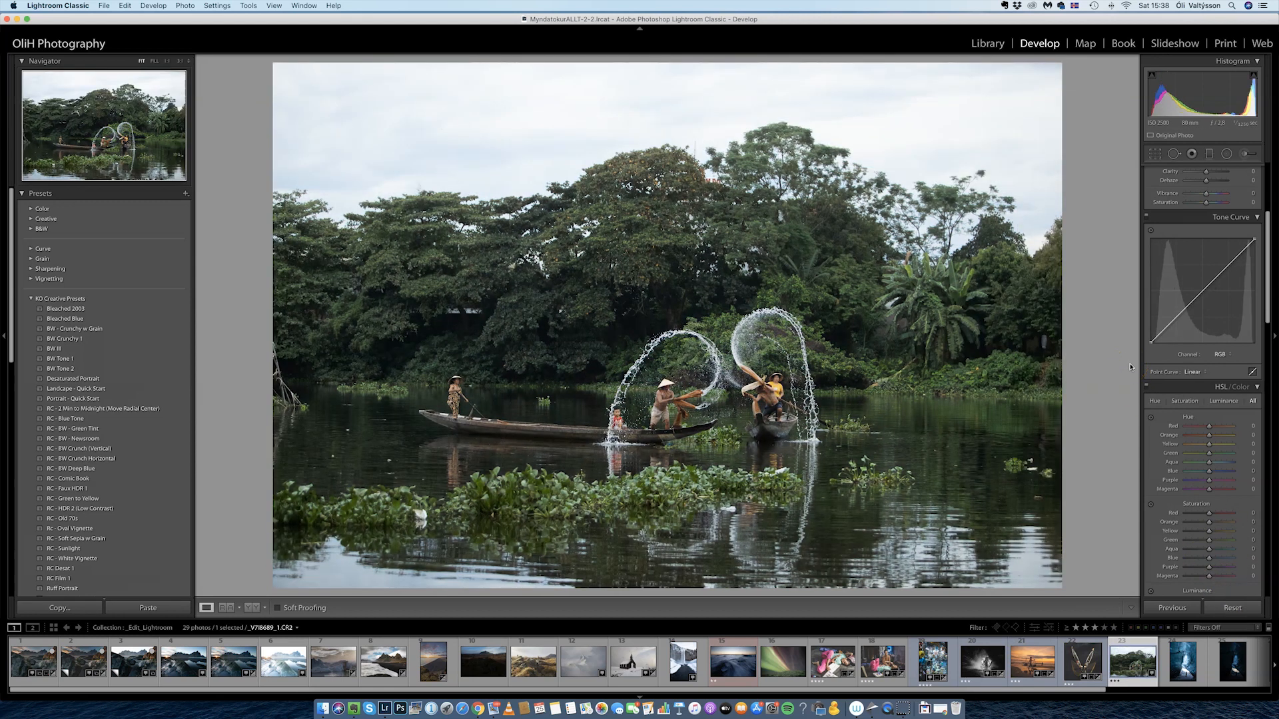
key(super+z)
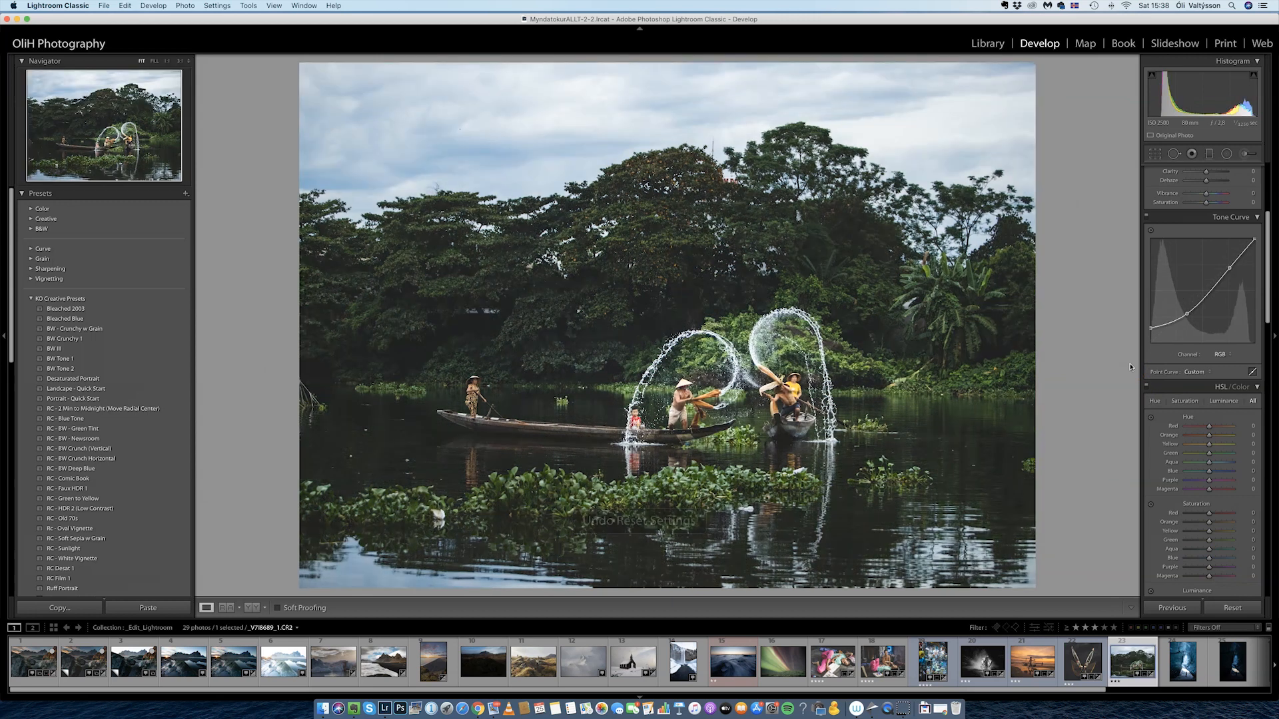
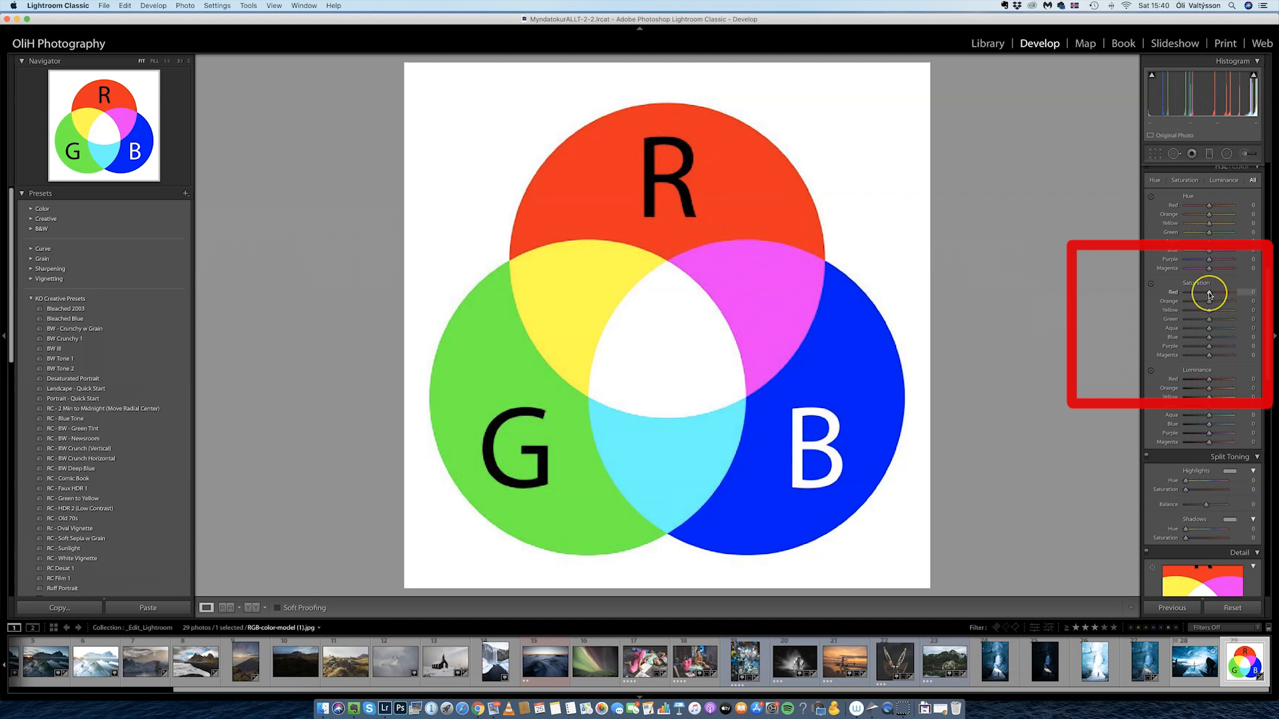
- Try out the red and blue HSL saturation on the RGB color model image, leaving both at 0
mouse_move(1201, 294)
mouse_down()
mouse_move(1172, 293)
mouse_move(1233, 293)
mouse_move(1136, 294)
mouse_move(1244, 293)
mouse_move(1178, 293)
mouse_move(1208, 293)
mouse_up()
mouse_move(1209, 338)
mouse_down()
mouse_move(1235, 338)
mouse_move(1184, 338)
mouse_move(1219, 338)
mouse_move(1206, 337)
mouse_up()
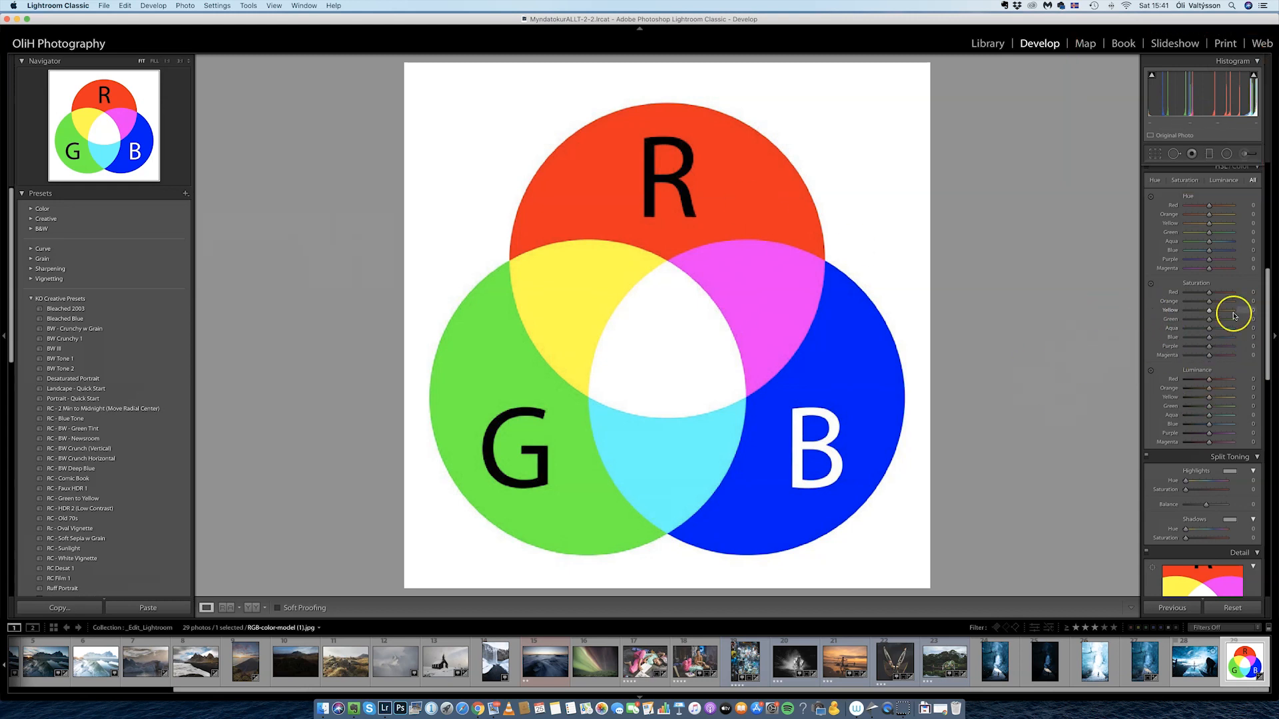
- In the RGB diagram's calibration, set the red primary hue to -28 and the green primary hue to -39
drag(1272, 303, 1269, 574)
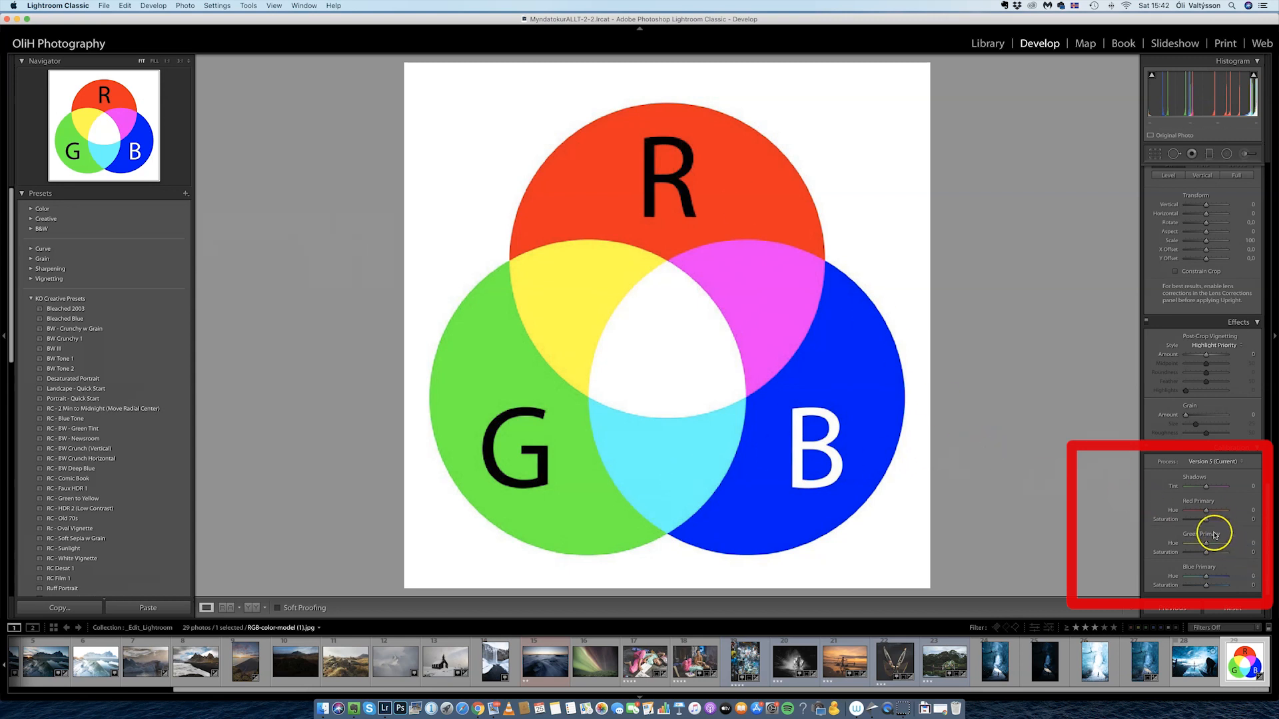
drag(1205, 518, 1207, 553)
drag(1207, 513, 1194, 511)
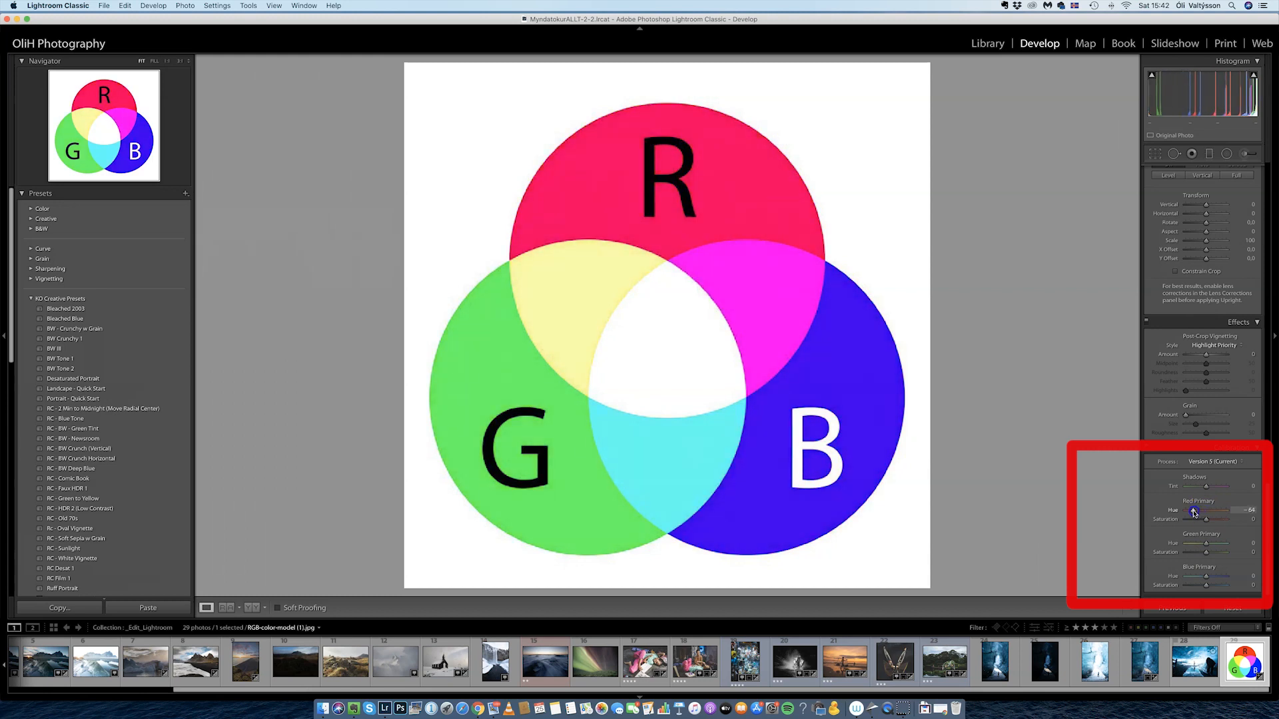
drag(1194, 512, 1198, 546)
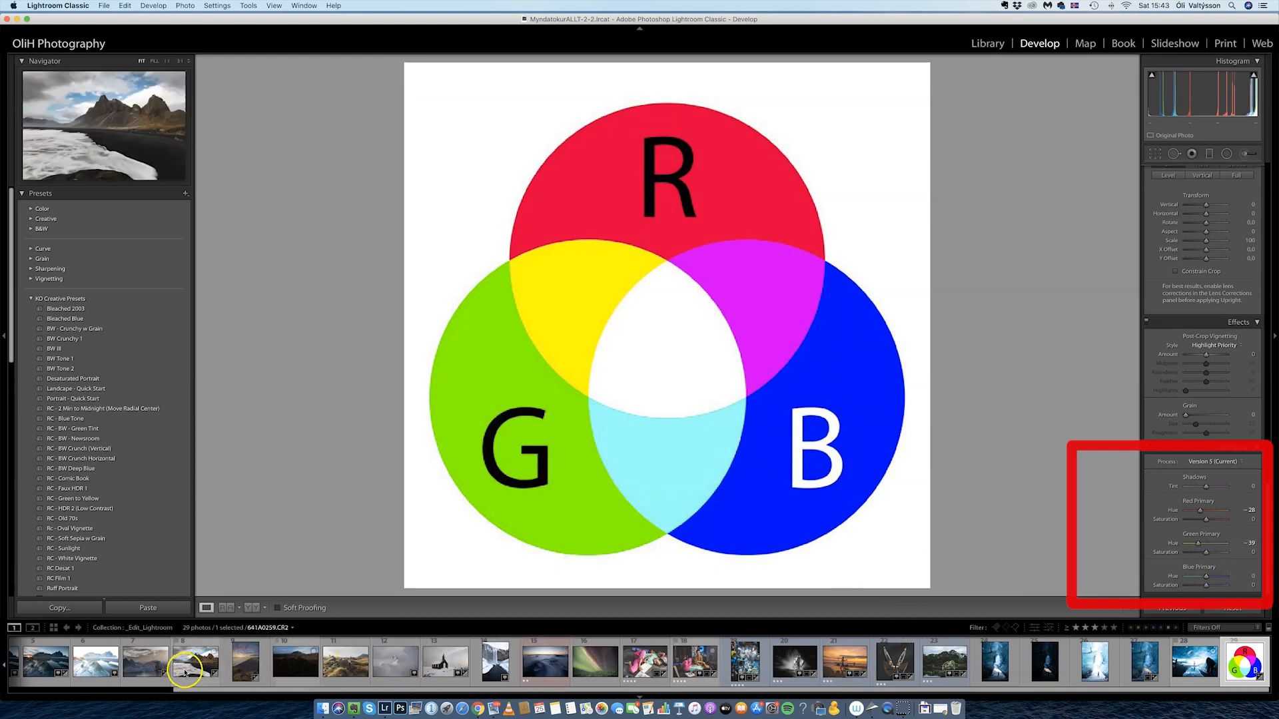
- Open the black-beach mountain landscape and set its calibration red primary saturation to 49
click(185, 673)
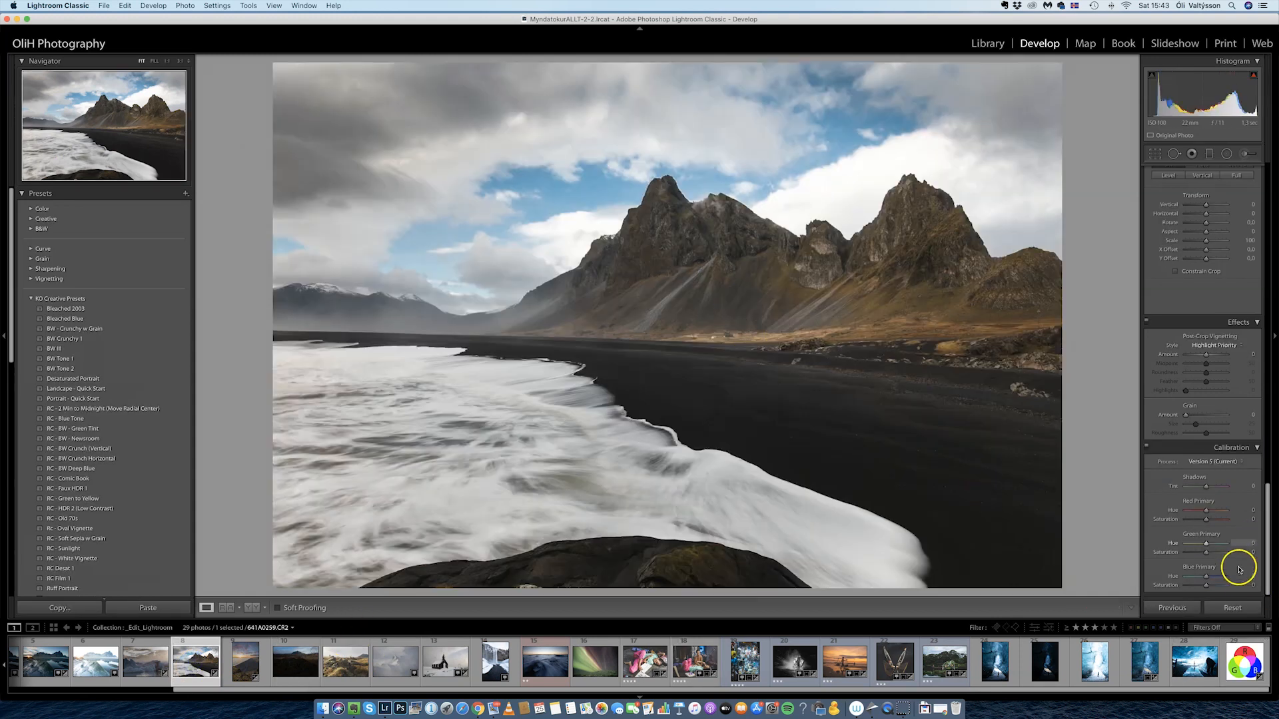
mouse_move(1206, 518)
mouse_down()
mouse_move(1227, 528)
mouse_move(1188, 521)
mouse_move(1216, 522)
mouse_up()
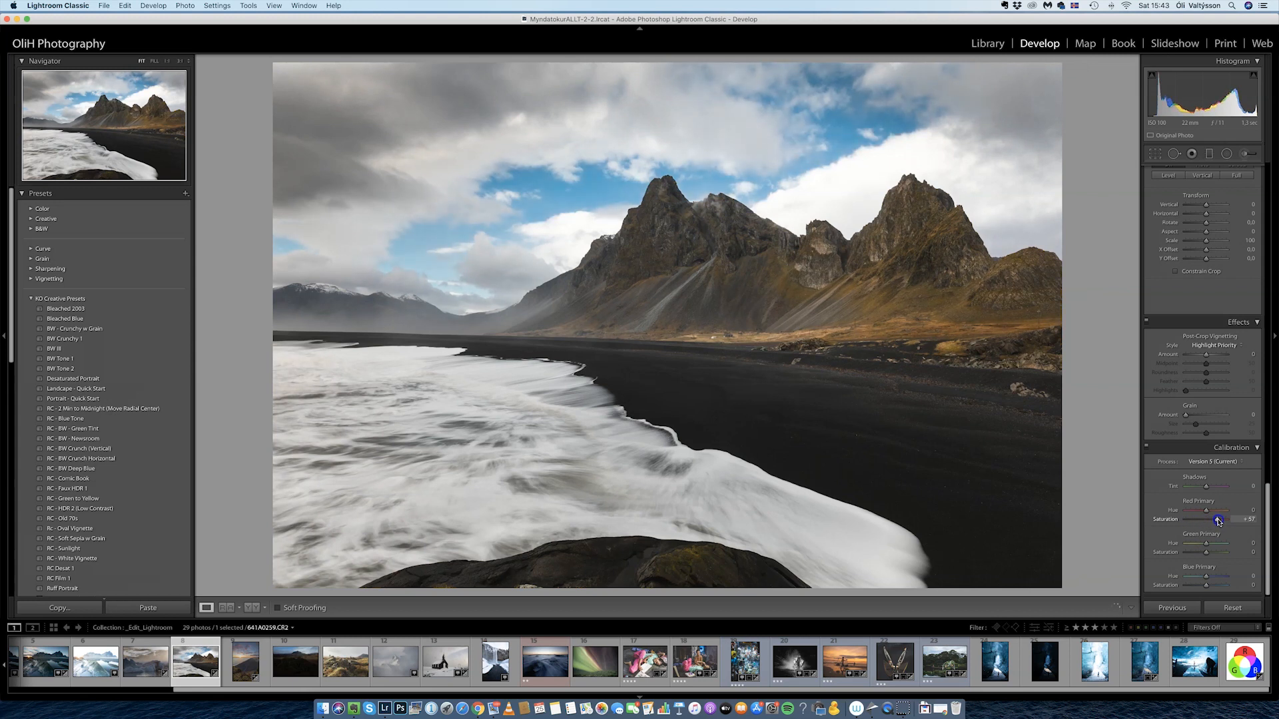
drag(1219, 521, 1217, 520)
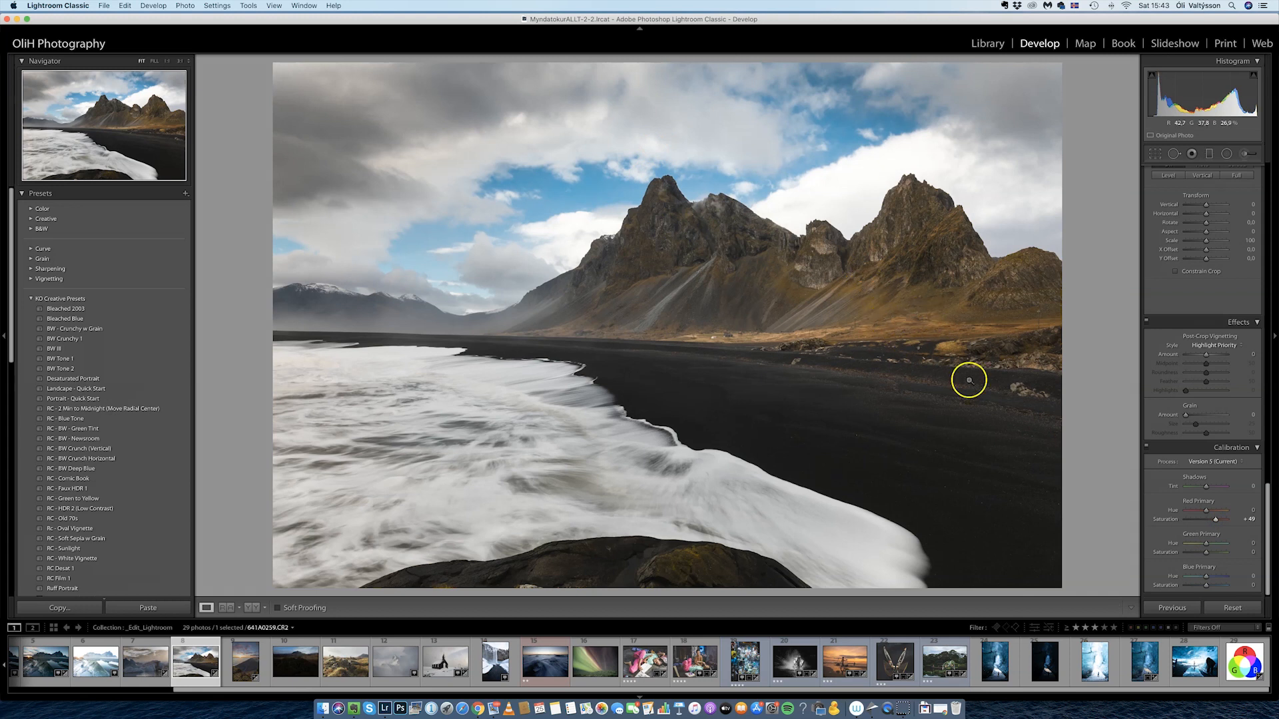
- Set the green primary saturation to 25 and the blue primary saturation to -1, and compare the landscape before and after
mouse_move(1205, 552)
mouse_down()
mouse_move(1192, 553)
mouse_move(1217, 554)
mouse_move(1201, 554)
mouse_up()
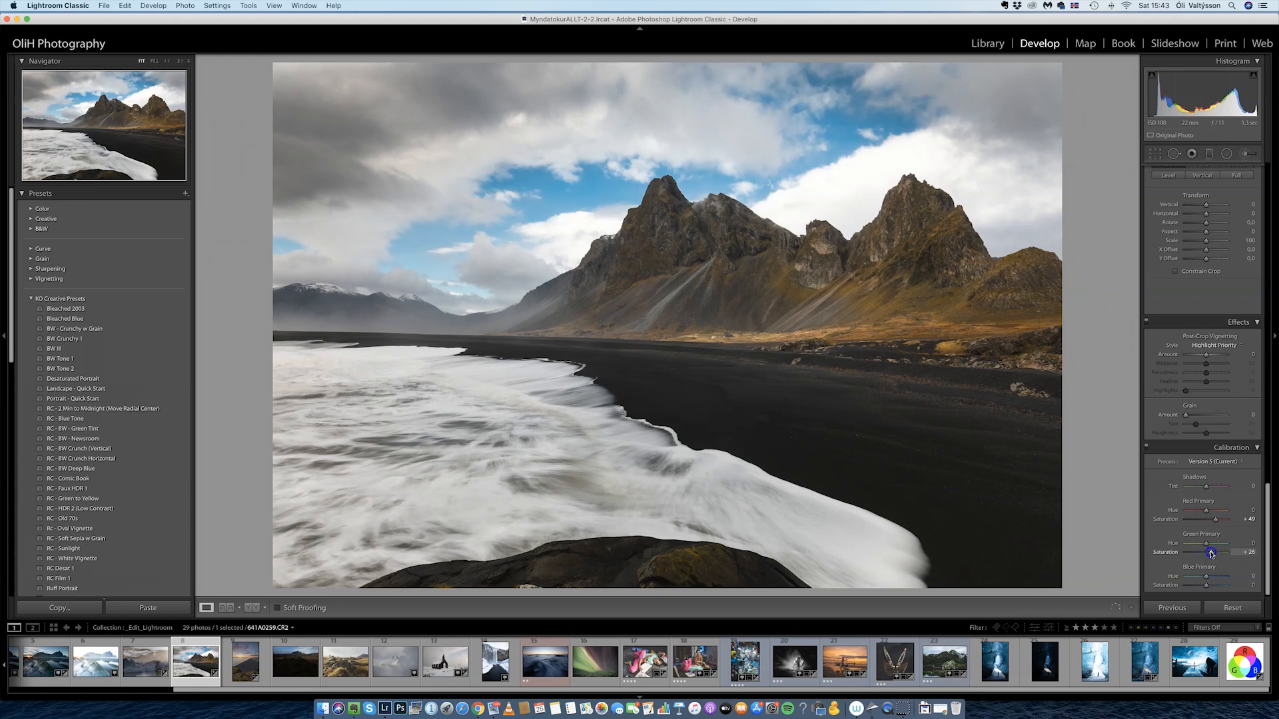
drag(1211, 553, 1210, 553)
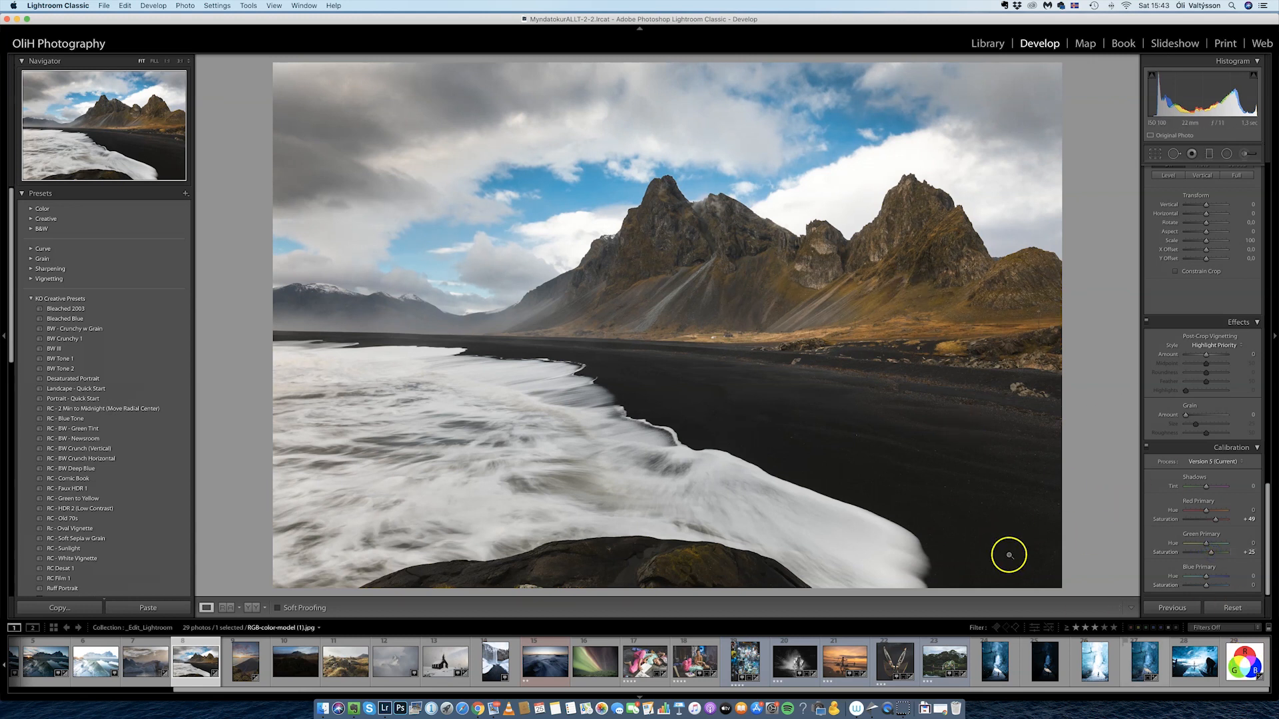
click(1206, 586)
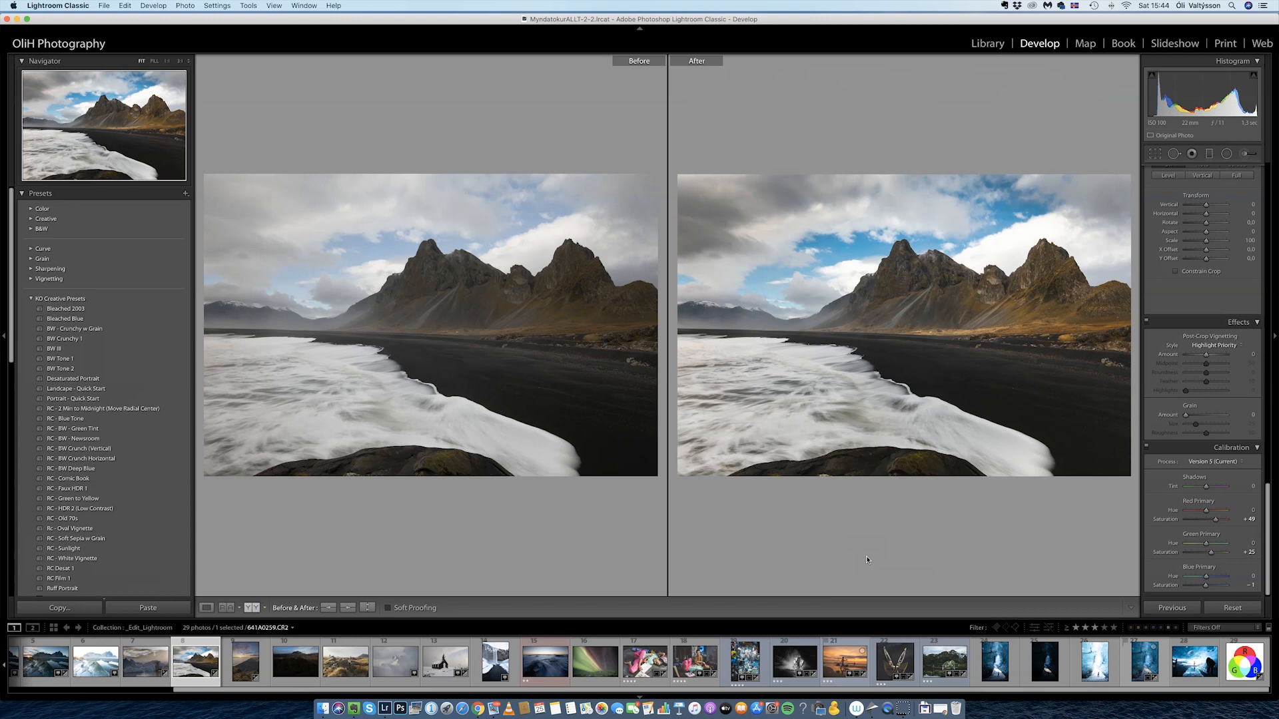
click(208, 608)
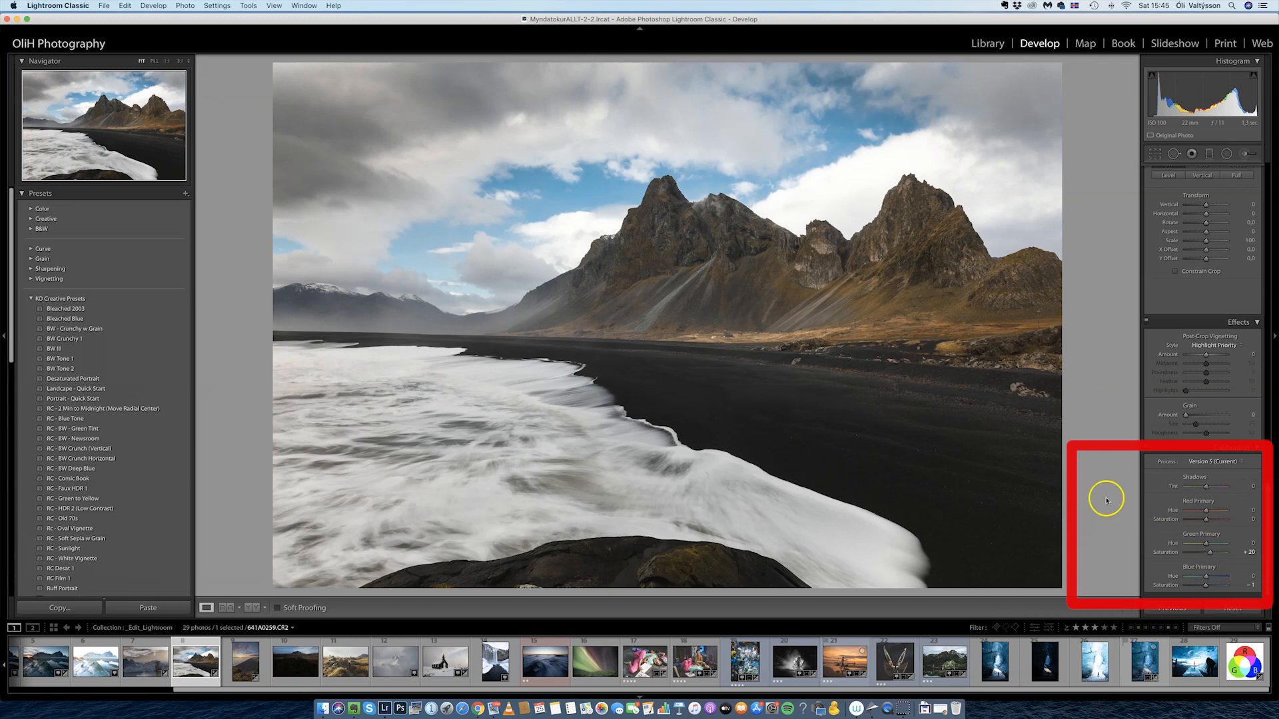
- Set the primary hues to 43 for red, -20 for green and -14 for blue, and compare before and after
drag(1204, 513, 1207, 513)
drag(1214, 511, 1204, 578)
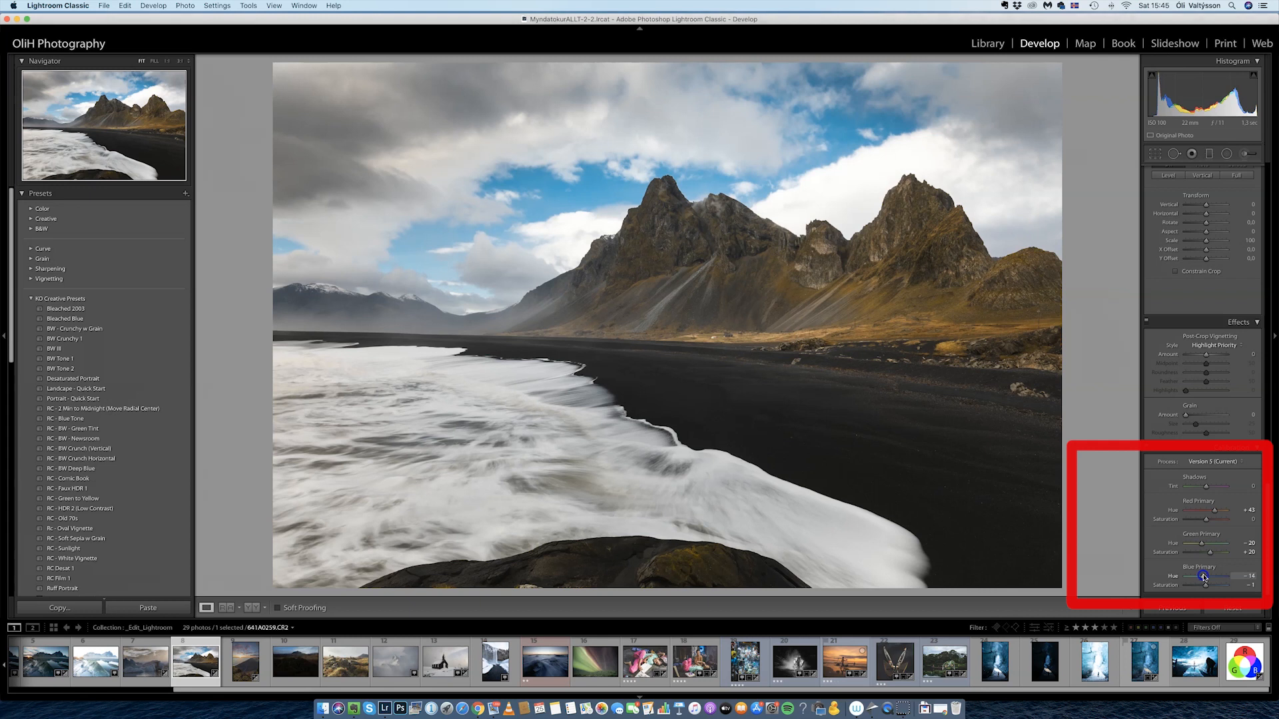
click(249, 608)
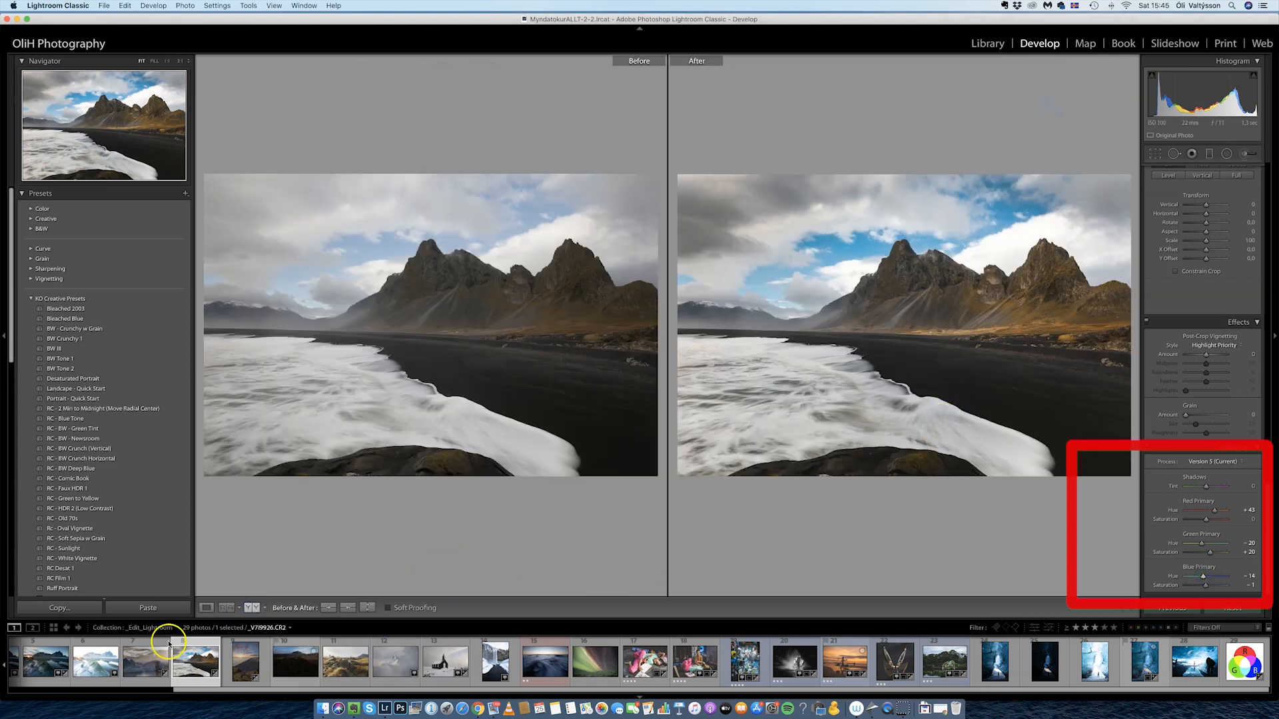
click(206, 608)
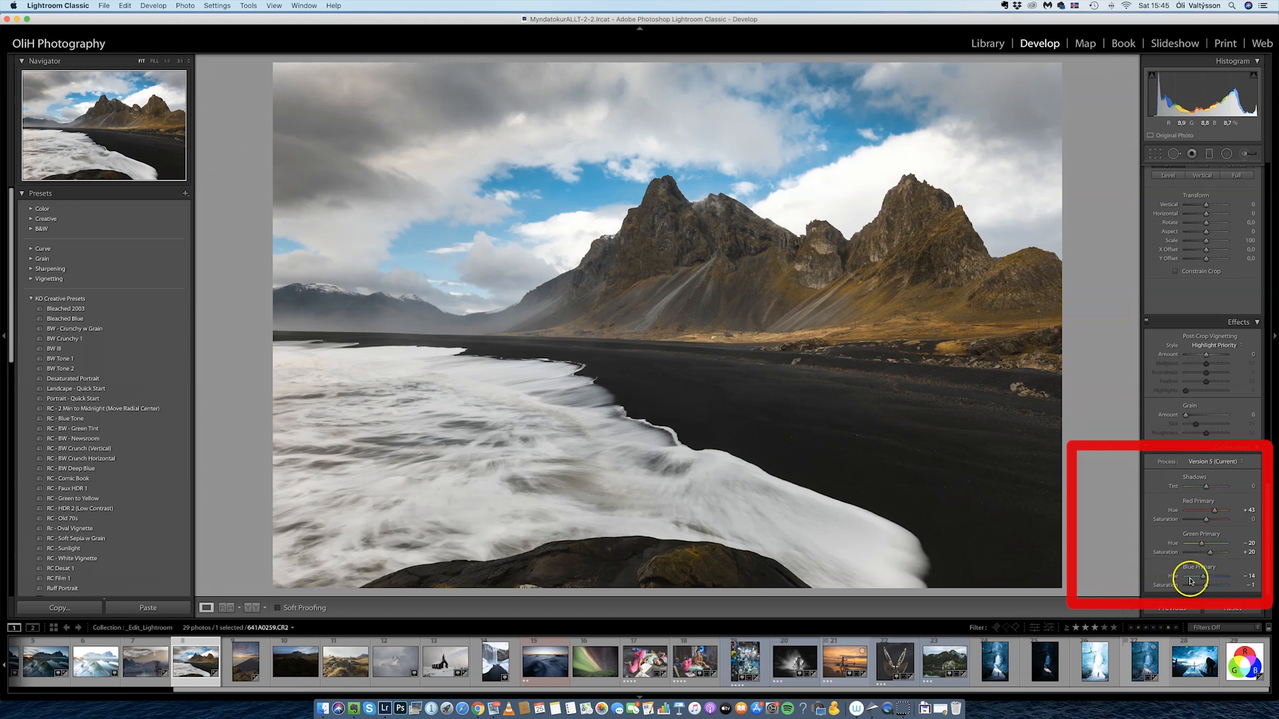
- Split-tone the landscape with shadows at hue 182, saturation 19, highlights at hue 18, saturation 32, and a balance of -1
drag(1269, 543, 1266, 576)
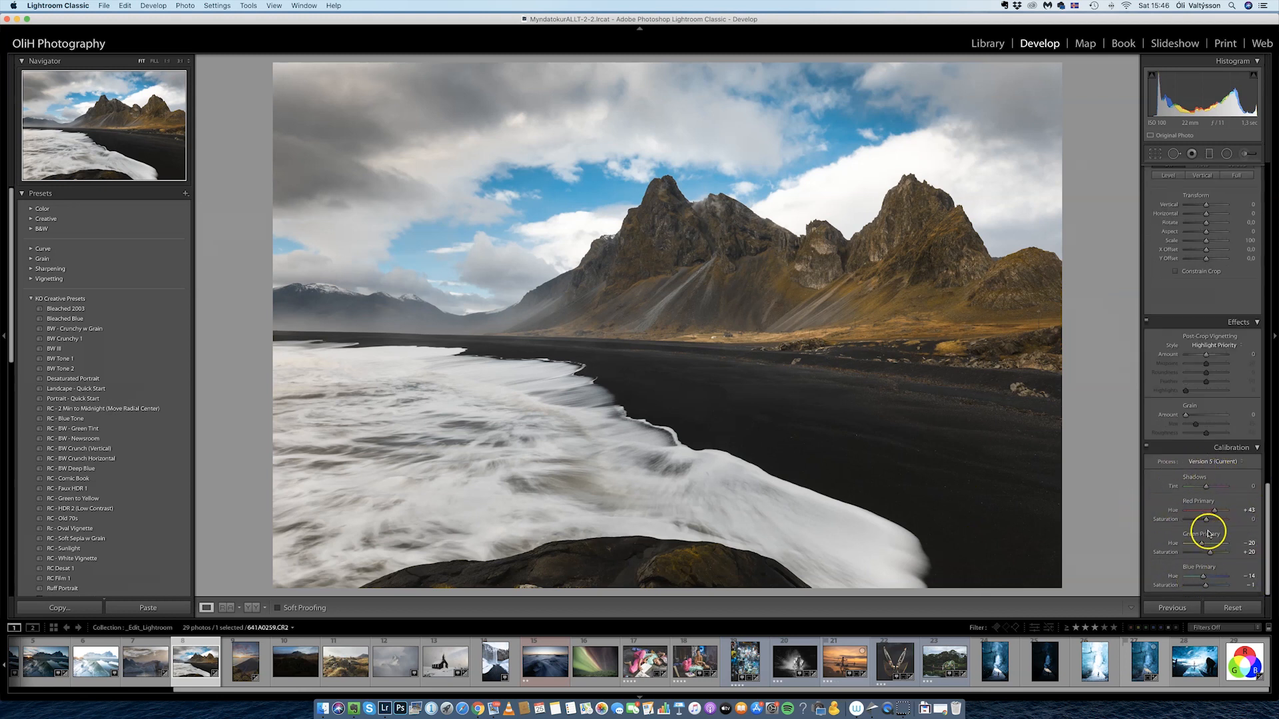
drag(1265, 505, 1274, 324)
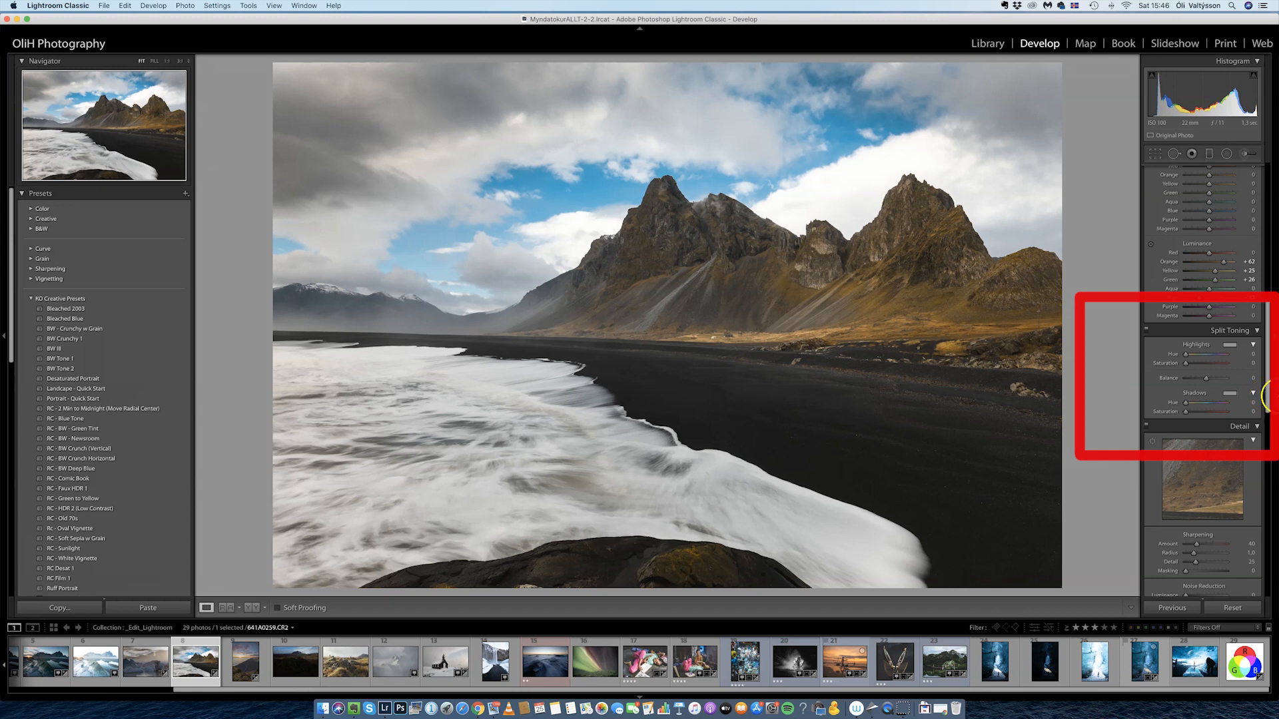
click(1208, 403)
drag(1207, 405, 1195, 413)
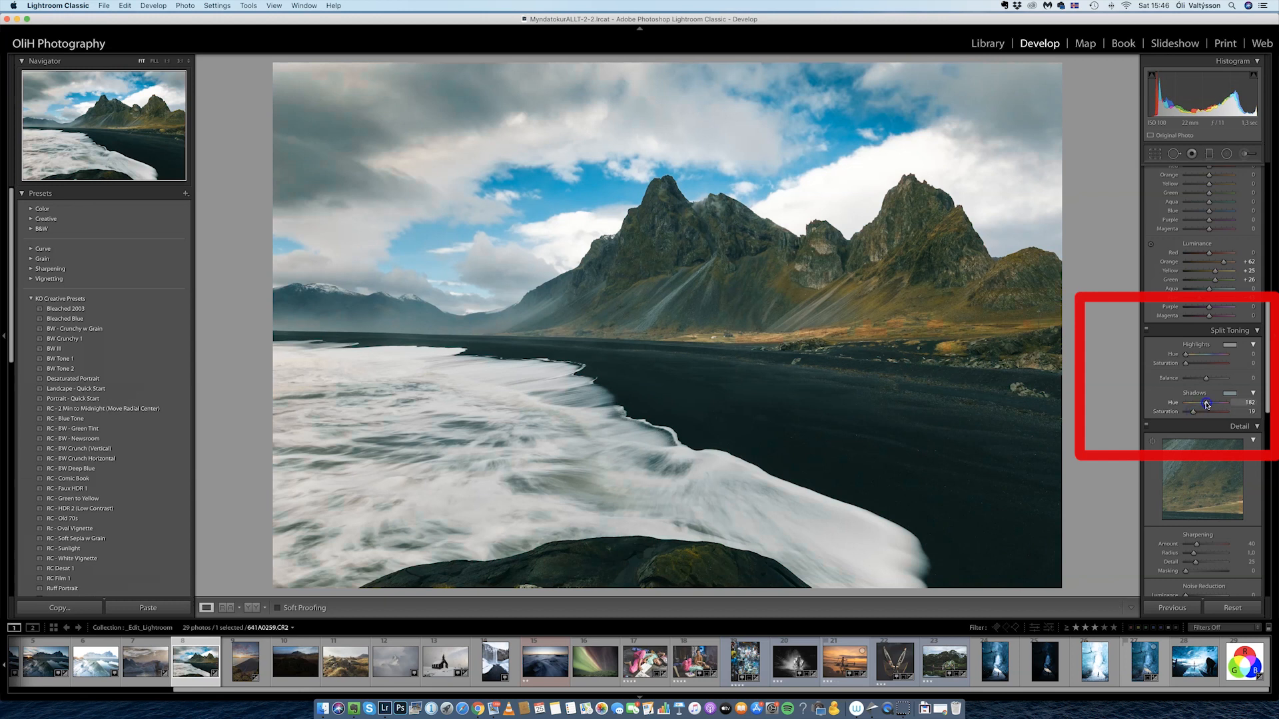
mouse_move(1185, 363)
mouse_down()
mouse_move(1200, 365)
mouse_move(1190, 358)
mouse_up()
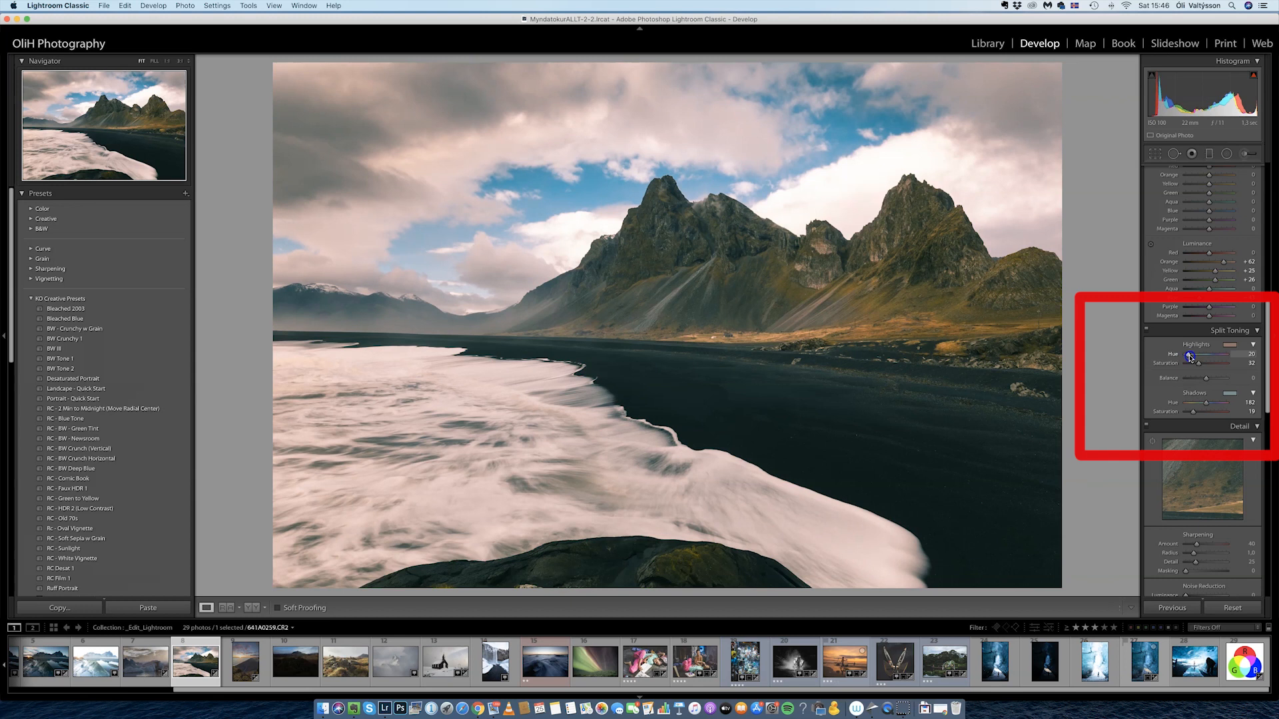
drag(1205, 377, 1210, 378)
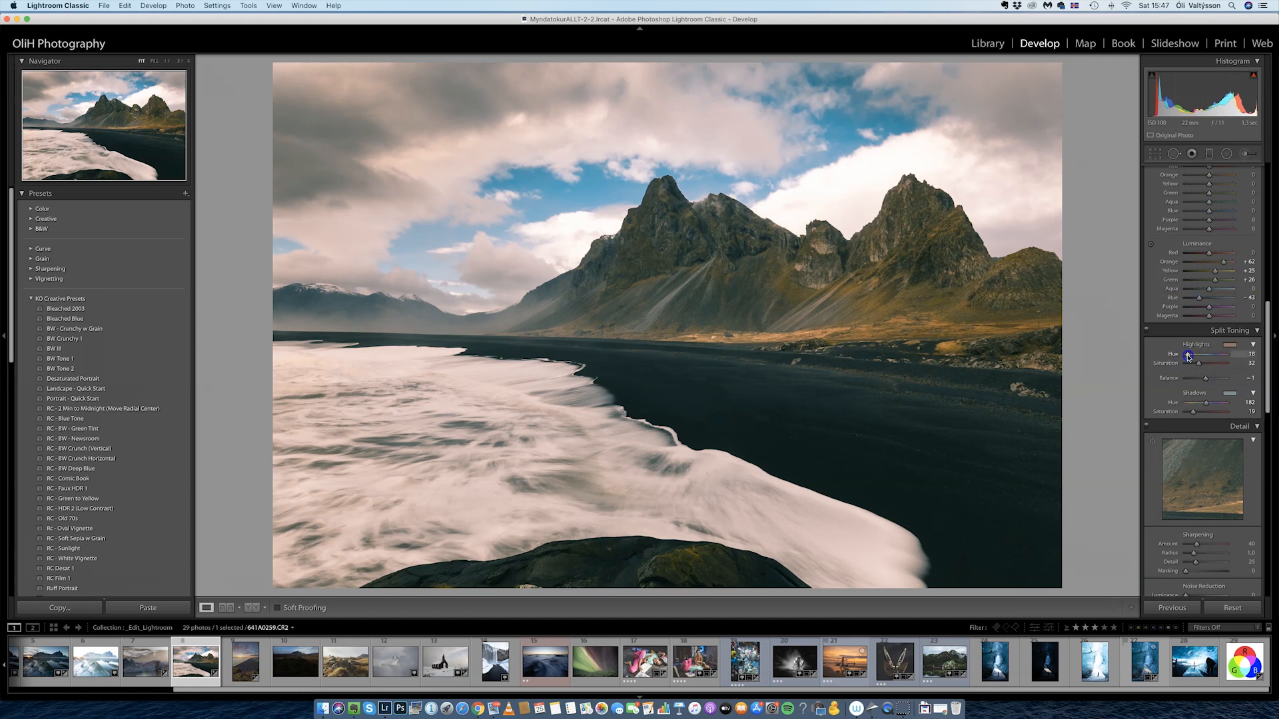
- Try shifting the landscape's white balance tint to about -28 and undo the change
drag(1267, 353, 1267, 206)
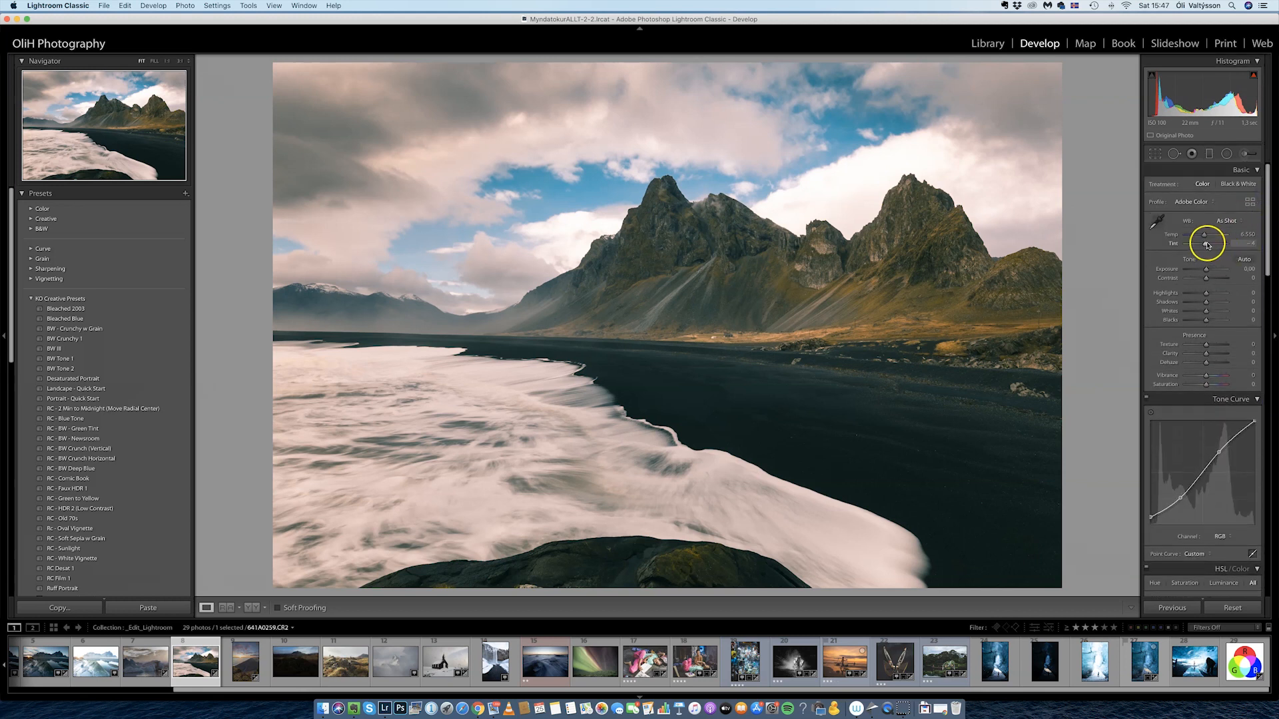
drag(1205, 245, 1203, 245)
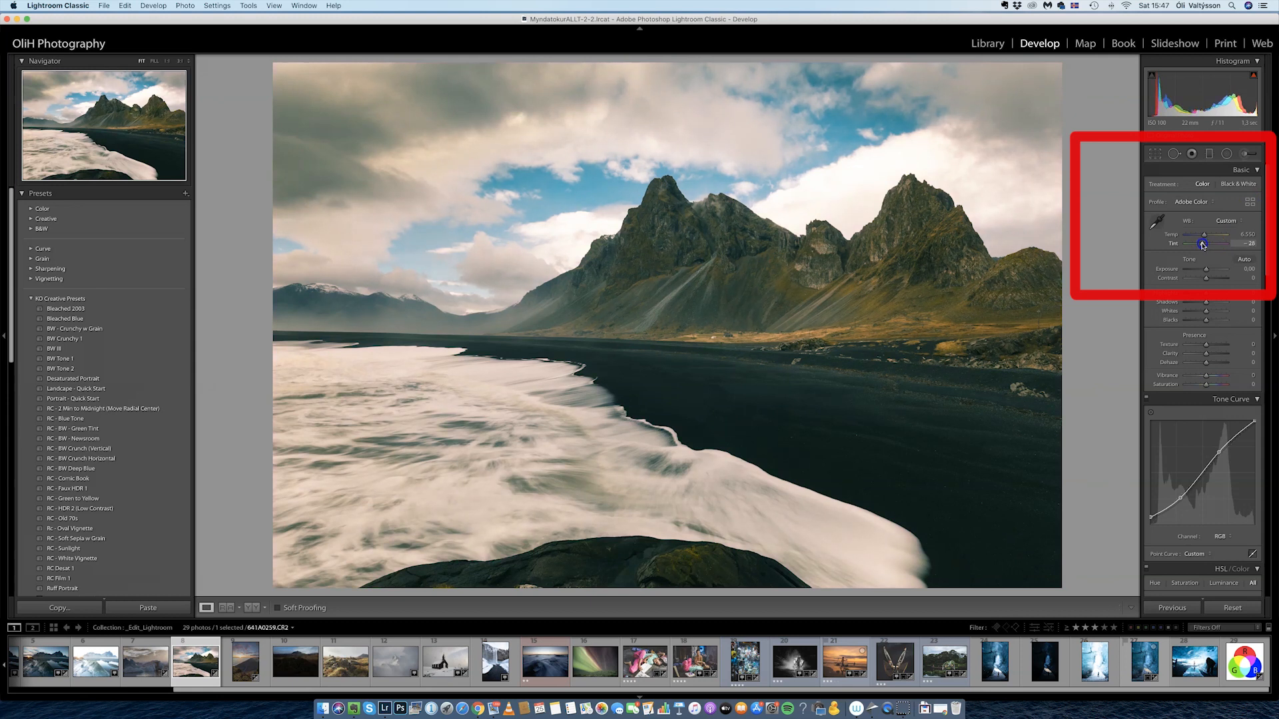
mouse_move(1203, 245)
mouse_down()
mouse_move(1266, 326)
mouse_move(1254, 376)
mouse_up()
key(super+z)
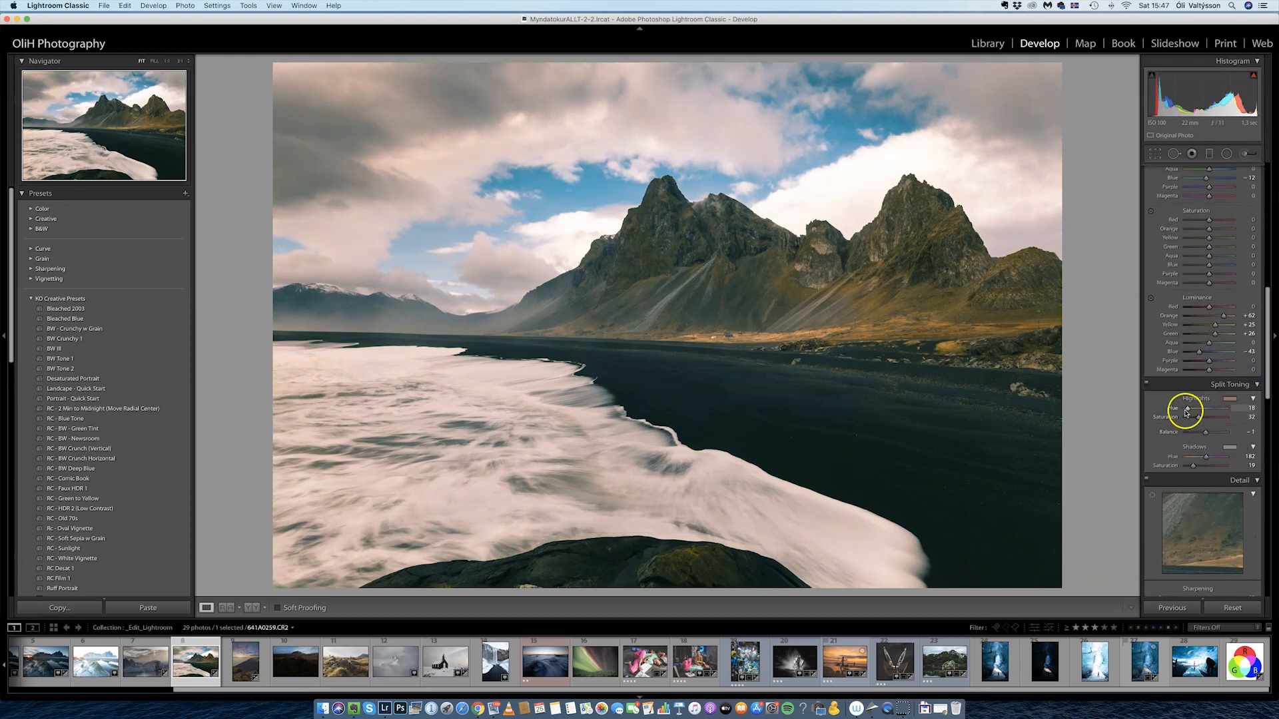
- Set the split-toning highlights to hue 13 and saturation 13, and the shadow saturation to 17
drag(1186, 408, 1193, 418)
drag(1192, 466, 1192, 468)
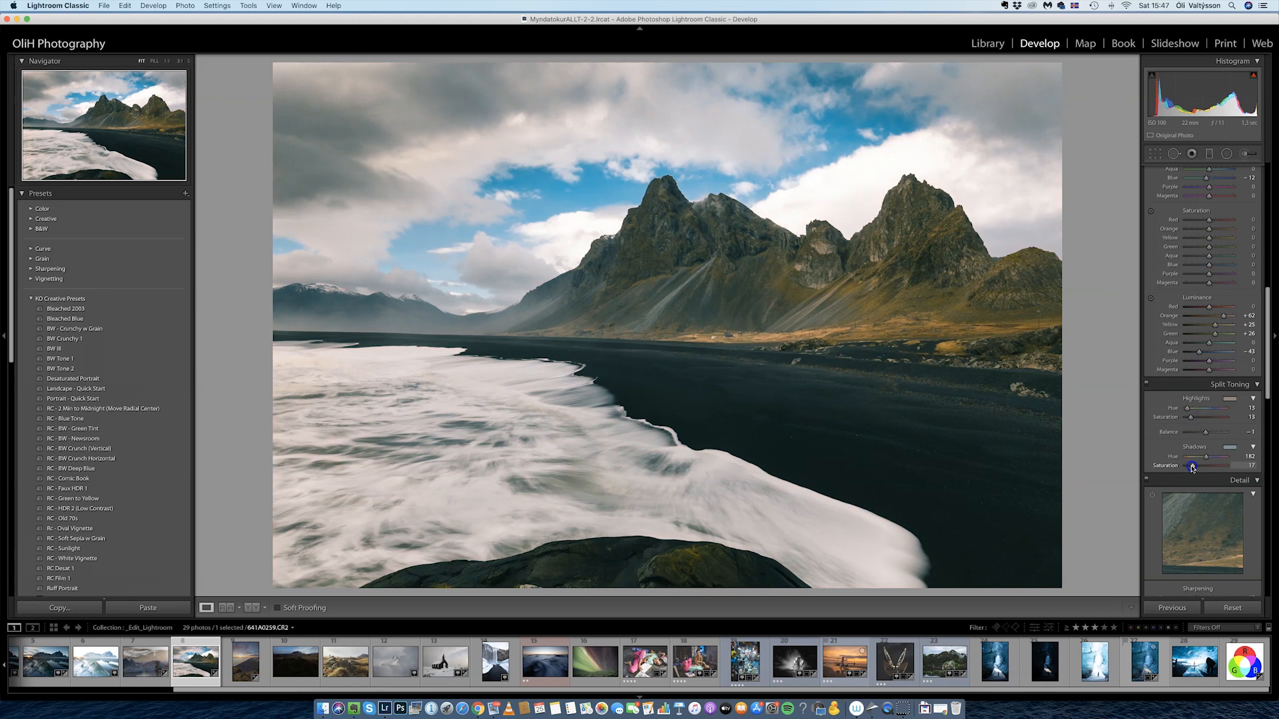
- Choose a warm highlight tone with hue 31 and saturation 28 from the split-toning color picker and close the picker
click(1229, 399)
mouse_move(1045, 414)
mouse_down()
mouse_move(1043, 403)
mouse_move(1042, 432)
mouse_up()
click(1249, 404)
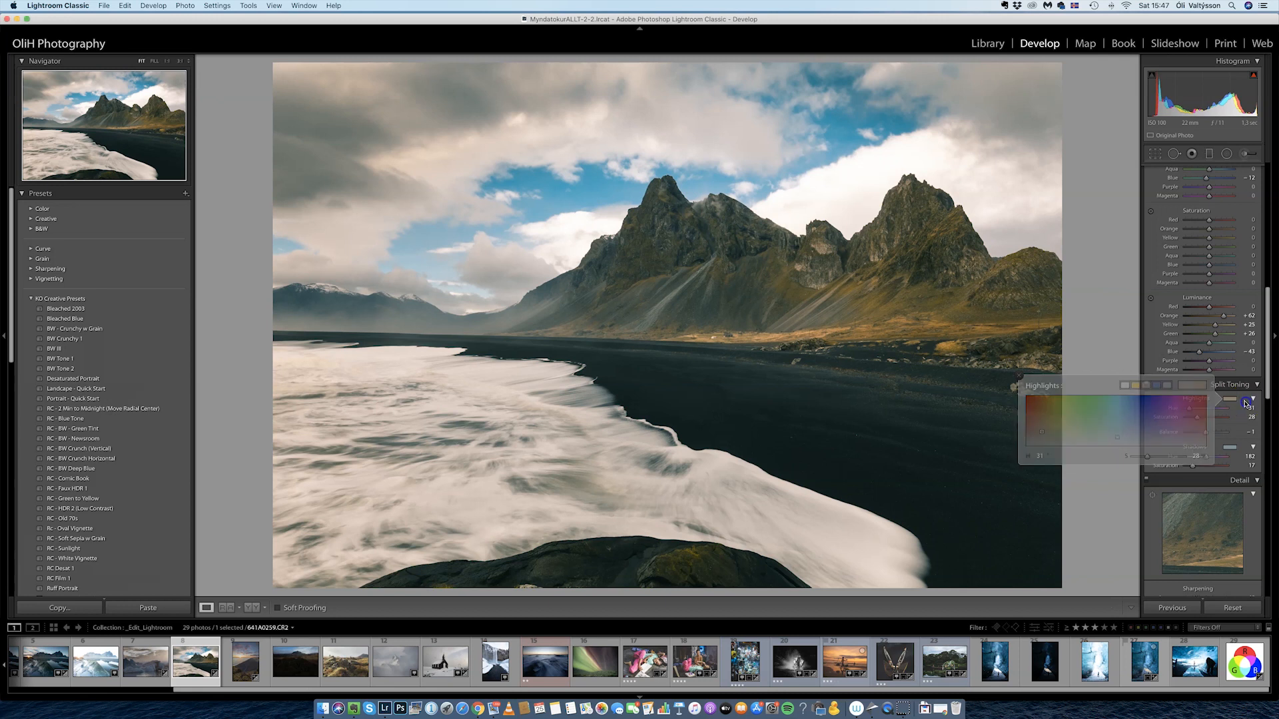
- Reduce the landscape's split-toning highlight saturation to 18
drag(1196, 419, 1196, 419)
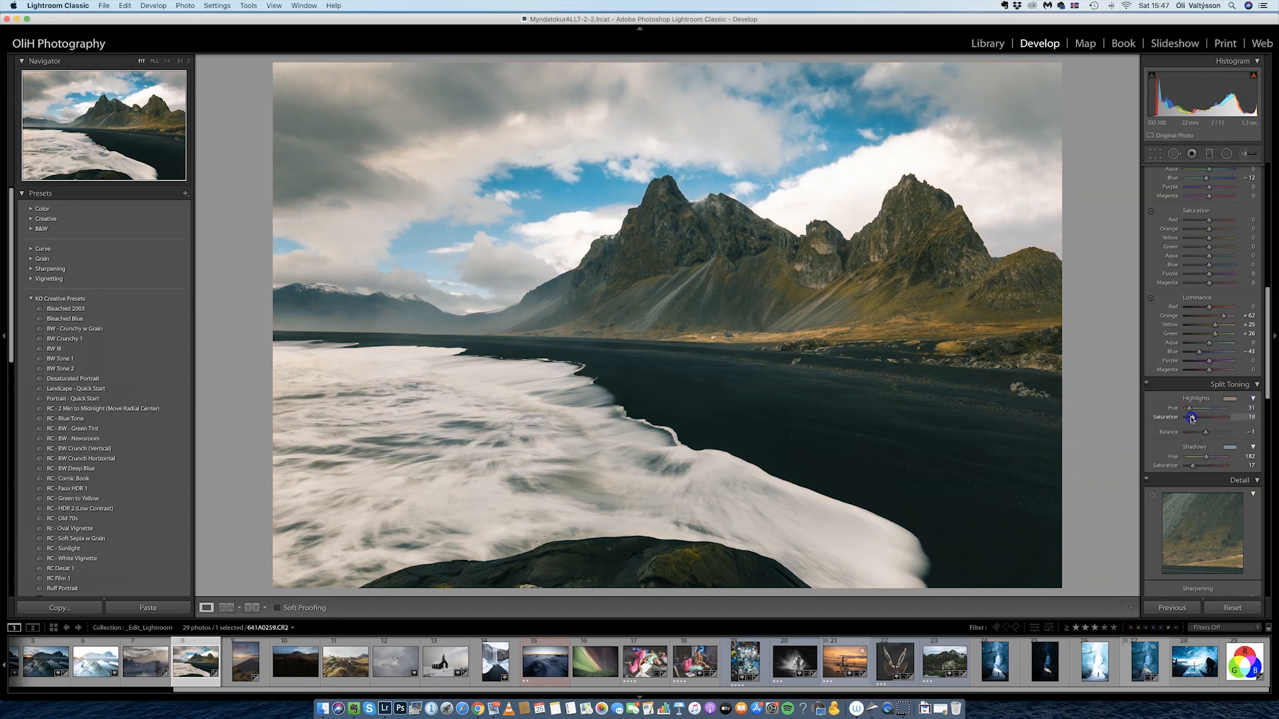
drag(1192, 418, 1191, 418)
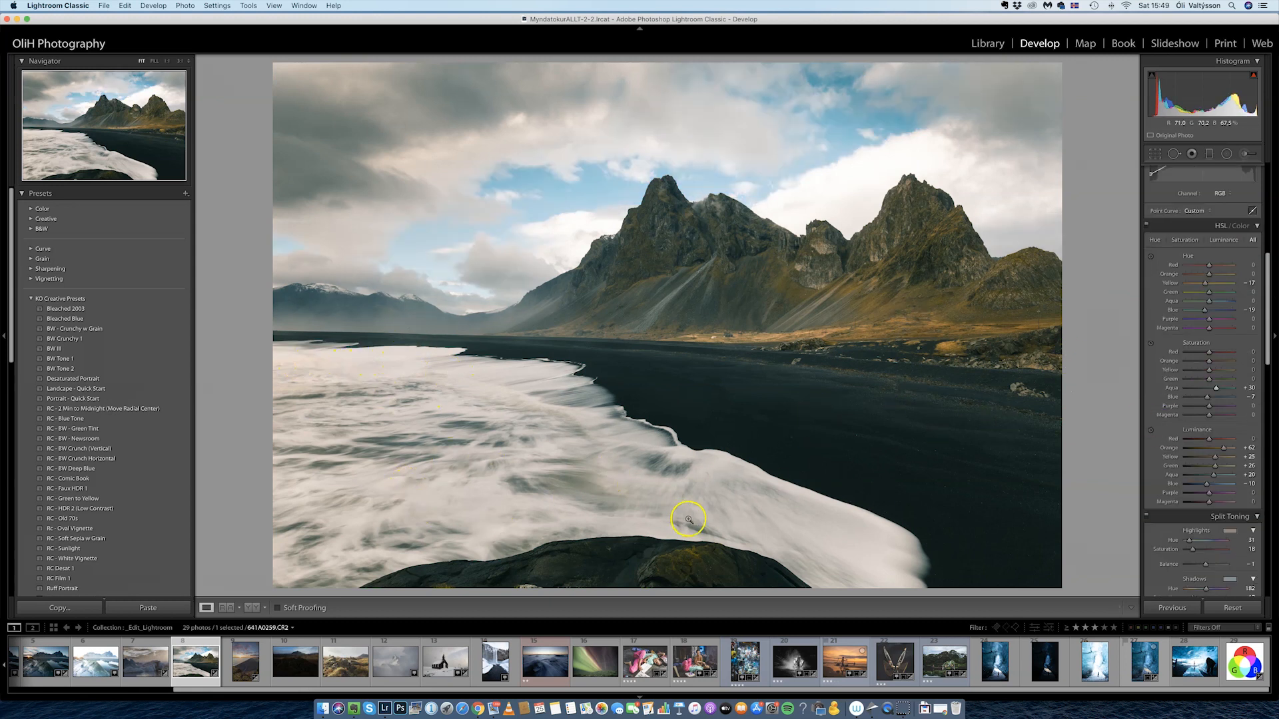
click(444, 510)
click(440, 506)
click(463, 408)
click(464, 409)
click(464, 410)
click(465, 443)
- Select the landscape's radial filter over the white surf and shift it slightly toward the lower left
click(1226, 153)
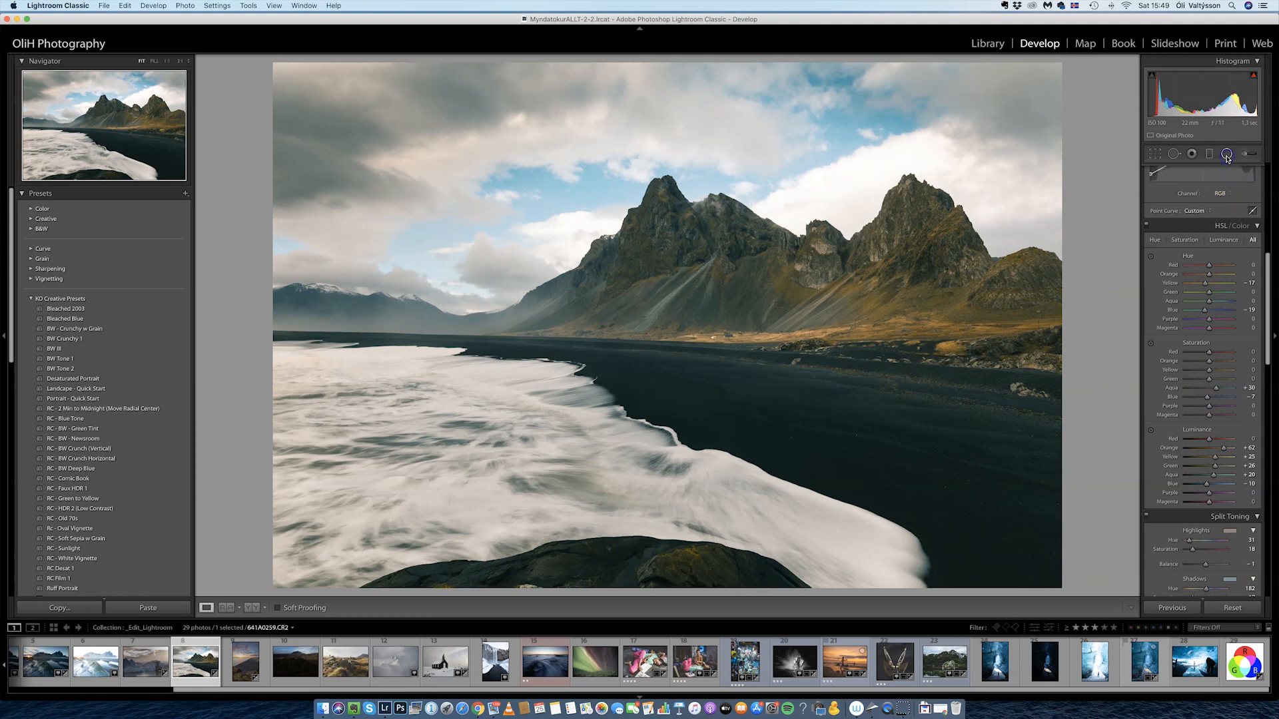
click(489, 462)
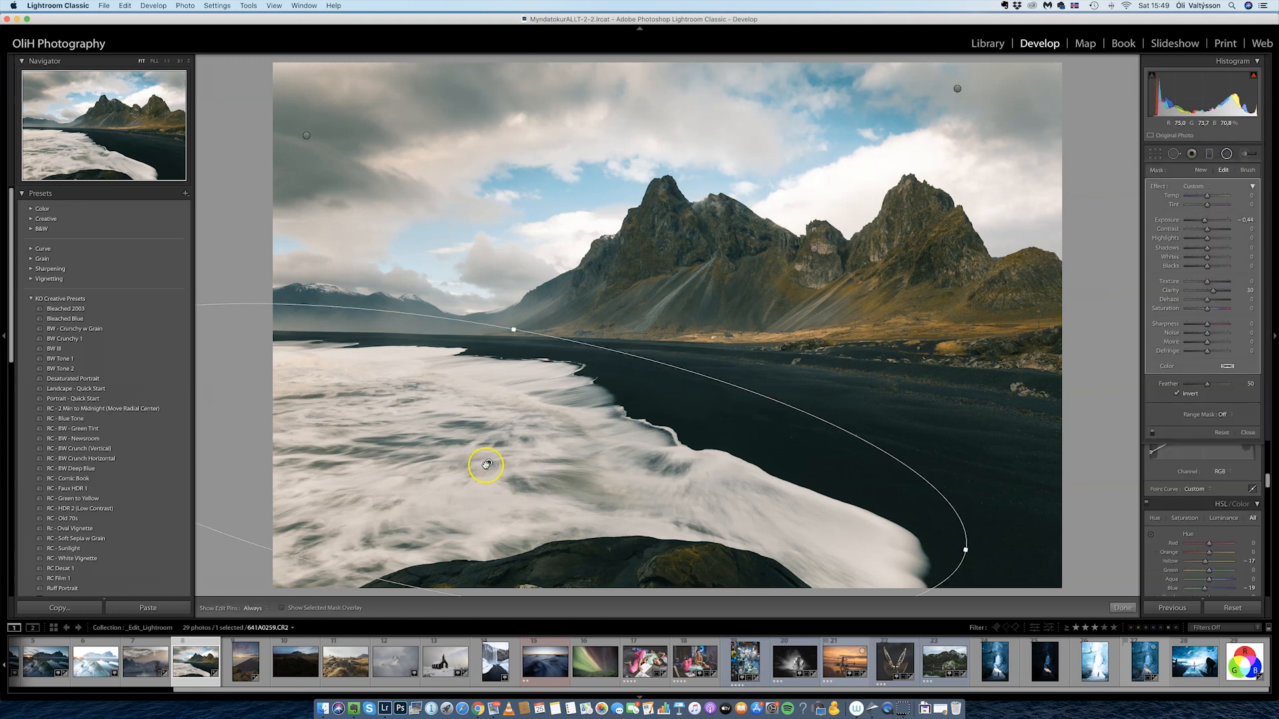
drag(514, 328, 500, 358)
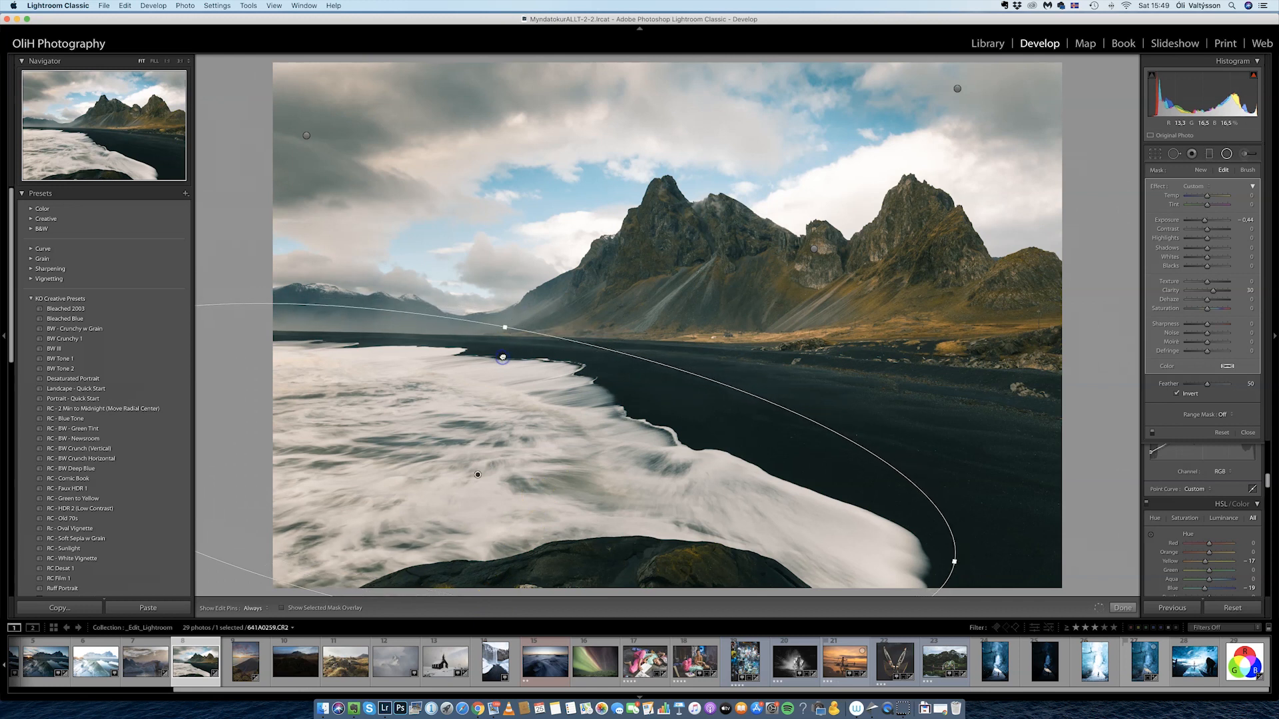
- Set the surf radial filter's saturation to -61 and its temperature to about -4, then close the filter
drag(1206, 308, 1200, 309)
click(1196, 309)
click(1193, 310)
double_click(1194, 310)
click(1194, 310)
drag(1210, 195, 1208, 198)
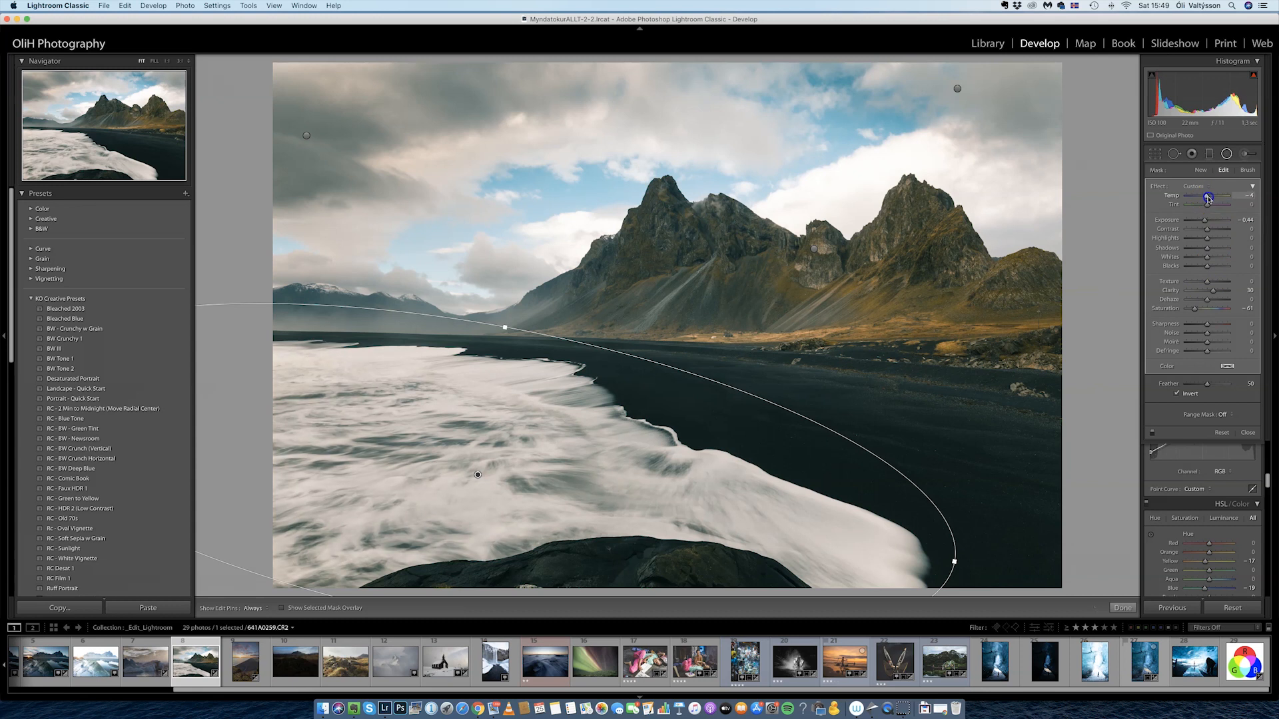
drag(1207, 198, 1207, 199)
click(1226, 154)
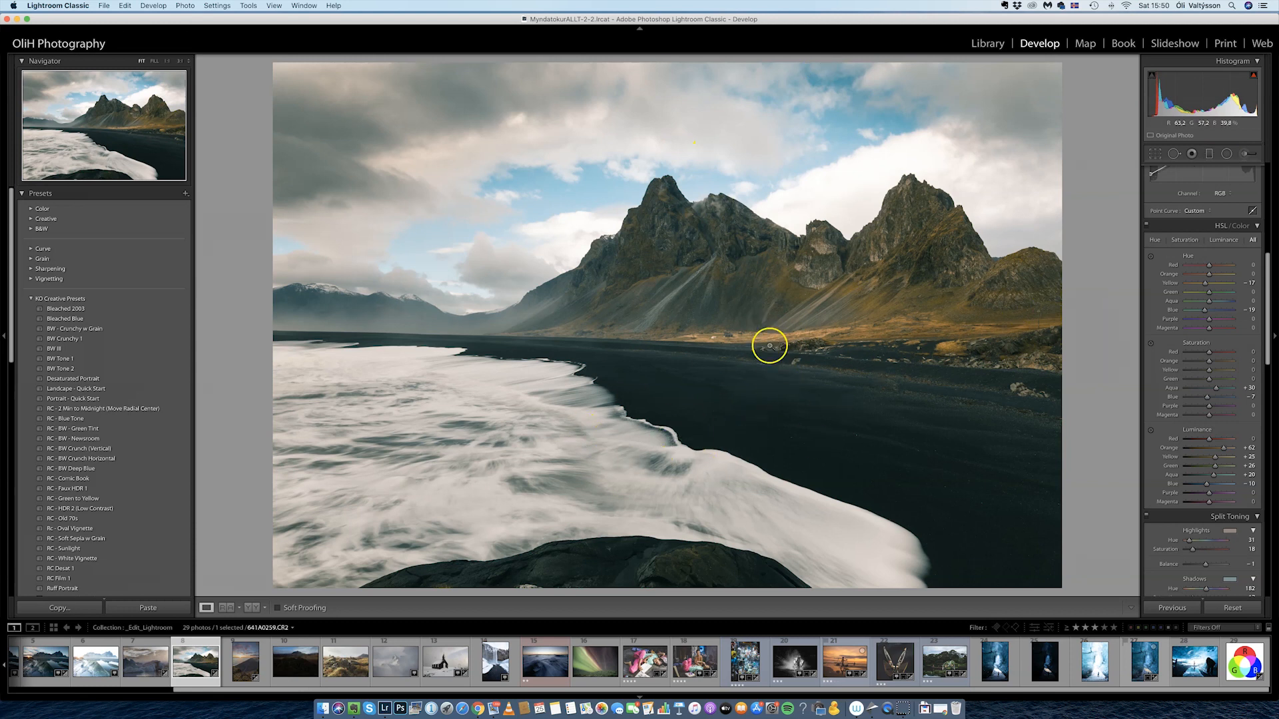
- Set the landscape's overall exposure to -0.10
drag(1264, 285, 1266, 193)
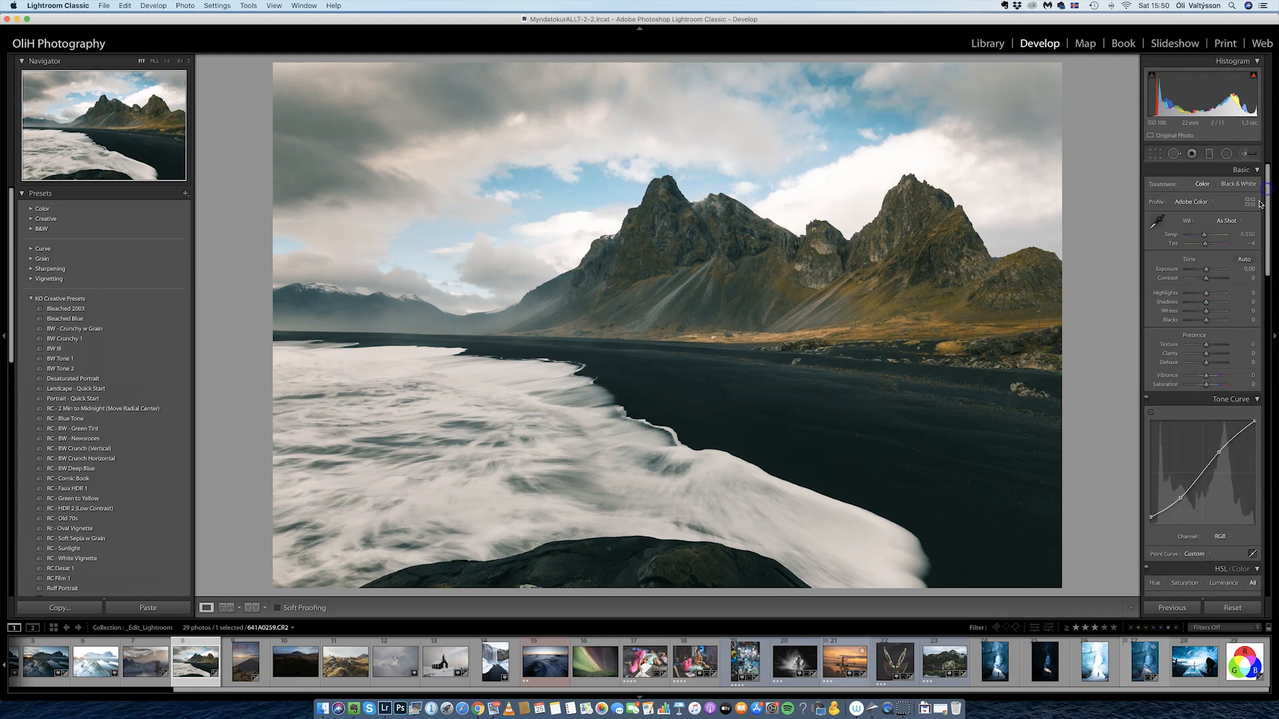
drag(1206, 271, 1204, 272)
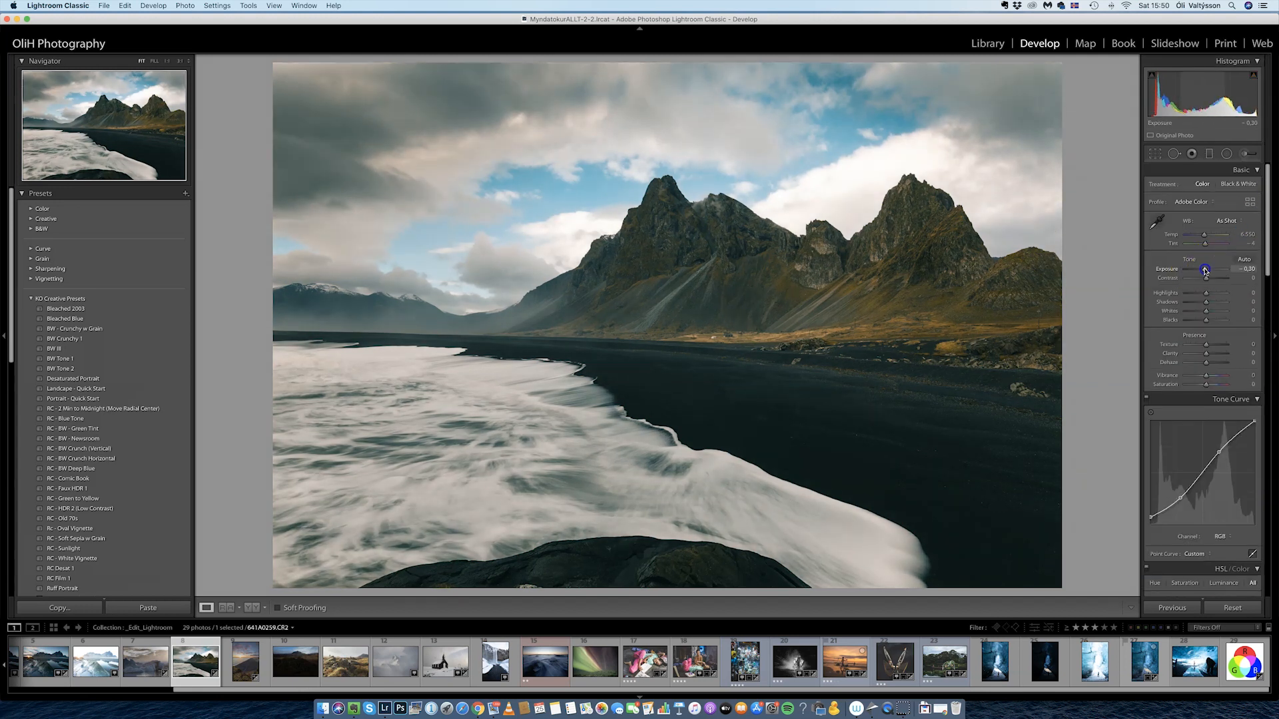
drag(1204, 270, 1205, 270)
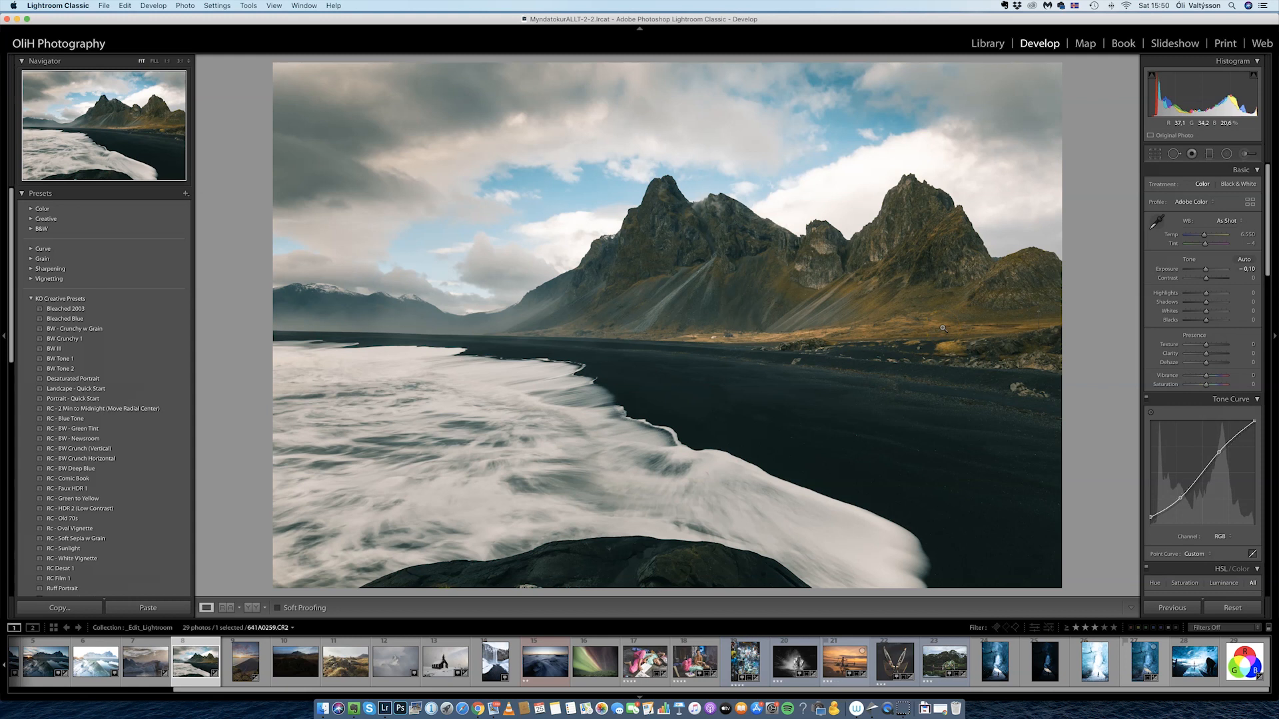
- Try a sharpening amount of 99 on the landscape and inspect the mountains up close
drag(1264, 249, 1271, 418)
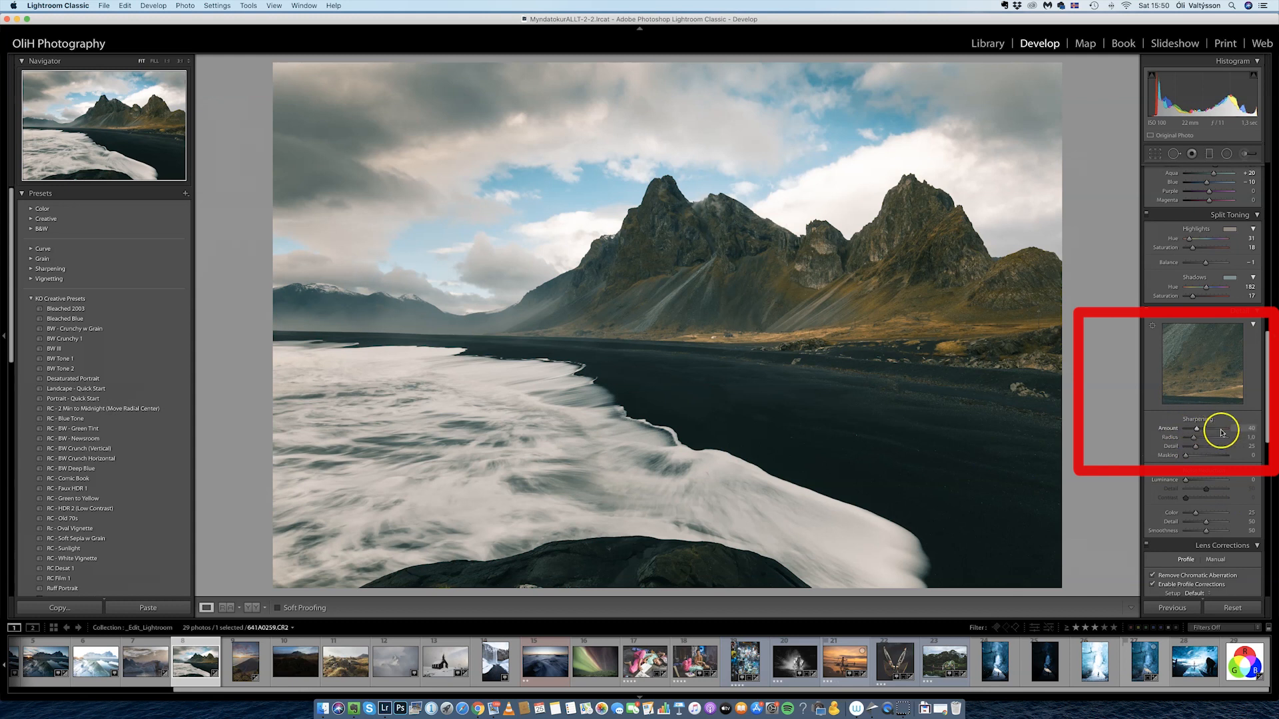
click(787, 306)
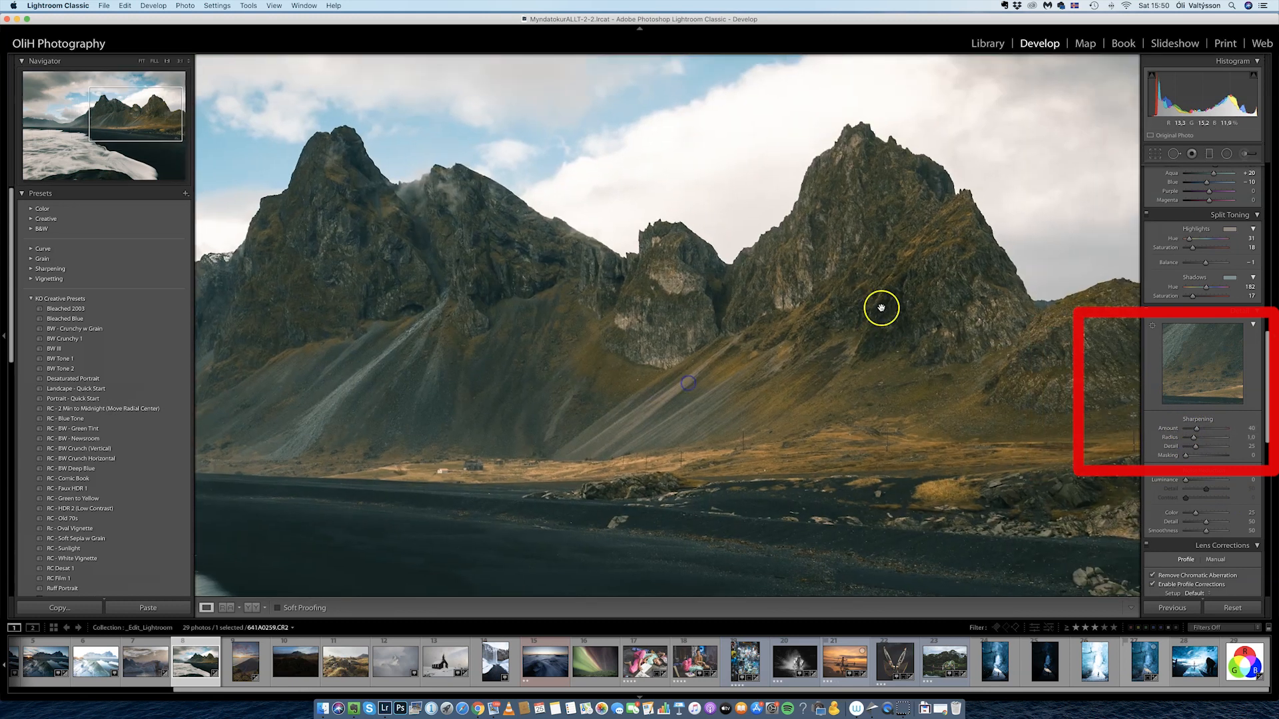
drag(1196, 428, 1213, 430)
drag(733, 362, 819, 378)
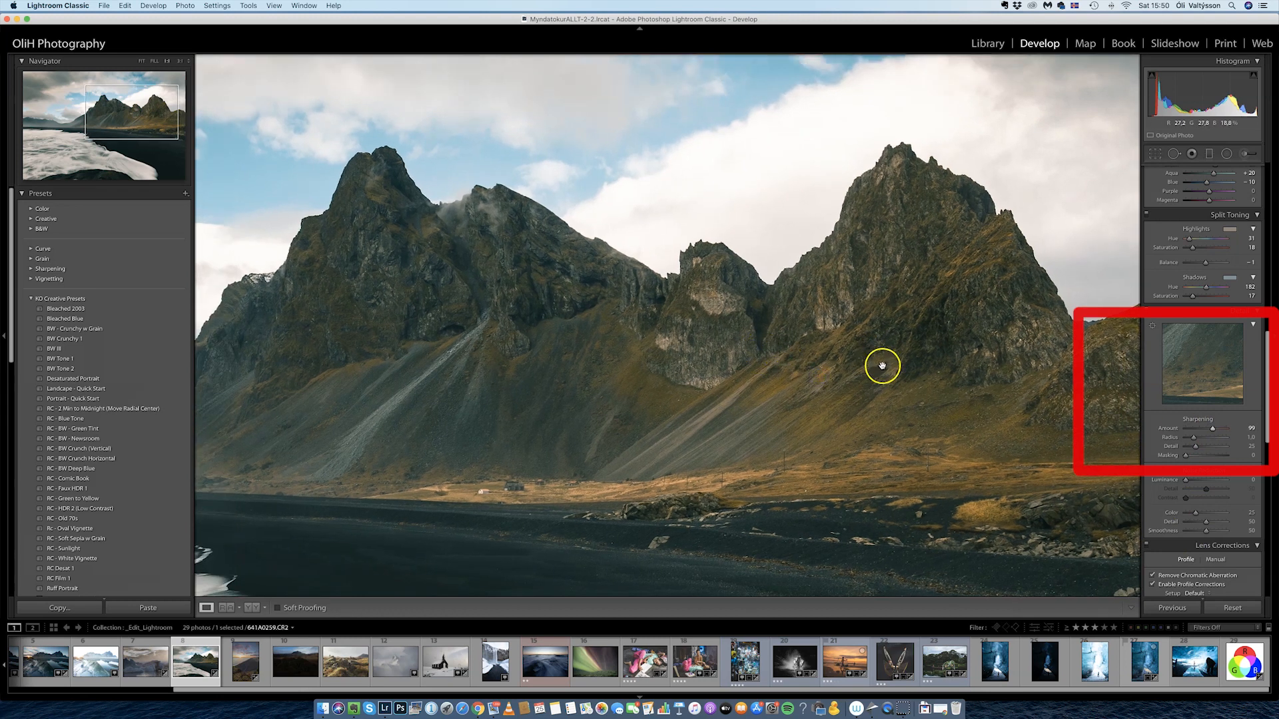
click(904, 399)
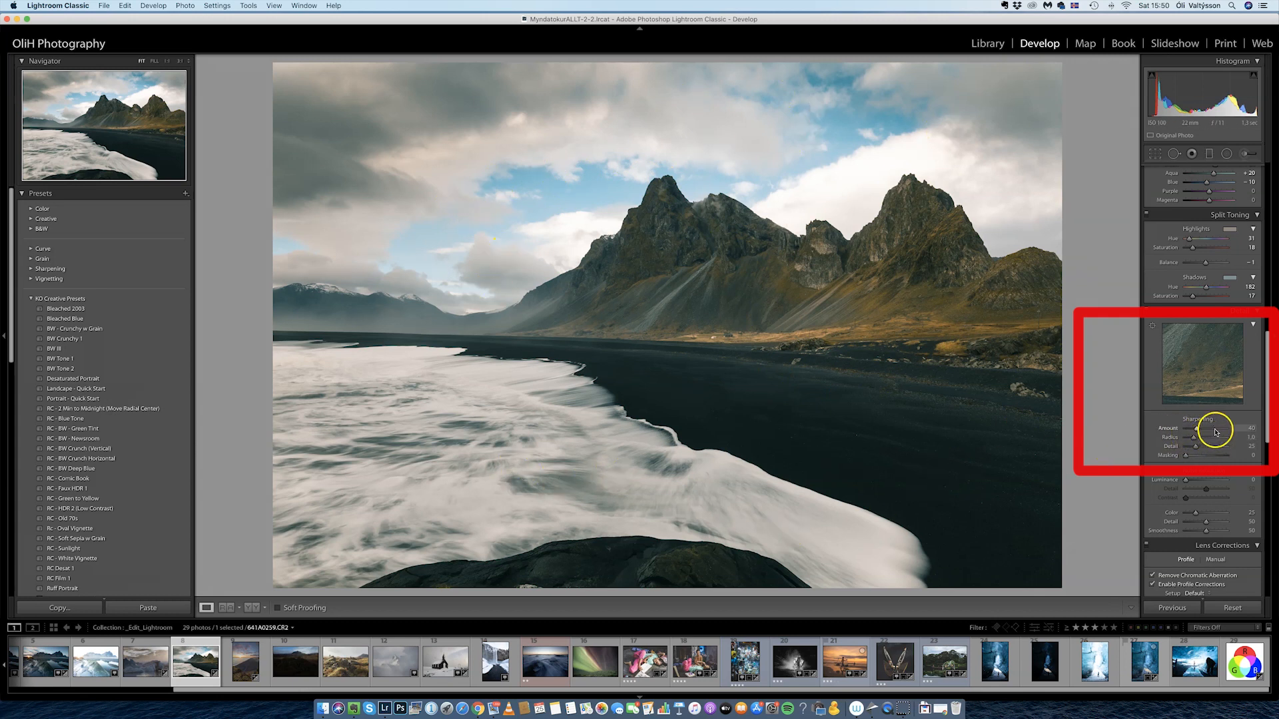
- Sharpen the landscape with amount 88 and masking 58, previewing the edge mask to protect the smooth areas
drag(1196, 429, 1213, 429)
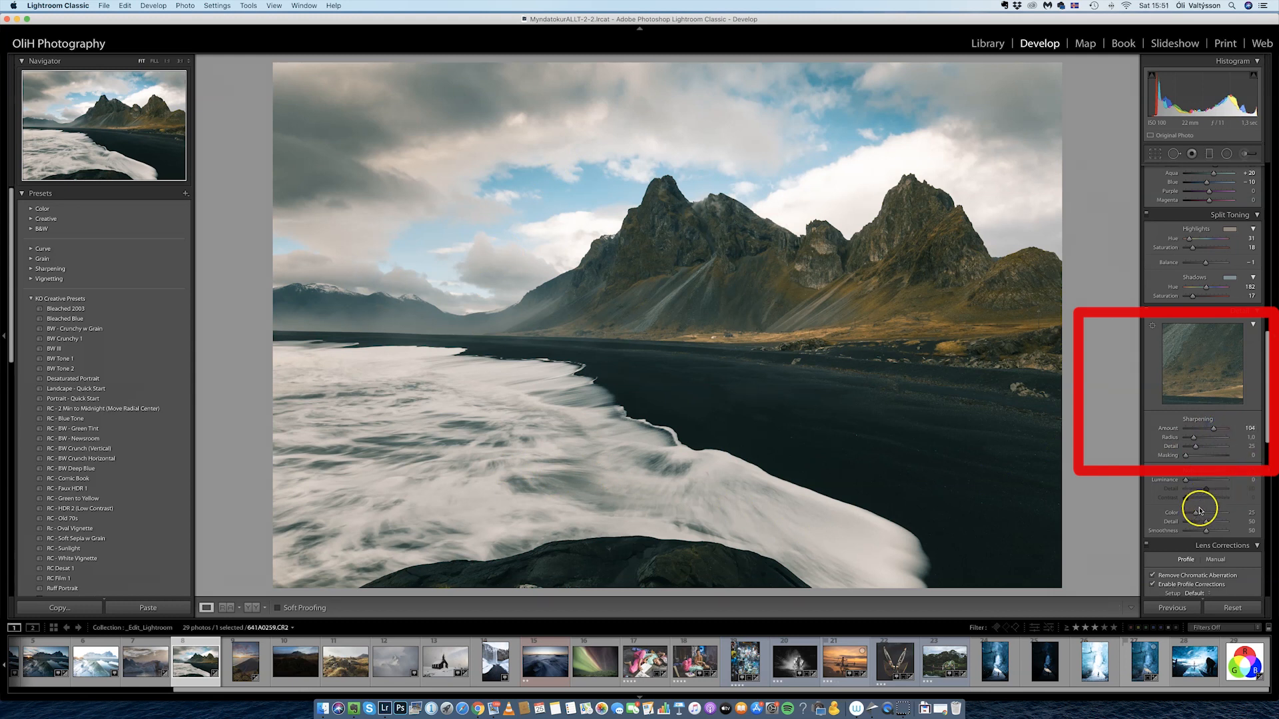
alt+click(1186, 456)
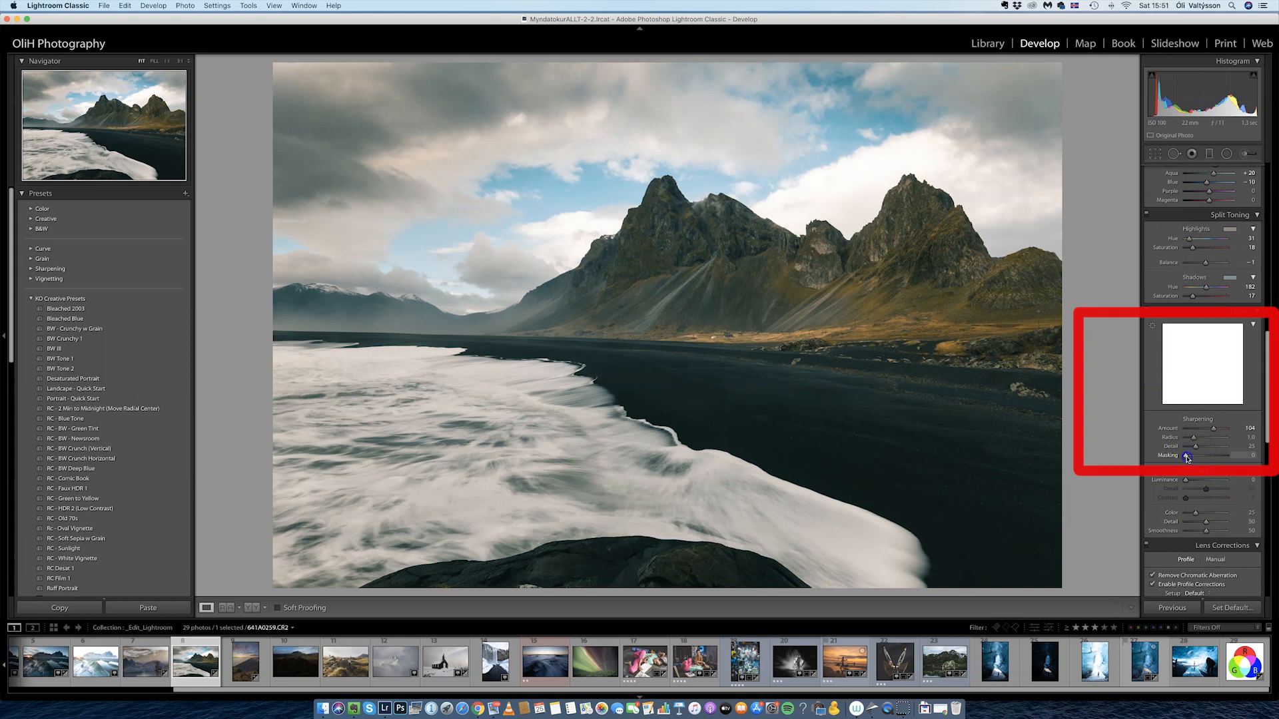
mouse_move(1187, 457)
mouse_down()
mouse_move(1243, 458)
mouse_move(1182, 456)
mouse_up()
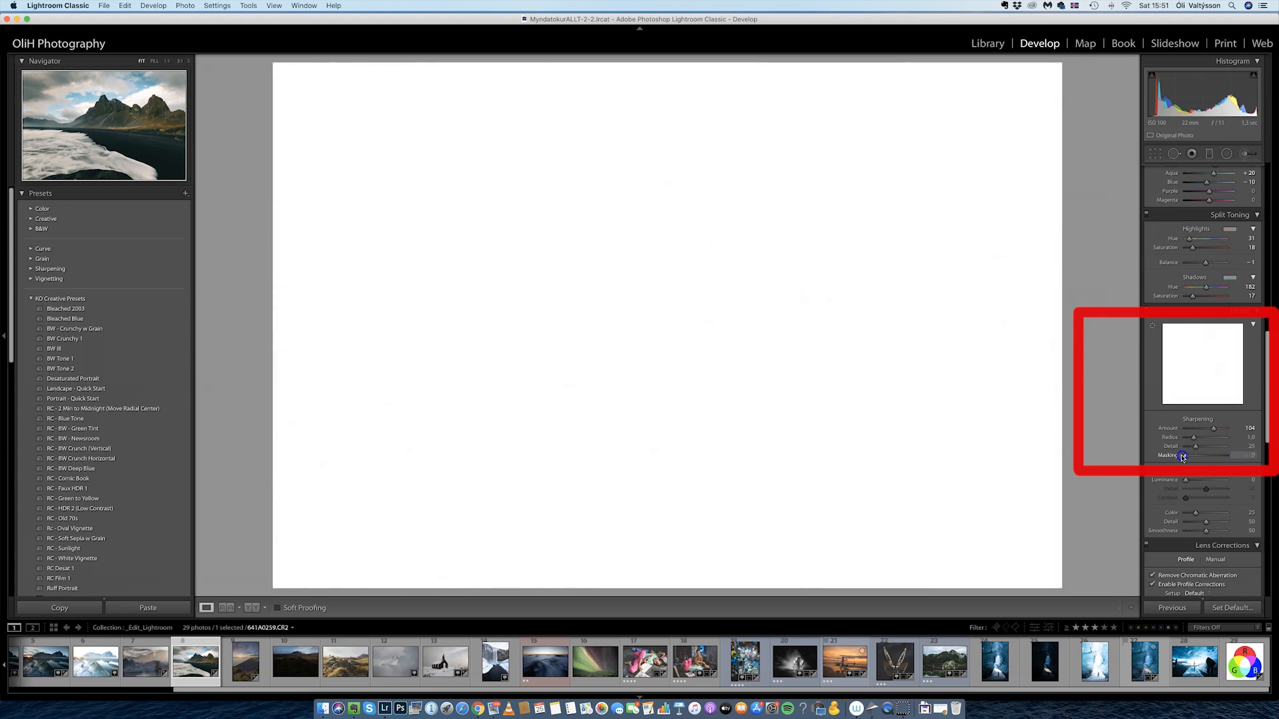
drag(1187, 457, 1190, 458)
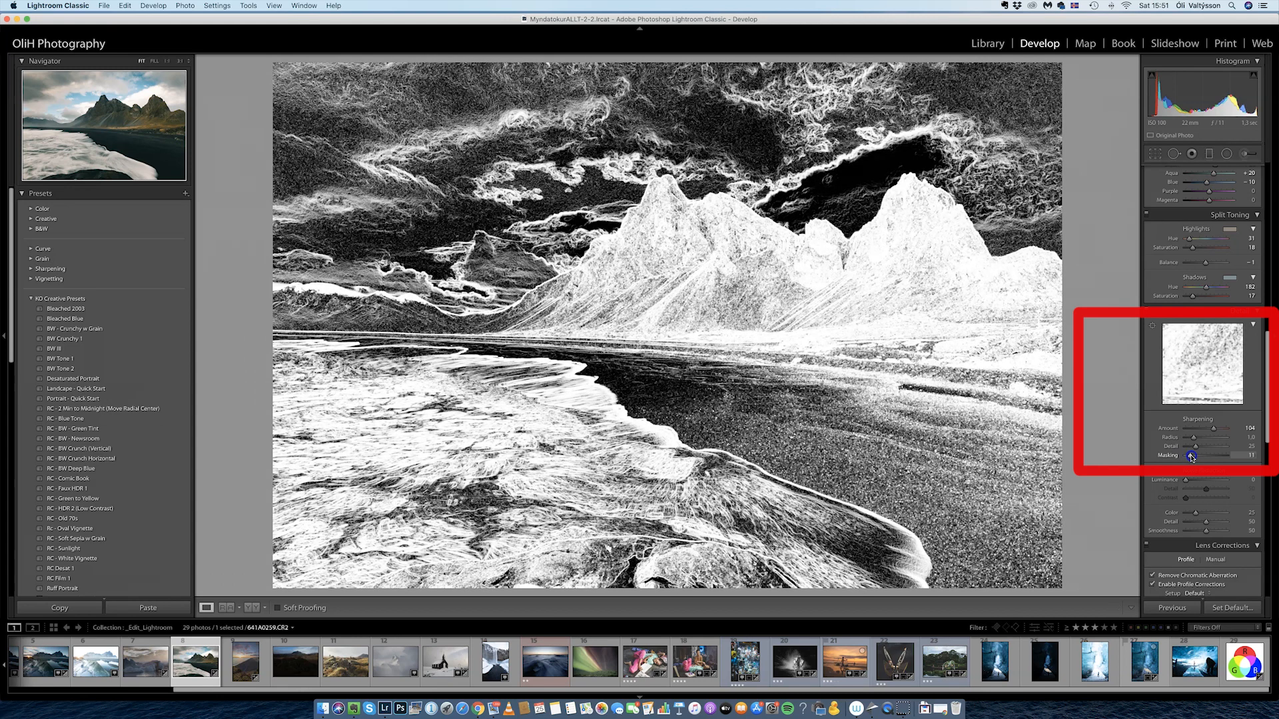
drag(1192, 457, 1208, 456)
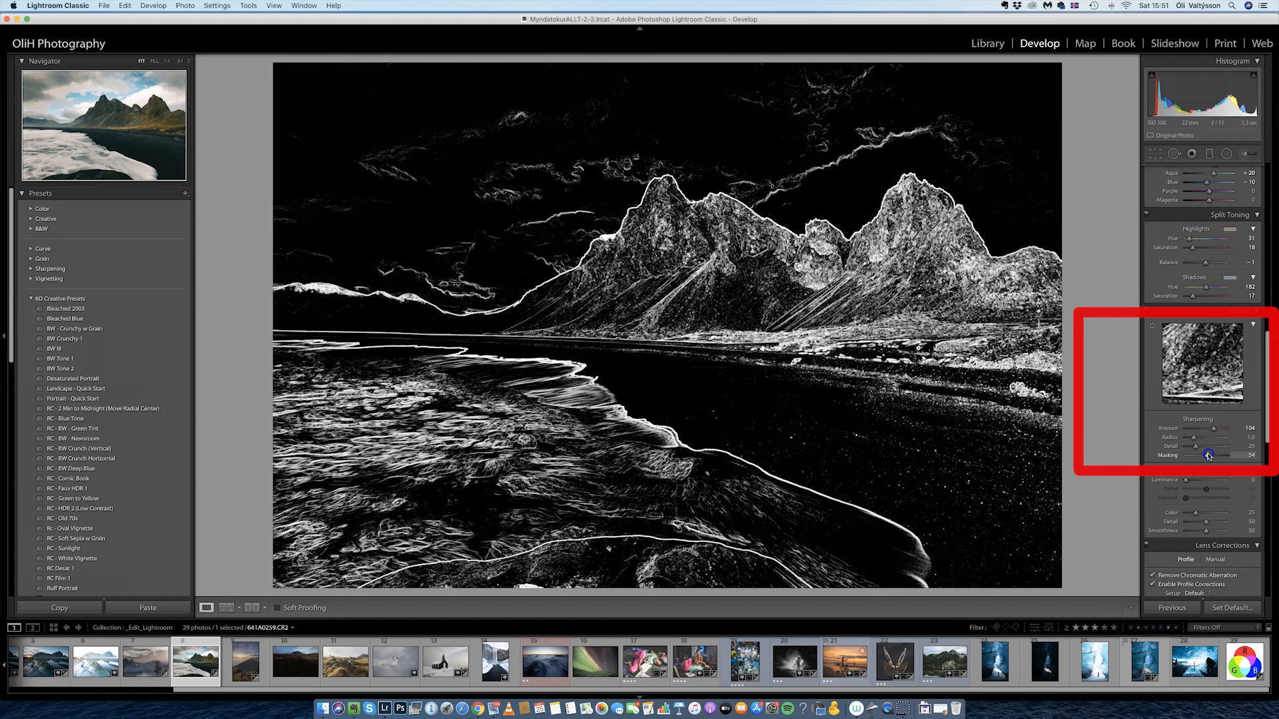
drag(1210, 456, 1211, 430)
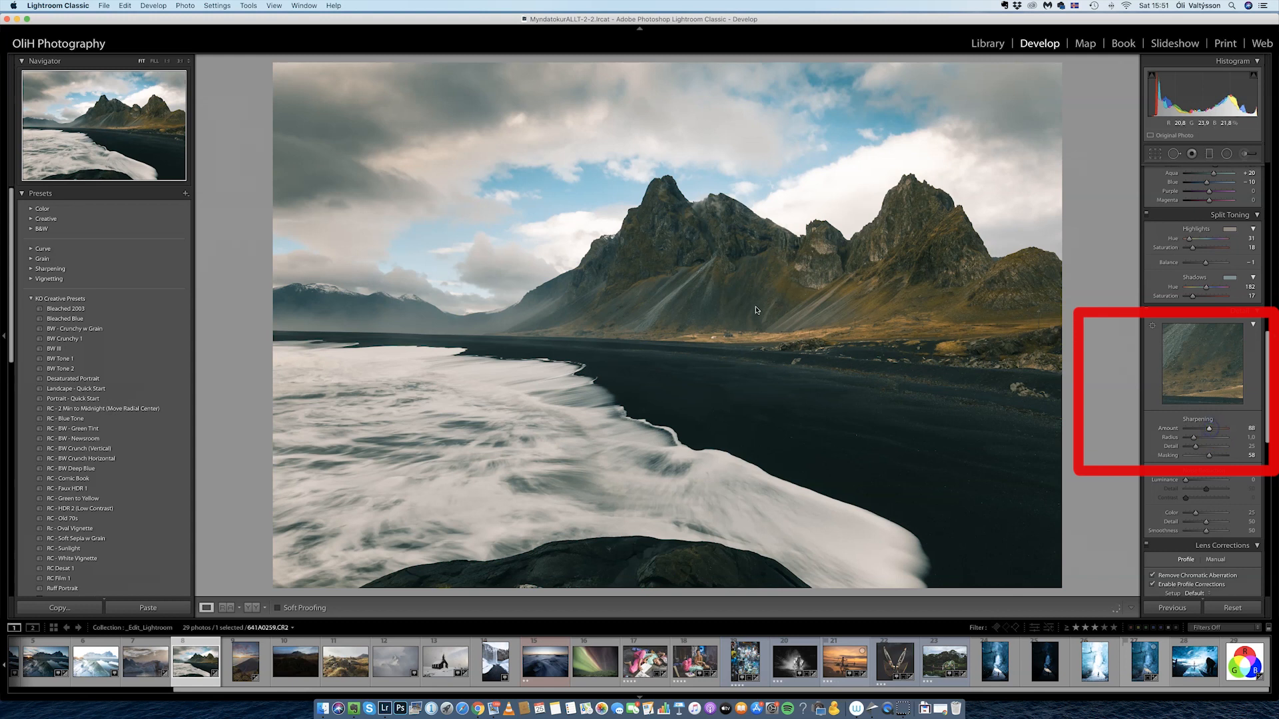
- Inspect the mountains and black beach up close and raise the sharpening amount to 96
click(755, 308)
drag(765, 280, 776, 367)
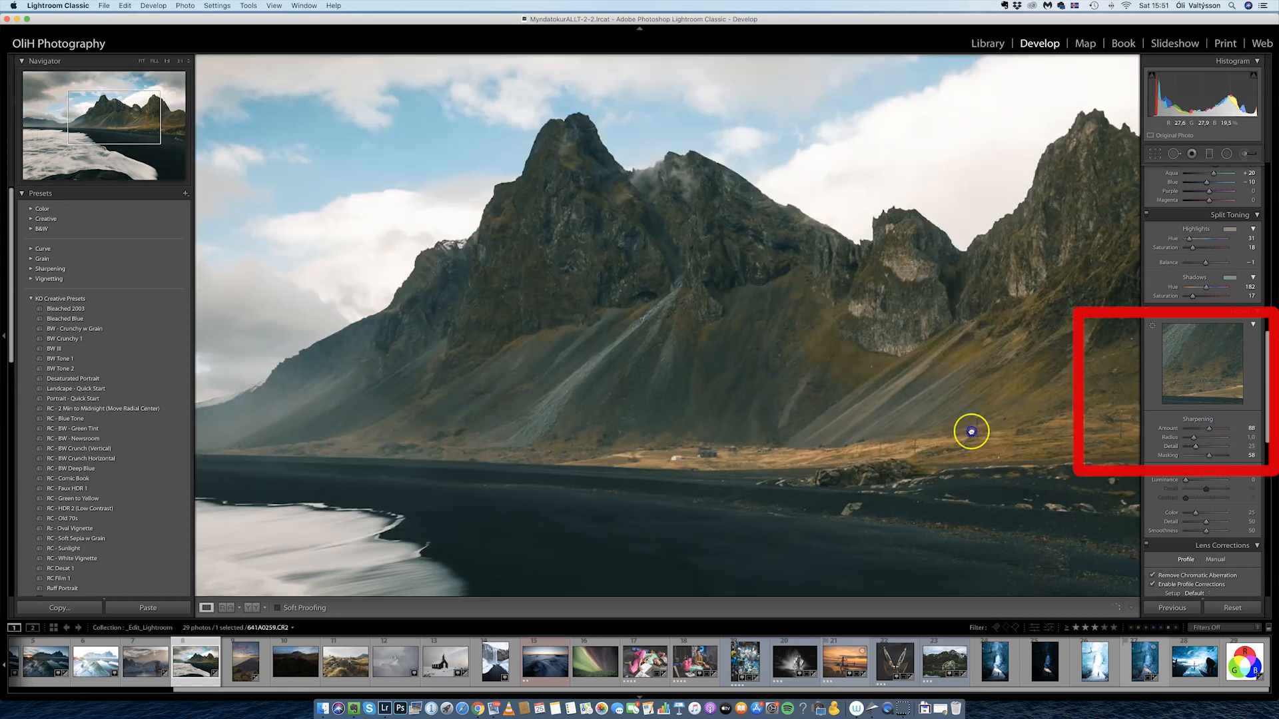
drag(997, 458, 891, 383)
drag(638, 505, 583, 464)
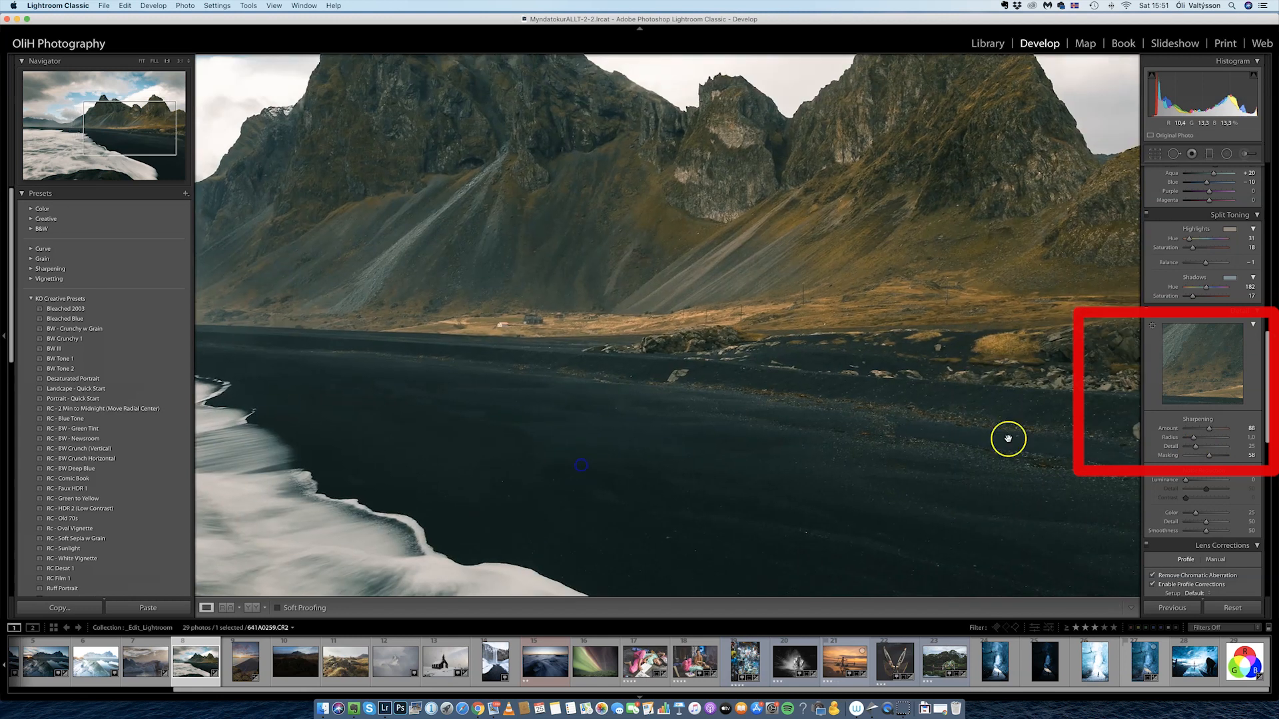
double_click(1209, 431)
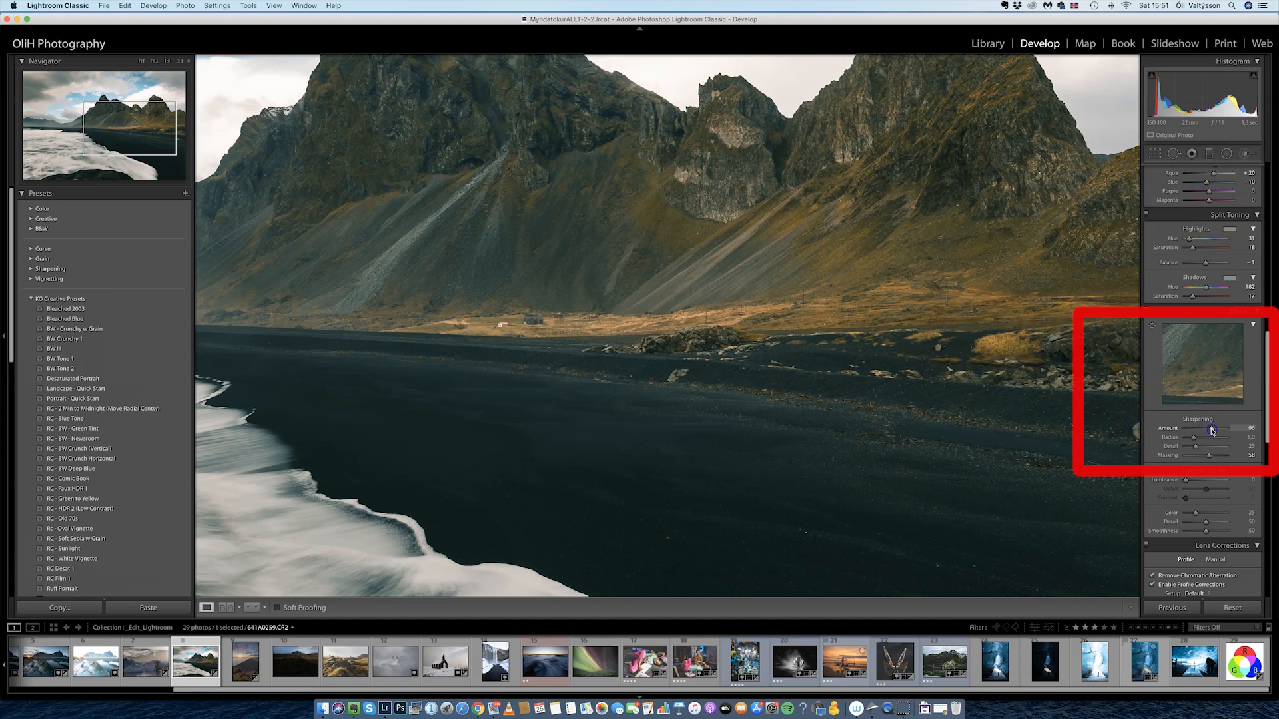
click(798, 543)
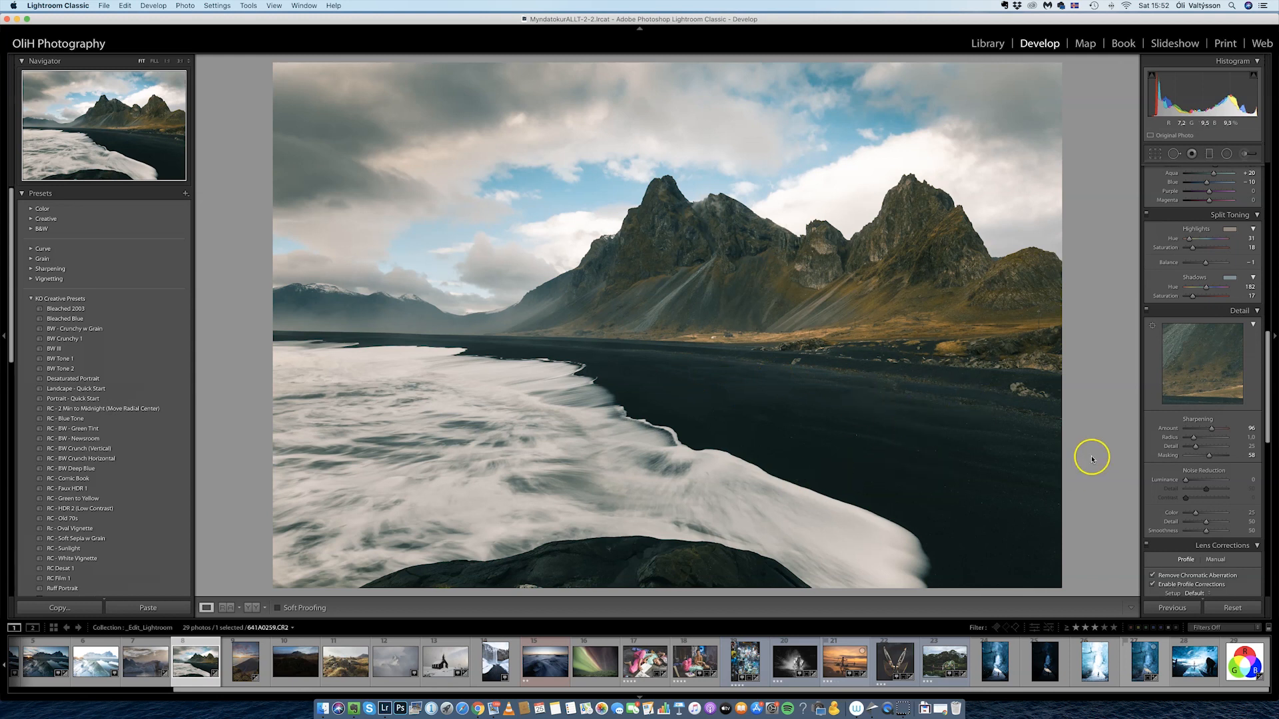
- Open the northern lights photo and set its white balance to temperature 2815 and tint -15
click(583, 680)
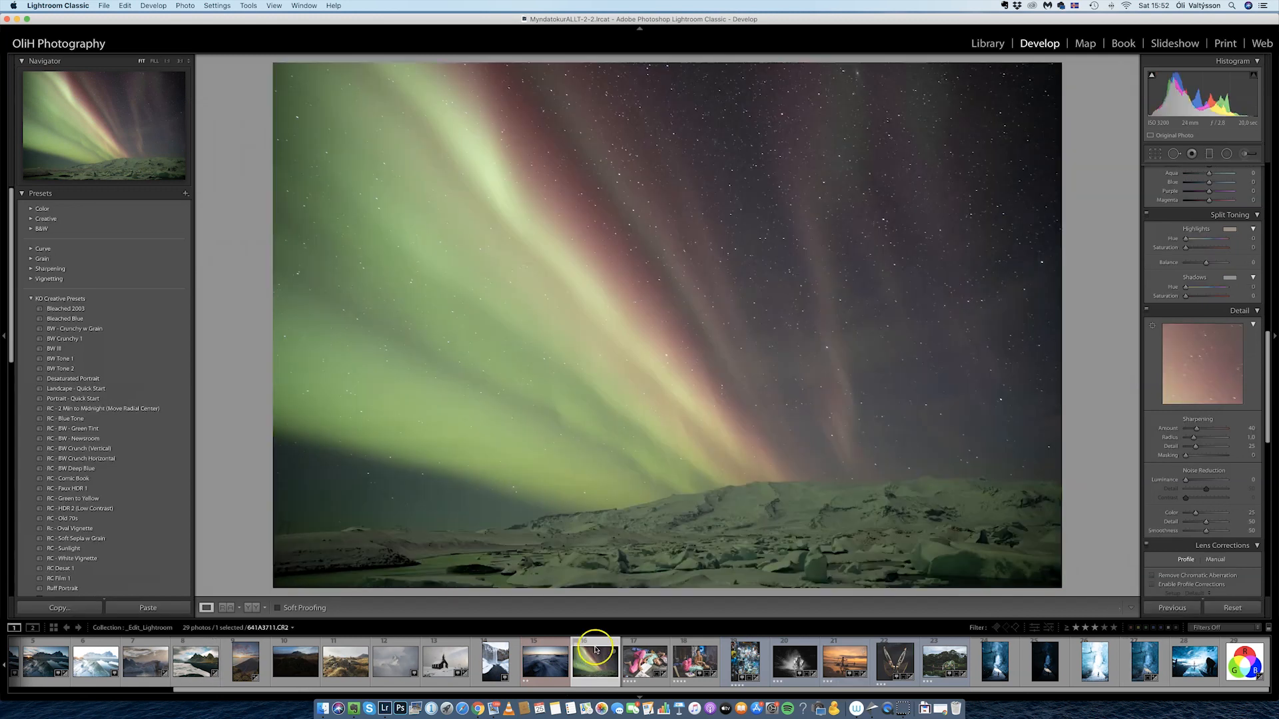
drag(1261, 383, 1262, 186)
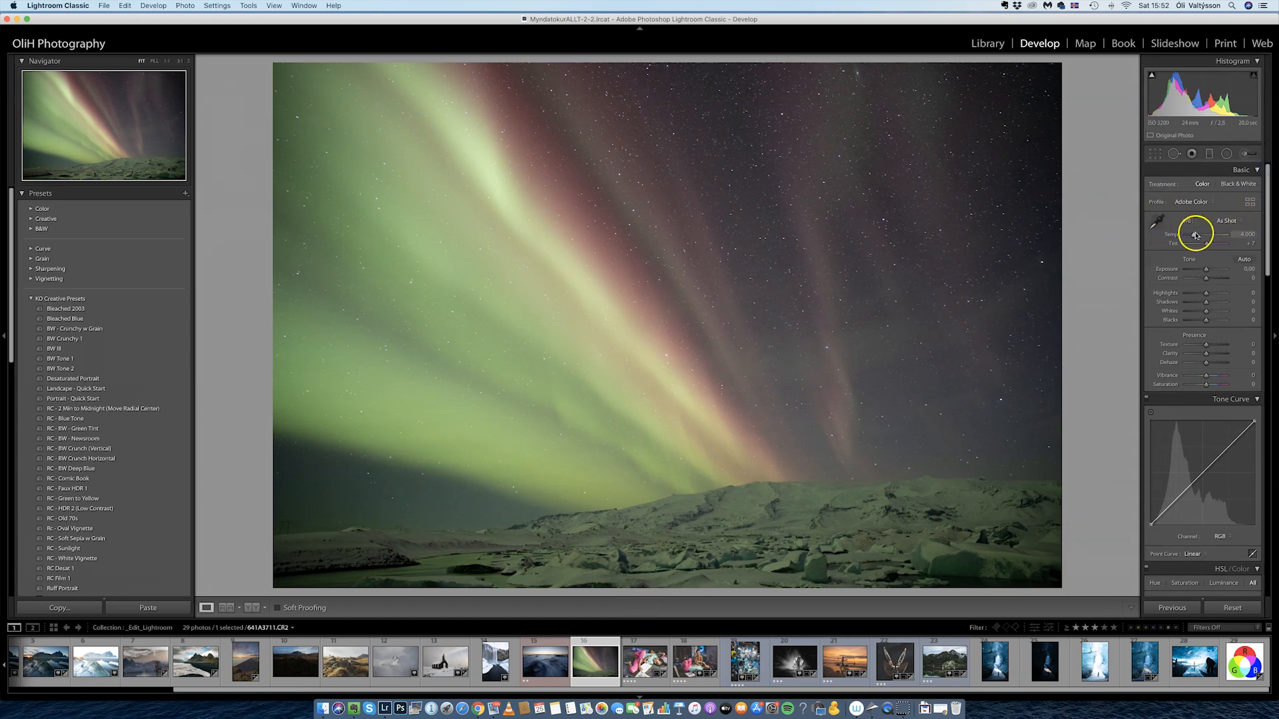
drag(1193, 234, 1199, 237)
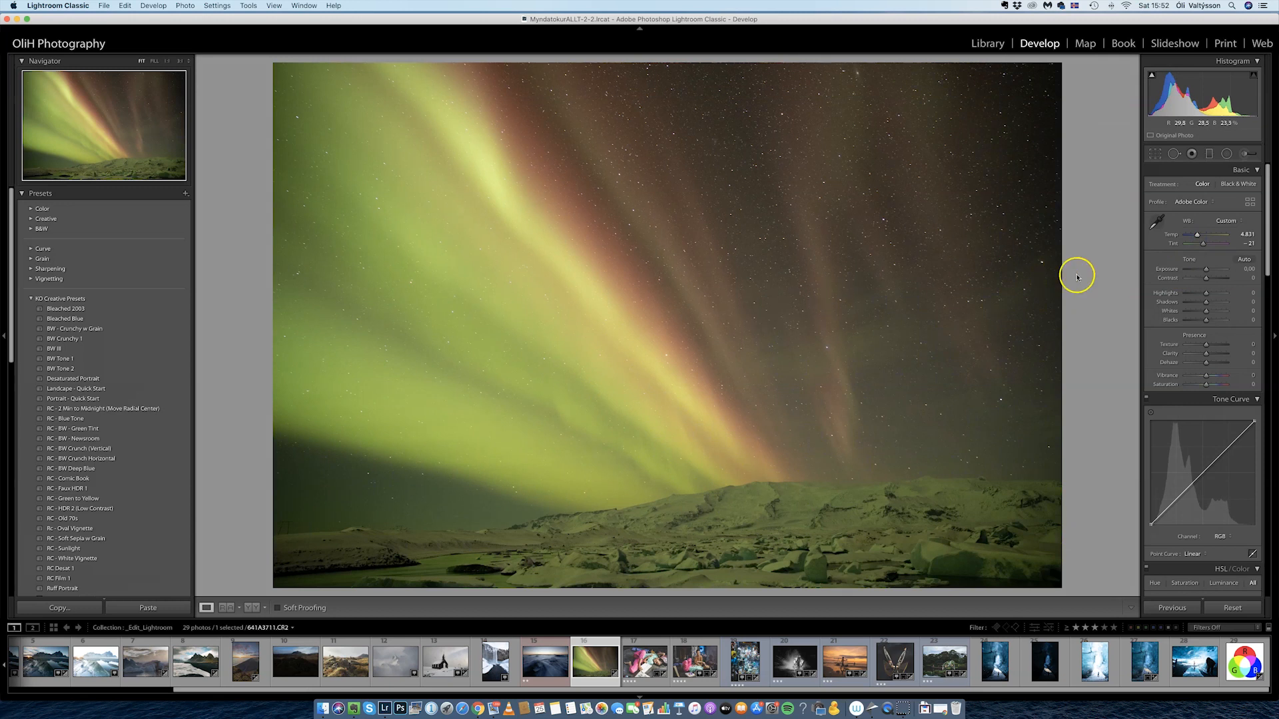
drag(1201, 240, 1193, 237)
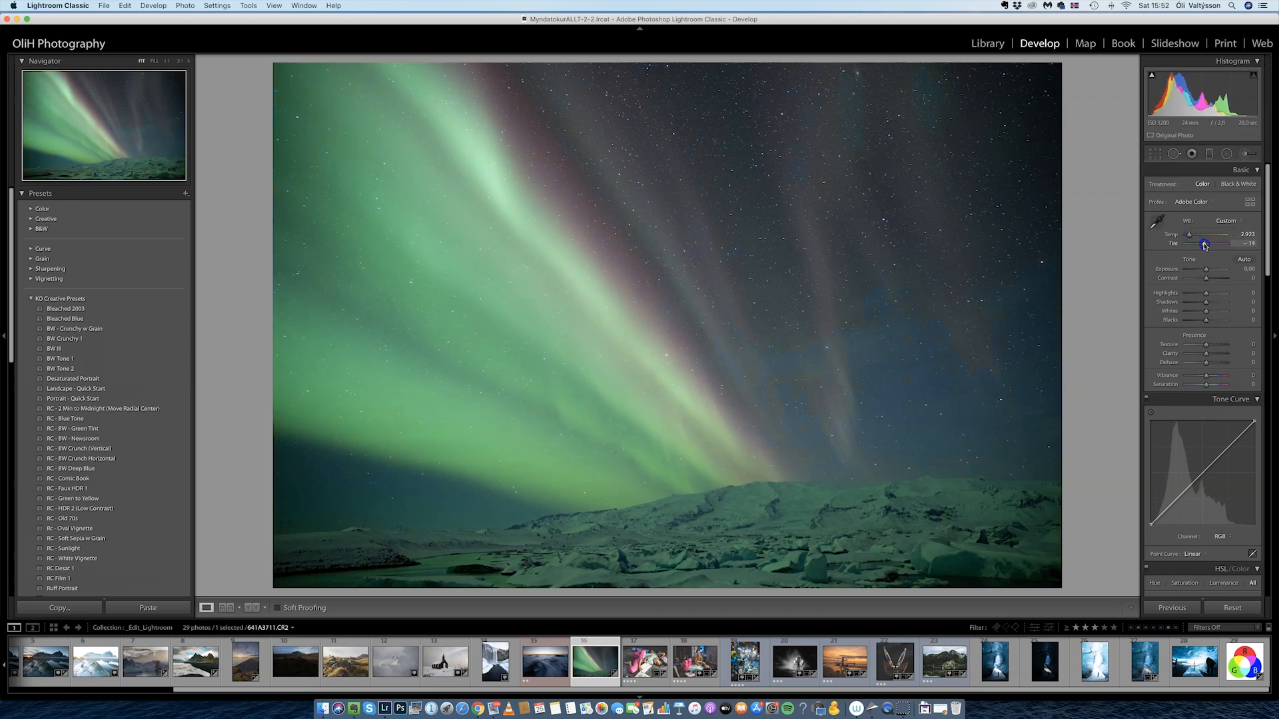
drag(1193, 238, 1191, 237)
- Raise the aurora photo's luminance to +29 for green, +11 for purple and +35 for magenta, and check the sky up close
drag(1268, 230, 1216, 357)
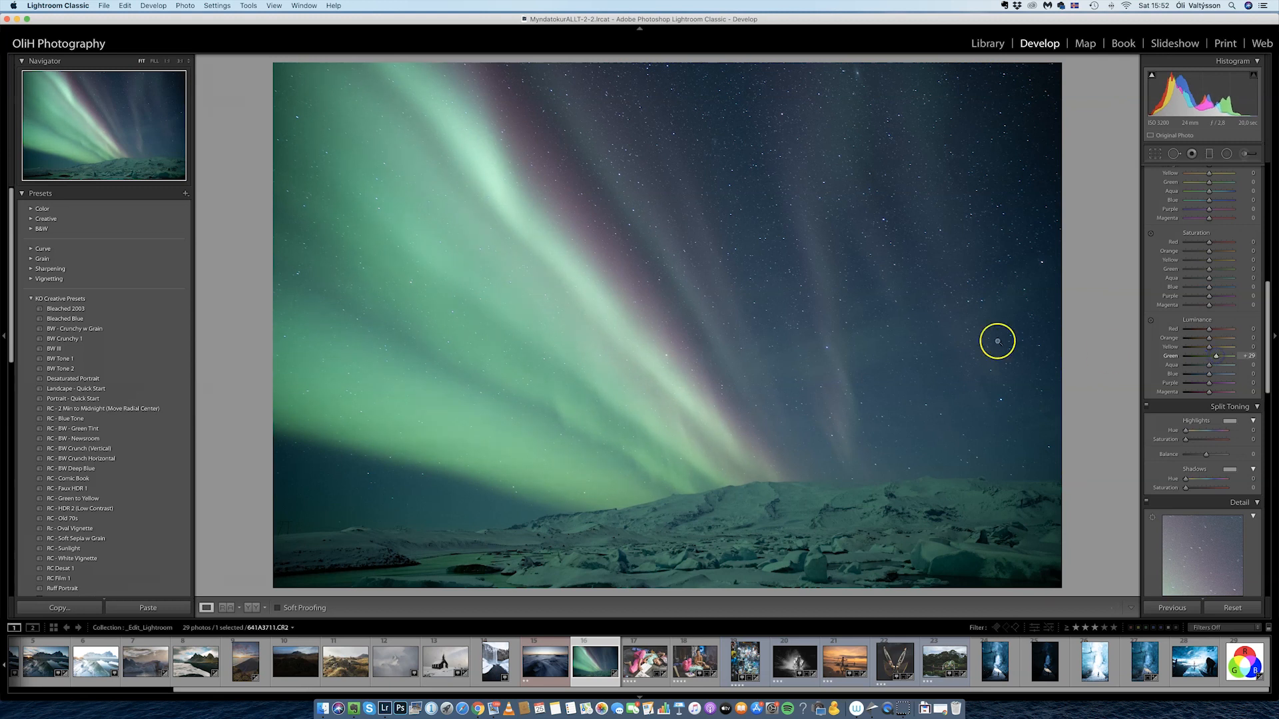
drag(1210, 386, 1220, 383)
double_click(1216, 385)
drag(1218, 394, 1217, 393)
click(921, 291)
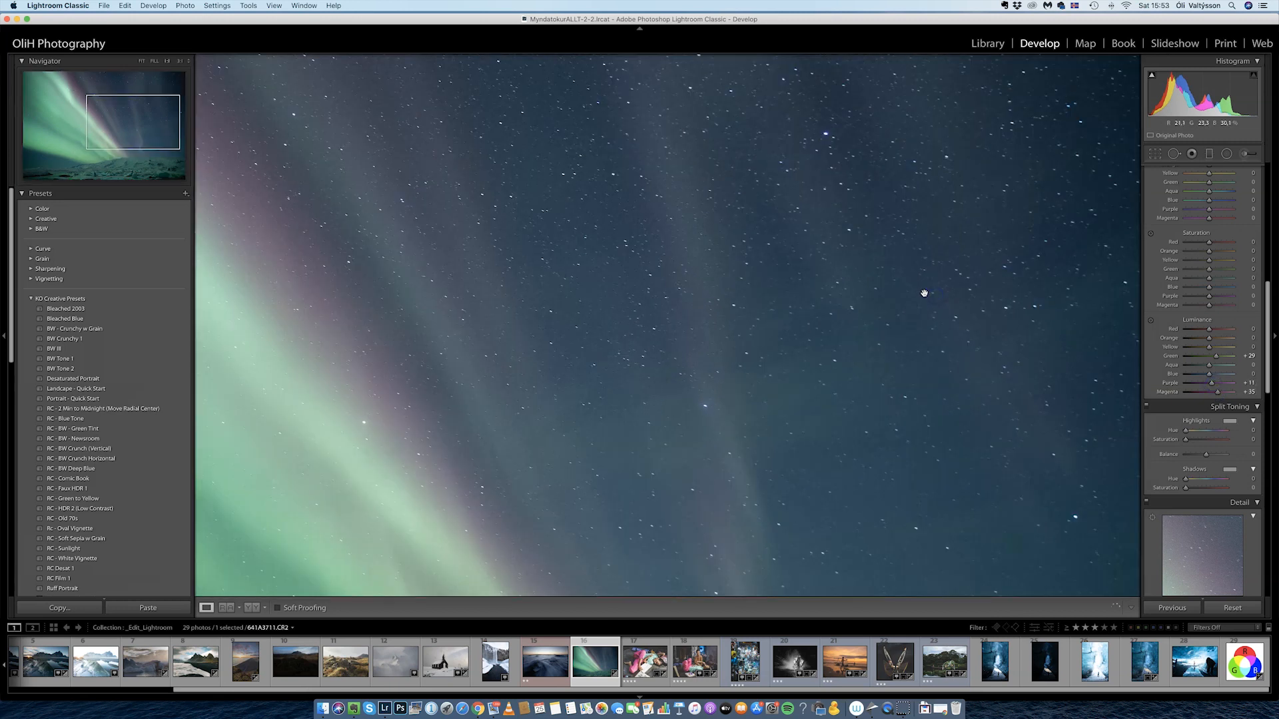
click(893, 389)
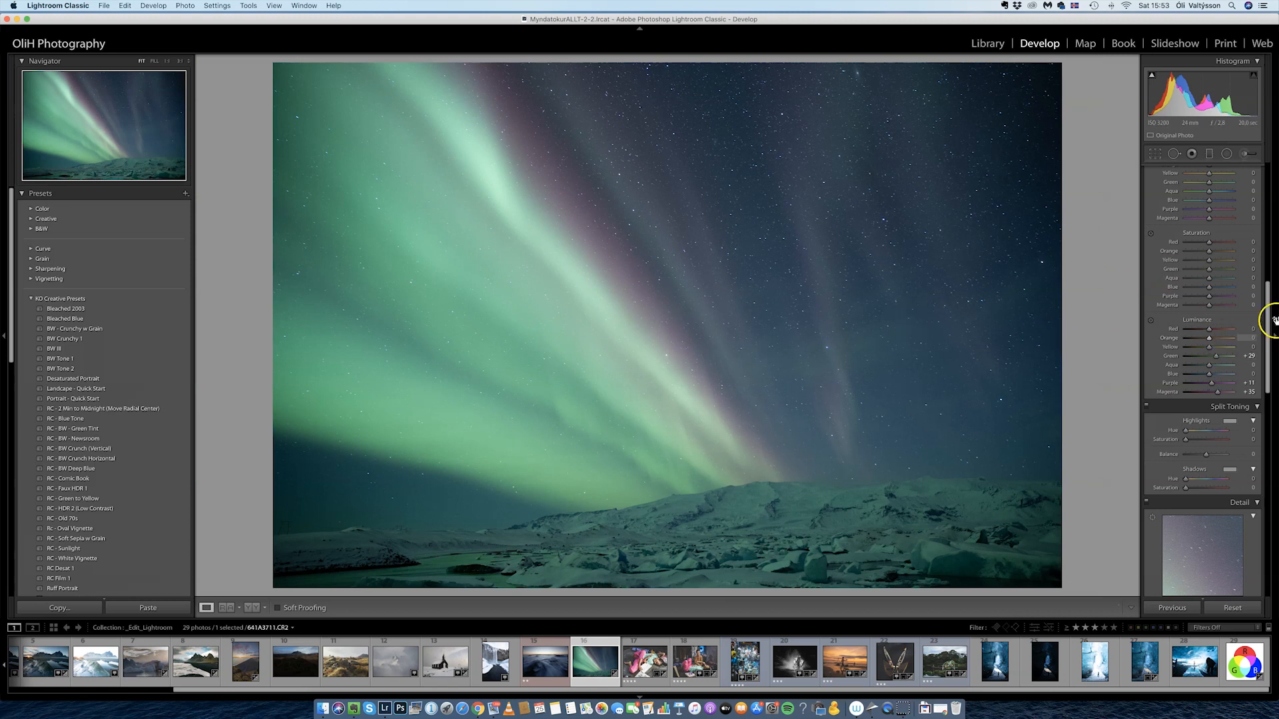
- Reduce the aurora photo's blue saturation to -44
click(1198, 288)
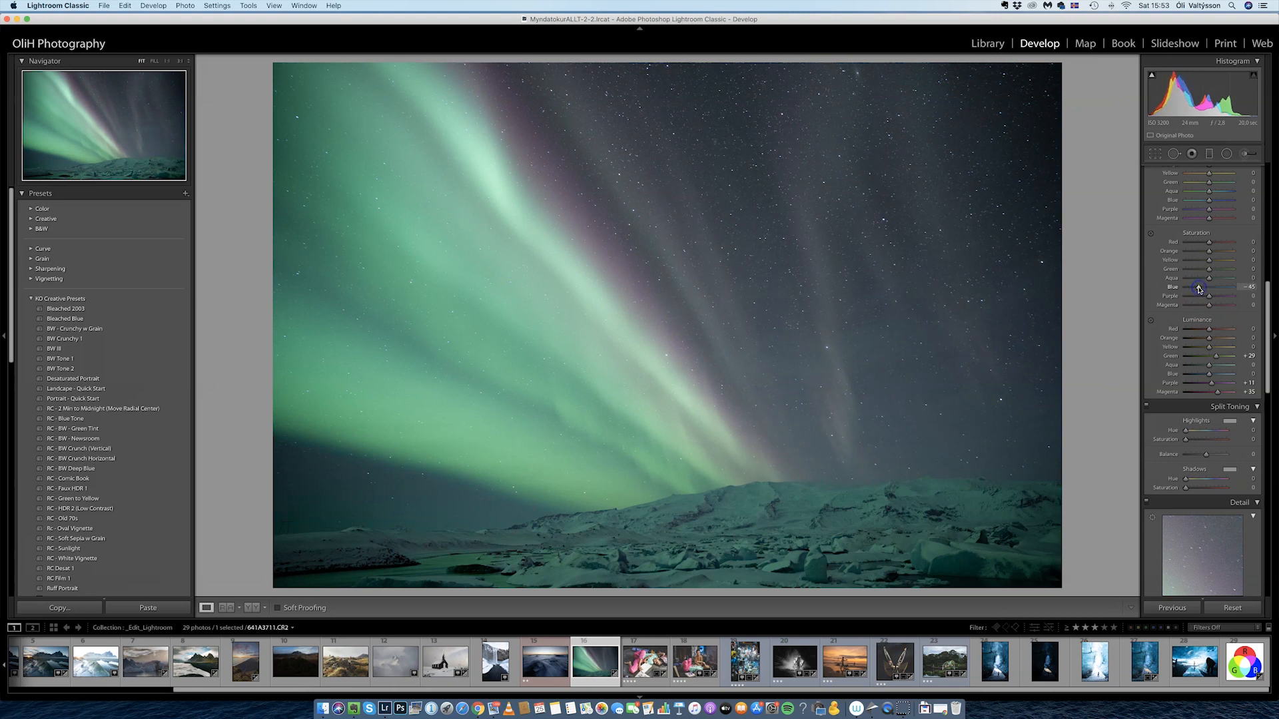
double_click(1199, 288)
click(1199, 288)
click(902, 308)
click(902, 308)
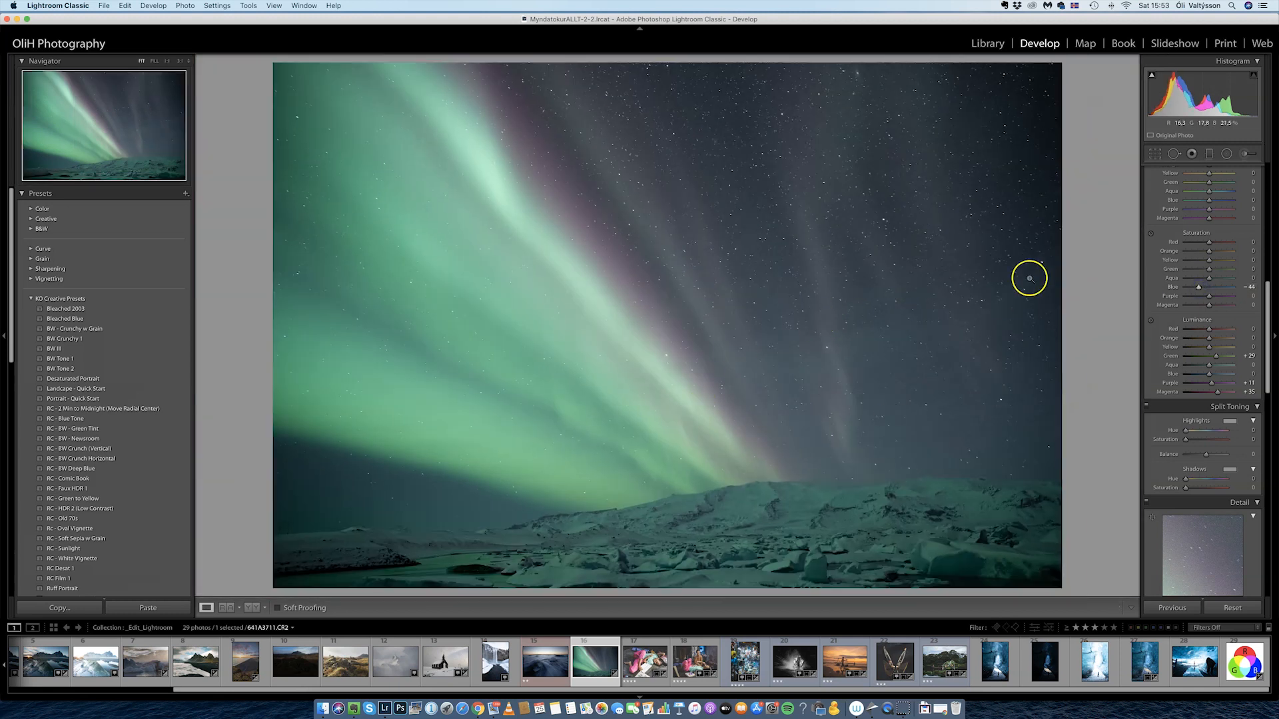
- Set the aurora photo's overall exposure to -0.30
drag(1269, 291, 1273, 178)
drag(1205, 269, 1204, 271)
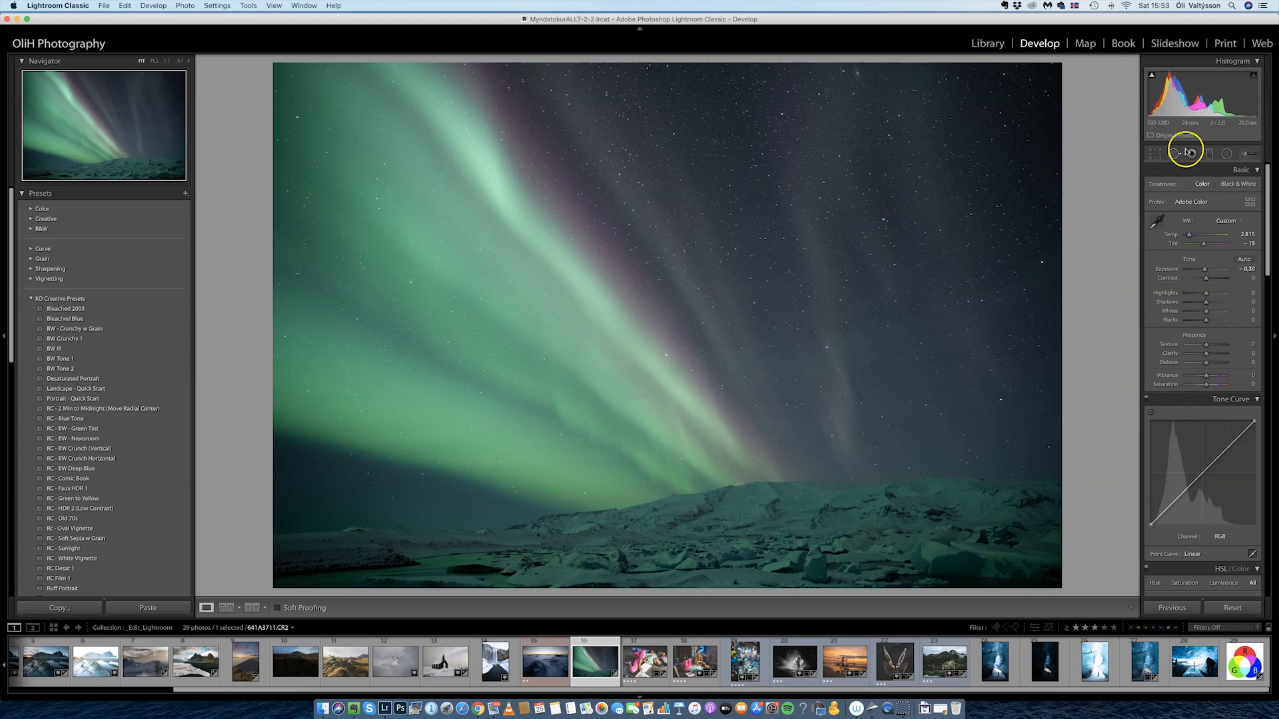
- Paint an adjustment brush with clarity 61 and exposure and saturation reset to 0 along the bright aurora band
click(1245, 155)
double_click(1205, 220)
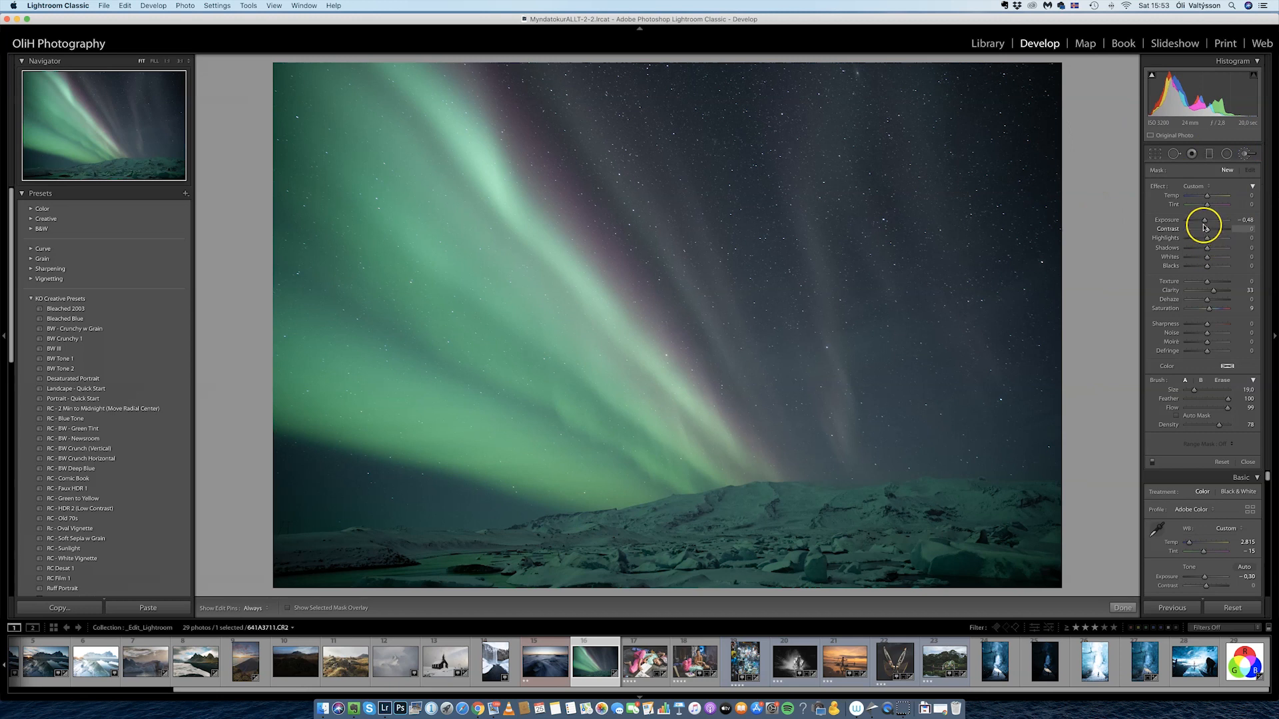
click(1207, 281)
click(1209, 309)
drag(1219, 291, 1221, 290)
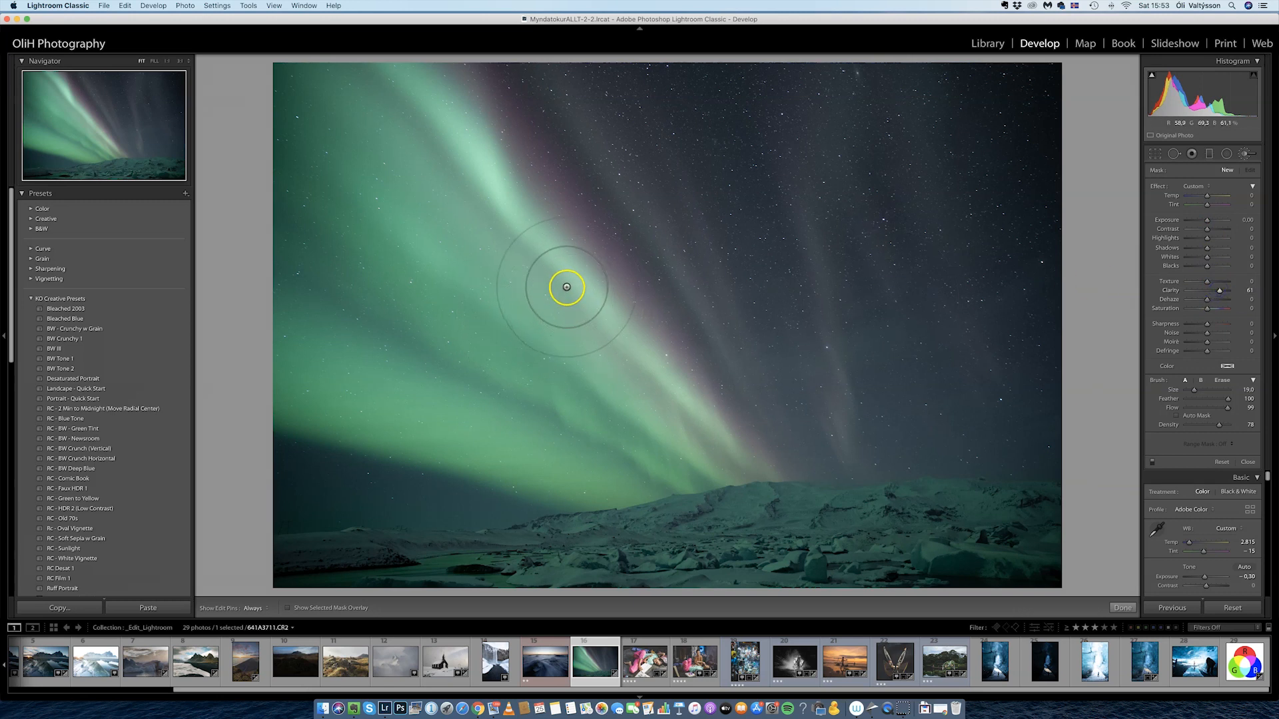
scroll(566, 287, up, 4)
mouse_move(564, 286)
mouse_down()
mouse_move(616, 382)
mouse_move(630, 340)
mouse_move(515, 222)
mouse_move(527, 272)
mouse_move(501, 164)
mouse_move(509, 117)
mouse_move(434, 255)
mouse_move(602, 363)
mouse_move(585, 424)
mouse_move(686, 397)
mouse_move(687, 415)
mouse_move(703, 374)
mouse_move(634, 381)
mouse_move(607, 323)
mouse_move(596, 242)
mouse_move(519, 216)
mouse_move(515, 142)
mouse_move(446, 88)
mouse_move(539, 364)
mouse_move(613, 355)
mouse_up()
mouse_move(645, 396)
mouse_down()
mouse_move(609, 420)
mouse_move(542, 352)
mouse_move(534, 258)
mouse_move(496, 288)
mouse_move(456, 188)
mouse_move(385, 227)
mouse_move(334, 373)
mouse_move(601, 457)
mouse_move(609, 392)
mouse_move(658, 426)
mouse_move(628, 400)
mouse_up()
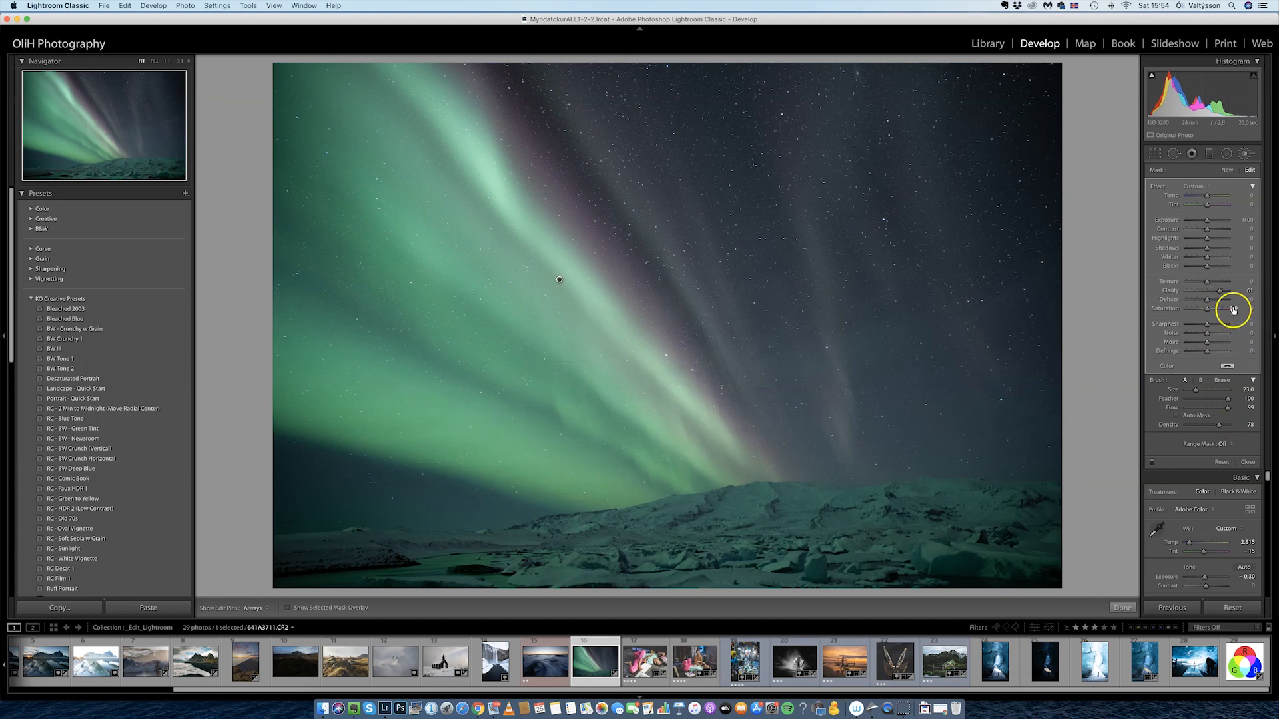
- Set the aurora brush's clarity to 66 and paint over the fainter light rays across the sky
double_click(1218, 294)
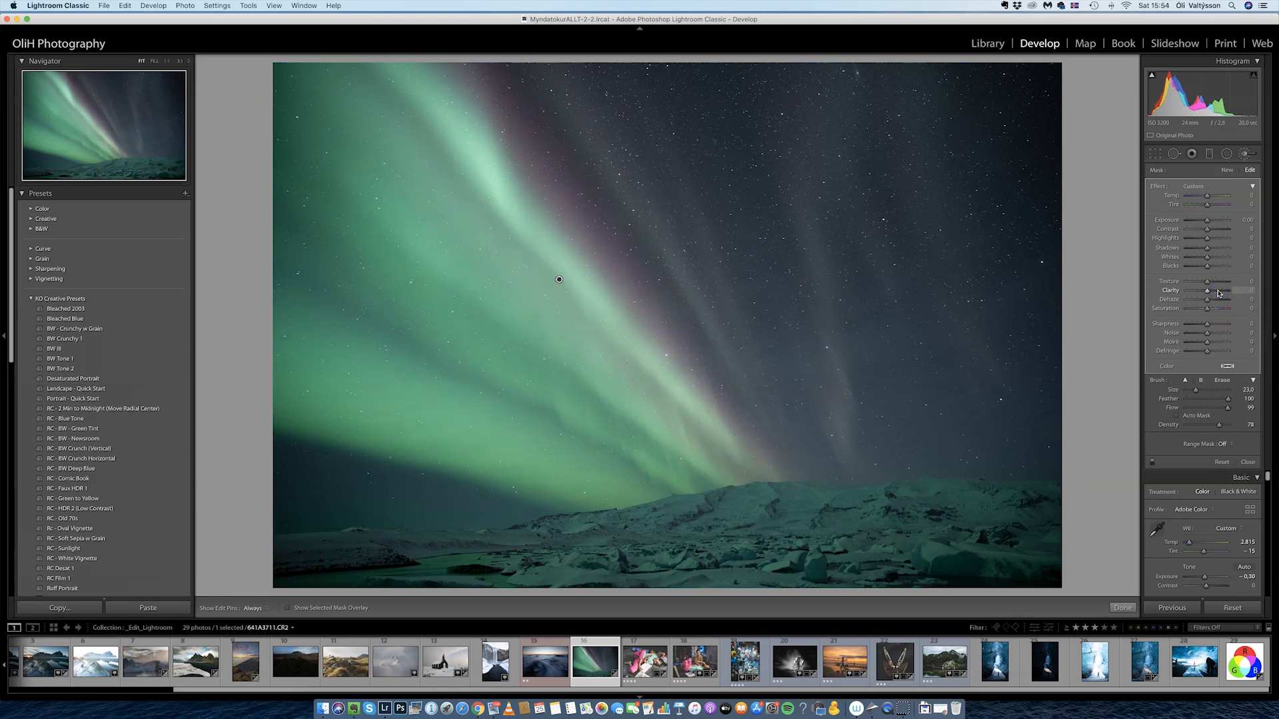
click(1218, 293)
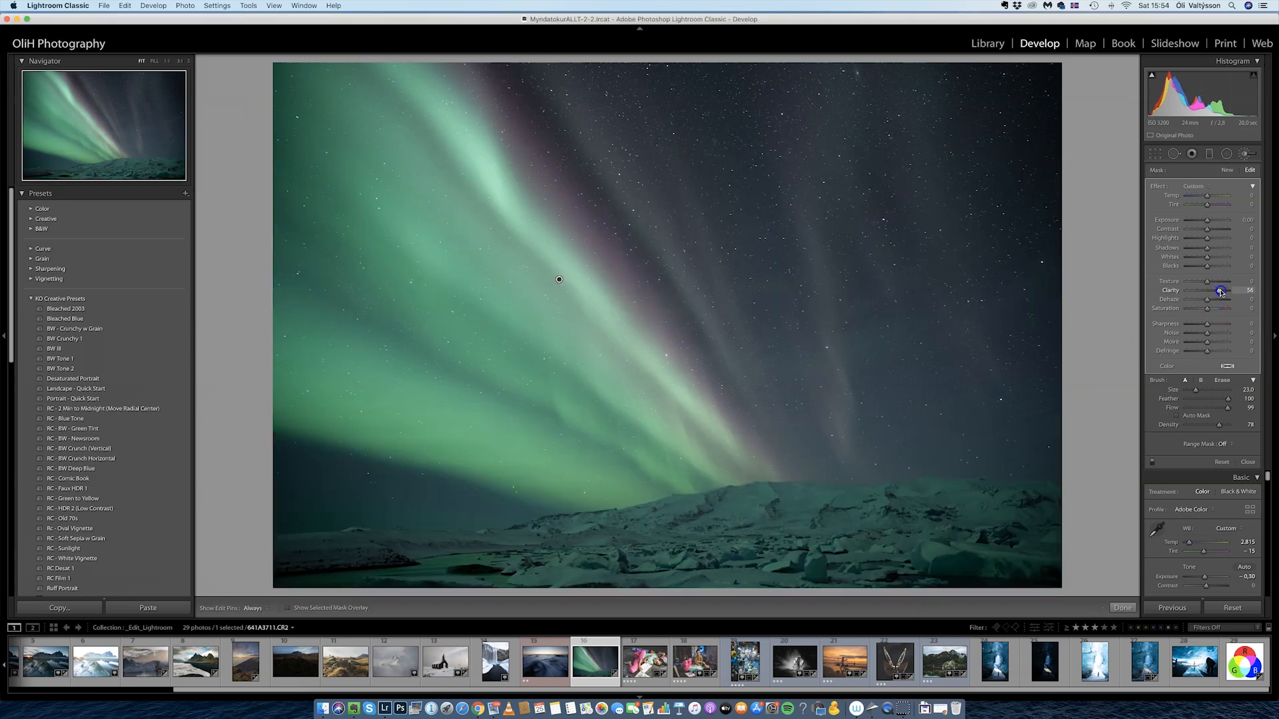
drag(1220, 292, 1221, 291)
scroll(617, 148, up, 1)
mouse_move(620, 131)
mouse_down()
mouse_move(804, 443)
mouse_move(809, 414)
mouse_up()
scroll(808, 414, up, 2)
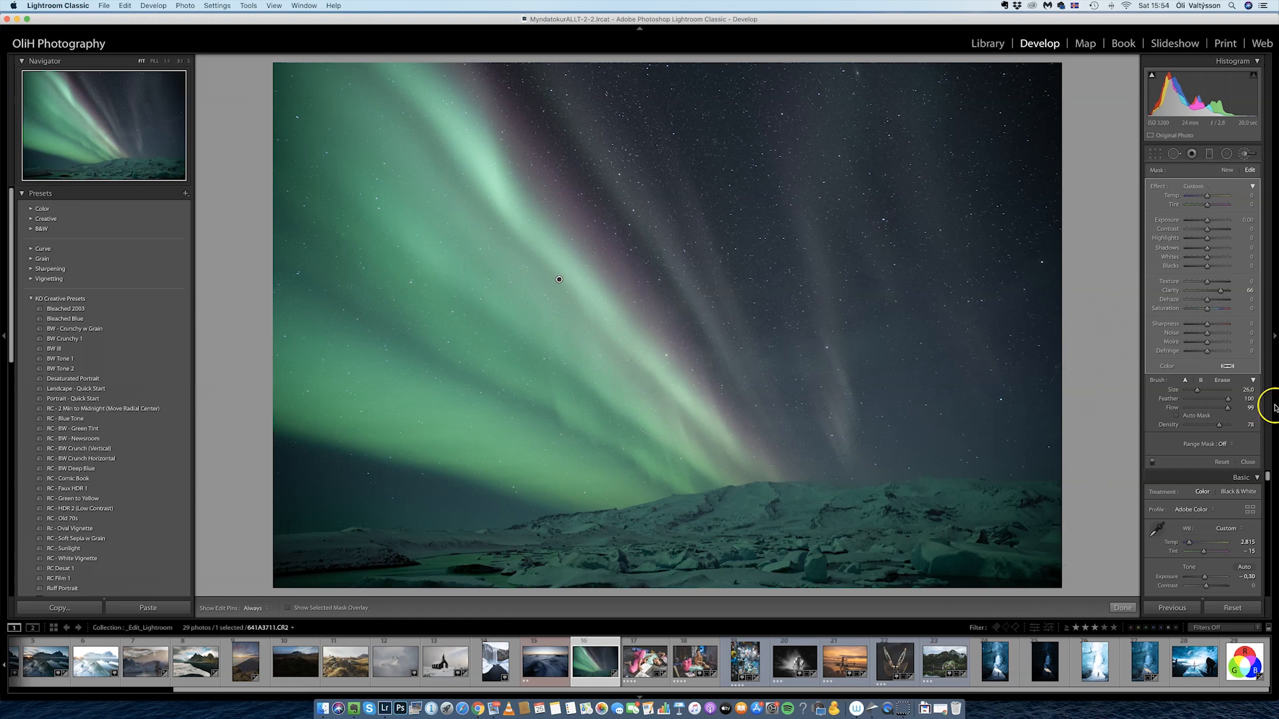
- Place a radial filter over the icy foreground with clarity reset to 0 and exposure raised to 0.41
click(1226, 153)
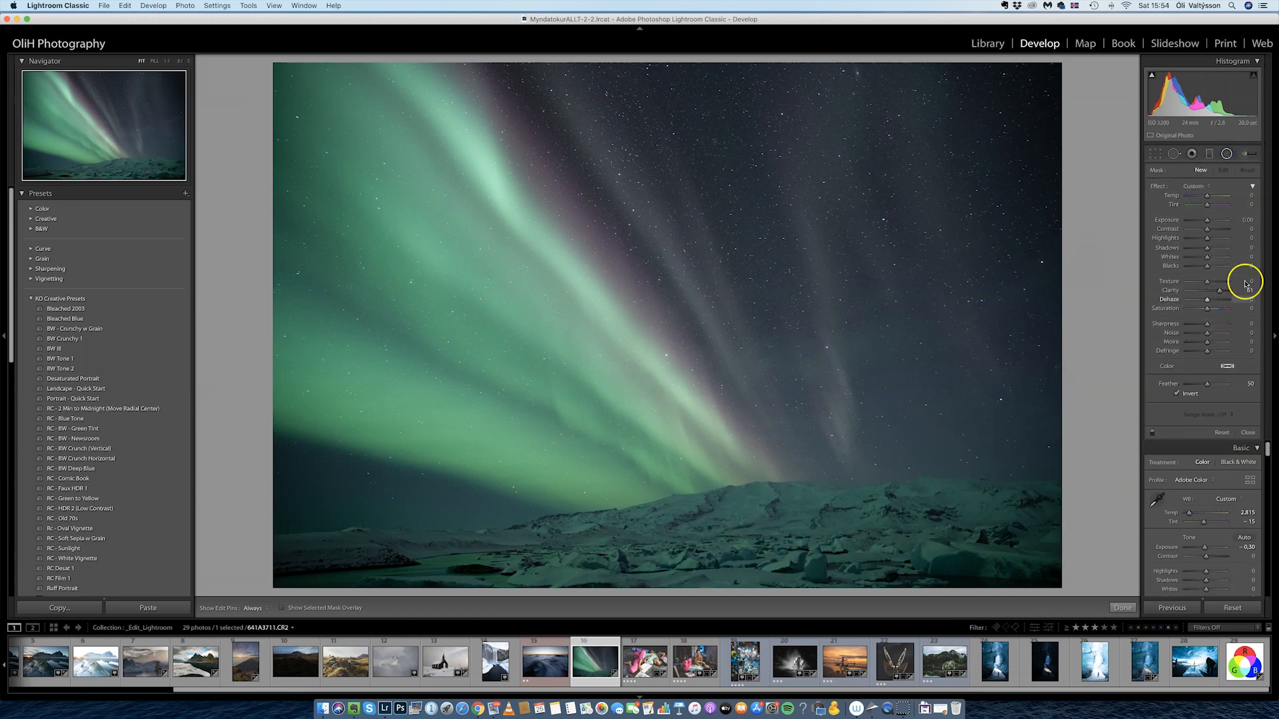
click(1224, 156)
click(1225, 156)
drag(731, 563, 1110, 519)
click(1197, 297)
mouse_move(1197, 297)
mouse_down()
mouse_move(1230, 294)
mouse_move(1208, 294)
mouse_up()
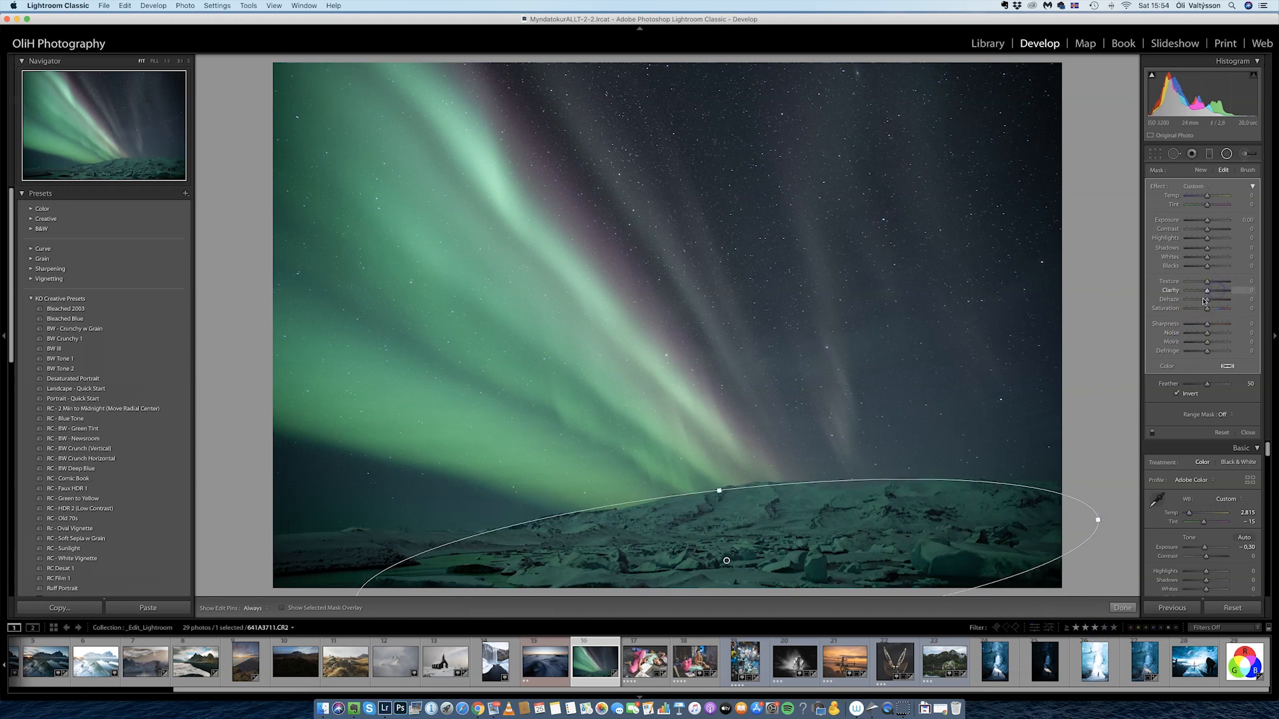
drag(1206, 219, 1209, 220)
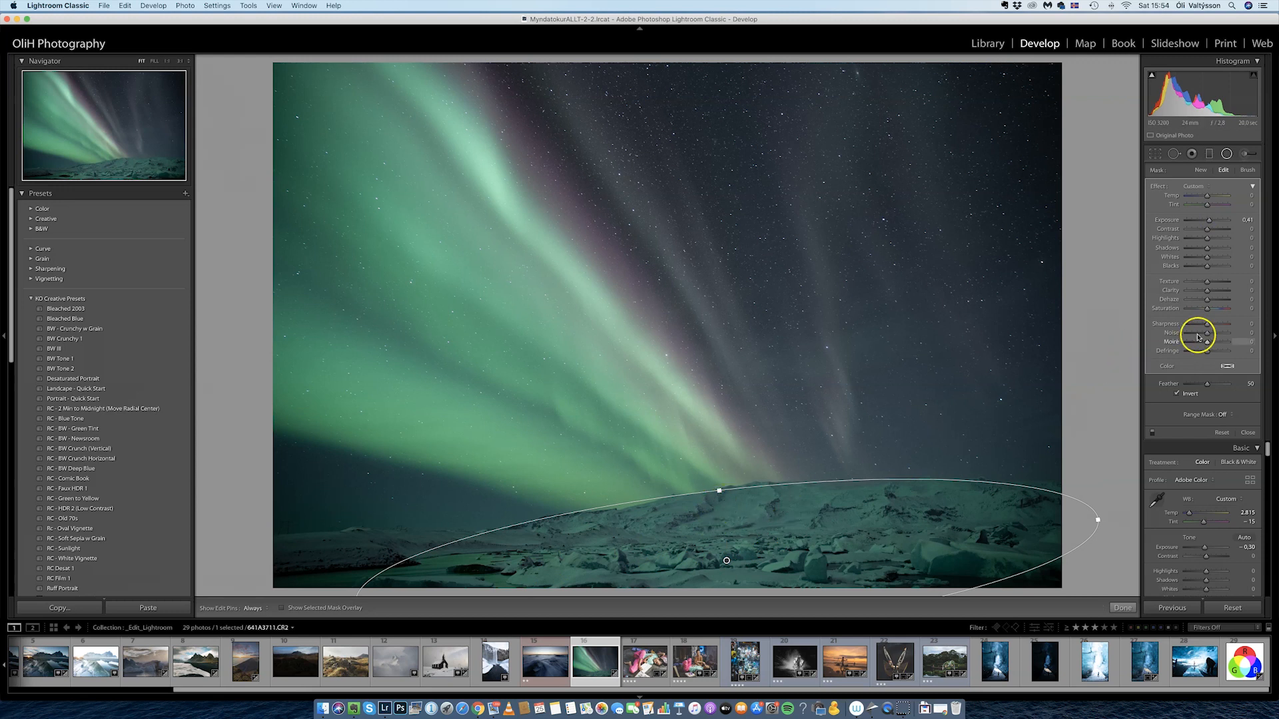
- Set the foreground radial filter's saturation to -26 and tint to -3, adjust its temperature, and close the filter
drag(1202, 310, 1202, 311)
click(1207, 205)
click(1206, 196)
click(1227, 155)
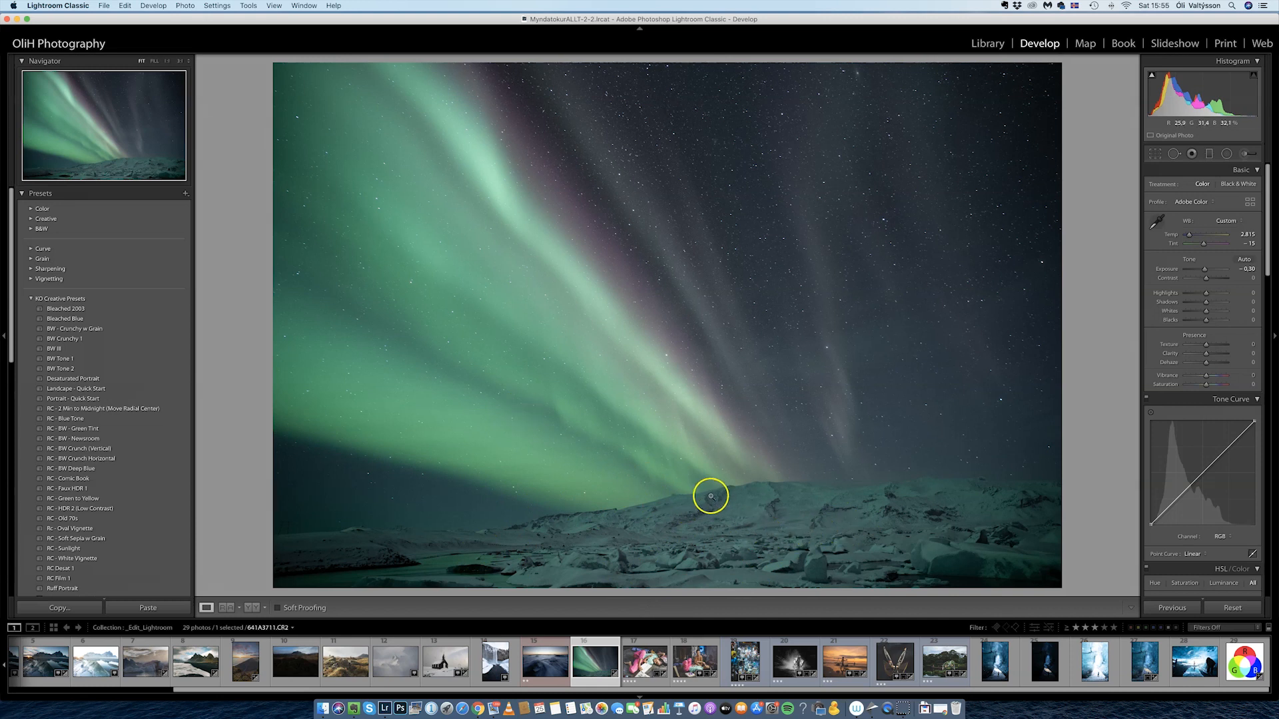
- Set the photo's overall temperature to 2672, and warm the foreground radial filter to temperature 8 with an adjusted tint
drag(1188, 234, 1190, 237)
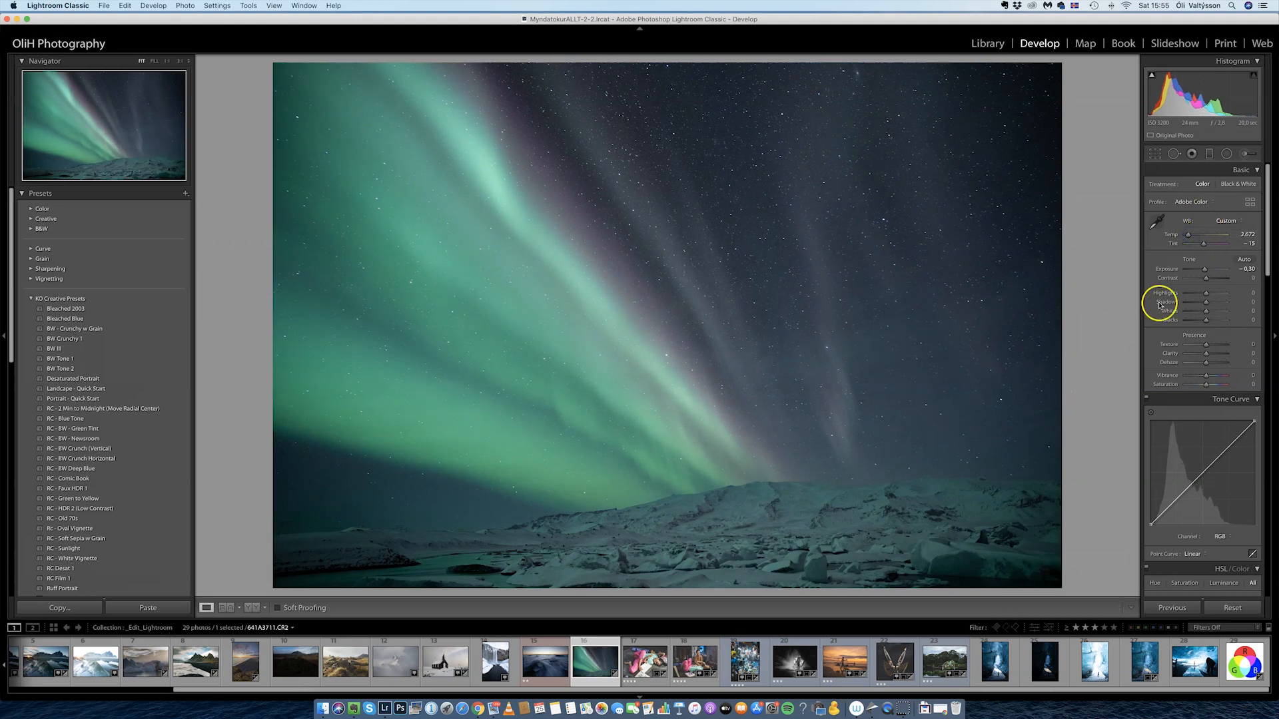
click(1226, 153)
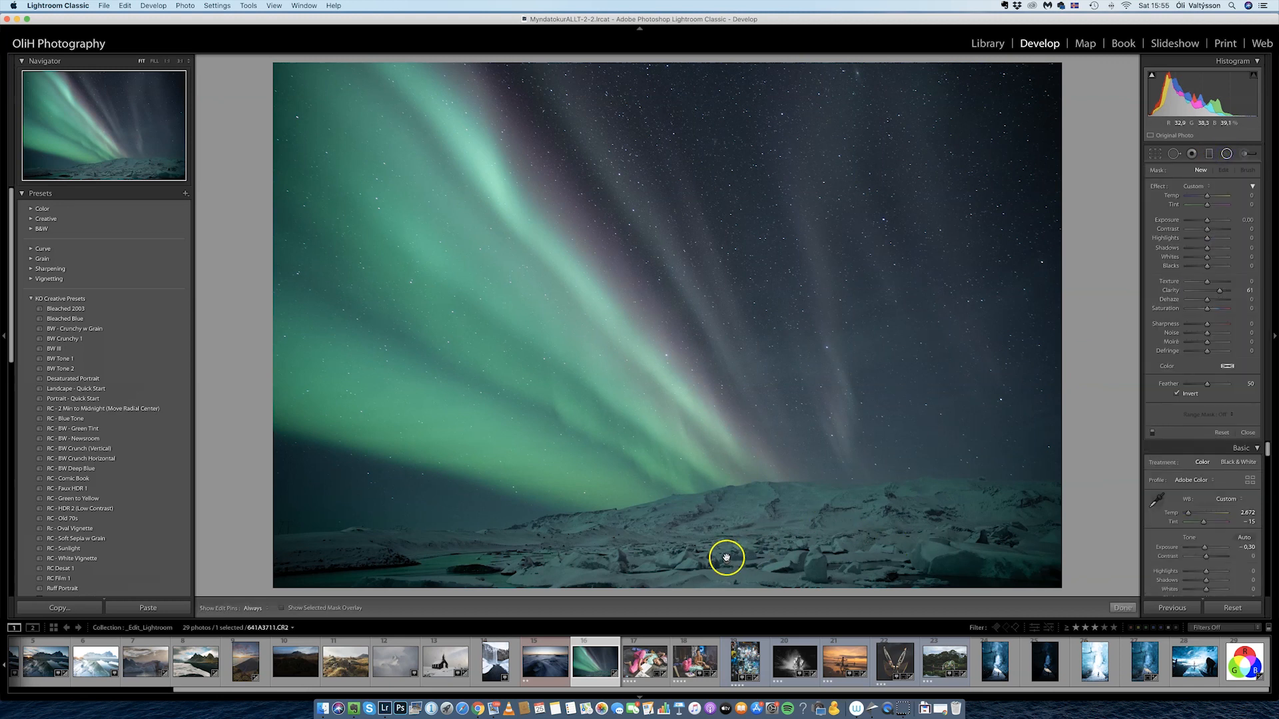
drag(727, 560, 1097, 493)
drag(1204, 200, 1204, 198)
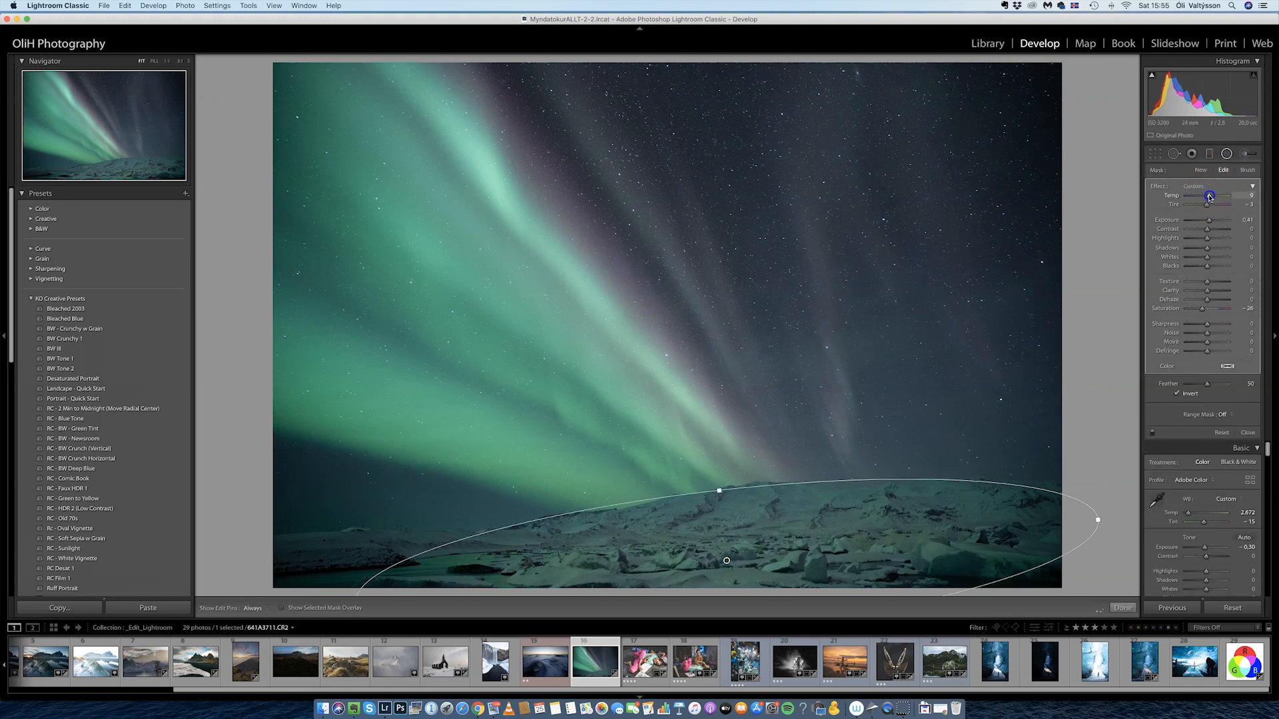
drag(1209, 205, 1210, 206)
click(1209, 195)
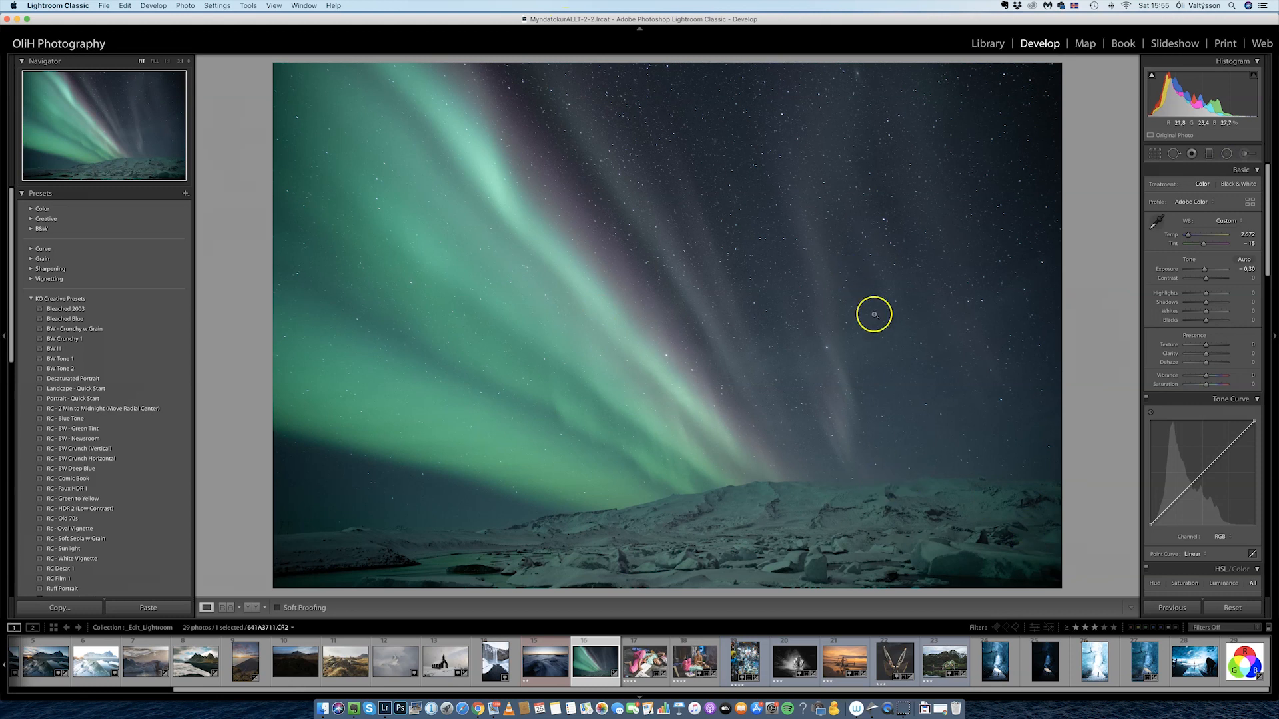
- Shape the RGB tone curve into an S-curve with lifted blacks, and set the texture to +31
drag(1220, 454, 1221, 451)
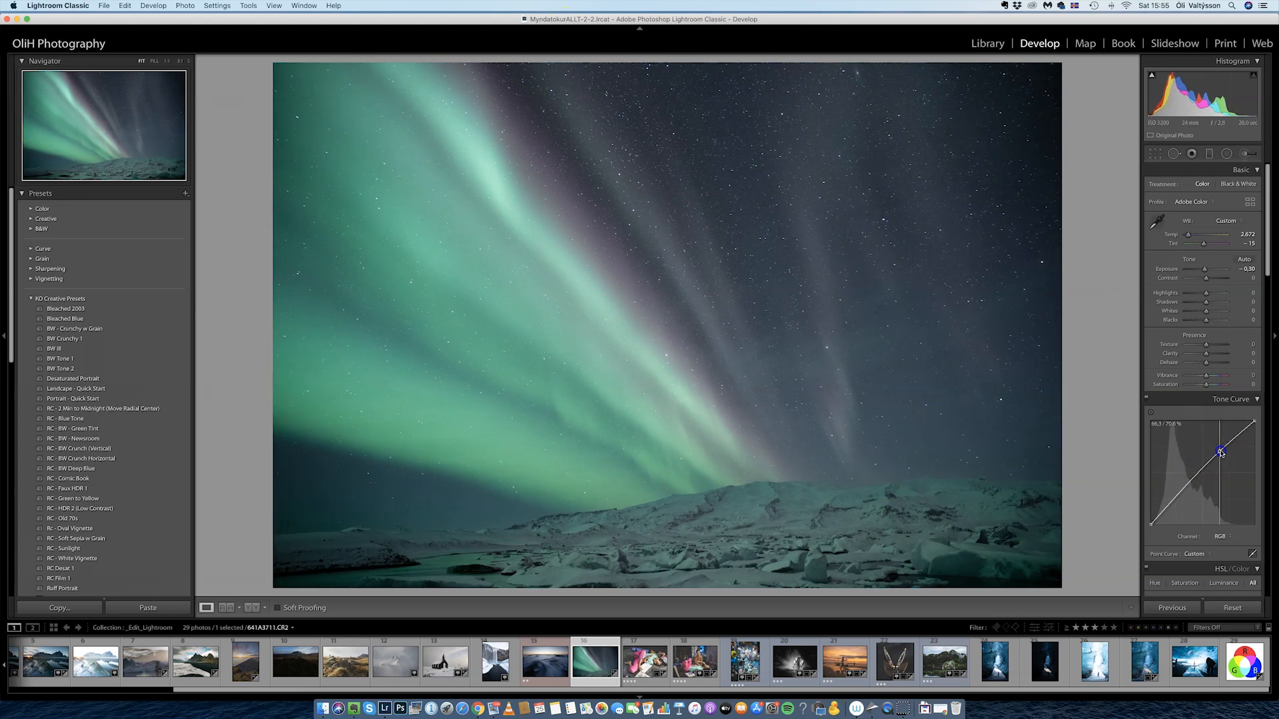
drag(1174, 497, 1176, 502)
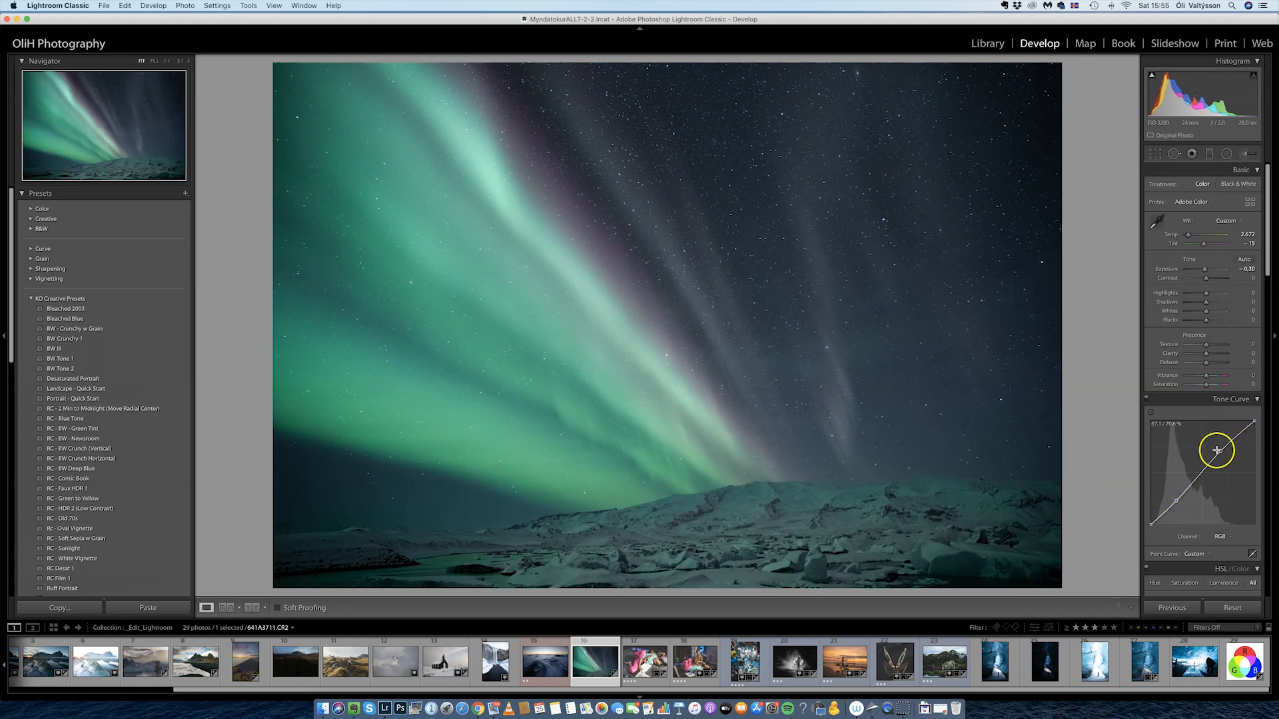
drag(1218, 450, 1218, 452)
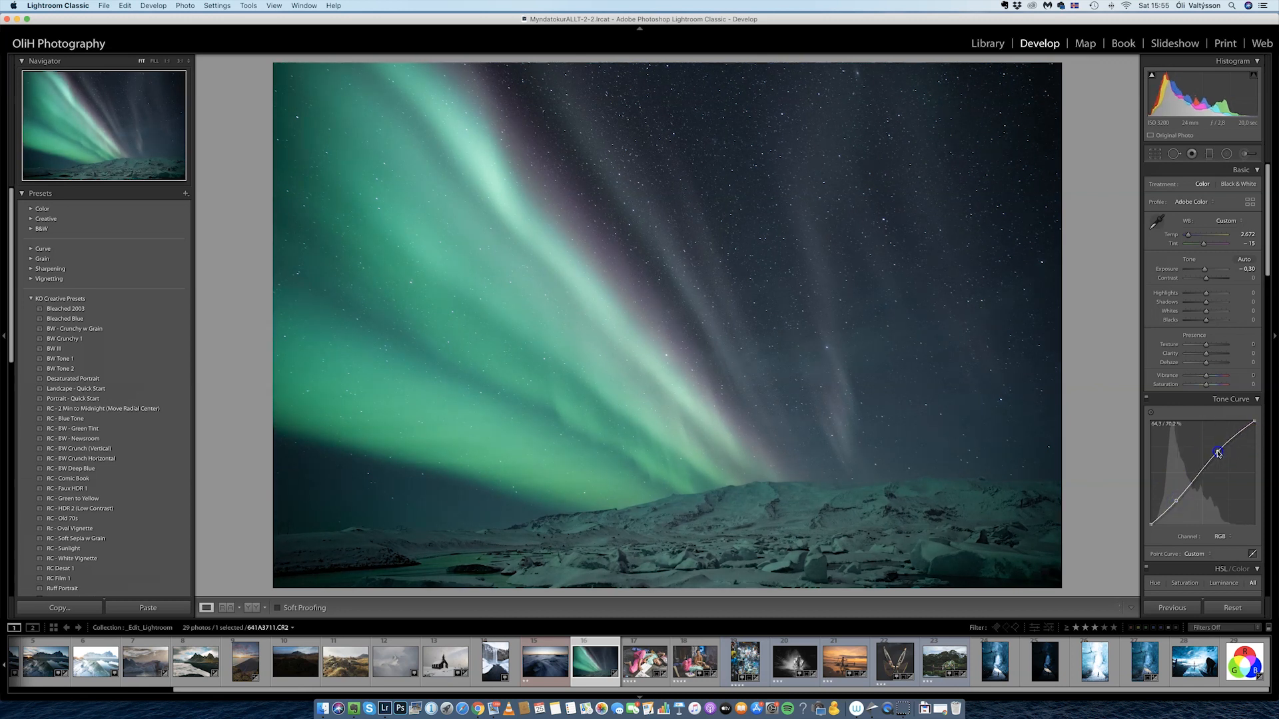
drag(1151, 526, 1145, 519)
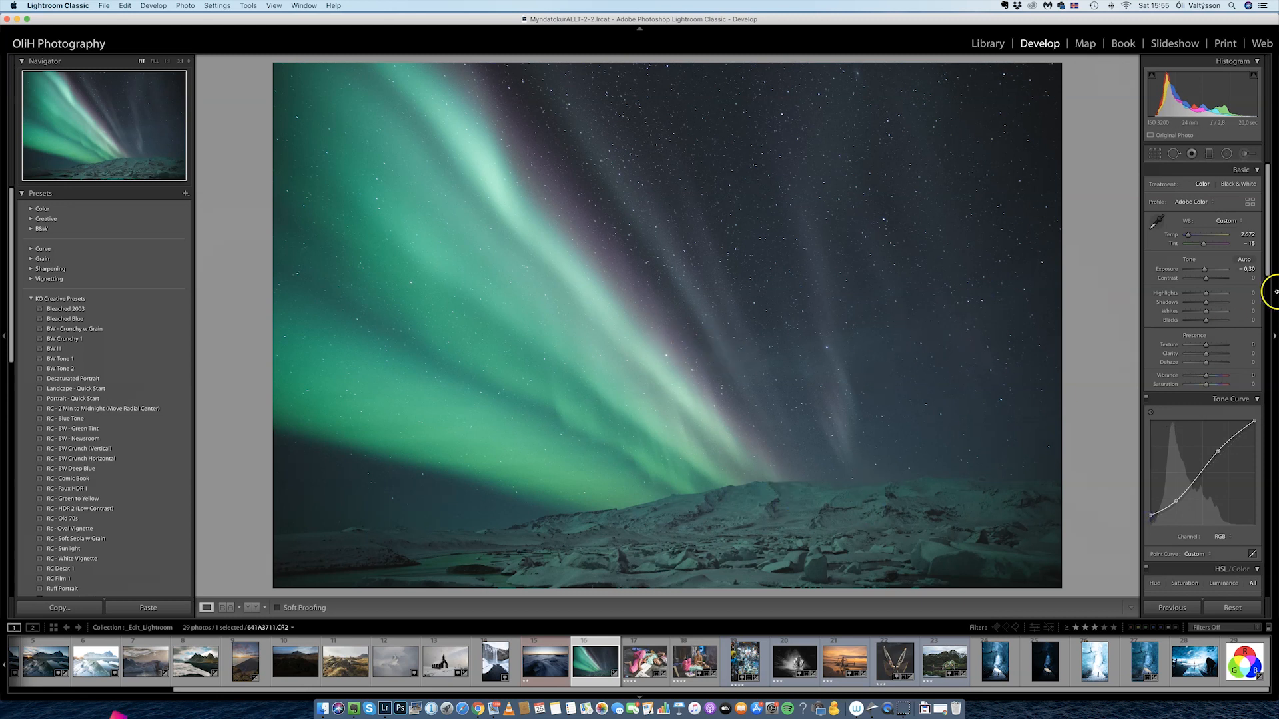
drag(1210, 344, 1212, 346)
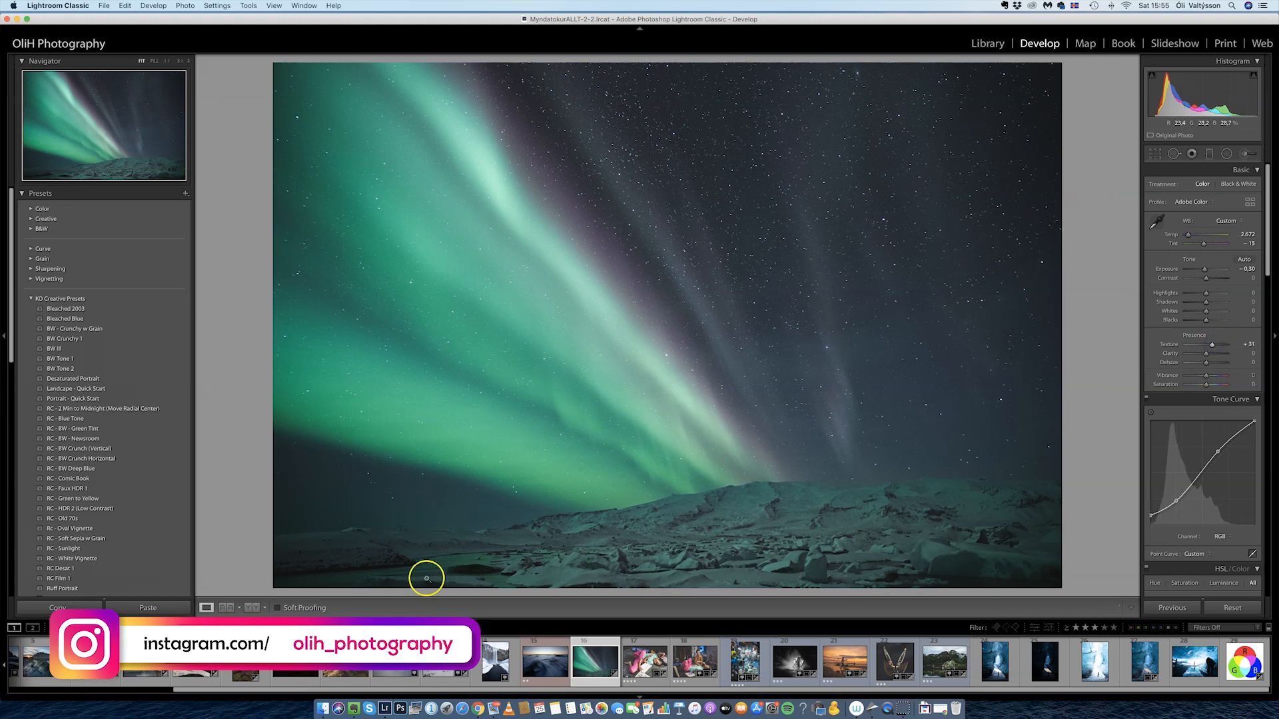
- Compare the aurora photo before and after the edits side by side, and return to the single view
click(255, 610)
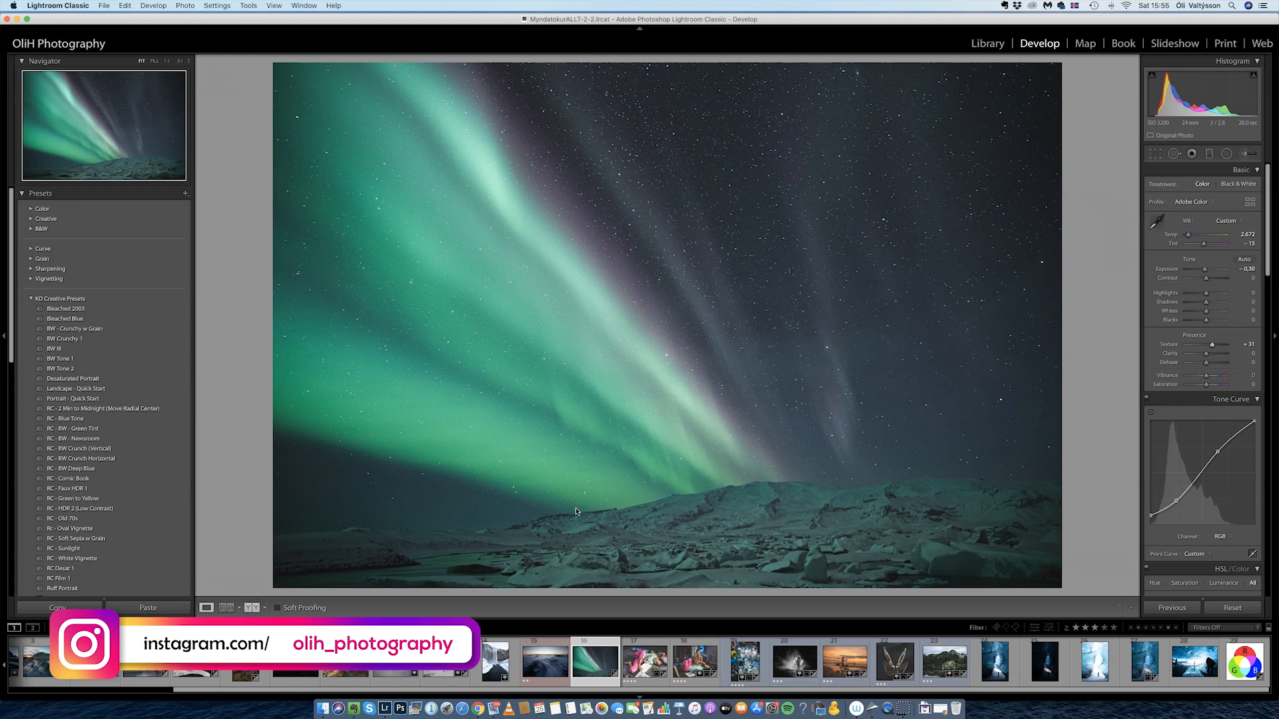
key(y)
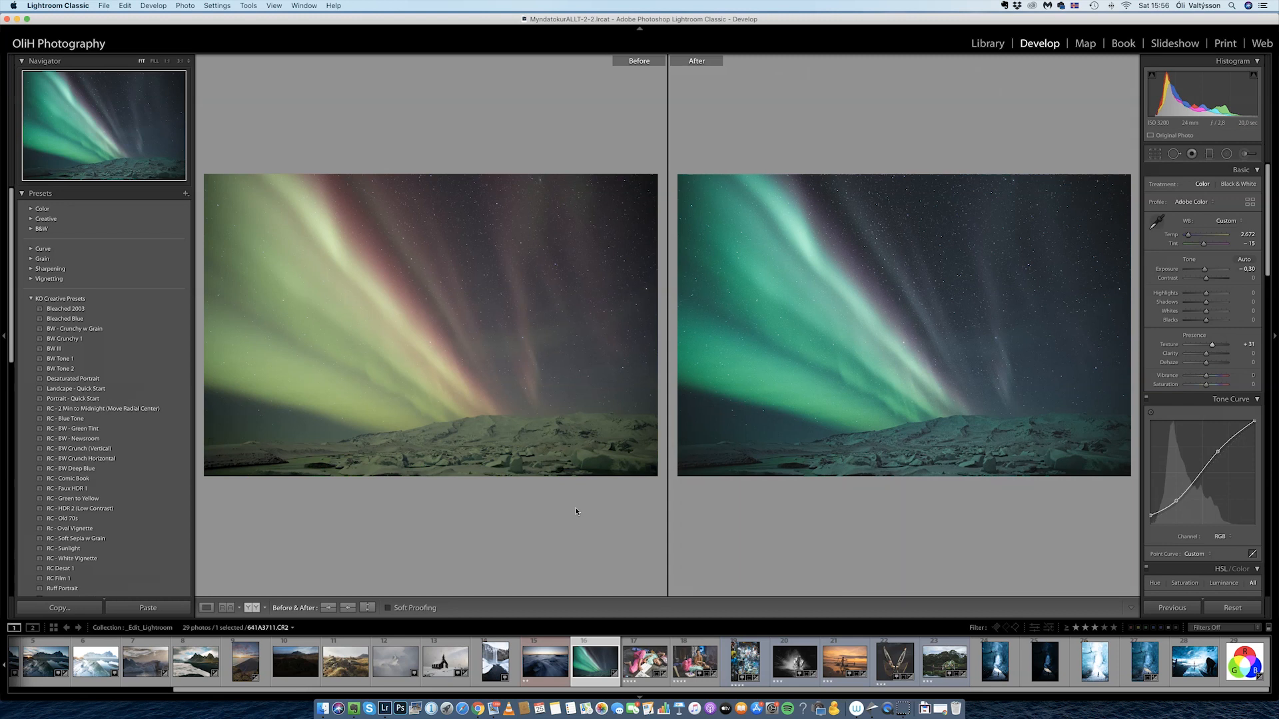
click(206, 607)
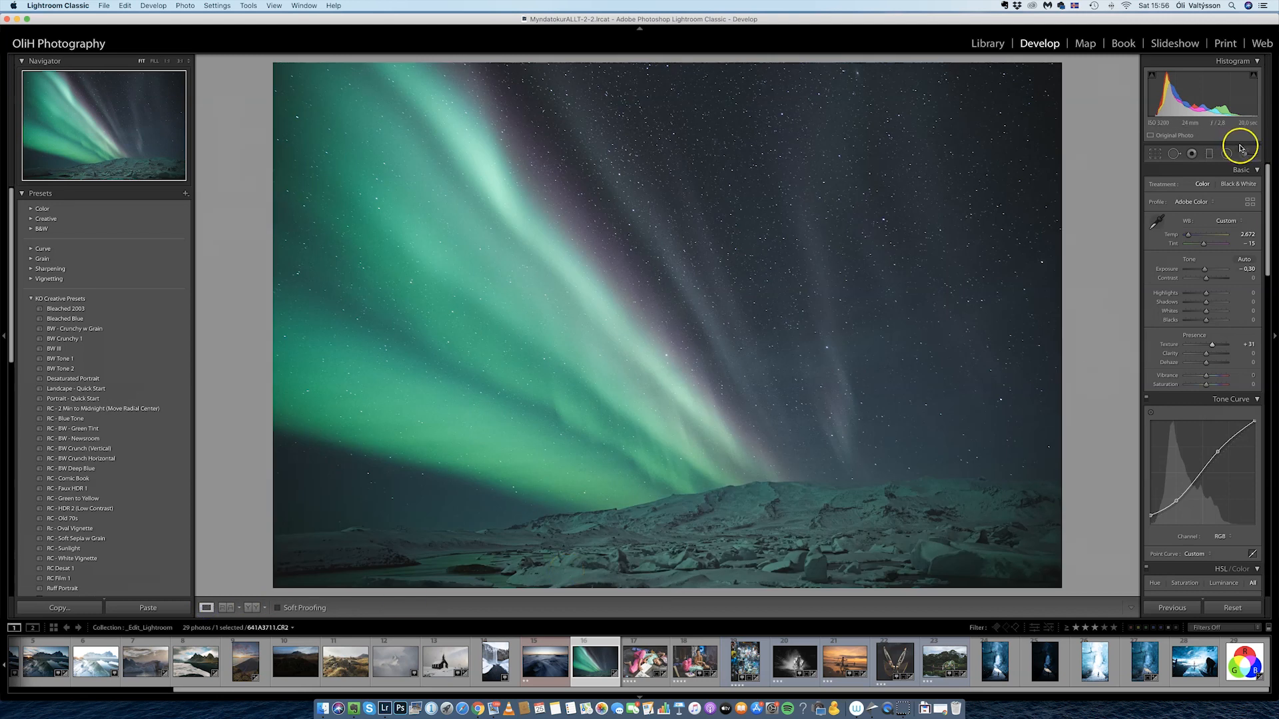
- Set the calibration saturation to +36 for the red primary, +27 for the green primary and -17 for the blue primary
drag(1267, 180, 1272, 510)
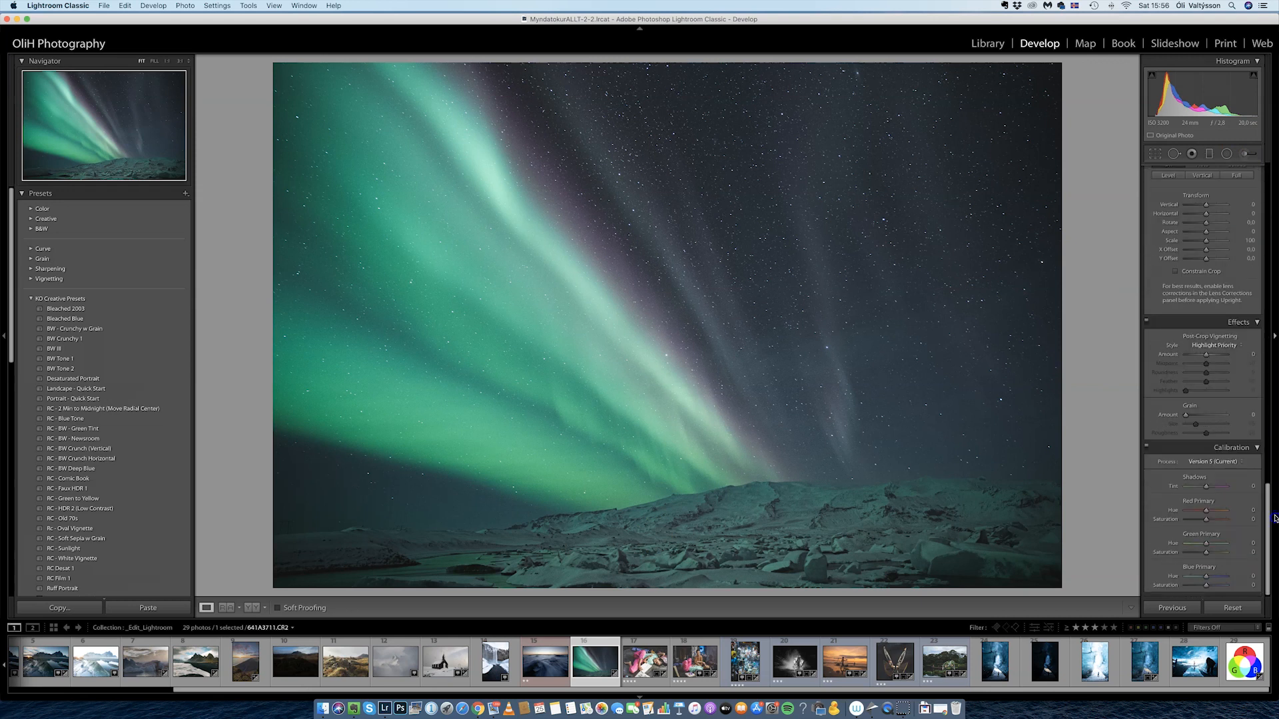
mouse_move(1266, 518)
mouse_down()
mouse_move(1264, 498)
mouse_move(1261, 536)
mouse_up()
click(1206, 519)
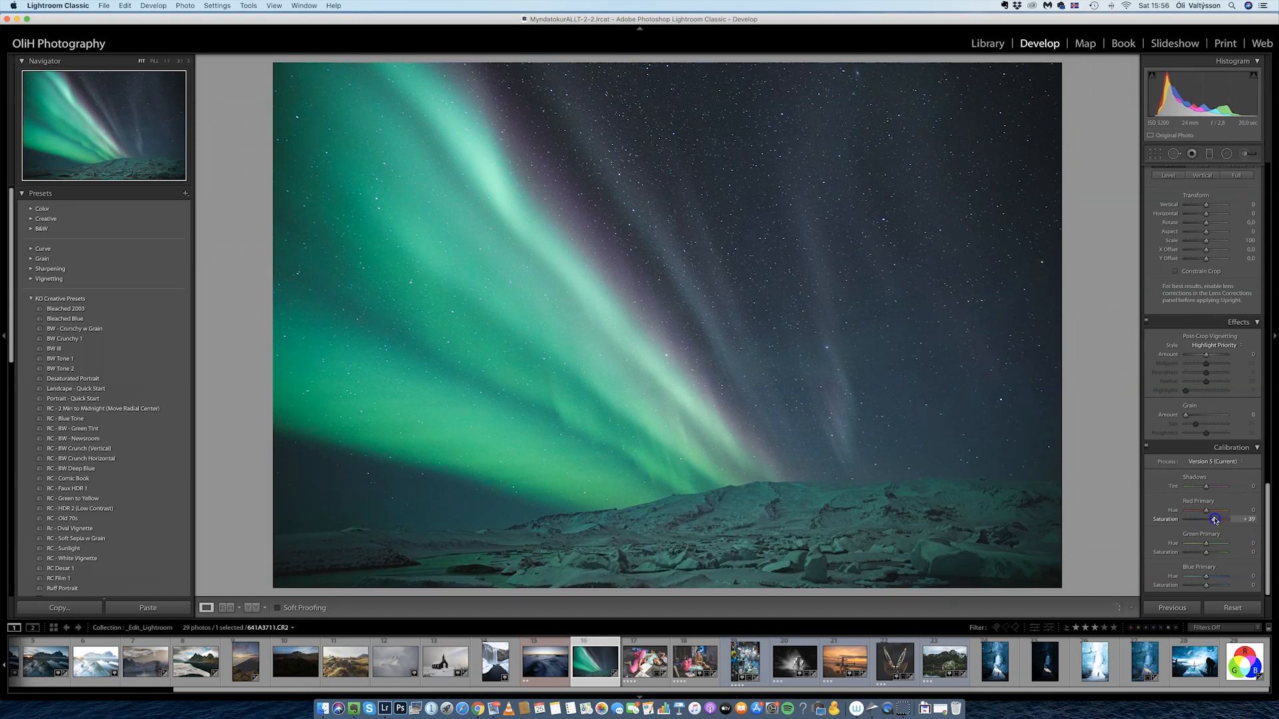
drag(1205, 552, 1210, 552)
mouse_move(1204, 585)
mouse_down()
mouse_move(1220, 584)
mouse_move(1205, 585)
mouse_up()
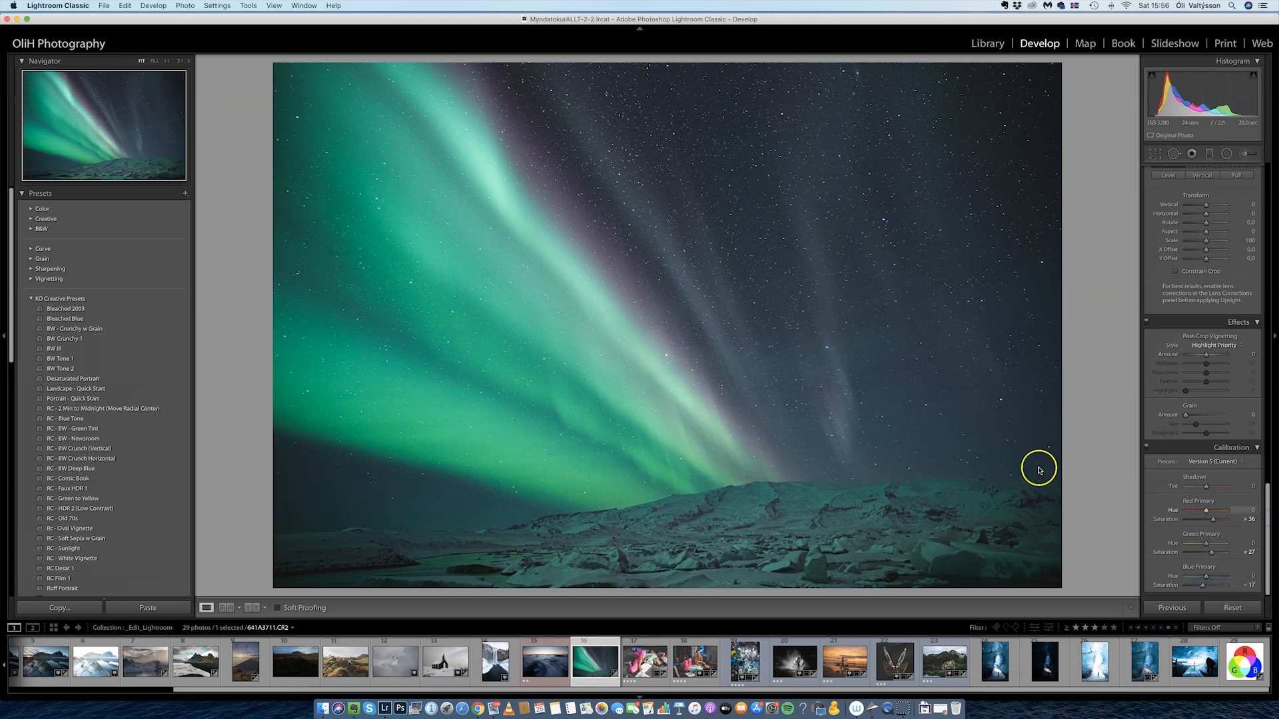
- Reduce the aurora photo's green saturation in HSL to -27
drag(1267, 503, 1274, 287)
drag(1274, 283, 1274, 281)
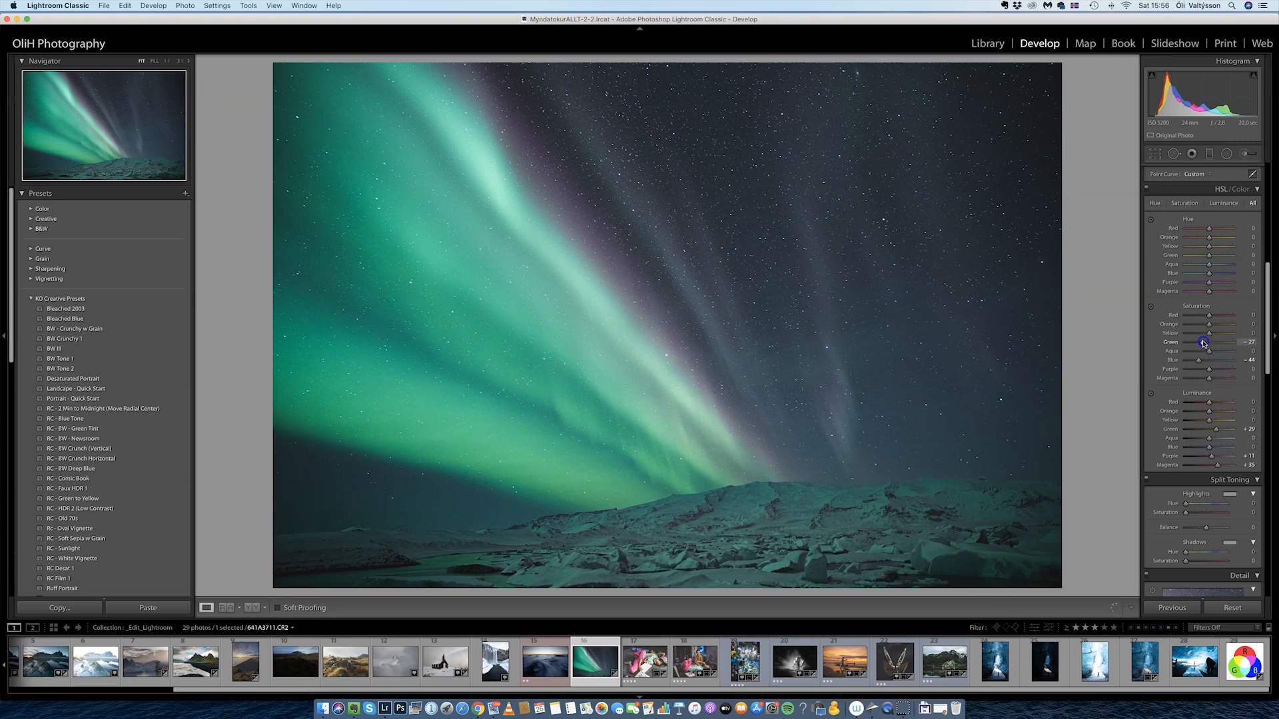
- Set the aurora photo's whites to +34 and exposure to -0.60, and compare the result with the original
drag(1268, 368, 1262, 259)
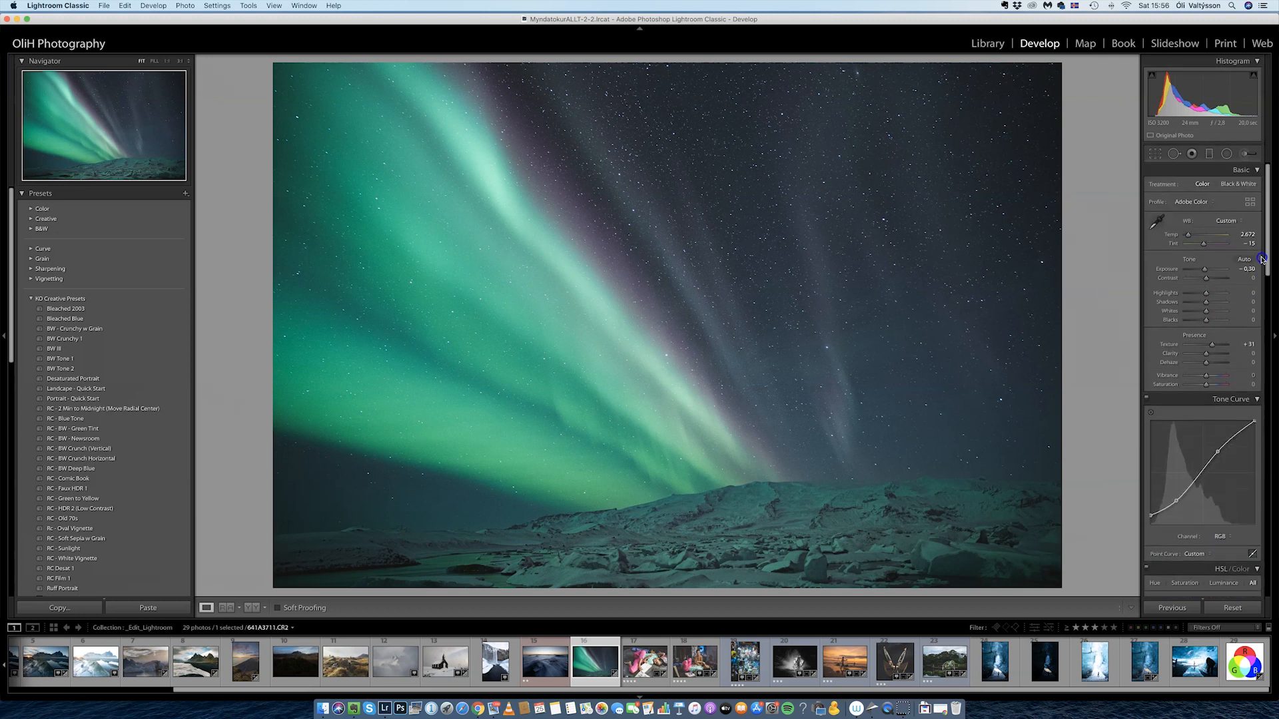
click(1213, 312)
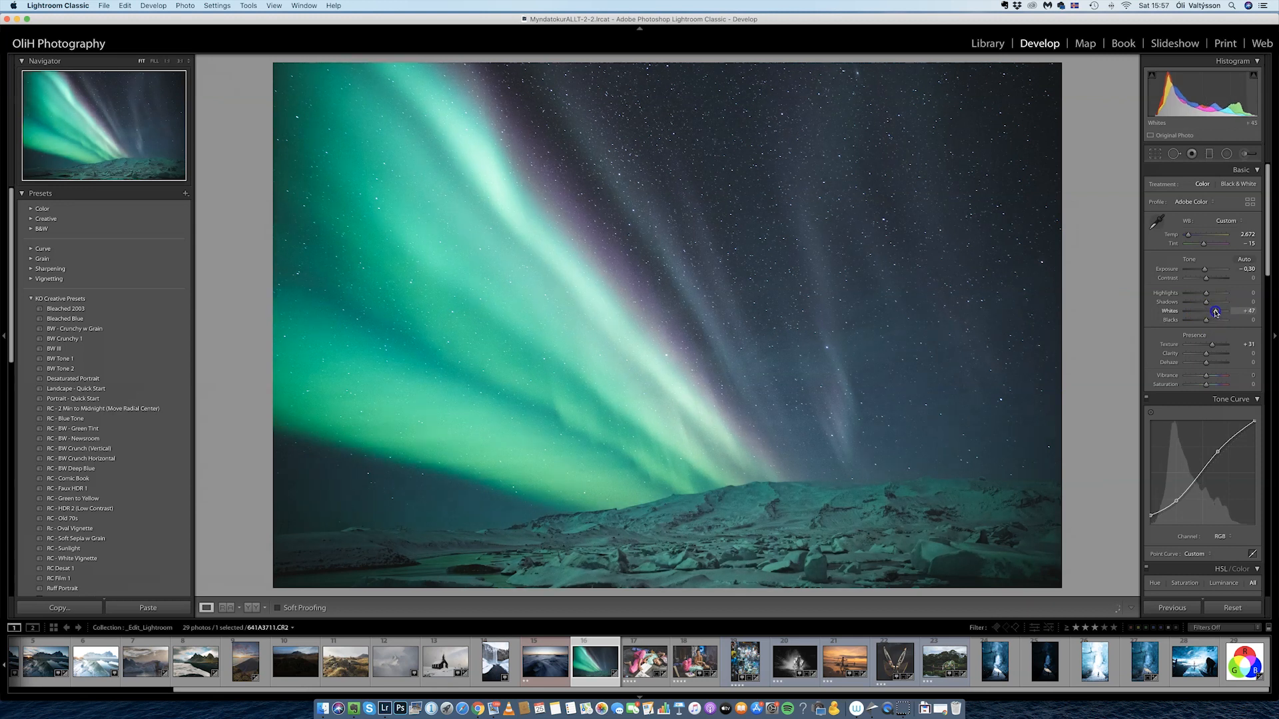
click(1213, 312)
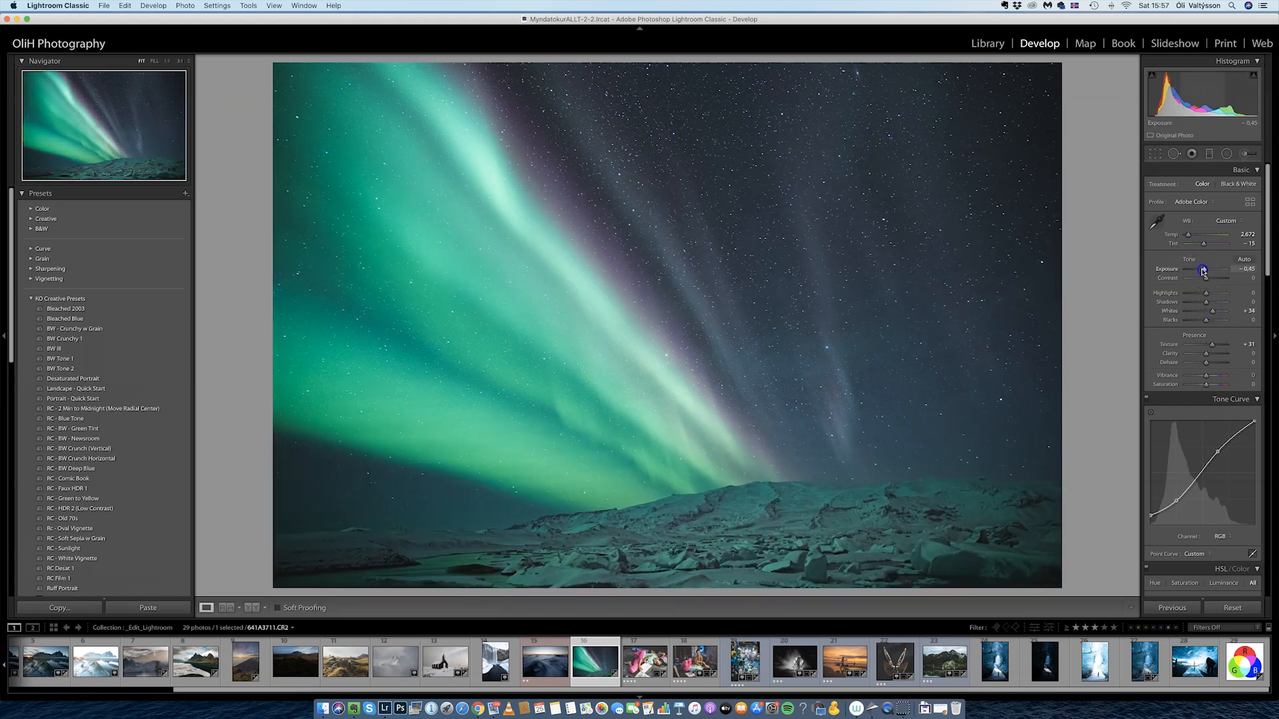
drag(1203, 271, 1201, 270)
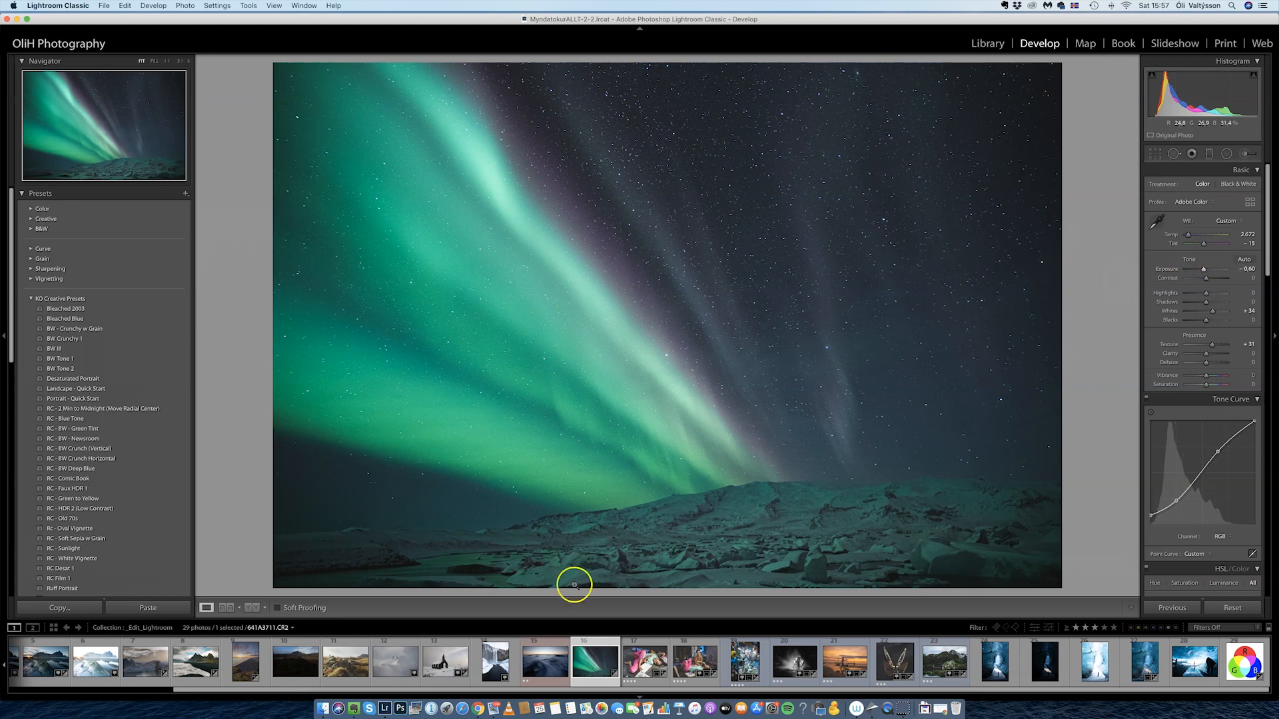
click(251, 609)
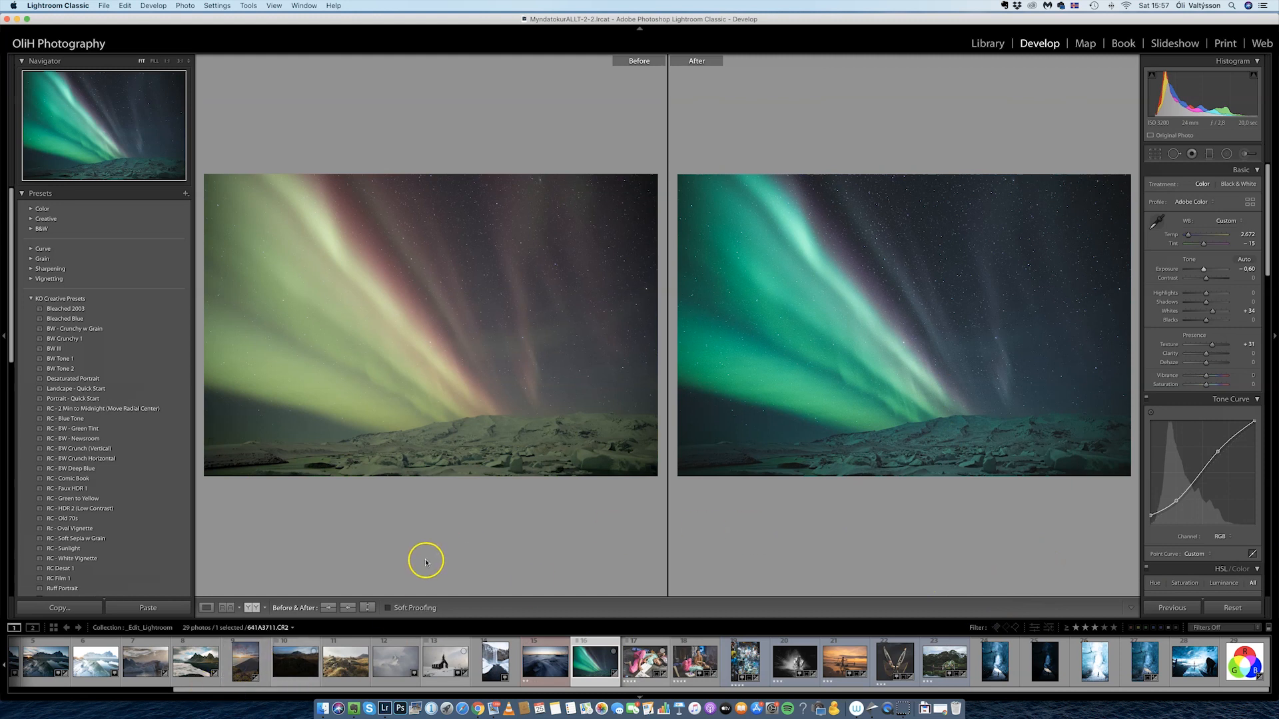
click(207, 607)
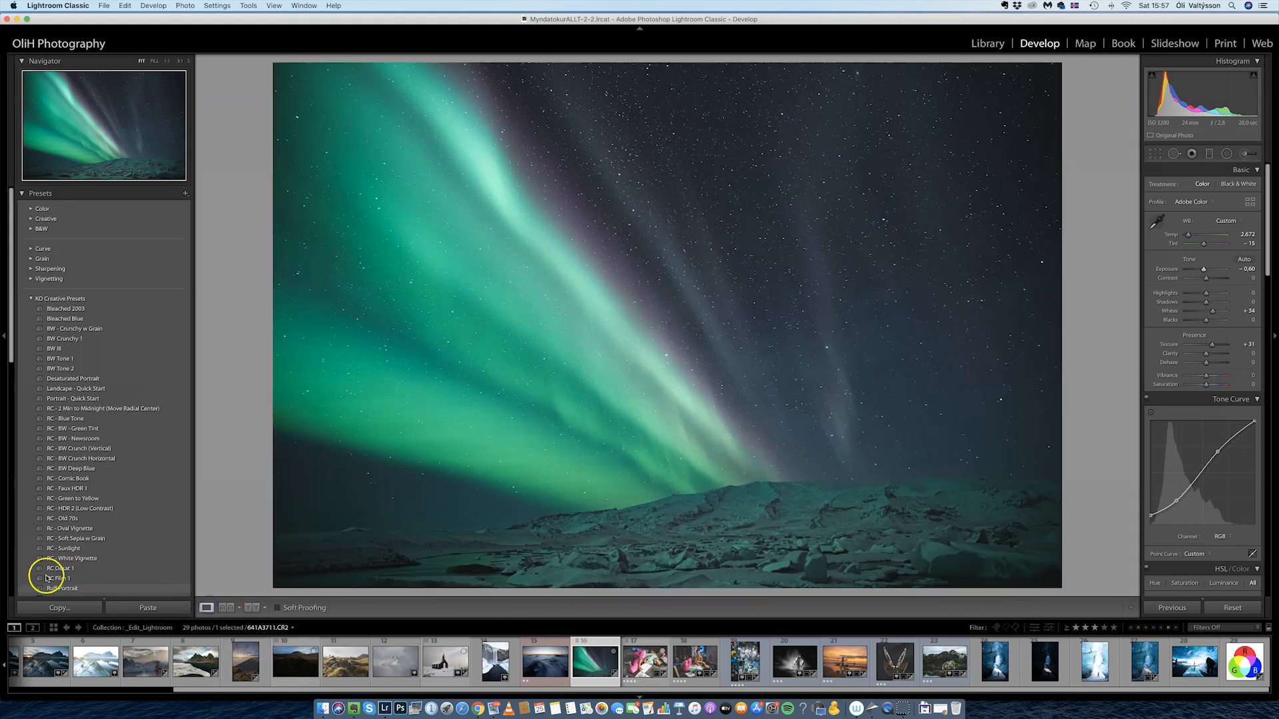
- Open the sunset beach photo and try a post-crop vignette of amount -100, roundness +3, feather 61 and highlights 34, resetting the amount to 0
drag(1267, 247, 1262, 546)
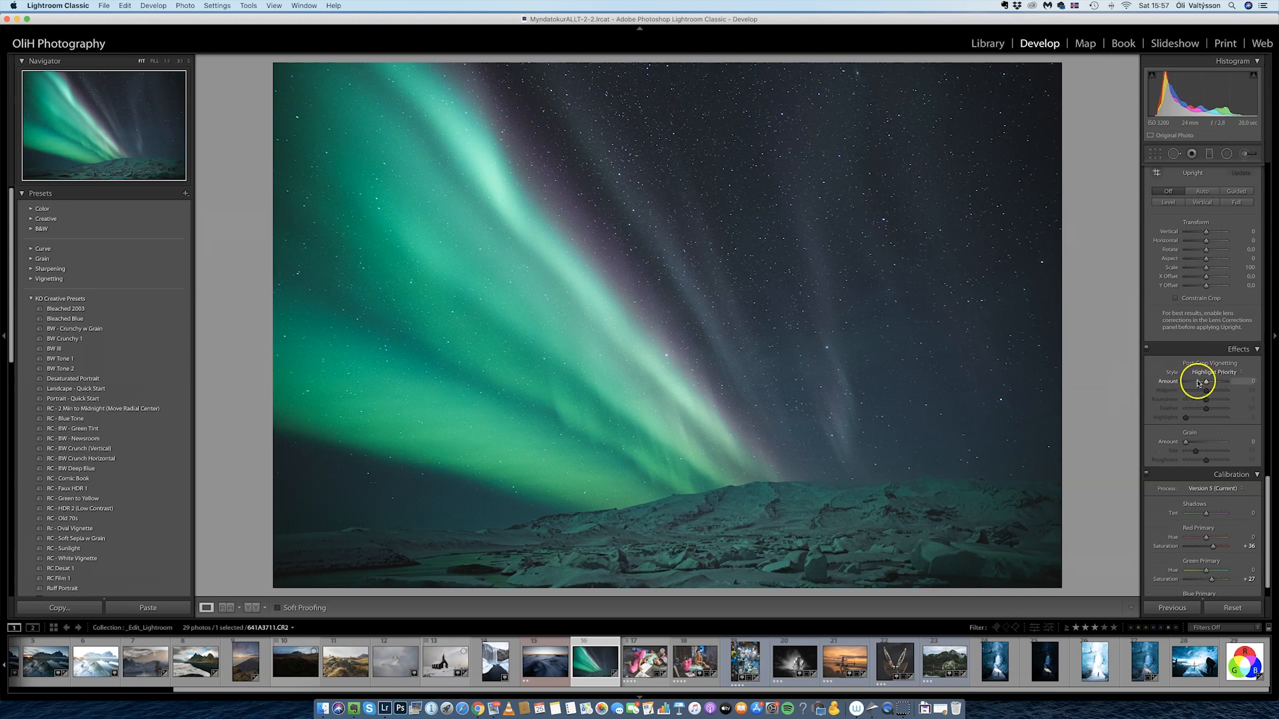
click(843, 661)
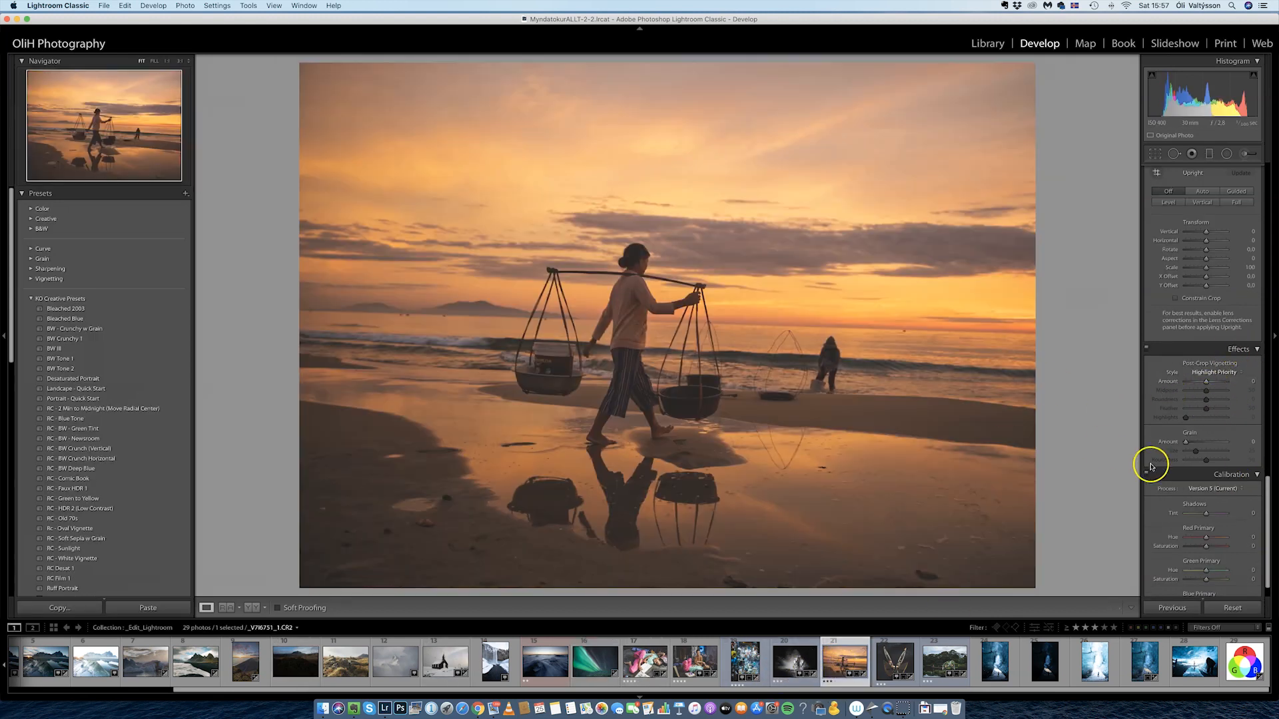
drag(1204, 382, 1198, 383)
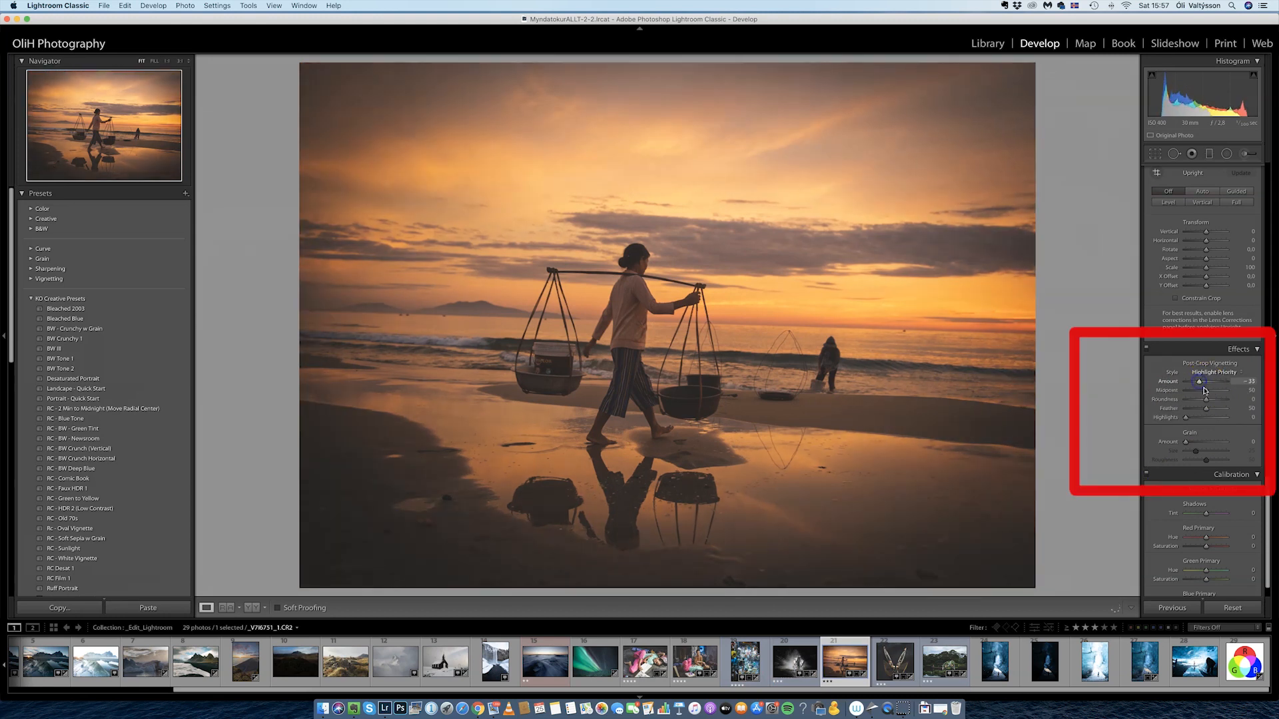
drag(1207, 401, 1213, 418)
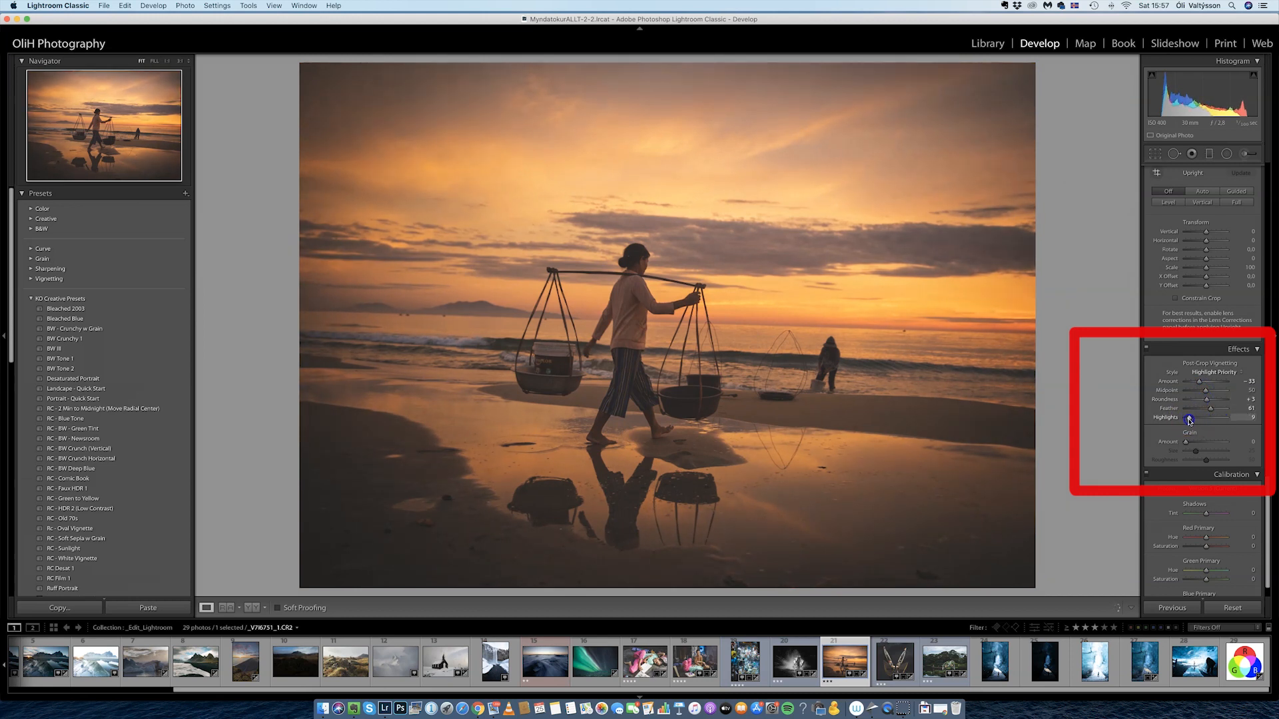
drag(1198, 381, 1174, 380)
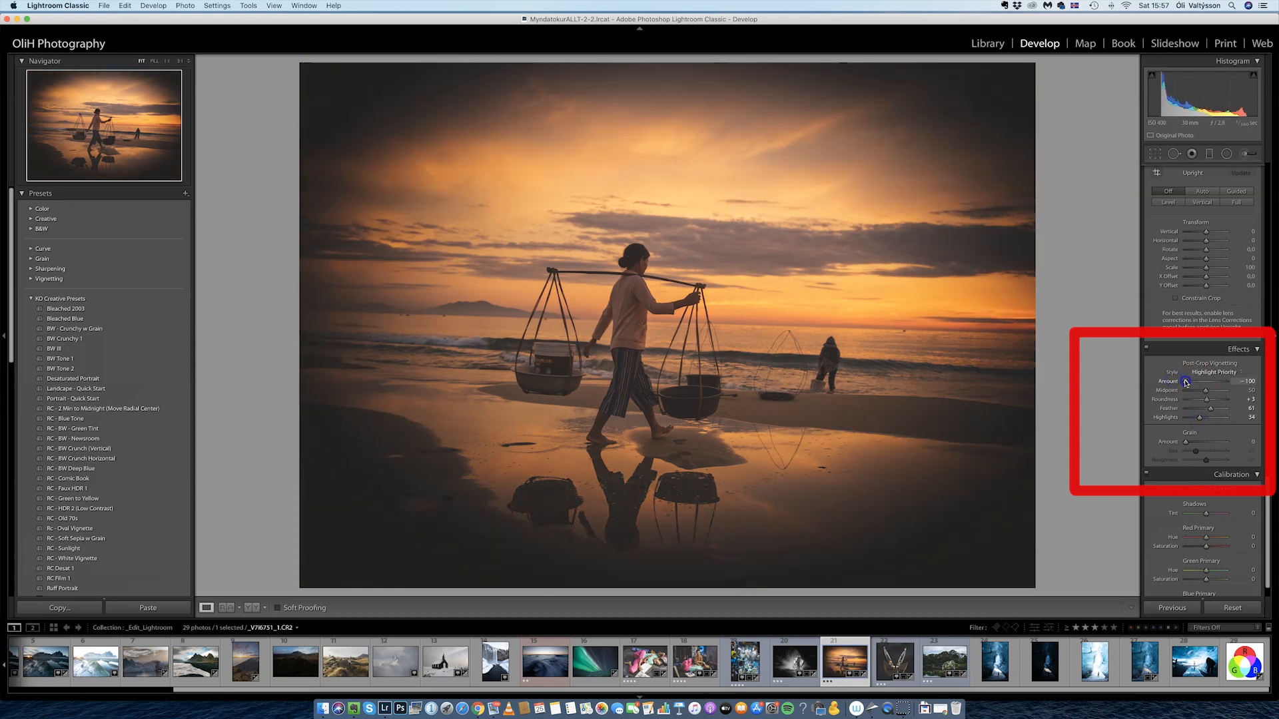
double_click(1185, 383)
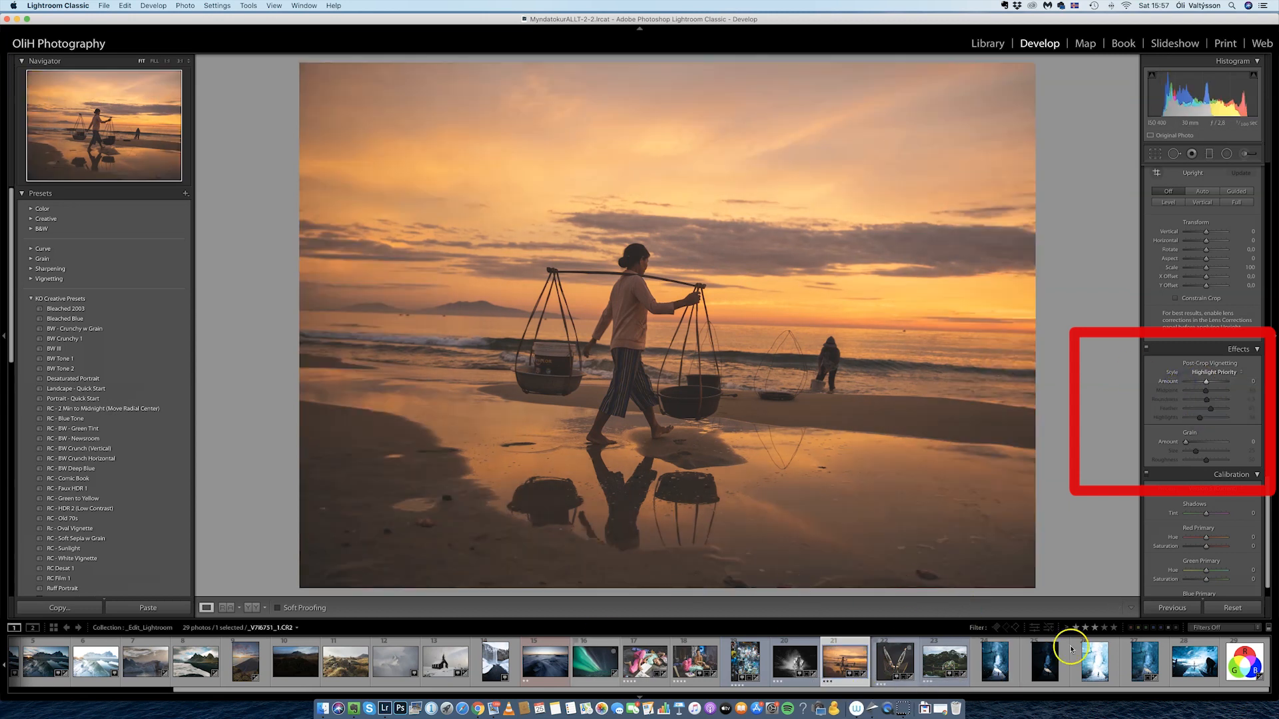
- Open the photo of the black church in the snow
drag(1267, 484, 1265, 437)
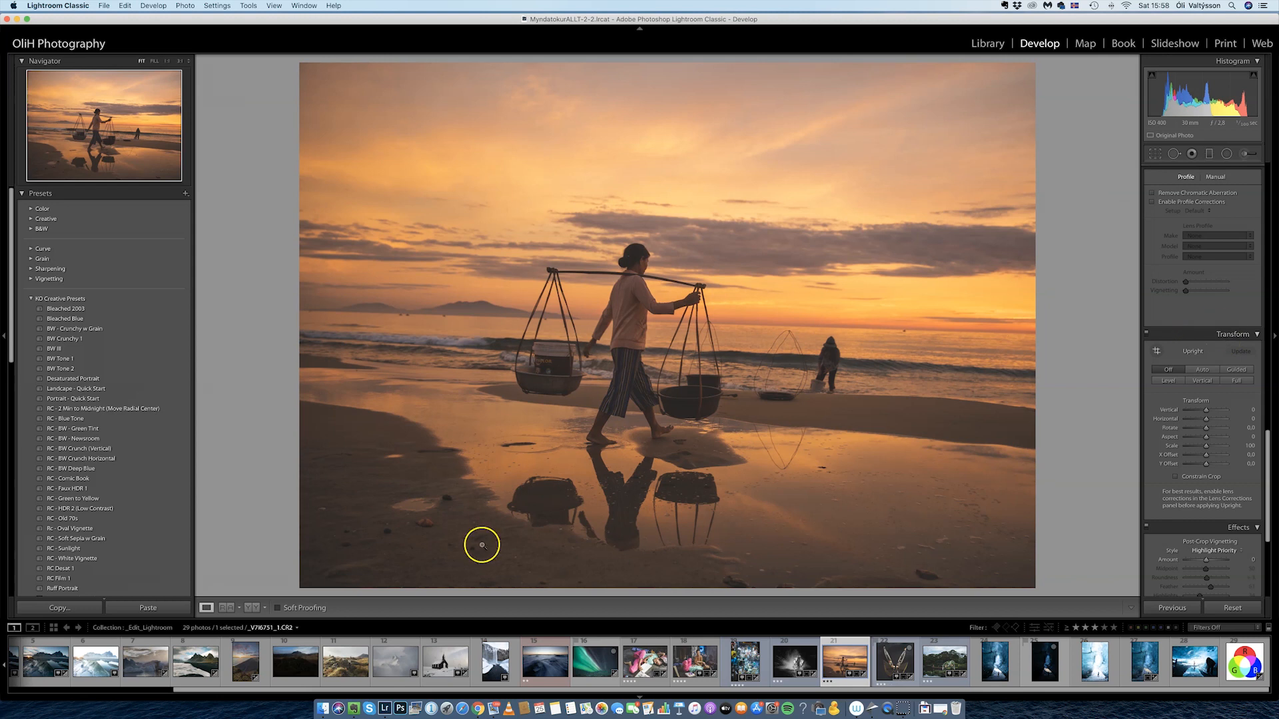
click(443, 667)
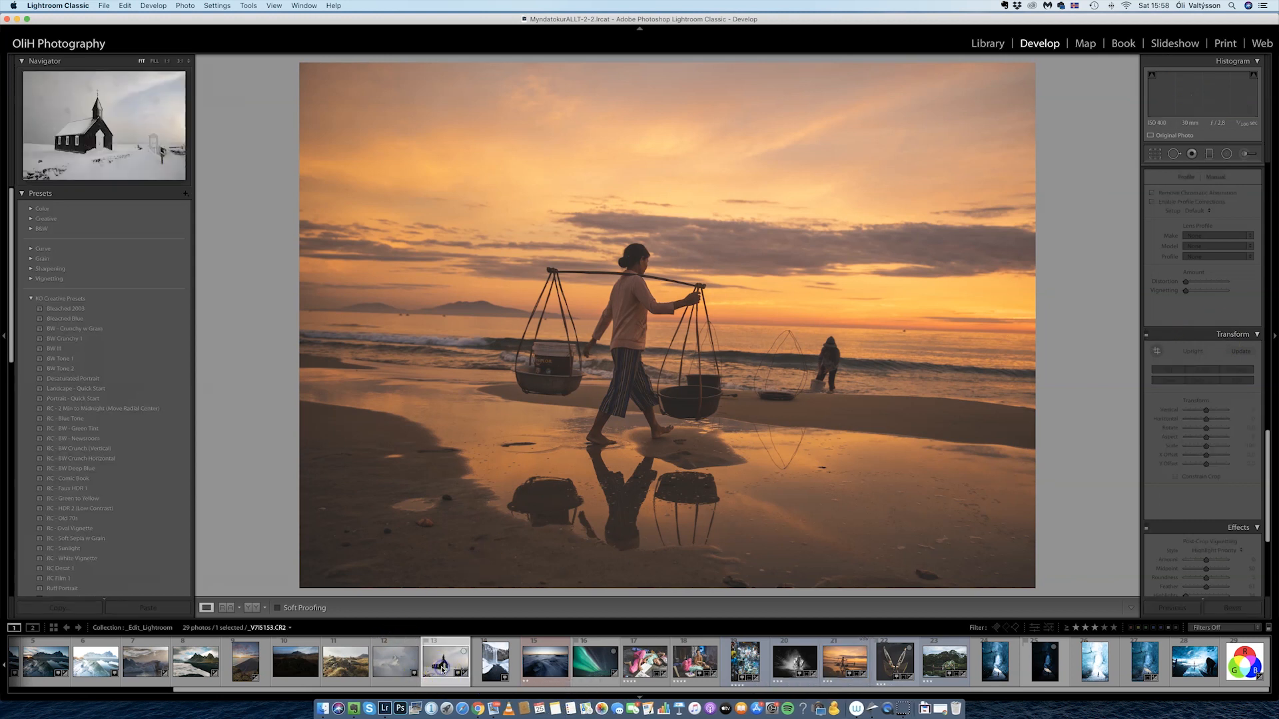